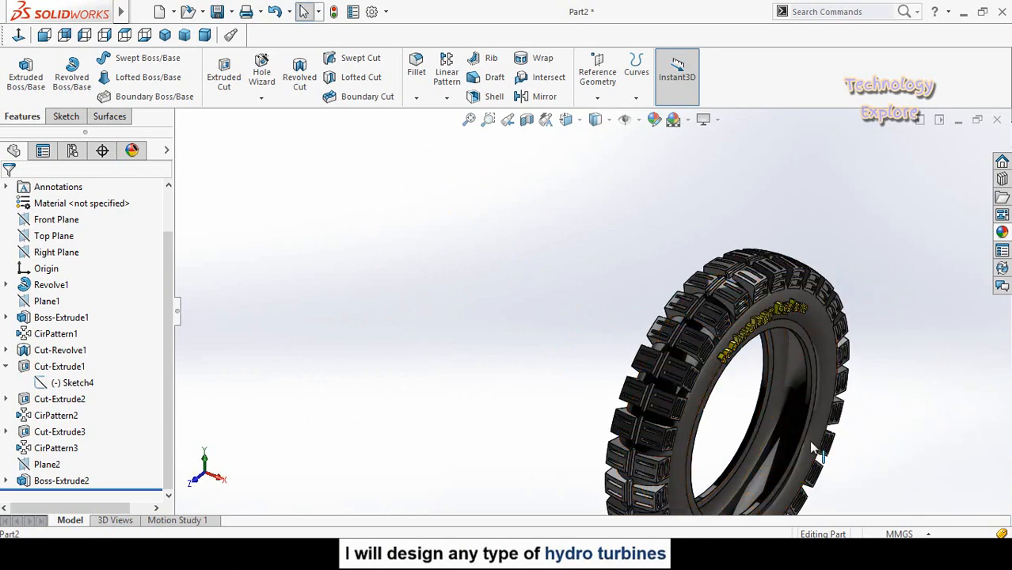
Examine the finished tyre model's tread and raised sidewall lettering, and compare it with the reference tyre photos in the message inbox.
{"action": "scroll", "coordinate": [755, 393], "scroll_direction": "down", "scroll_amount": 2}
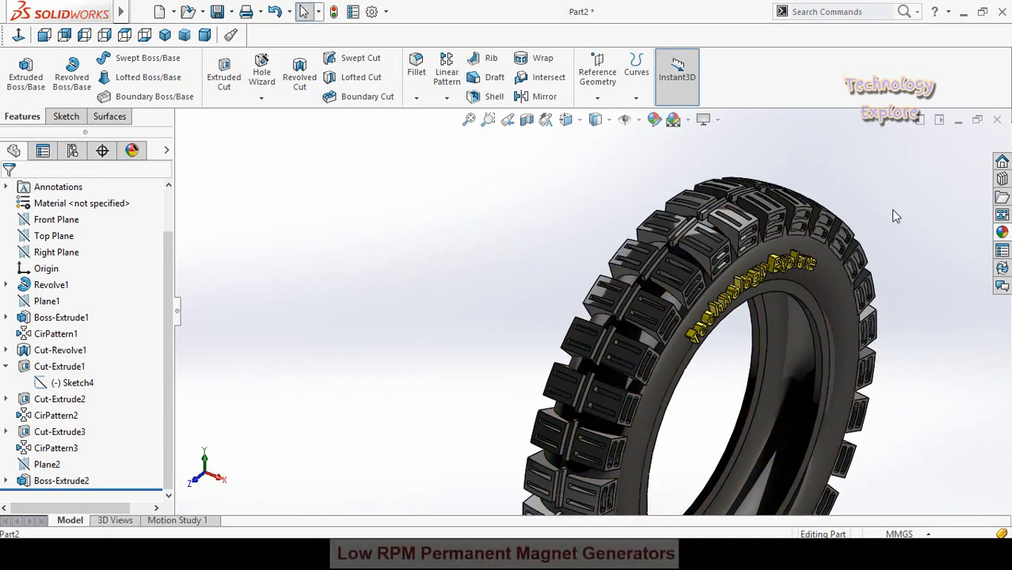
{"action": "middle_click_drag", "start_coordinate": [891, 209], "coordinate": [770, 310]}
{"action": "middle_click_drag", "start_coordinate": [735, 348], "coordinate": [667, 382]}
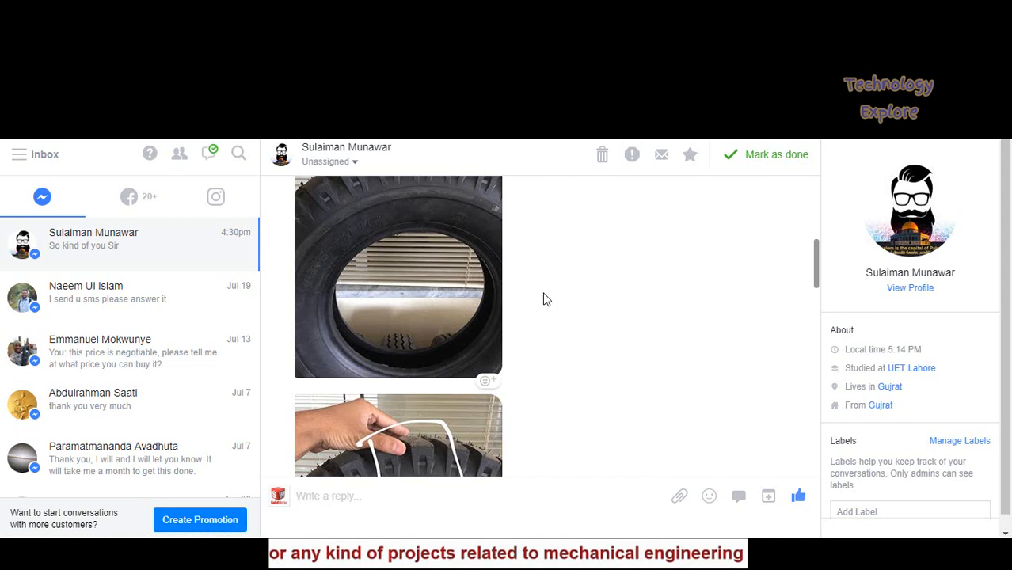
{"action": "scroll", "coordinate": [530, 320], "scroll_direction": "up", "scroll_amount": 1}
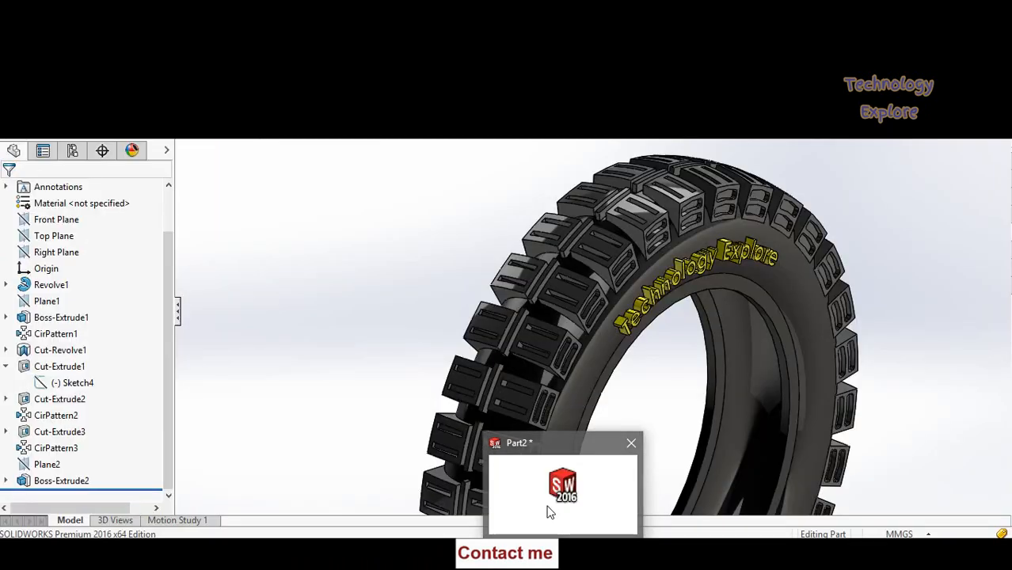
{"action": "left_click", "coordinate": [547, 511]}
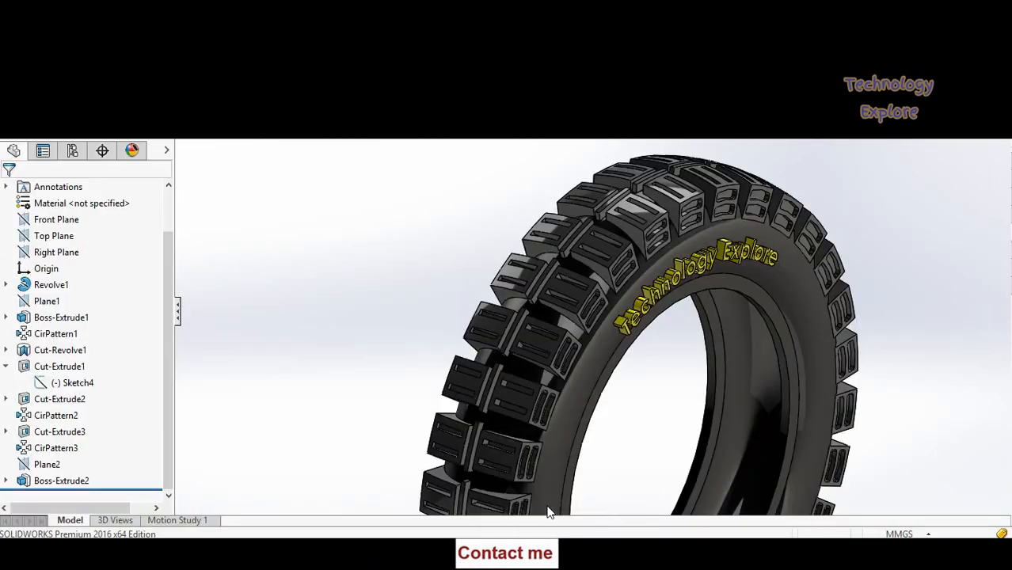
{"action": "middle_click_drag", "start_coordinate": [554, 511], "coordinate": [642, 405]}
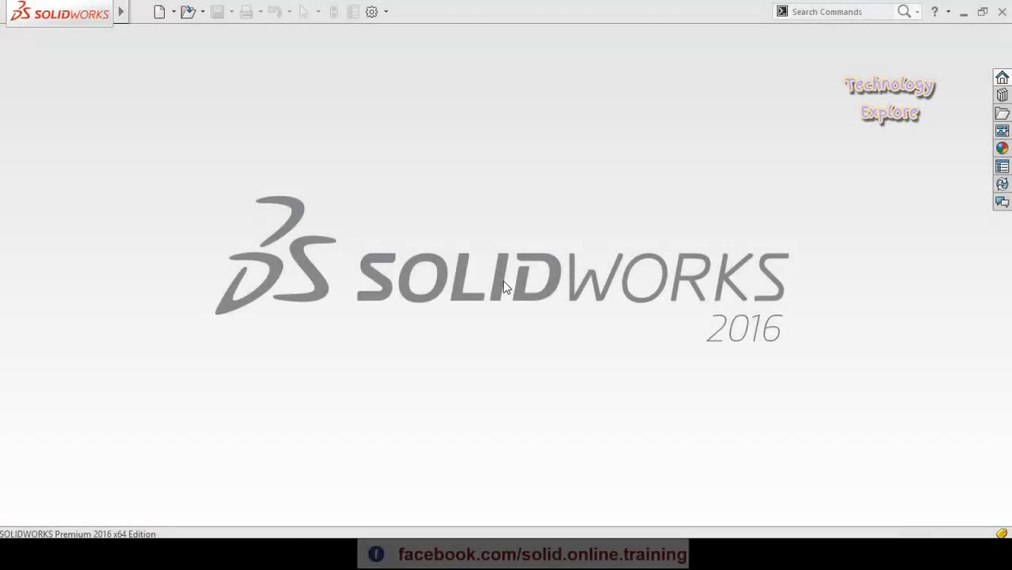
Create a new part document and start a sketch on the Front Plane.
{"action": "left_click", "coordinate": [142, 12]}
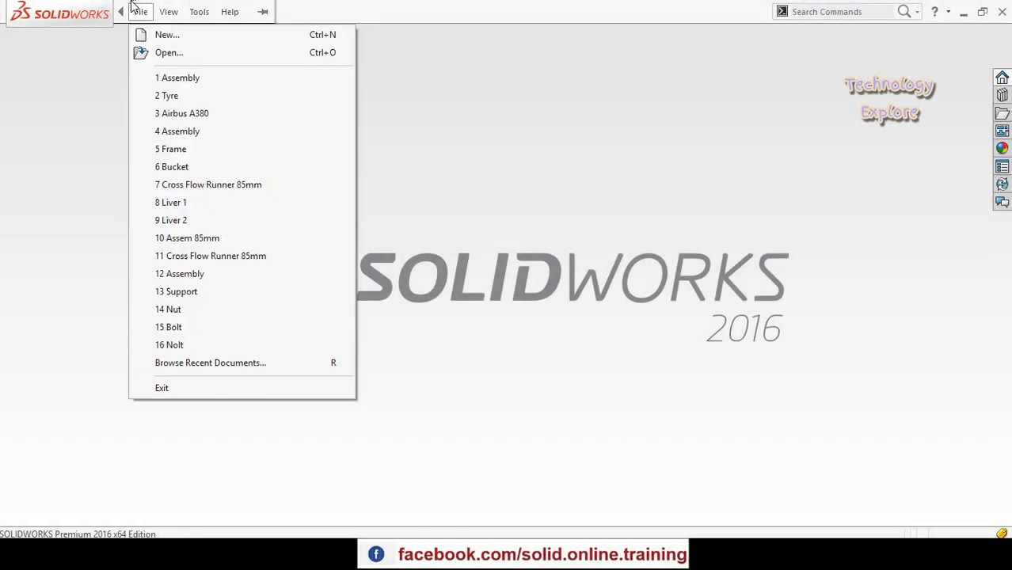
{"action": "left_click", "coordinate": [167, 35]}
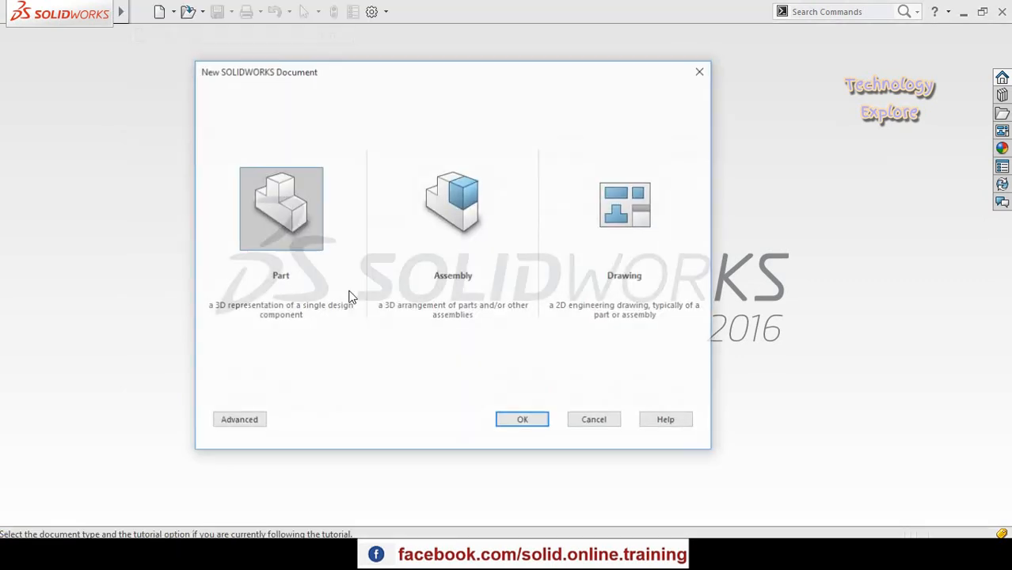
{"action": "double_click", "coordinate": [293, 223]}
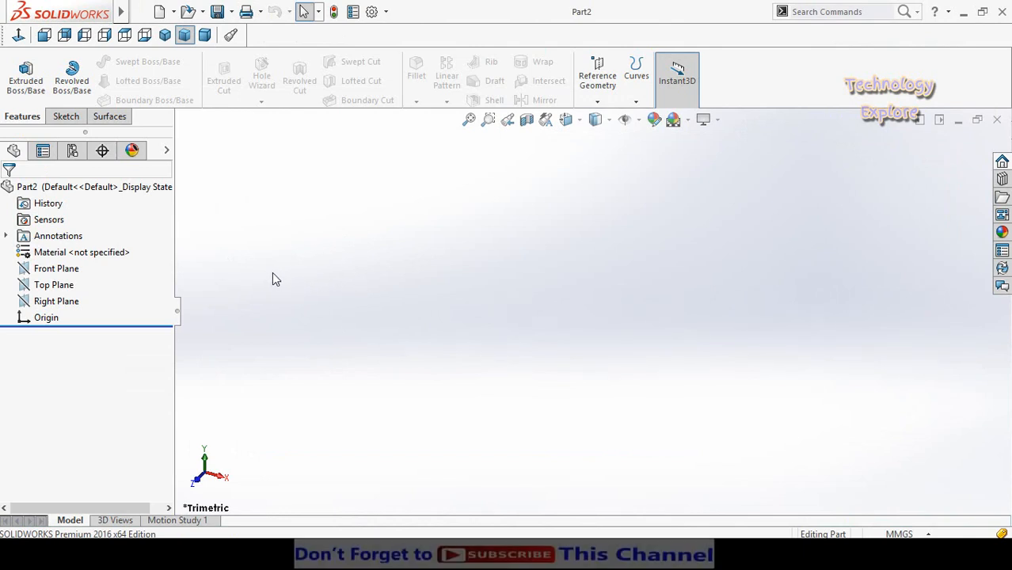
{"action": "left_click", "coordinate": [48, 269]}
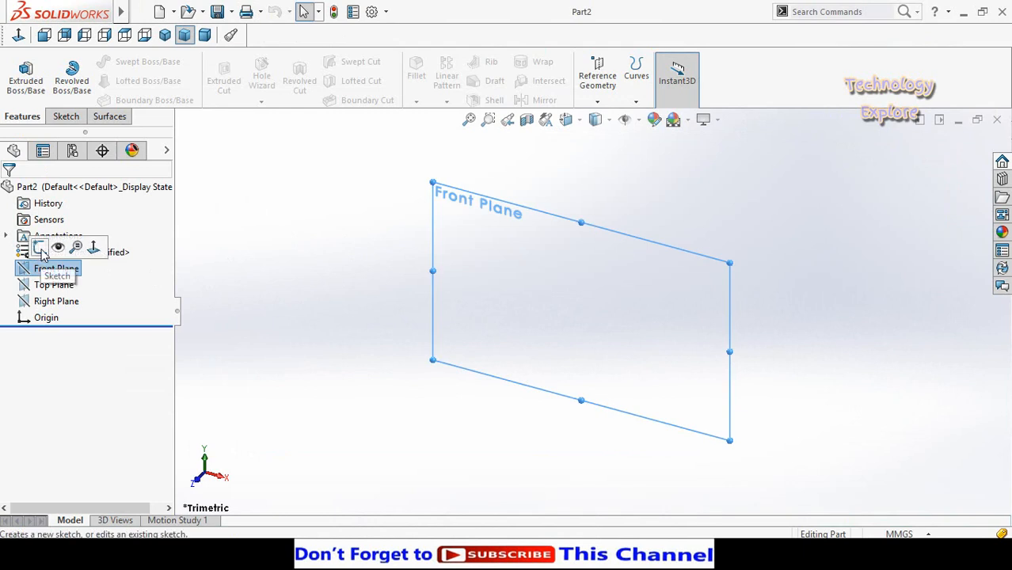
{"action": "left_click", "coordinate": [64, 243]}
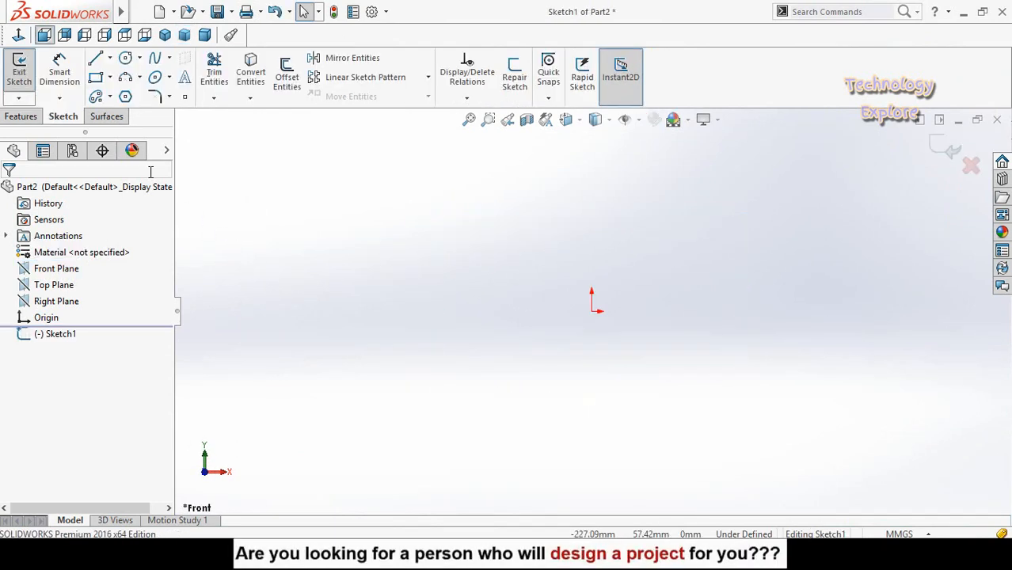
Sketch a three-point arc opening downward above the origin, about 33 mm in radius and spanning about 187 degrees.
{"action": "left_click", "coordinate": [126, 77]}
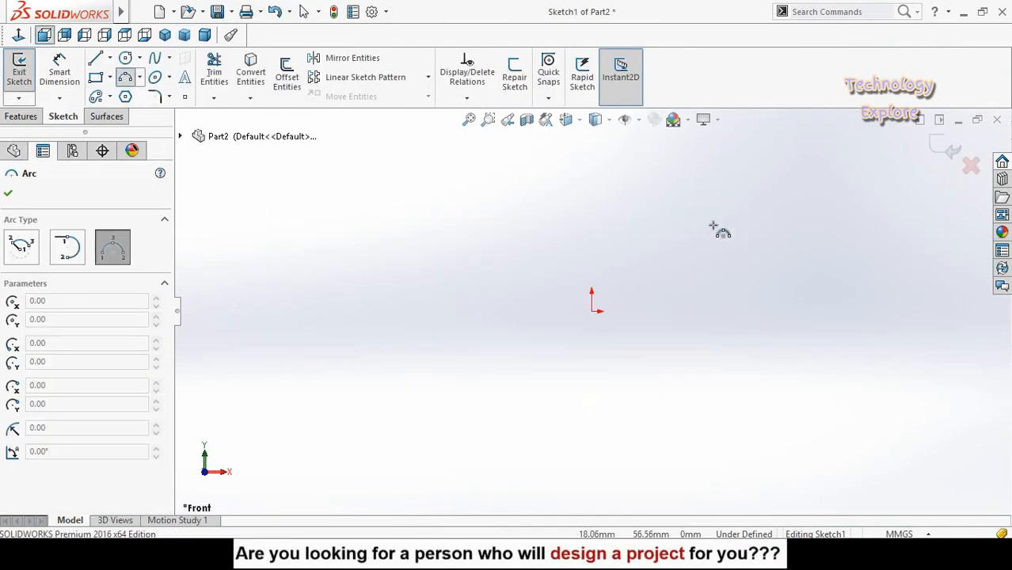
{"action": "left_click", "coordinate": [508, 226]}
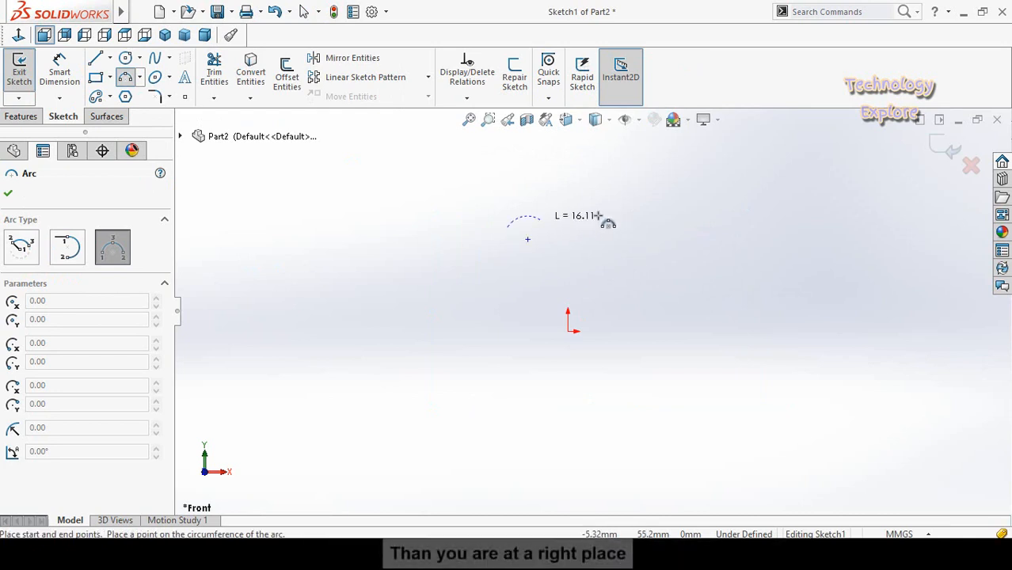
{"action": "left_click", "coordinate": [644, 226]}
{"action": "left_click", "coordinate": [590, 156]}
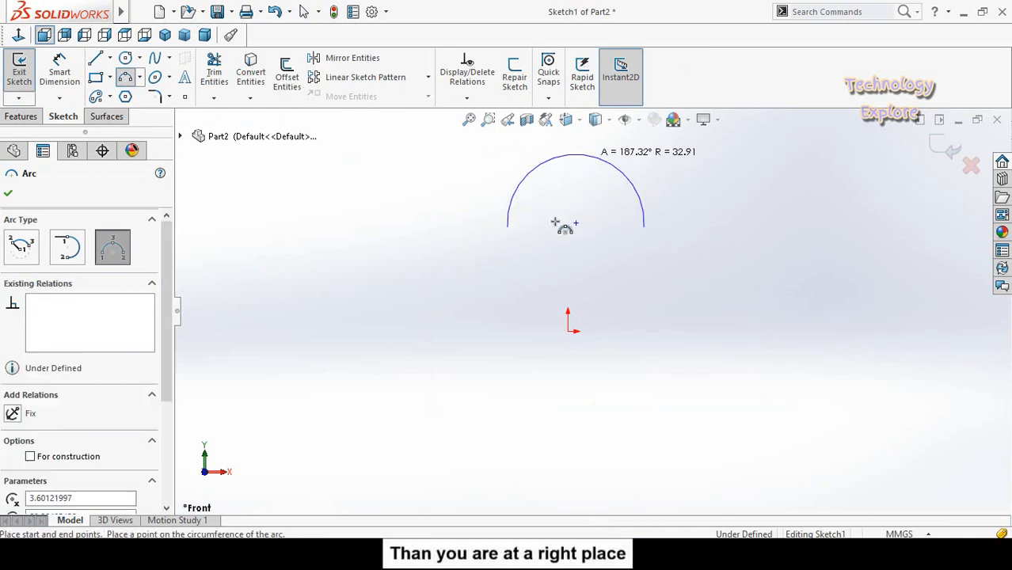
Sketch a smaller three-point arc nested inside the first one, with its ends near the same level.
{"action": "left_click", "coordinate": [507, 223]}
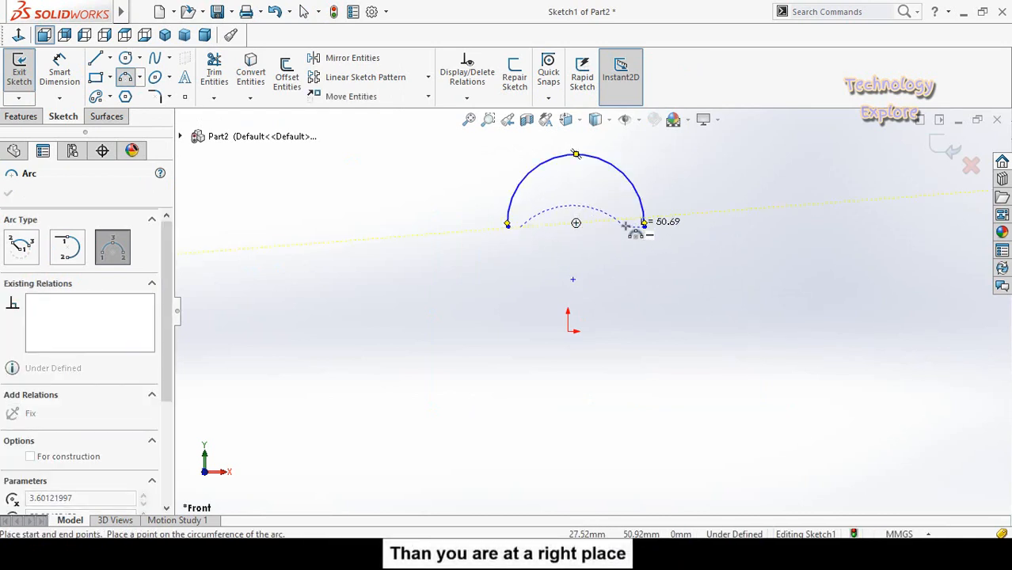
{"action": "left_click", "coordinate": [628, 226]}
{"action": "left_click", "coordinate": [592, 181]}
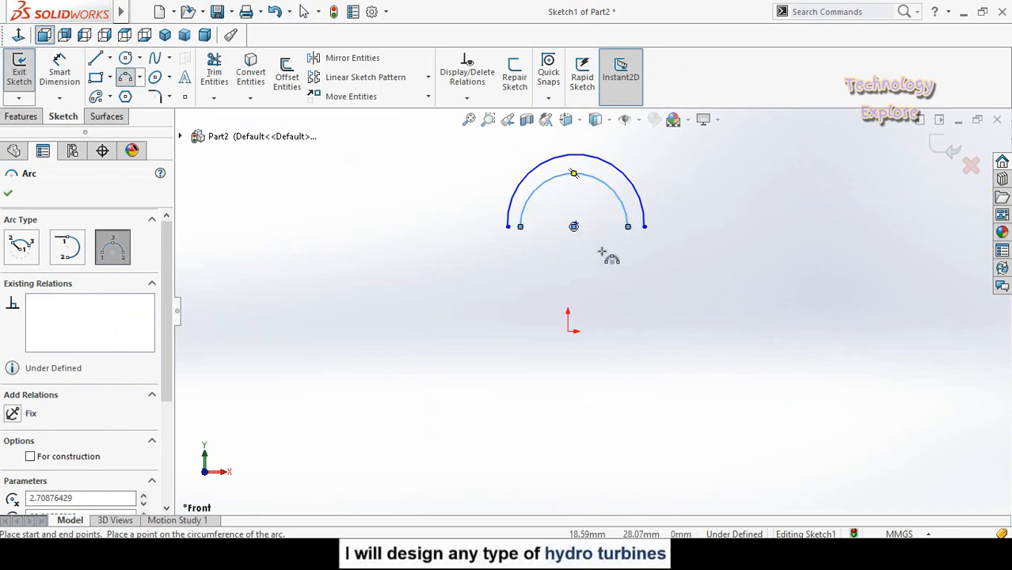
{"action": "scroll", "coordinate": [602, 252], "scroll_direction": "down", "scroll_amount": 3}
{"action": "scroll", "coordinate": [596, 241], "scroll_direction": "up", "scroll_amount": 1}
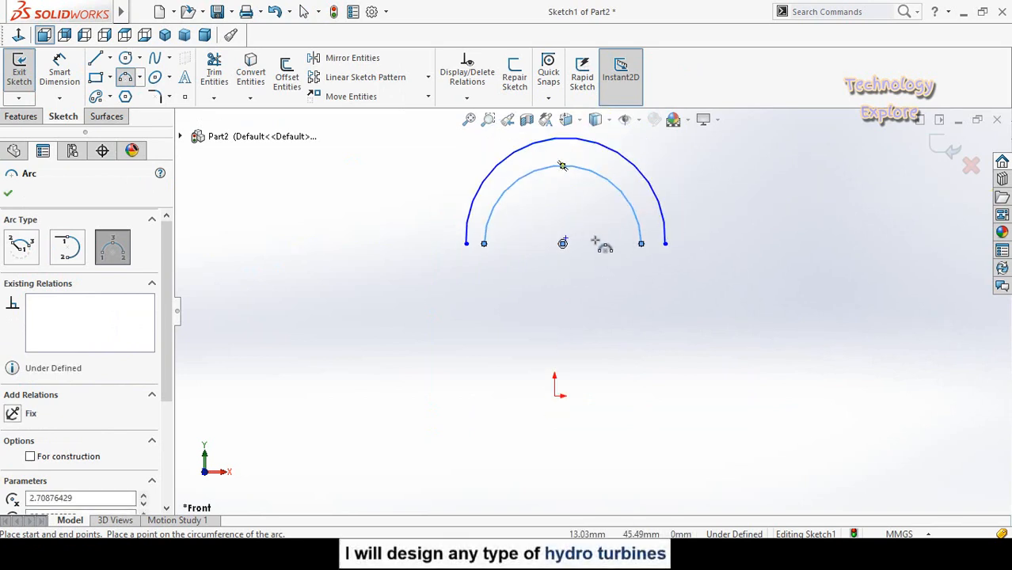
{"action": "key", "text": "Escape"}
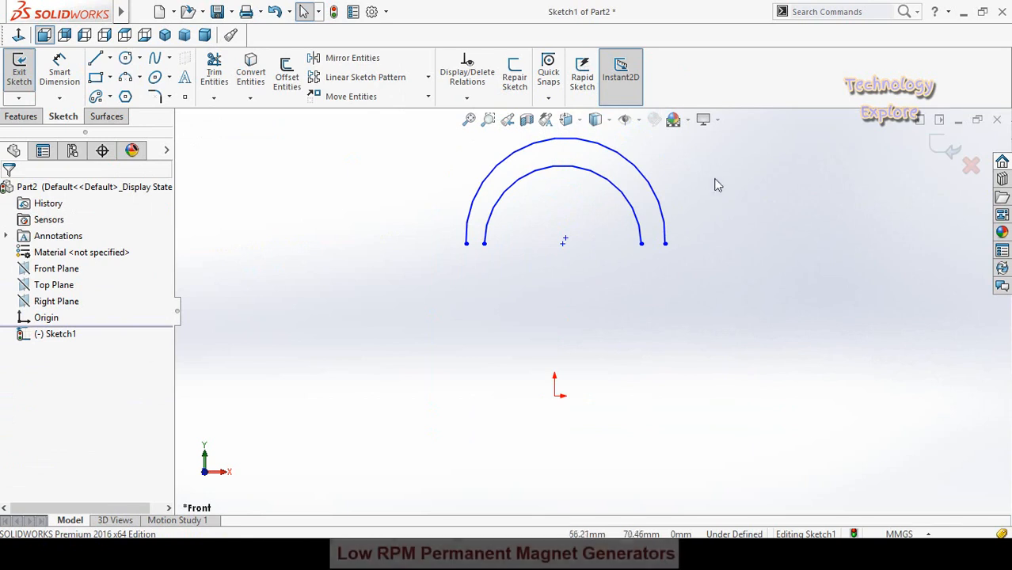
Make the inner and outer arcs concentric.
{"action": "left_click_drag", "start_coordinate": [708, 167], "coordinate": [615, 220]}
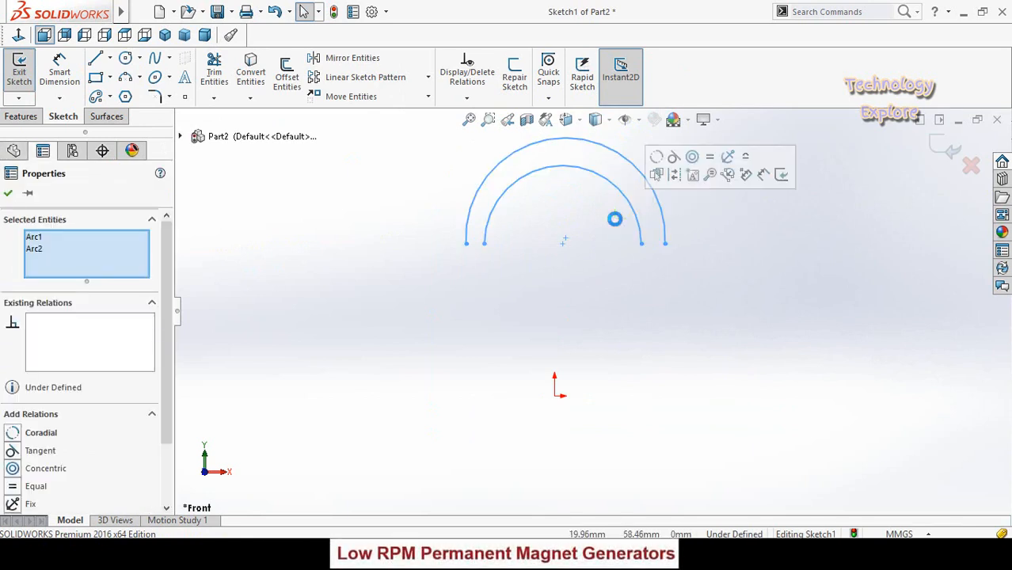
{"action": "left_click", "coordinate": [692, 157]}
{"action": "left_click", "coordinate": [704, 323]}
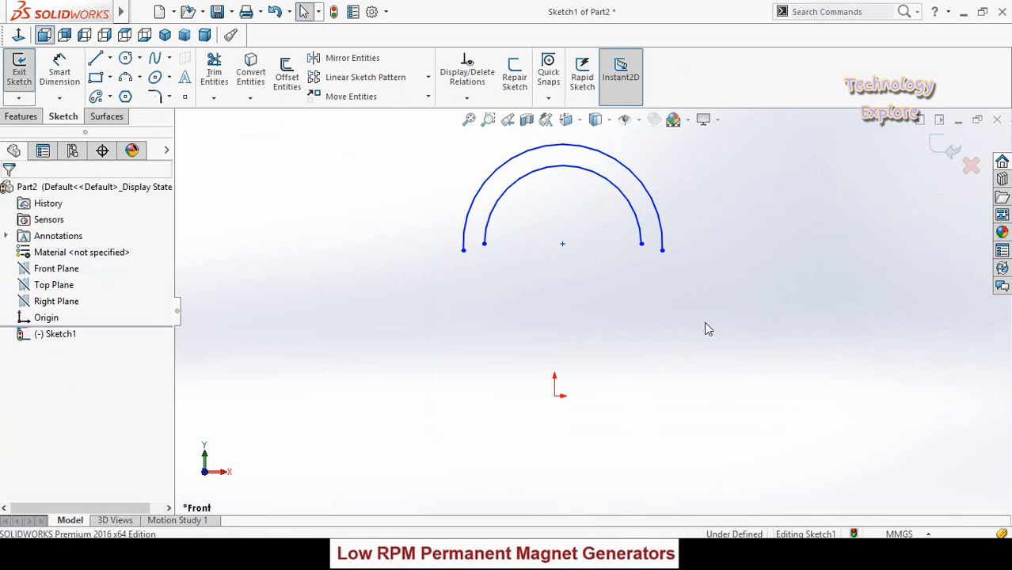
Align the four endpoints of the two arcs with a Horizontal relation.
{"action": "scroll", "coordinate": [448, 355], "scroll_direction": "down", "scroll_amount": 2}
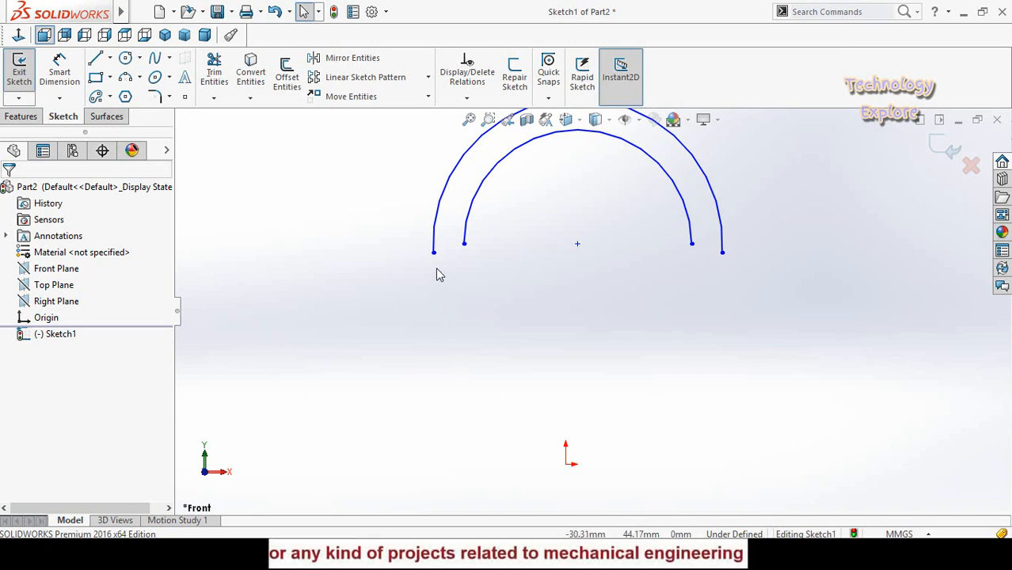
{"action": "left_click", "coordinate": [465, 245]}
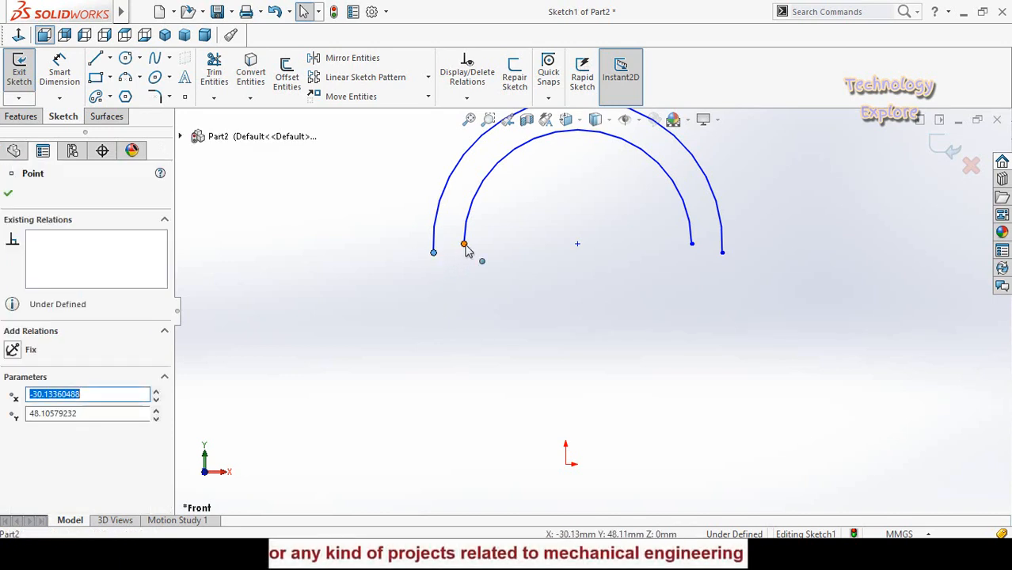
{"action": "left_click", "coordinate": [692, 244], "text": "ctrl"}
{"action": "left_click", "coordinate": [693, 245], "text": "ctrl"}
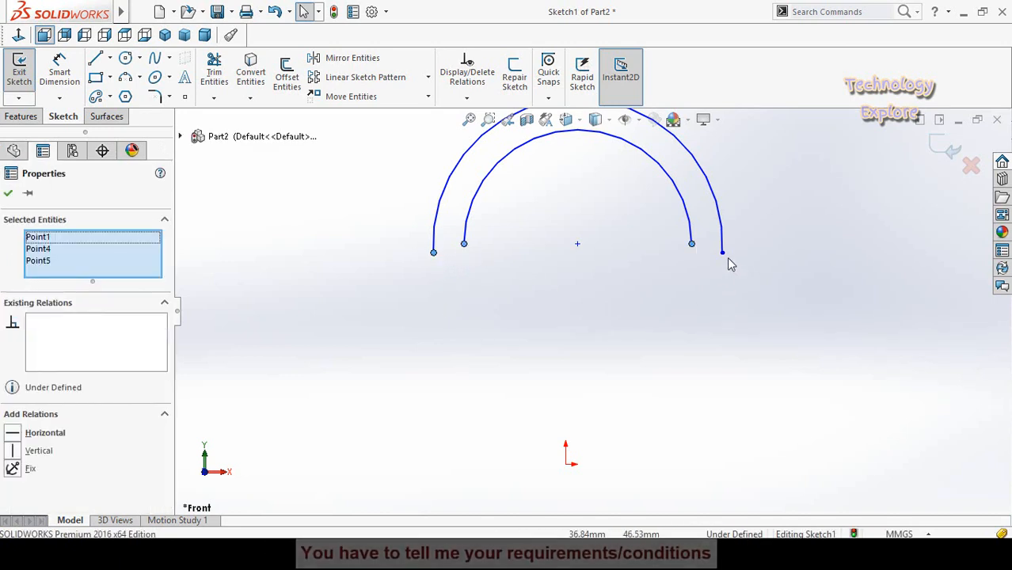
{"action": "left_click", "coordinate": [724, 255], "text": "ctrl"}
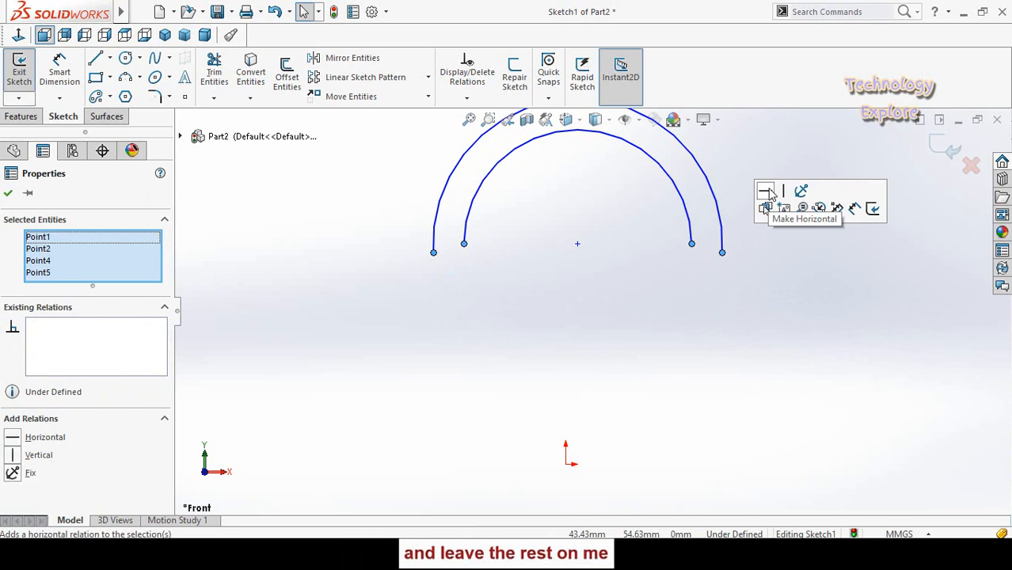
{"action": "left_click", "coordinate": [766, 193]}
{"action": "left_click", "coordinate": [697, 305]}
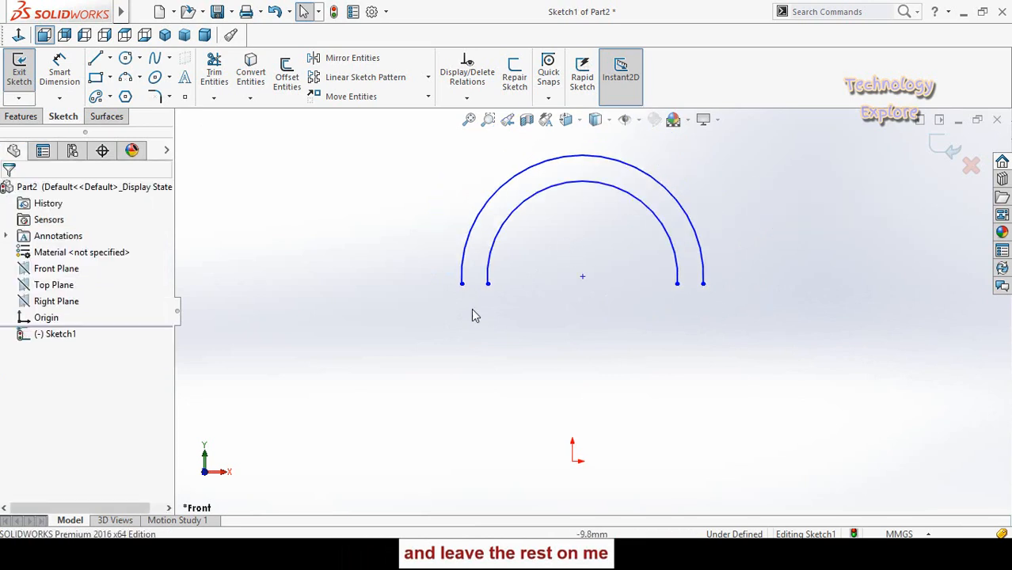
Dimension the gap between the left endpoints of the two arcs and set it to 10 mm.
{"action": "right_click_drag", "start_coordinate": [426, 299], "coordinate": [425, 235]}
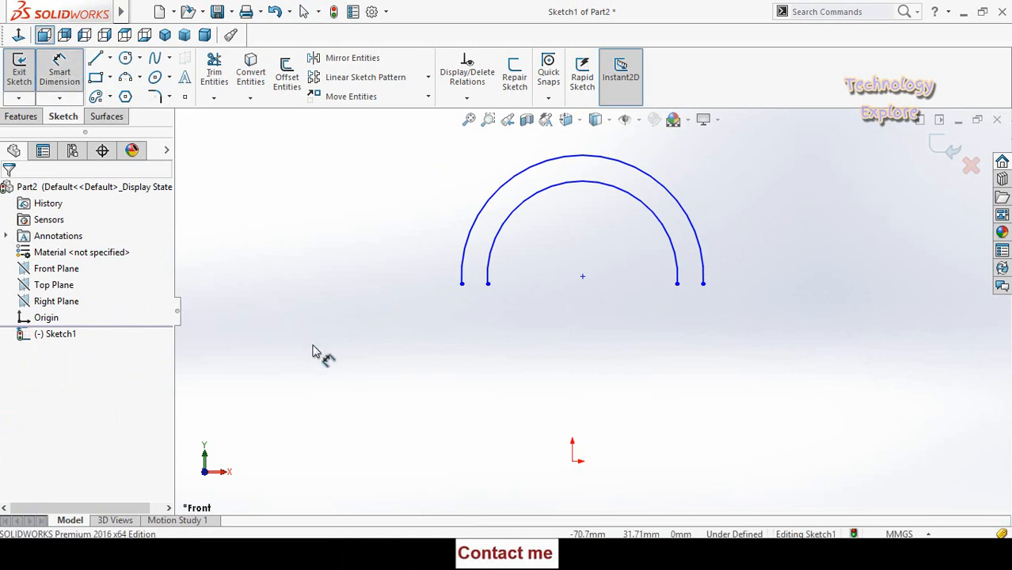
{"action": "right_click_drag", "start_coordinate": [316, 329], "coordinate": [313, 333]}
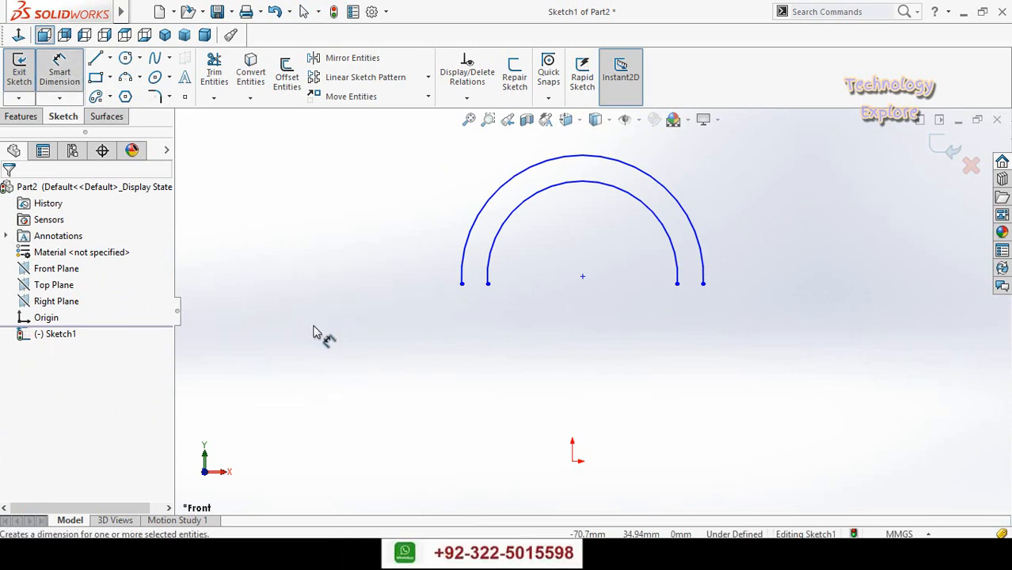
{"action": "scroll", "coordinate": [506, 296], "scroll_direction": "down", "scroll_amount": 2}
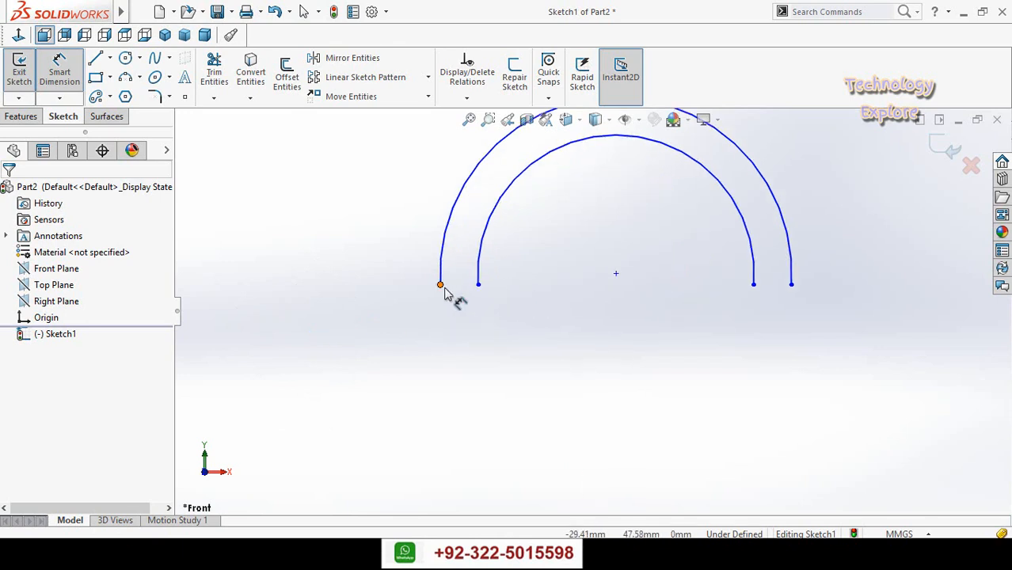
{"action": "scroll", "coordinate": [558, 289], "scroll_direction": "up", "scroll_amount": 3}
{"action": "scroll", "coordinate": [493, 323], "scroll_direction": "down", "scroll_amount": 2}
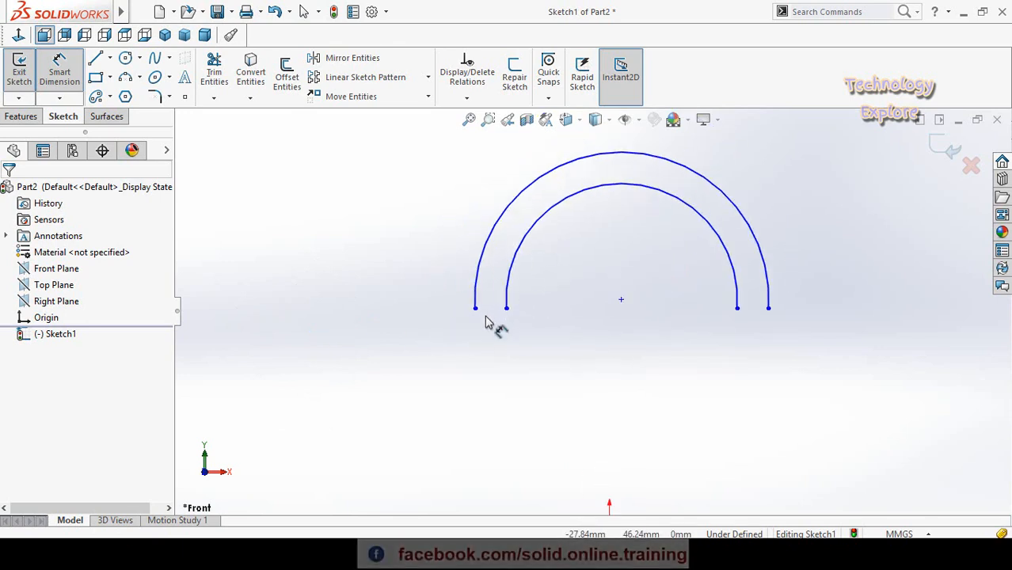
{"action": "left_click", "coordinate": [476, 310]}
{"action": "left_click", "coordinate": [508, 310]}
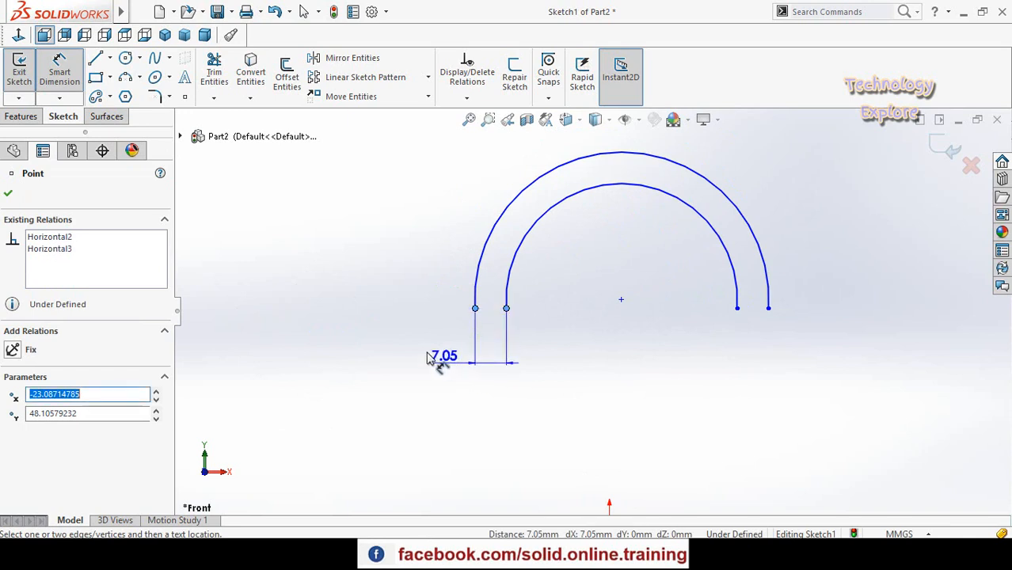
{"action": "left_click", "coordinate": [415, 348]}
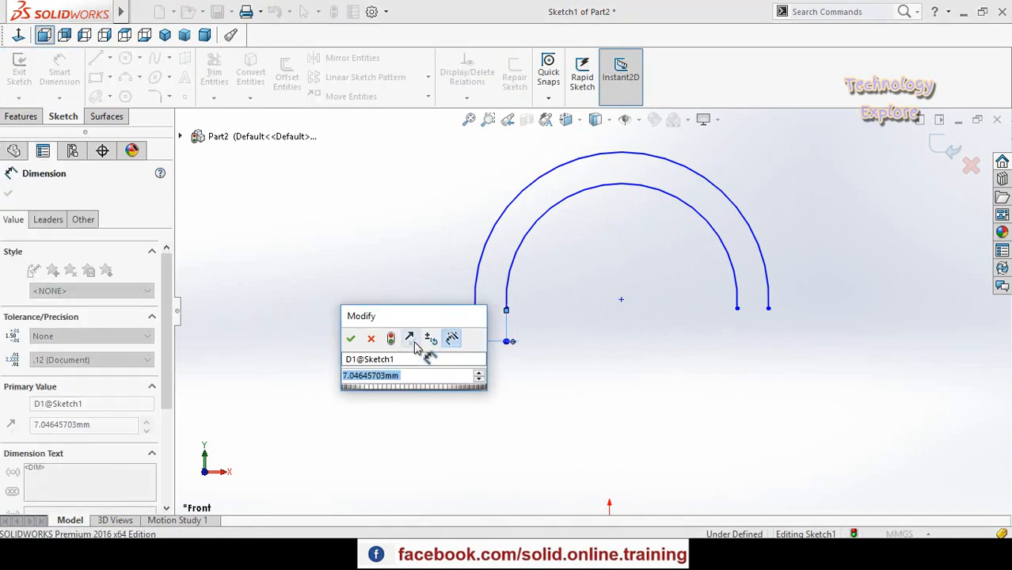
{"action": "type", "text": "10"}
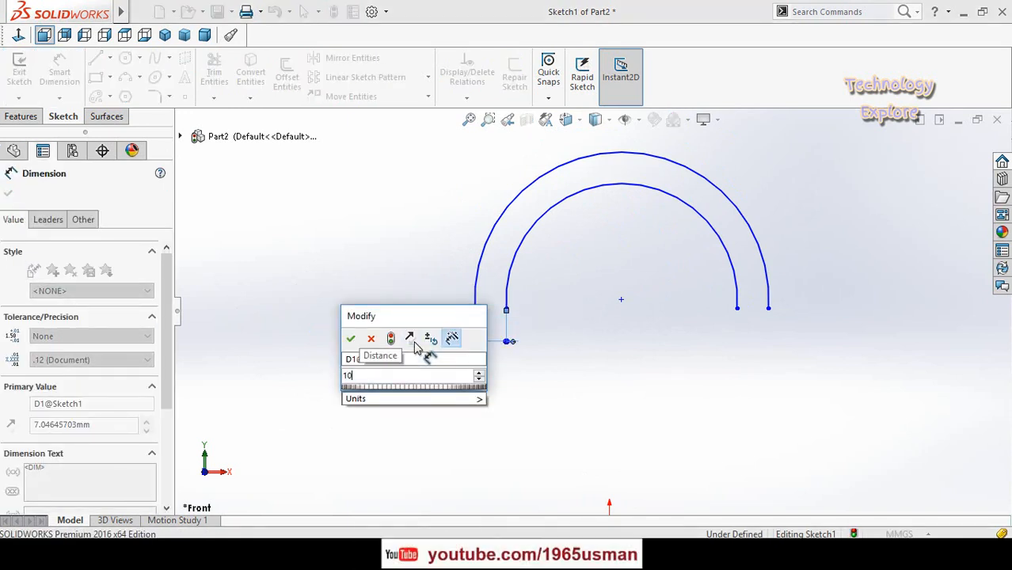
{"action": "key", "text": "Return"}
{"action": "left_click", "coordinate": [735, 303]}
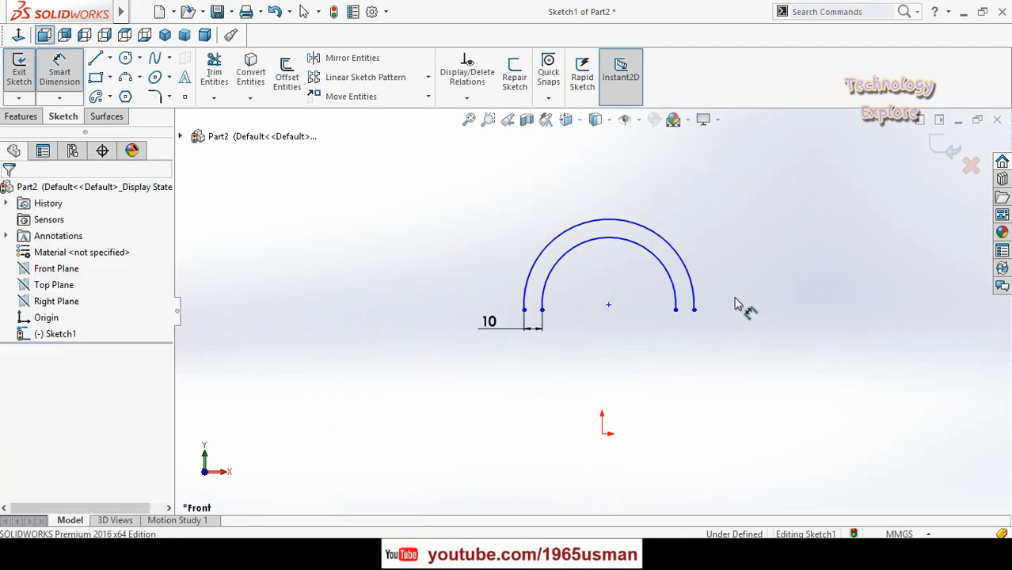
Add a driven dimension for the gap between the right endpoints of the two arcs.
{"action": "scroll", "coordinate": [678, 287], "scroll_direction": "down", "scroll_amount": 4}
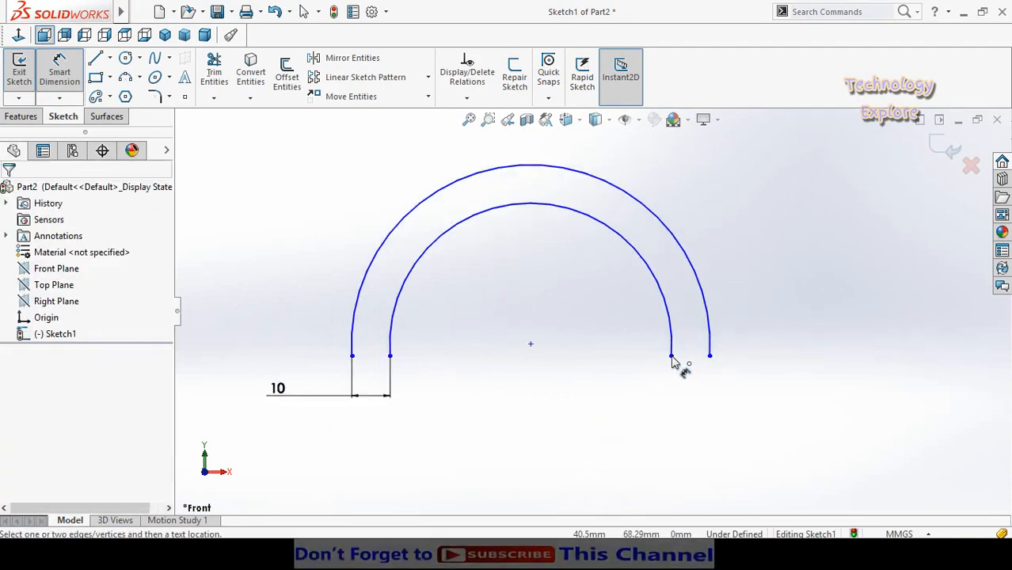
{"action": "left_click", "coordinate": [672, 358]}
{"action": "left_click", "coordinate": [710, 356]}
{"action": "left_click", "coordinate": [810, 374]}
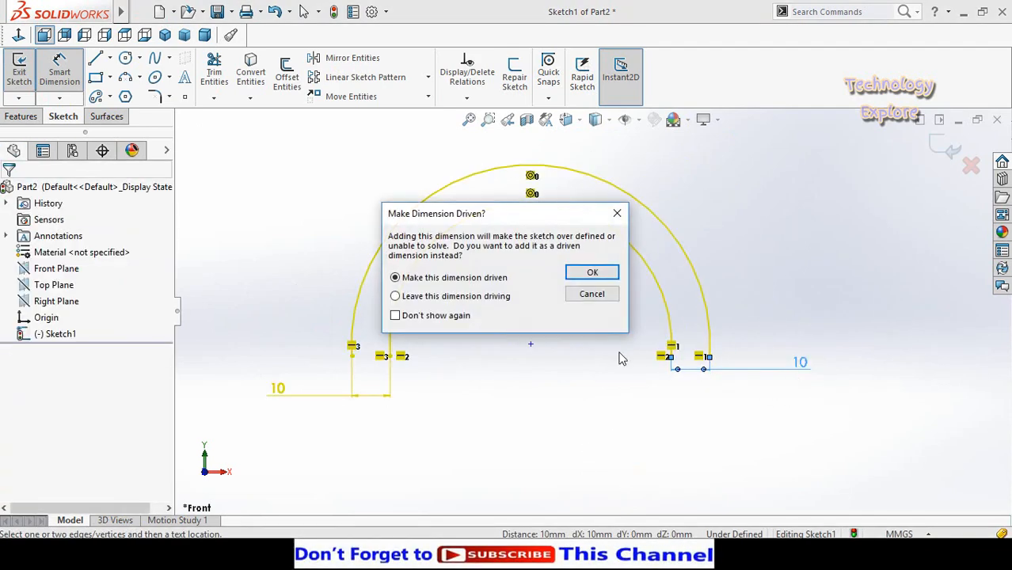
{"action": "left_click", "coordinate": [579, 274]}
{"action": "scroll", "coordinate": [620, 272], "scroll_direction": "up", "scroll_amount": 3}
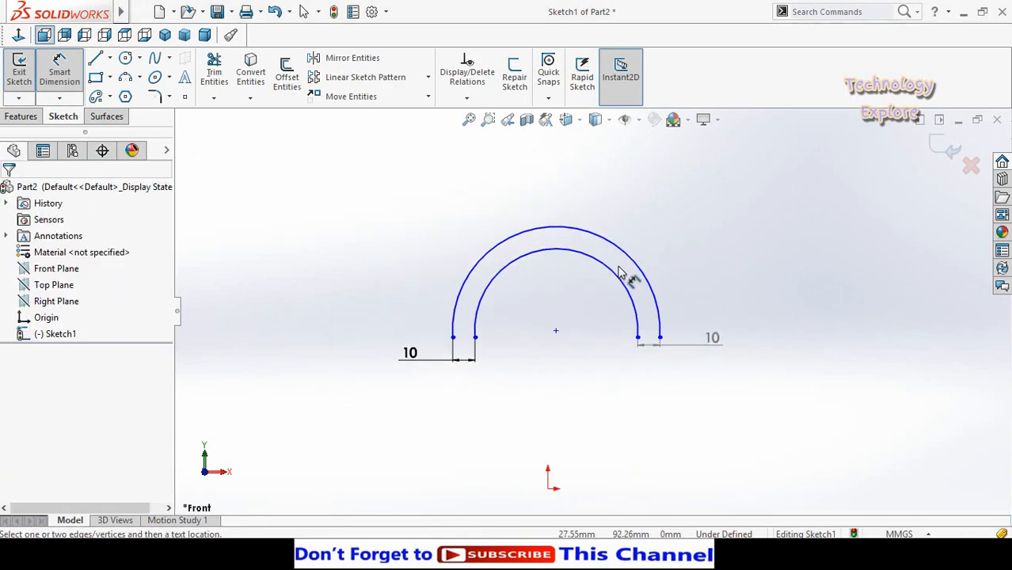
Dimension the radius of the inner arc and set it to 50 mm.
{"action": "left_click", "coordinate": [614, 274]}
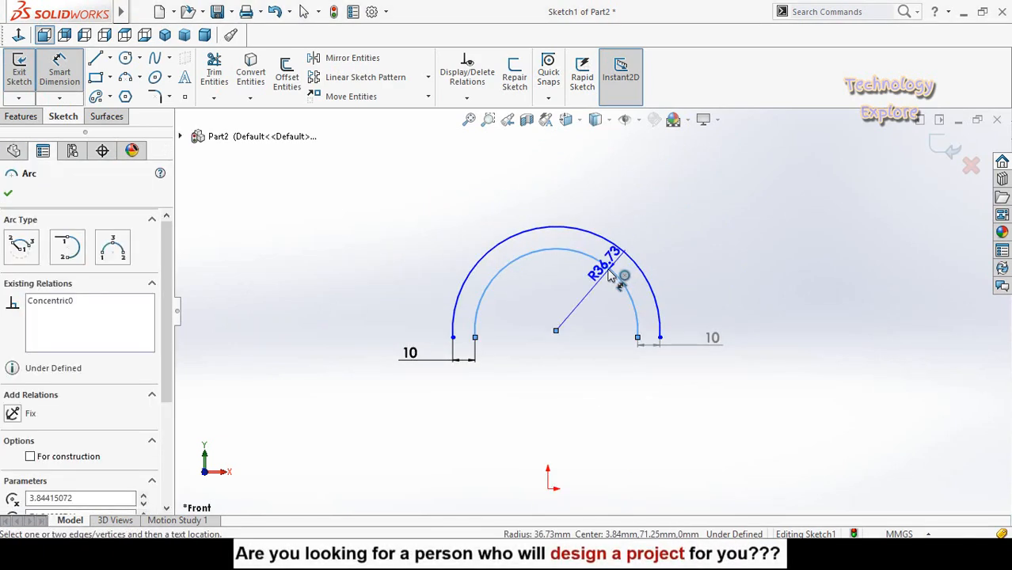
{"action": "left_click", "coordinate": [569, 287]}
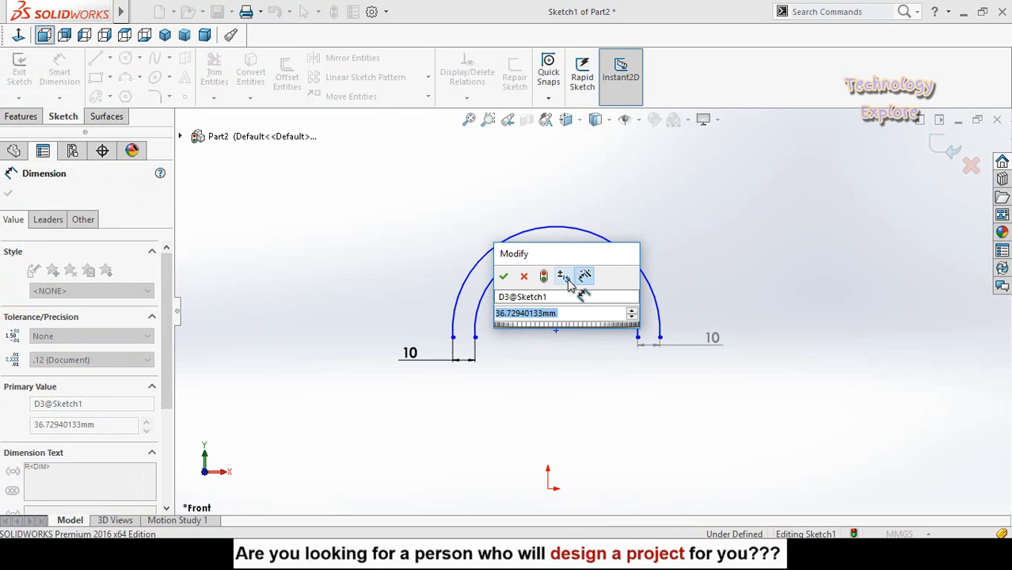
{"action": "type", "text": "50"}
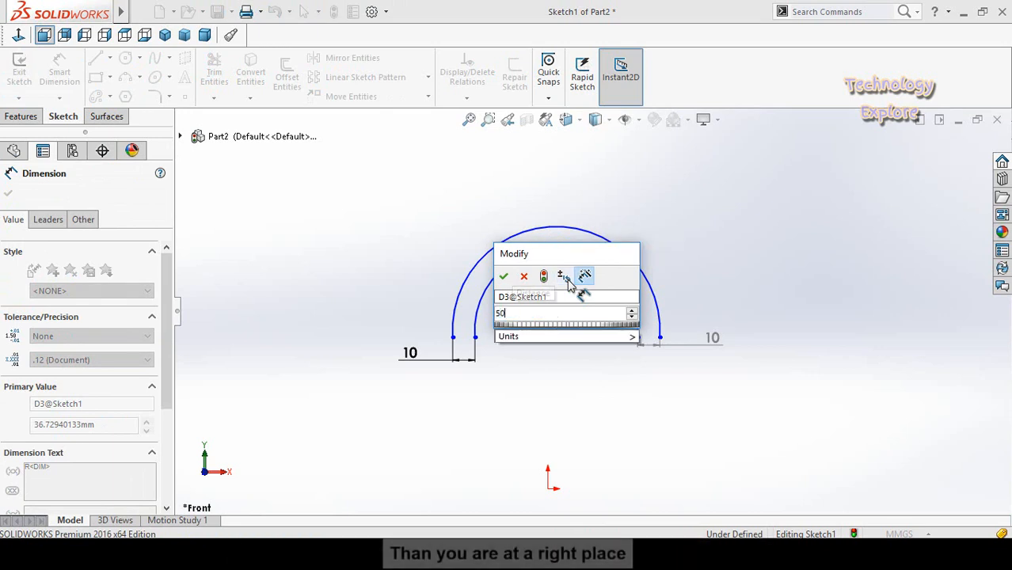
{"action": "key", "text": "Return"}
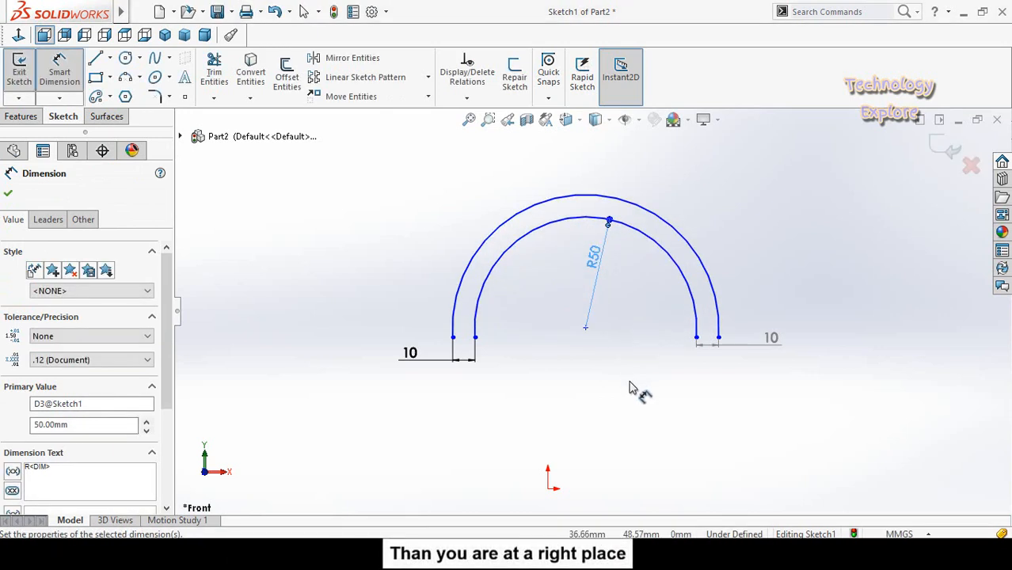
{"action": "key", "text": "Escape"}
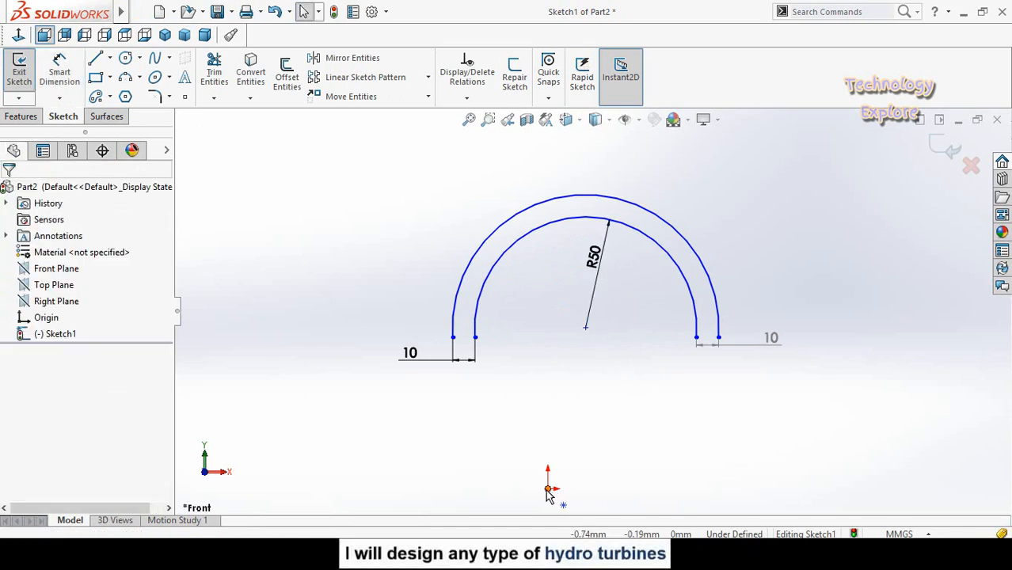
Add a Vertical relation between the arcs' common centre and the origin.
{"action": "left_click", "coordinate": [586, 328], "text": "ctrl"}
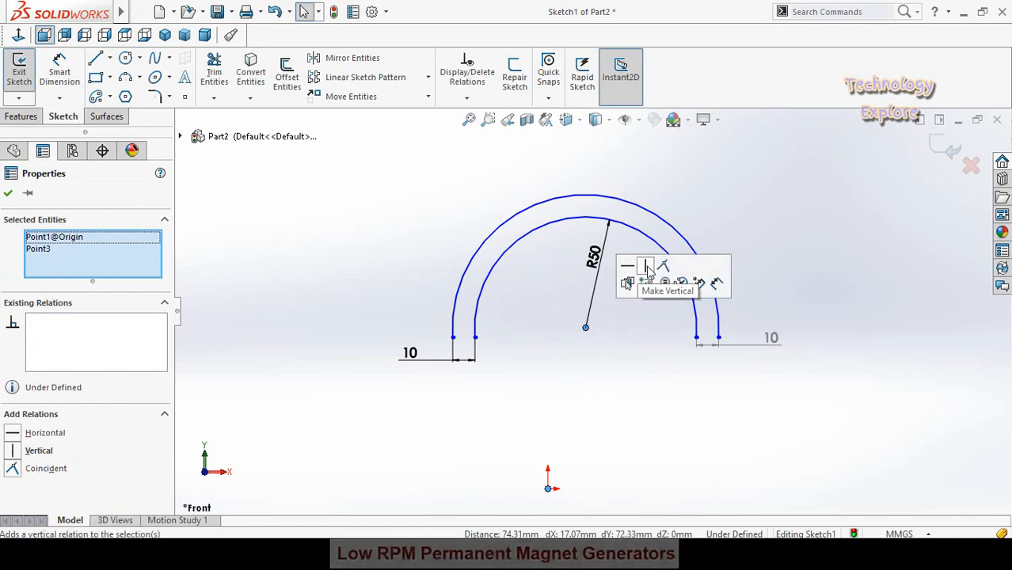
{"action": "left_click", "coordinate": [648, 266]}
{"action": "left_click", "coordinate": [598, 375]}
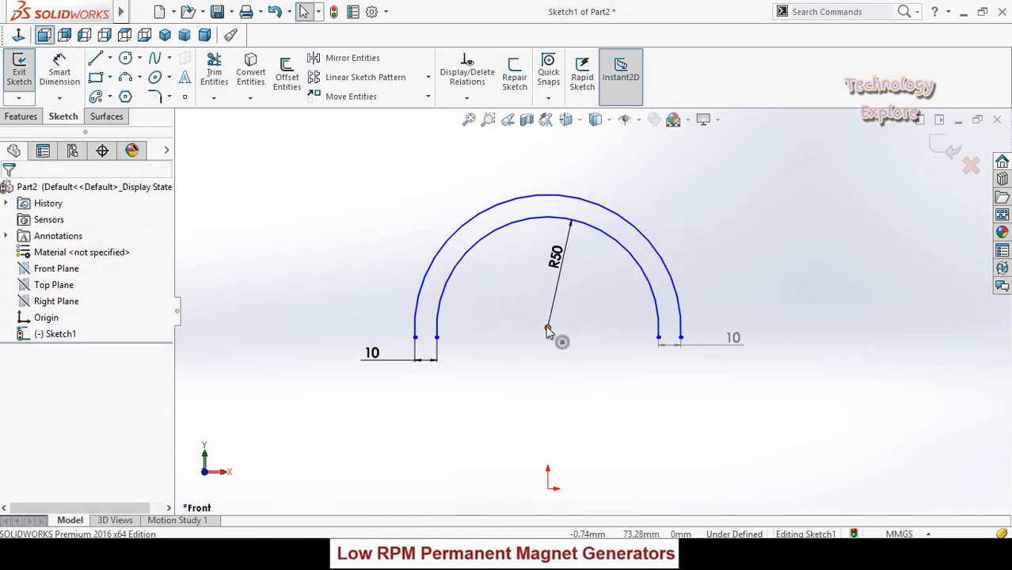
Move the arcs' common centre upward so that both arcs wrap past a semicircle.
{"action": "mouse_move", "coordinate": [548, 331]}
{"action": "left_mouse_down"}
{"action": "mouse_move", "coordinate": [585, 244]}
{"action": "mouse_move", "coordinate": [557, 197]}
{"action": "mouse_move", "coordinate": [564, 268]}
{"action": "left_mouse_up"}
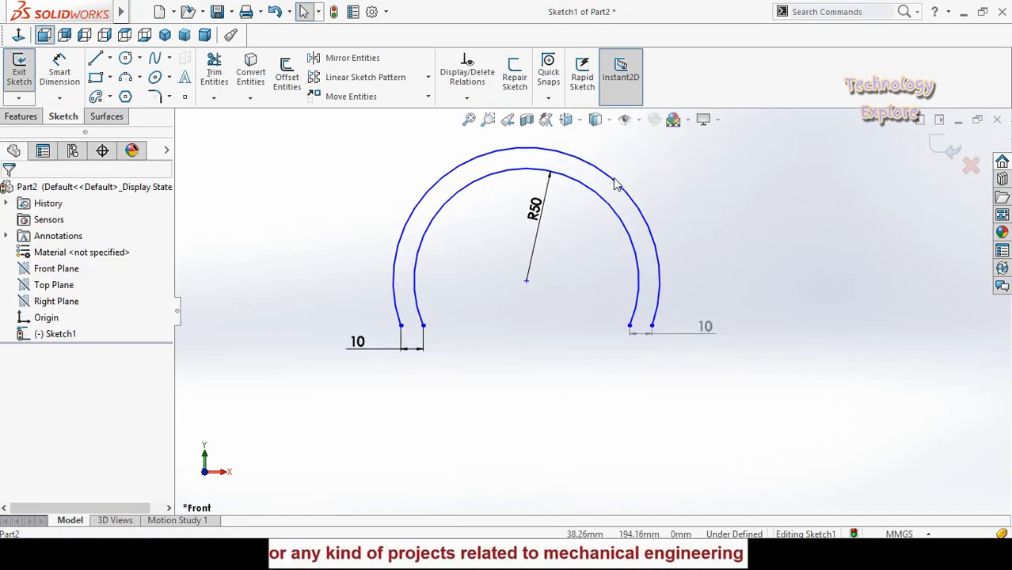
{"action": "scroll", "coordinate": [734, 287], "scroll_direction": "up", "scroll_amount": 4}
{"action": "scroll", "coordinate": [662, 297], "scroll_direction": "down", "scroll_amount": 2}
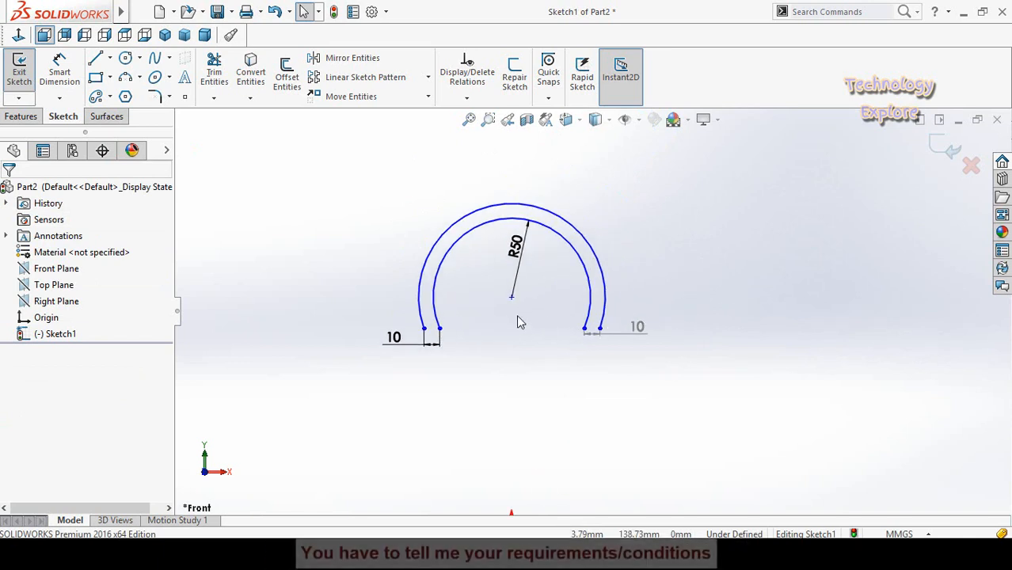
Dimension the opening between the inner arc's two endpoints and set it to 80 mm.
{"action": "right_click_drag", "start_coordinate": [483, 361], "coordinate": [476, 328]}
{"action": "scroll", "coordinate": [436, 347], "scroll_direction": "down", "scroll_amount": 2}
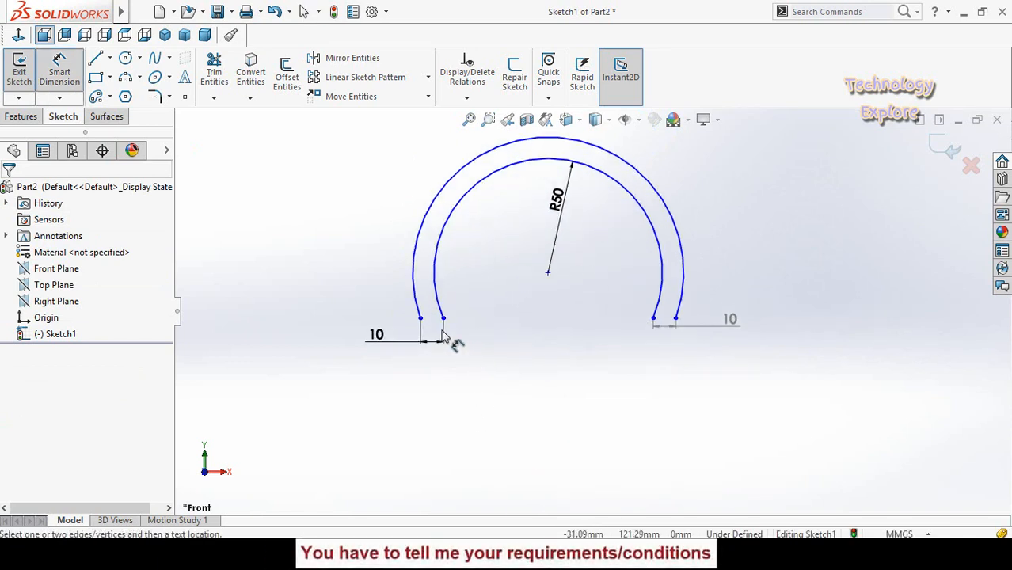
{"action": "left_click", "coordinate": [443, 320]}
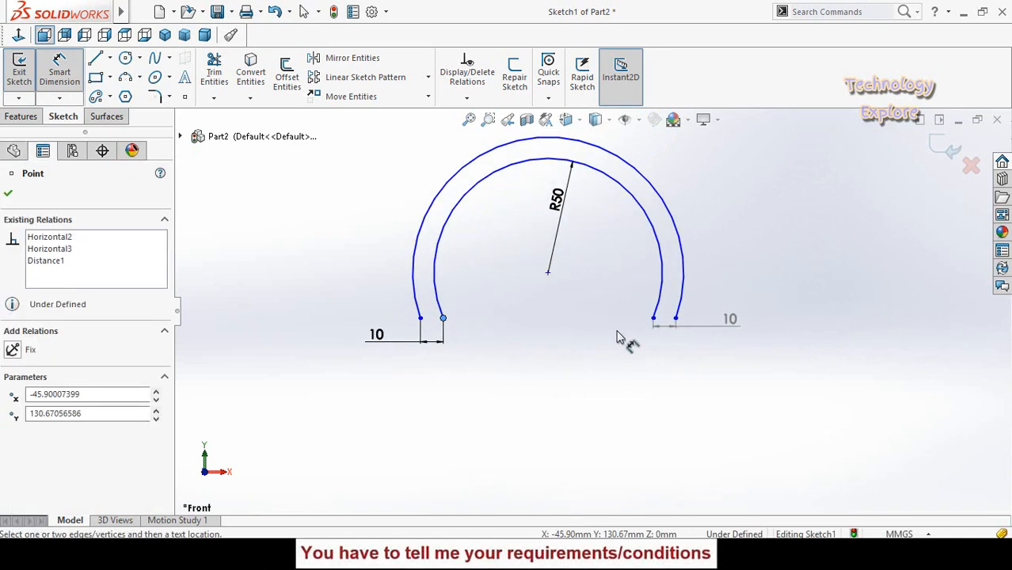
{"action": "left_click", "coordinate": [655, 319]}
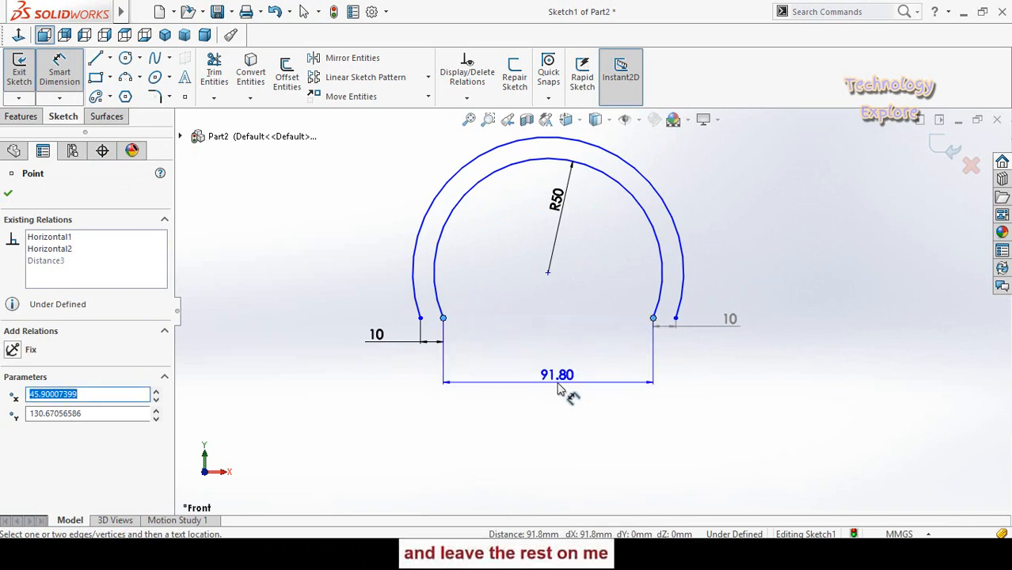
{"action": "left_click", "coordinate": [559, 388]}
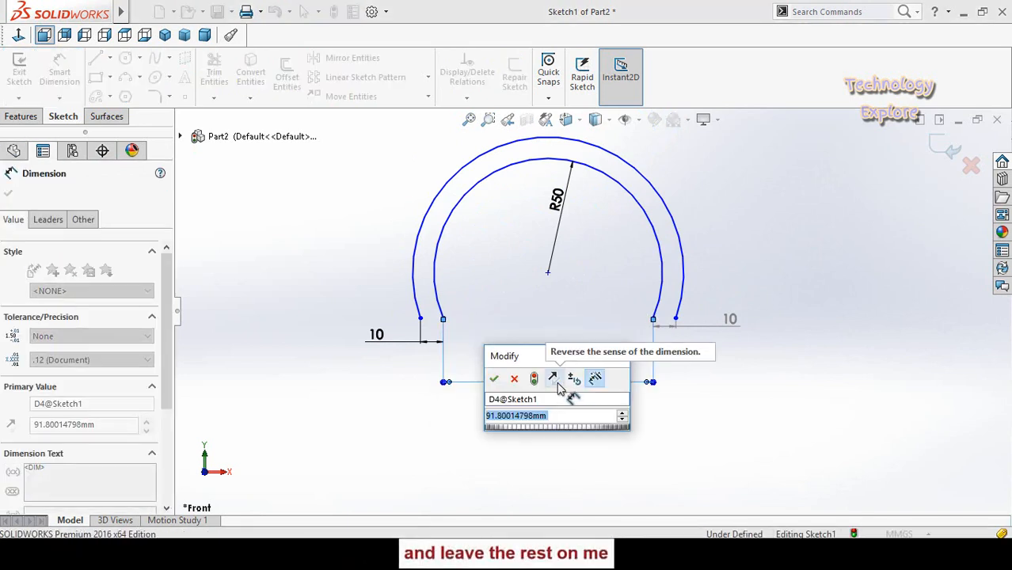
{"action": "type", "text": "80"}
{"action": "key", "text": "Return"}
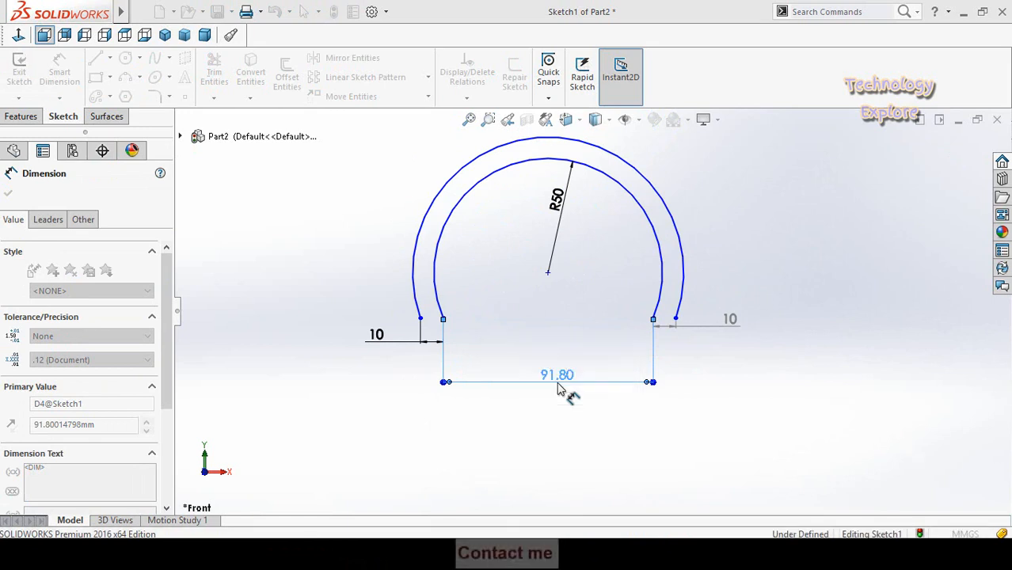
{"action": "key", "text": "Escape"}
{"action": "key", "text": "f"}
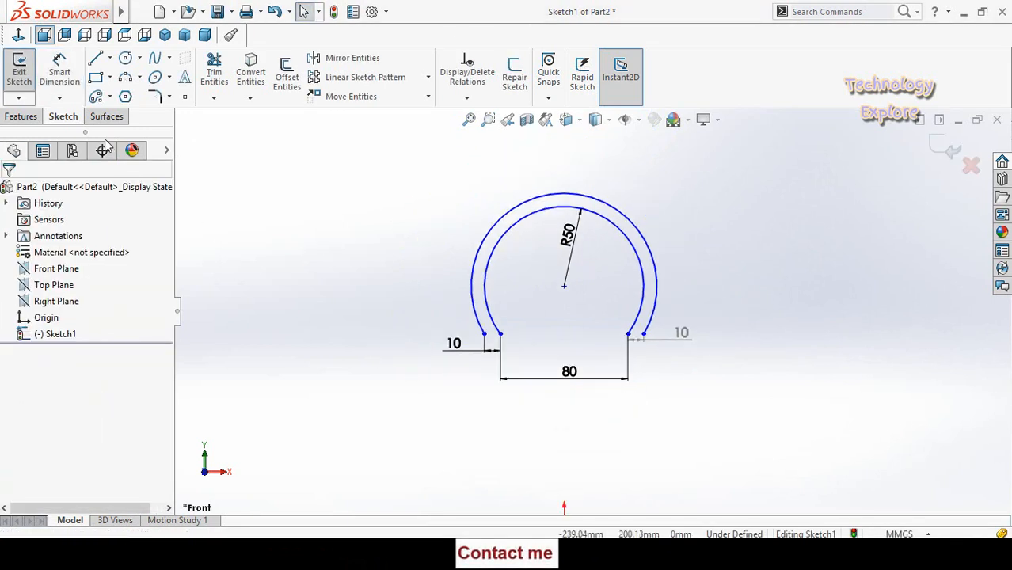
Close the arcs' left ends with a leg of two vertical lines about 22 mm long joined by a horizontal bottom line.
{"action": "left_click", "coordinate": [95, 62]}
{"action": "scroll", "coordinate": [523, 319], "scroll_direction": "down", "scroll_amount": 2}
{"action": "scroll", "coordinate": [523, 319], "scroll_direction": "down", "scroll_amount": 2}
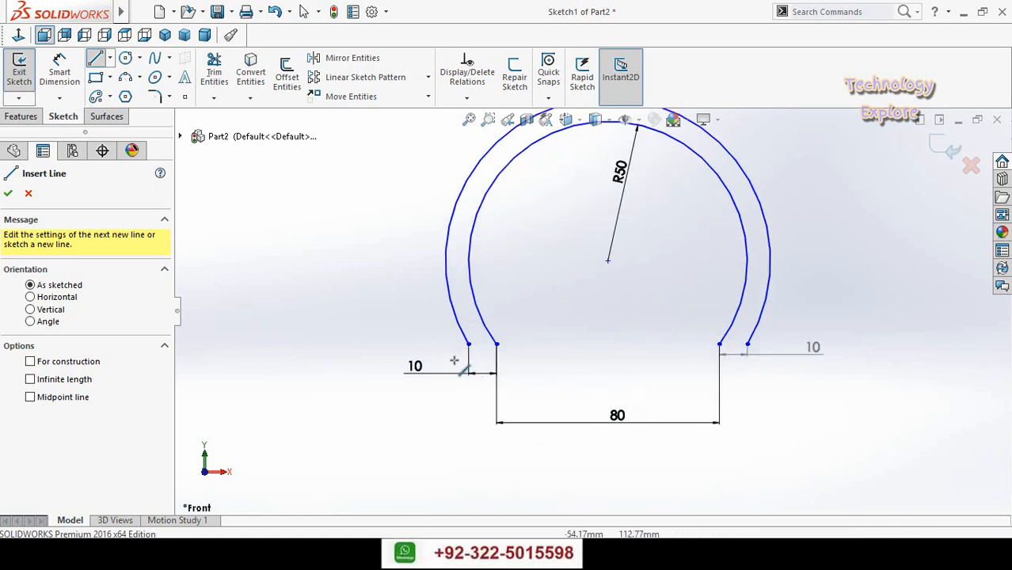
{"action": "left_click", "coordinate": [468, 345]}
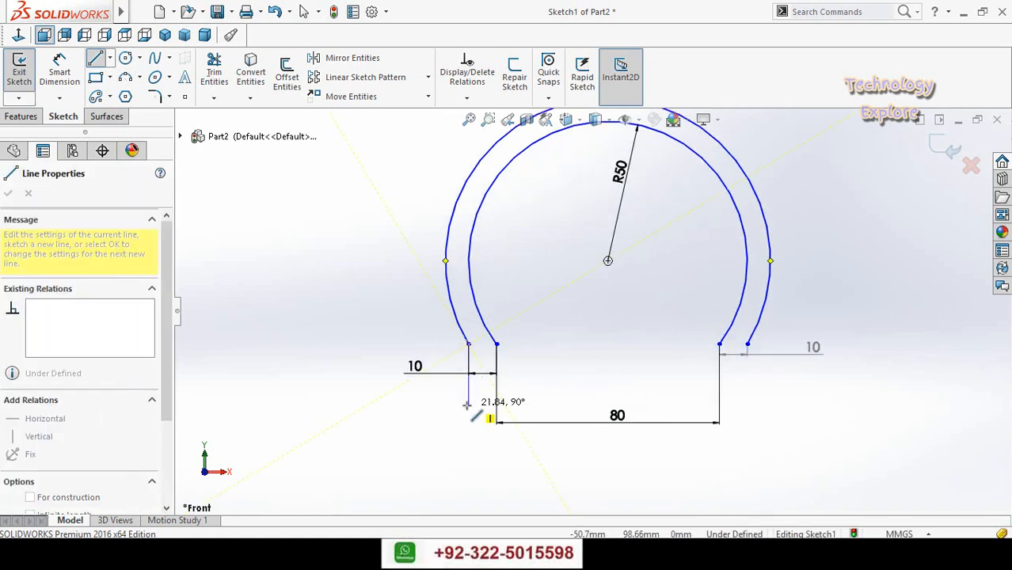
{"action": "left_click", "coordinate": [468, 405]}
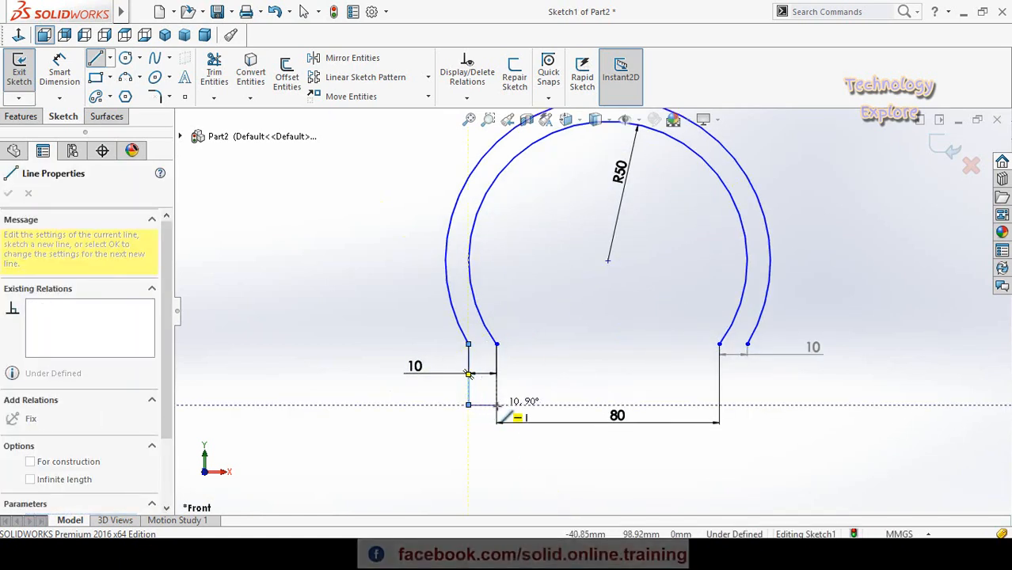
{"action": "left_click", "coordinate": [497, 404]}
{"action": "left_click", "coordinate": [497, 344]}
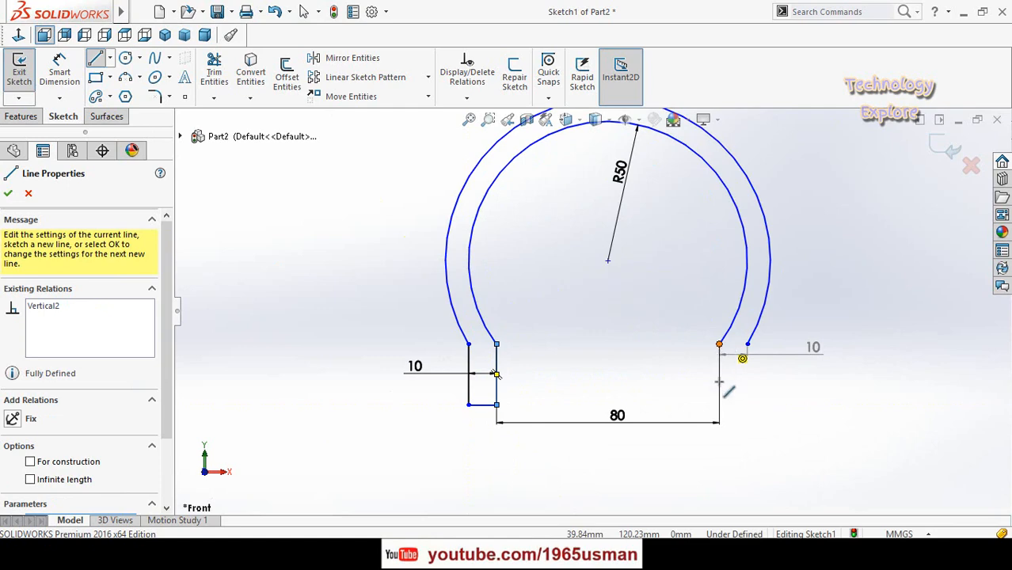
Close the arcs' right ends with a matching leg of two vertical lines and a horizontal bottom line level with the left leg.
{"action": "left_click", "coordinate": [719, 344]}
{"action": "left_click", "coordinate": [719, 405]}
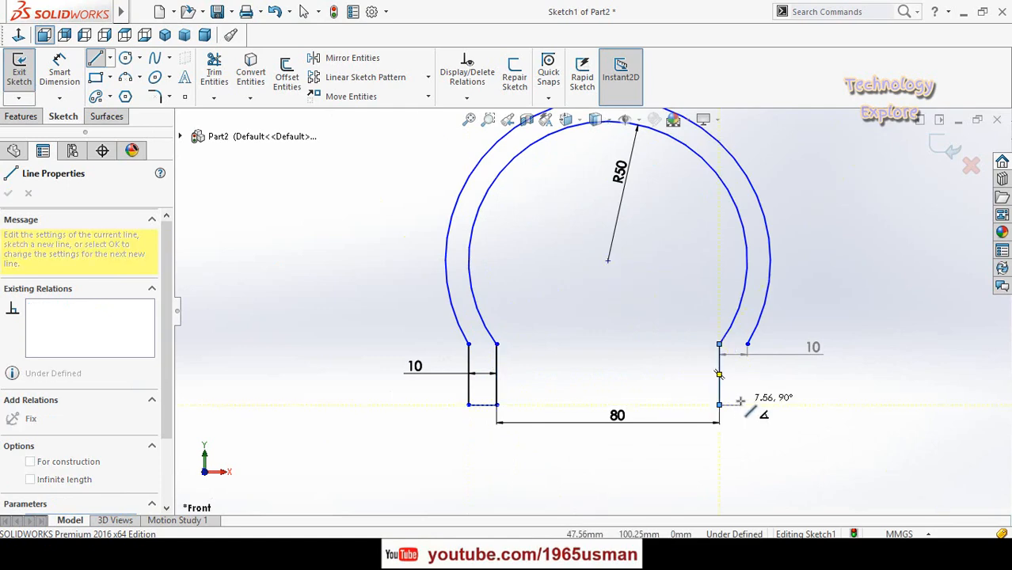
{"action": "left_click", "coordinate": [747, 405]}
{"action": "left_click", "coordinate": [747, 344]}
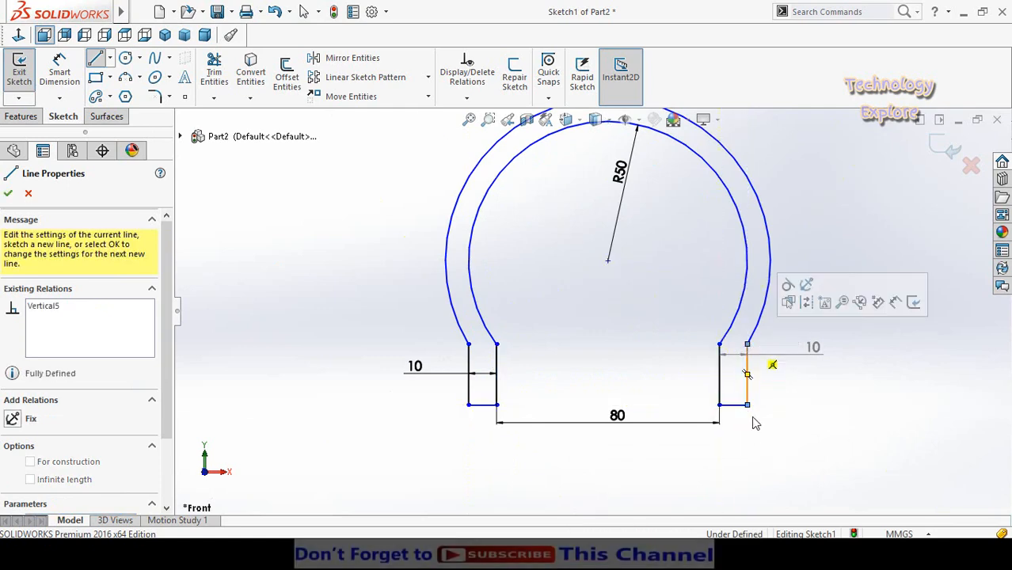
{"action": "key", "text": "Escape"}
{"action": "key", "text": "f"}
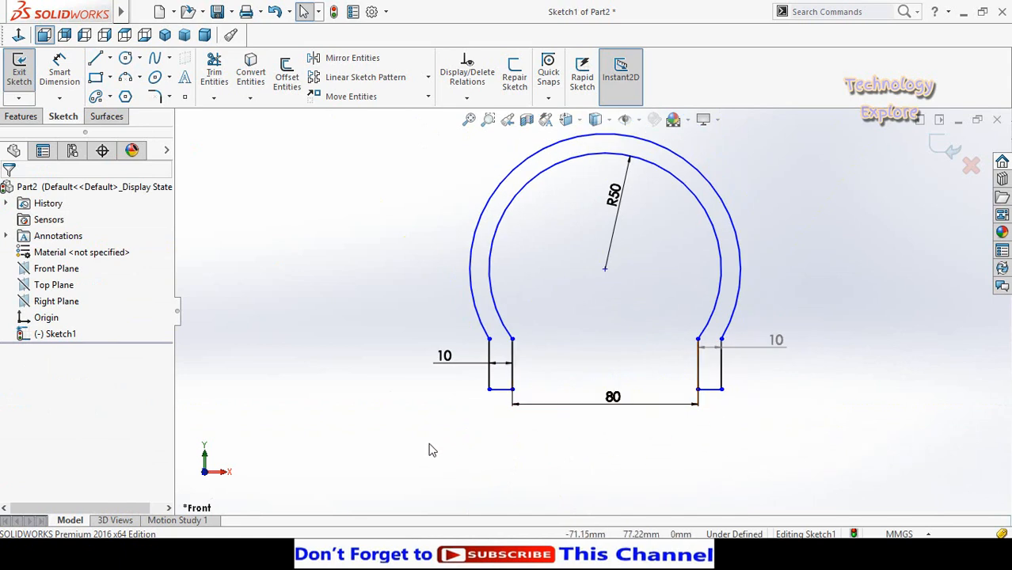
Dimension the outer vertical line of the left leg and set its length to 15 mm.
{"action": "scroll", "coordinate": [519, 400], "scroll_direction": "down", "scroll_amount": 2}
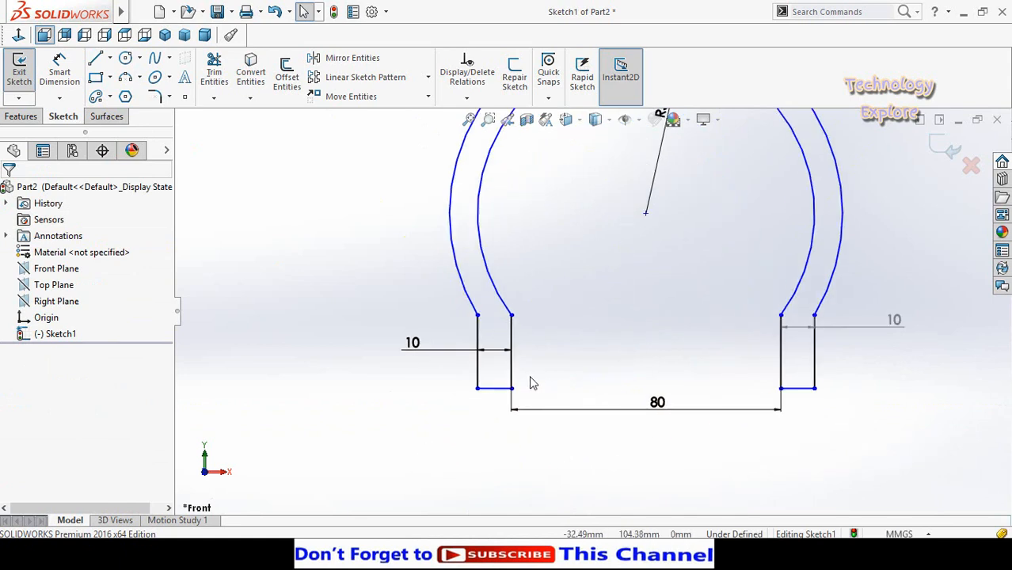
{"action": "right_click_drag", "start_coordinate": [358, 477], "coordinate": [348, 367]}
{"action": "scroll", "coordinate": [472, 413], "scroll_direction": "up", "scroll_amount": 2}
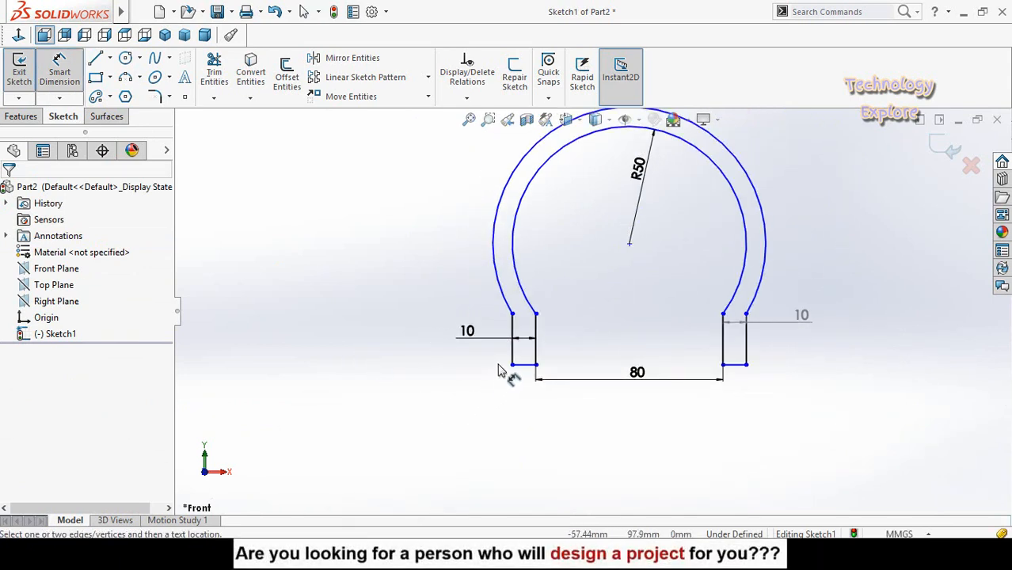
{"action": "left_click", "coordinate": [513, 355]}
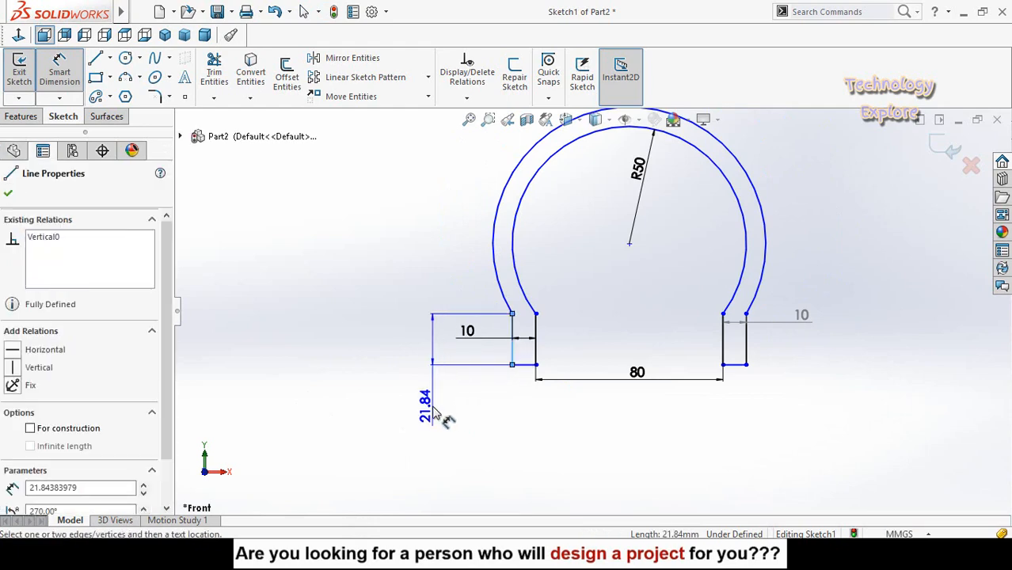
{"action": "left_click", "coordinate": [432, 413]}
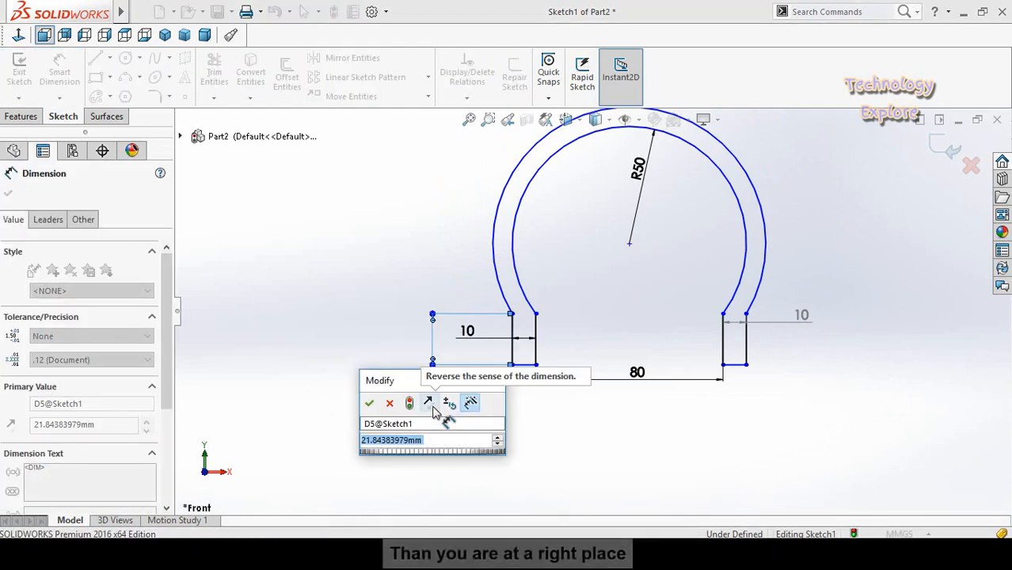
{"action": "type", "text": "15"}
{"action": "key", "text": "Return"}
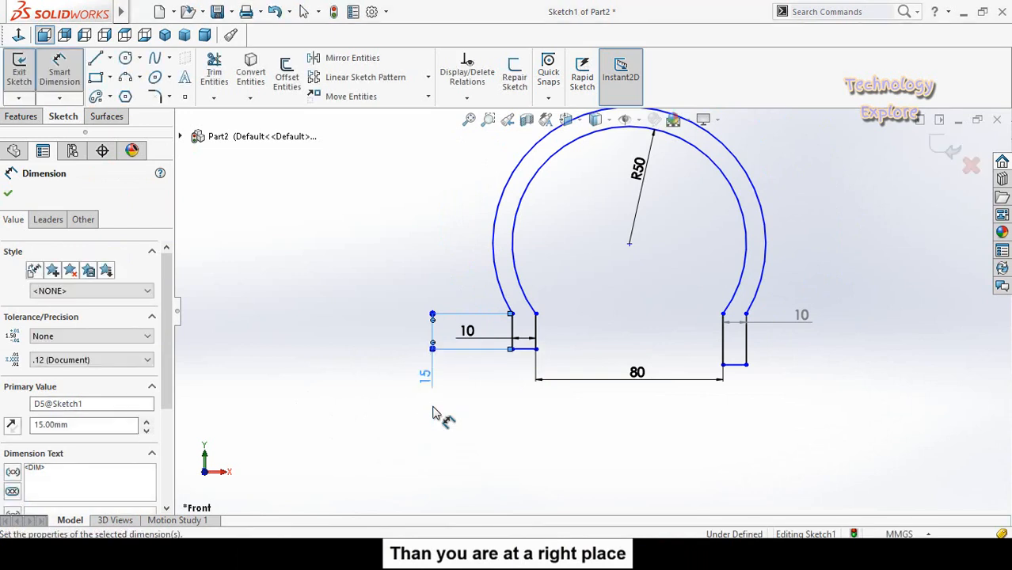
{"action": "key", "text": "Escape"}
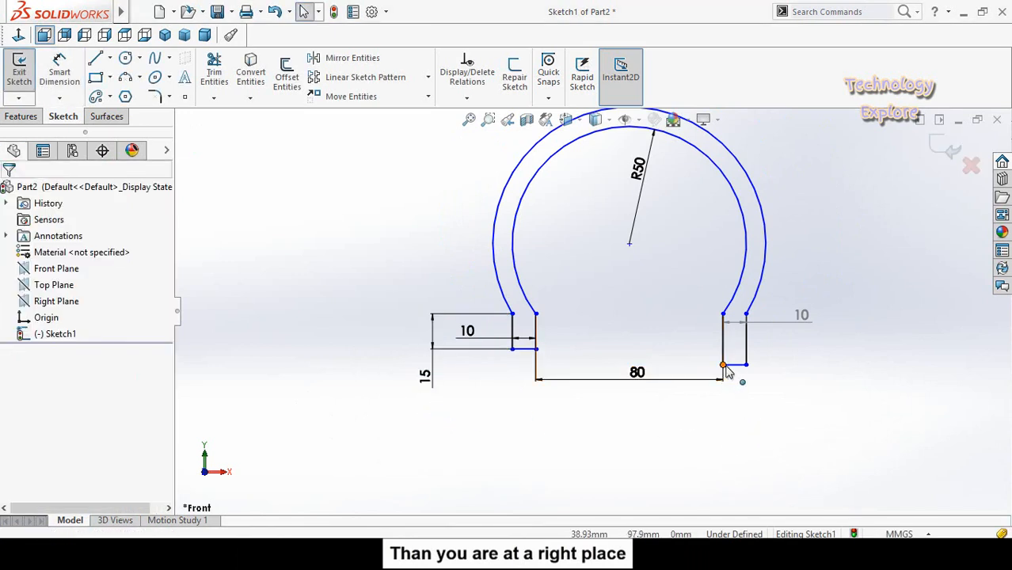
Align the lower inner corners of the two legs with a Horizontal relation.
{"action": "left_click", "coordinate": [724, 366]}
{"action": "left_click", "coordinate": [535, 350], "text": "ctrl"}
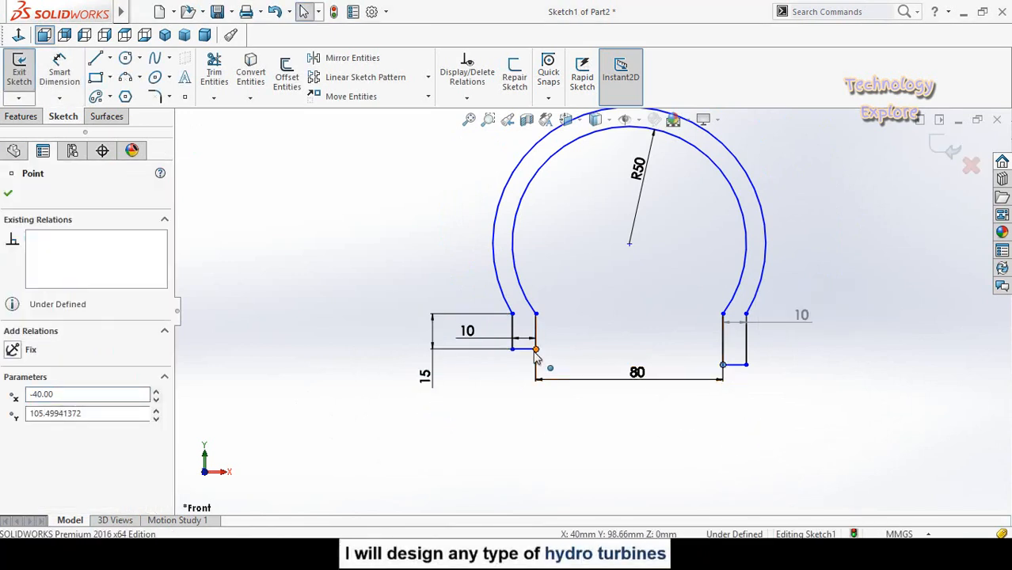
{"action": "left_click", "coordinate": [536, 355], "text": "ctrl"}
{"action": "left_click", "coordinate": [576, 290]}
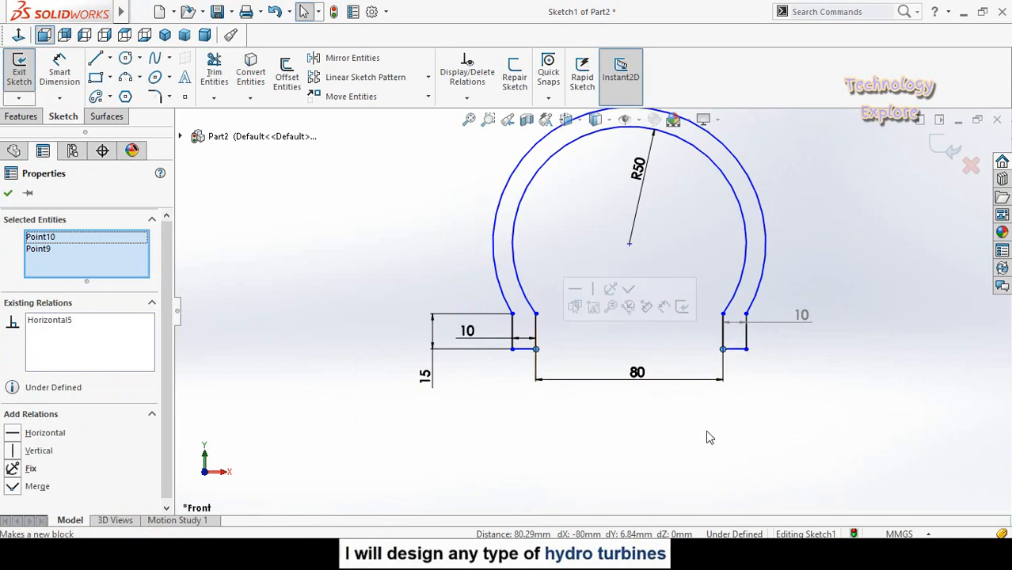
{"action": "left_click", "coordinate": [727, 436]}
{"action": "scroll", "coordinate": [552, 317], "scroll_direction": "down", "scroll_amount": 2}
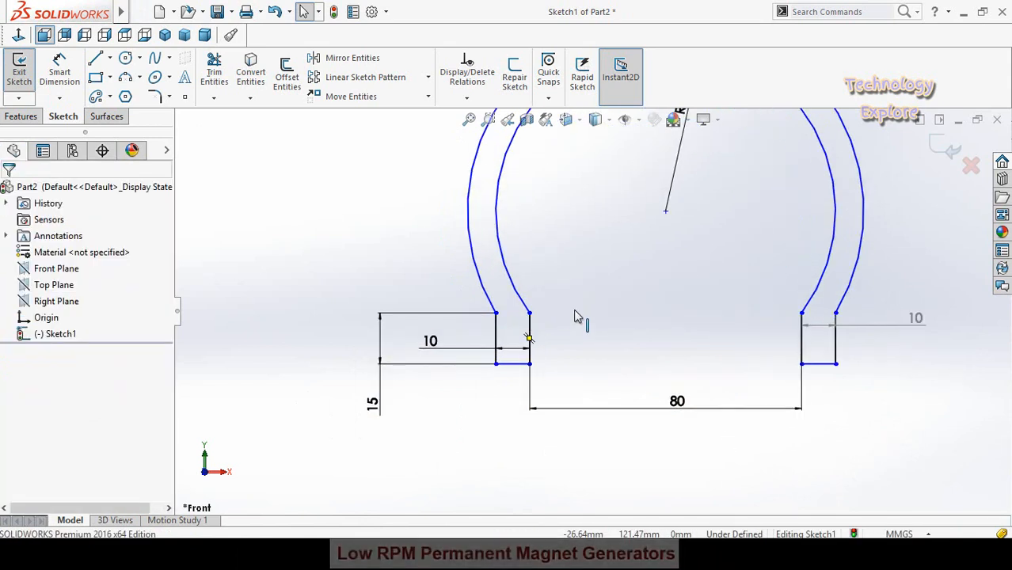
{"action": "scroll", "coordinate": [682, 301], "scroll_direction": "up", "scroll_amount": 3}
{"action": "scroll", "coordinate": [665, 269], "scroll_direction": "up", "scroll_amount": 3}
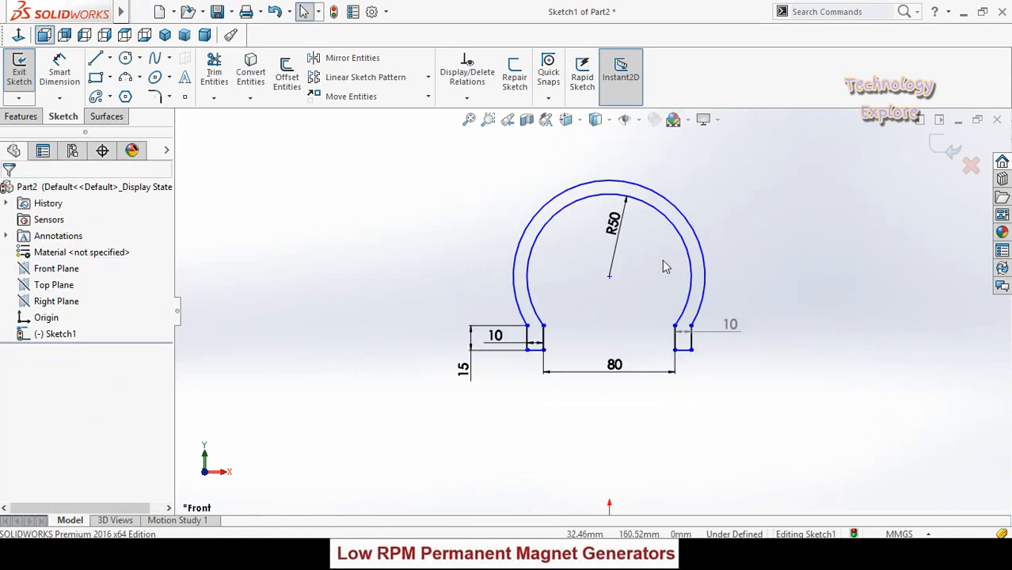
Draw a horizontal centerline through the origin below the profile, extending to both sides of the origin.
{"action": "left_click", "coordinate": [110, 58]}
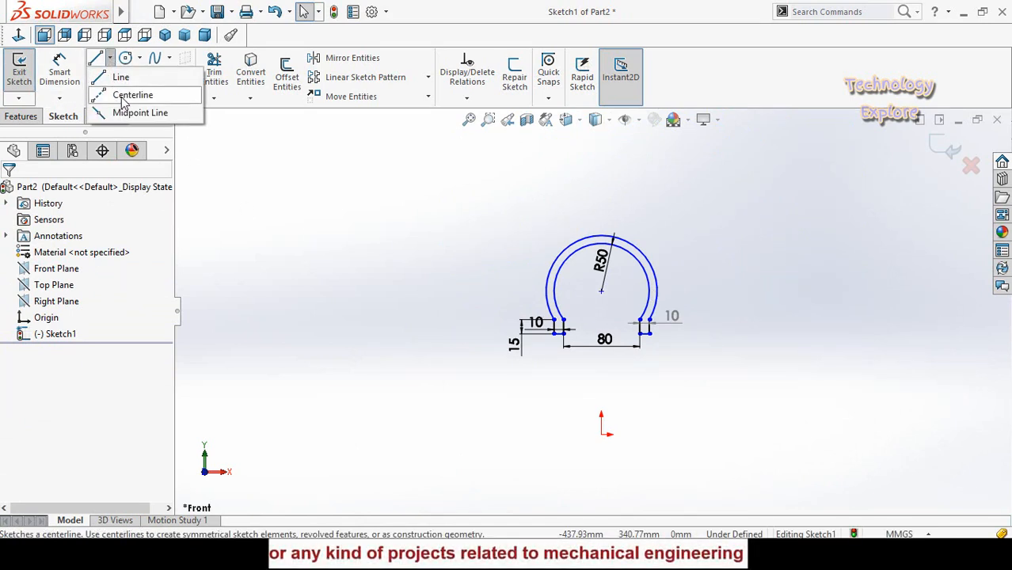
{"action": "left_click", "coordinate": [127, 95]}
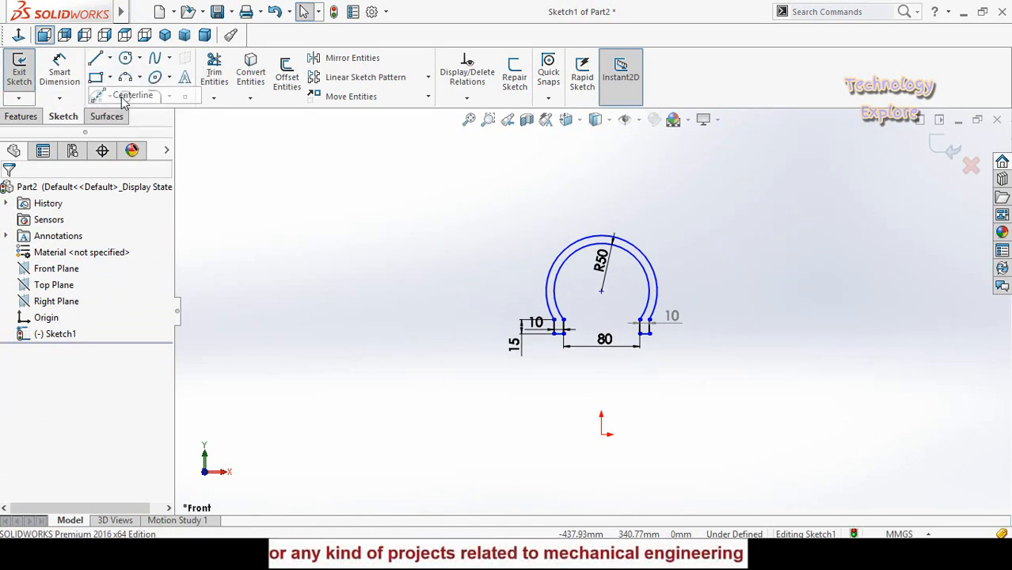
{"action": "left_click", "coordinate": [471, 434]}
{"action": "left_click", "coordinate": [684, 435]}
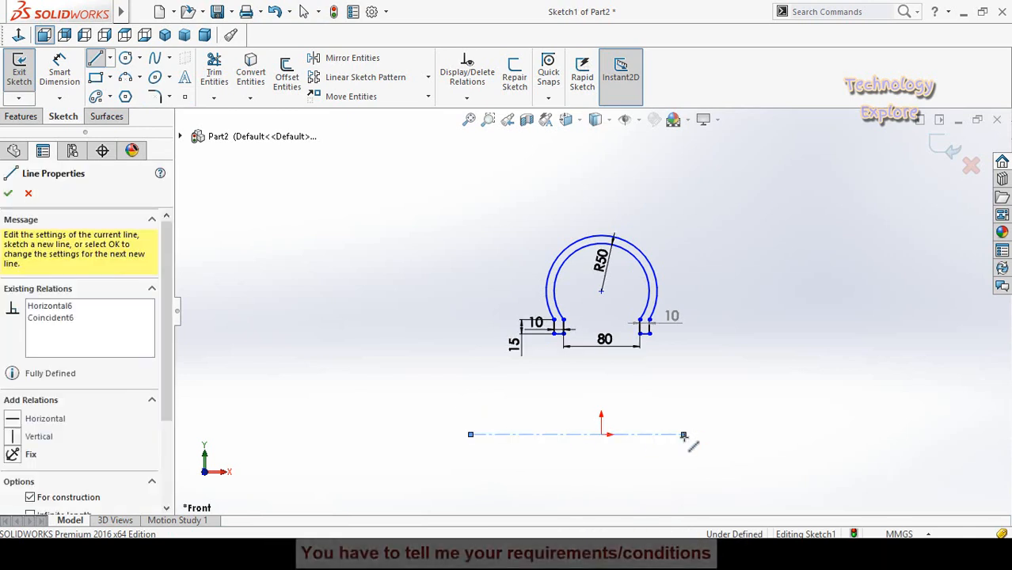
Make the horizontal centerline's midpoint coincident with the origin.
{"action": "key", "text": "Escape"}
{"action": "scroll", "coordinate": [599, 445], "scroll_direction": "down", "scroll_amount": 1}
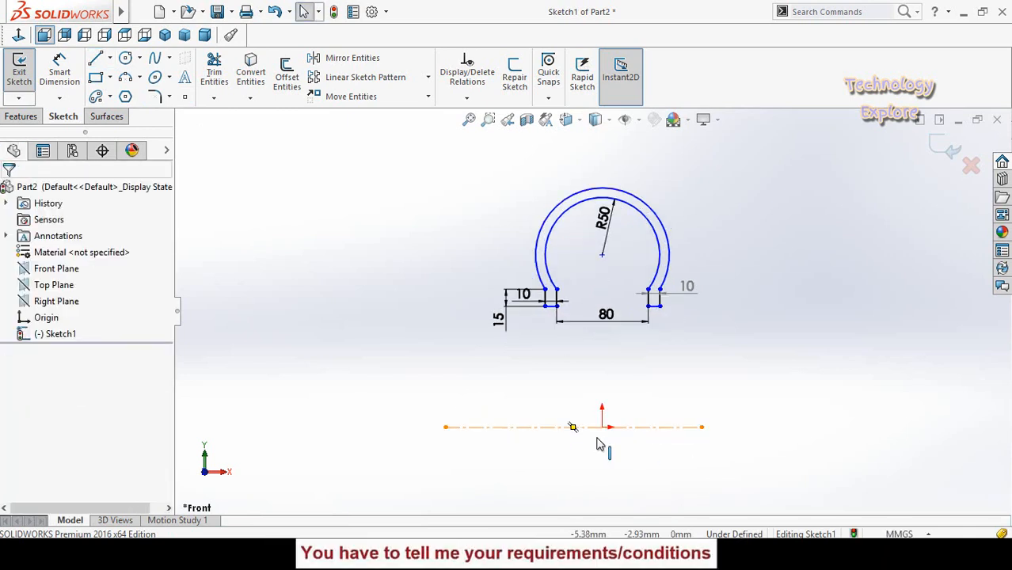
{"action": "left_click", "coordinate": [575, 429]}
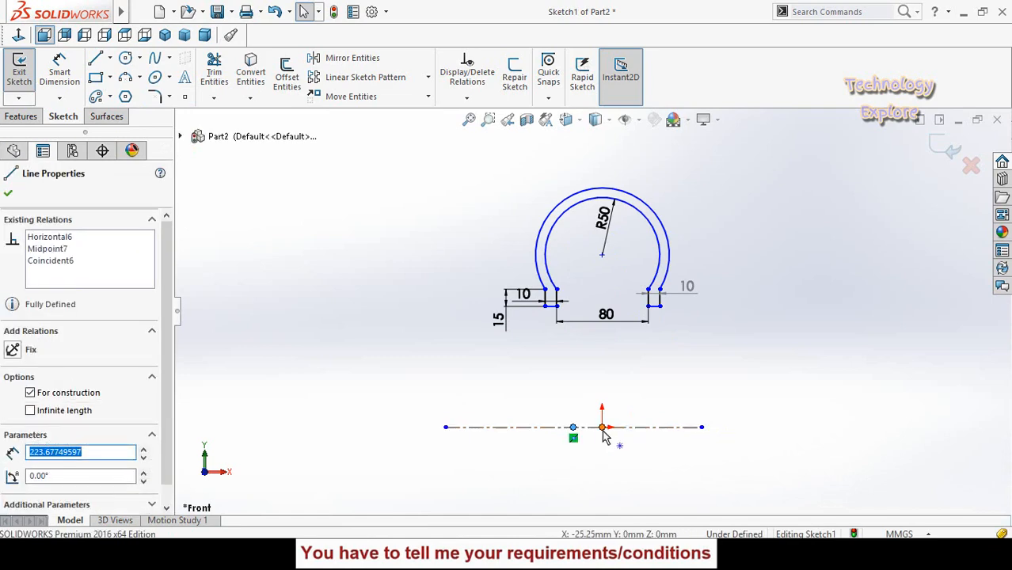
{"action": "left_click", "coordinate": [603, 428], "text": "ctrl"}
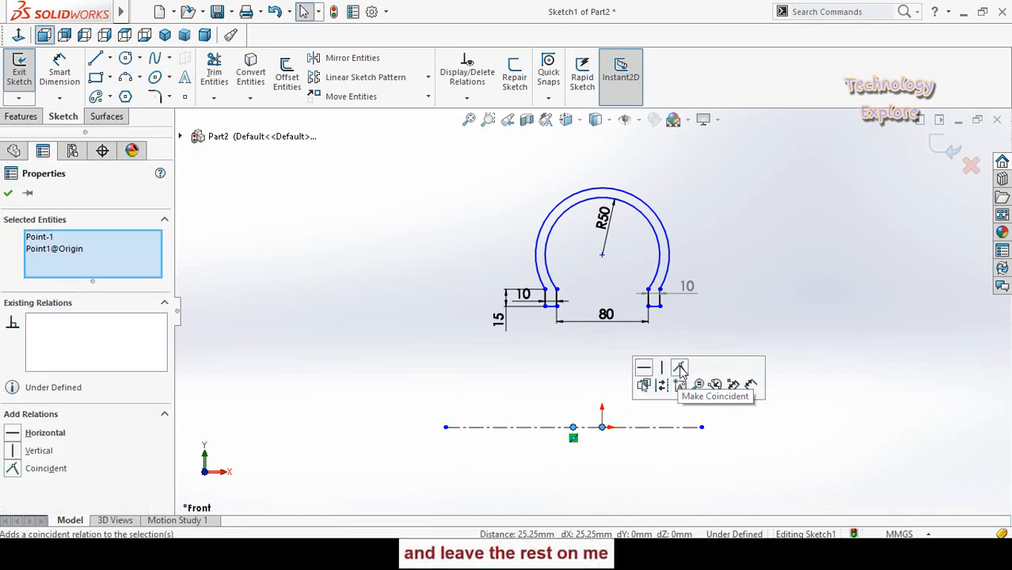
{"action": "left_click", "coordinate": [560, 411]}
{"action": "scroll", "coordinate": [619, 376], "scroll_direction": "up", "scroll_amount": 1}
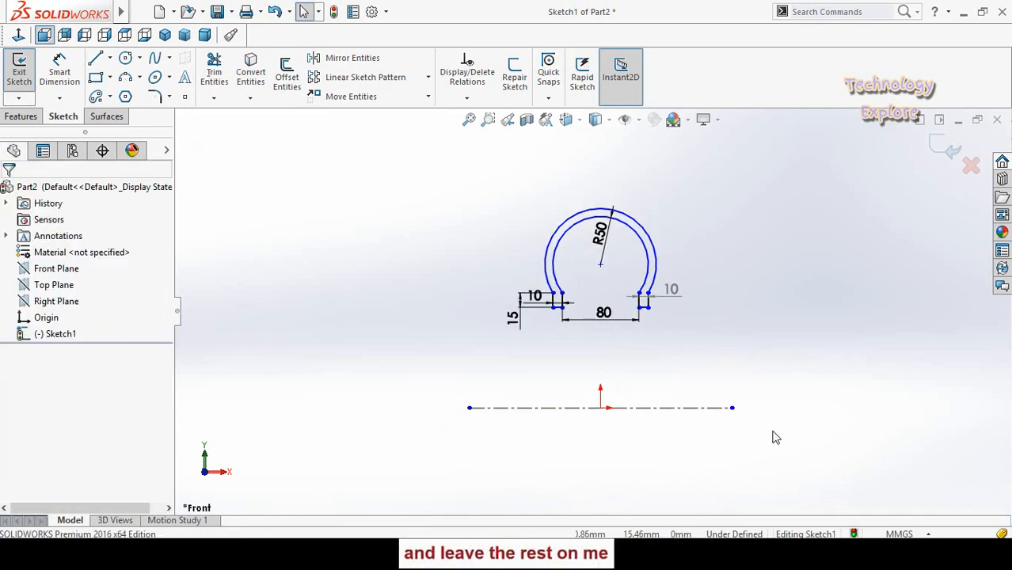
Dimension the diameter from the top midpoint of the outer arc about the centerline and set it to 22 in.
{"action": "scroll", "coordinate": [664, 317], "scroll_direction": "down", "scroll_amount": 1}
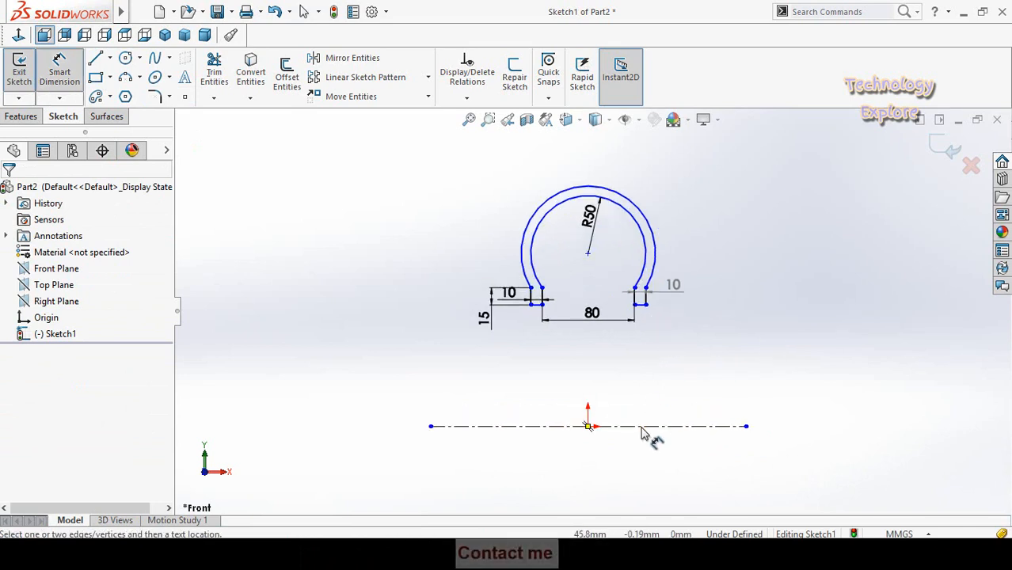
{"action": "scroll", "coordinate": [599, 202], "scroll_direction": "down", "scroll_amount": 1}
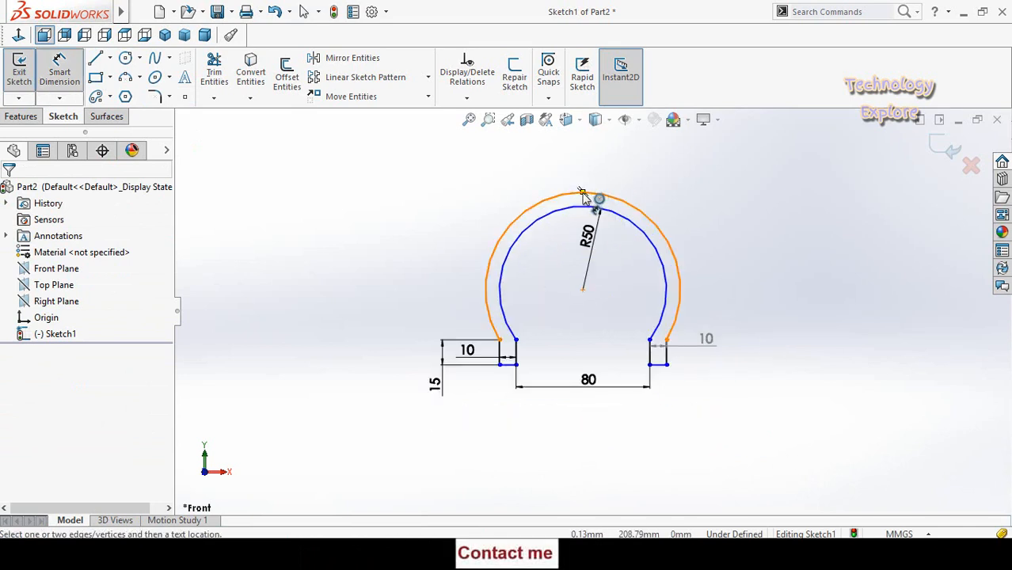
{"action": "left_click", "coordinate": [584, 198]}
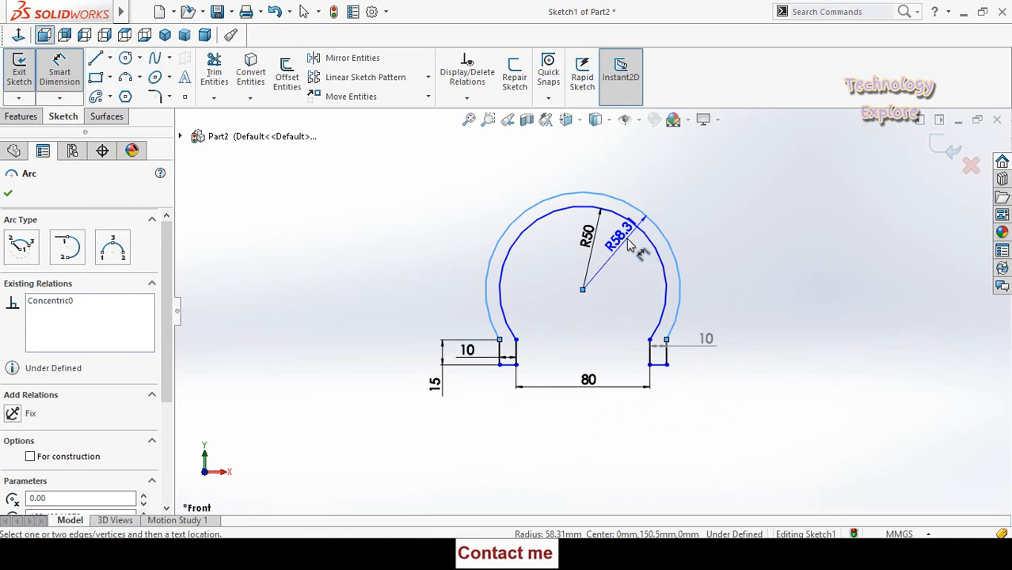
{"action": "key", "text": "Escape"}
{"action": "left_click", "coordinate": [583, 192]}
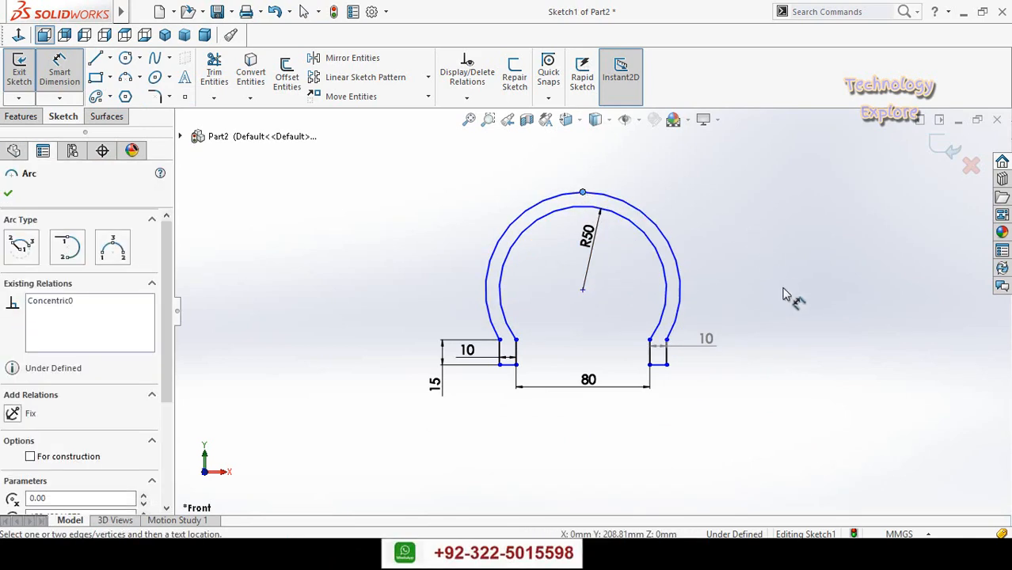
{"action": "scroll", "coordinate": [722, 435], "scroll_direction": "up", "scroll_amount": 3}
{"action": "scroll", "coordinate": [634, 396], "scroll_direction": "down", "scroll_amount": 2}
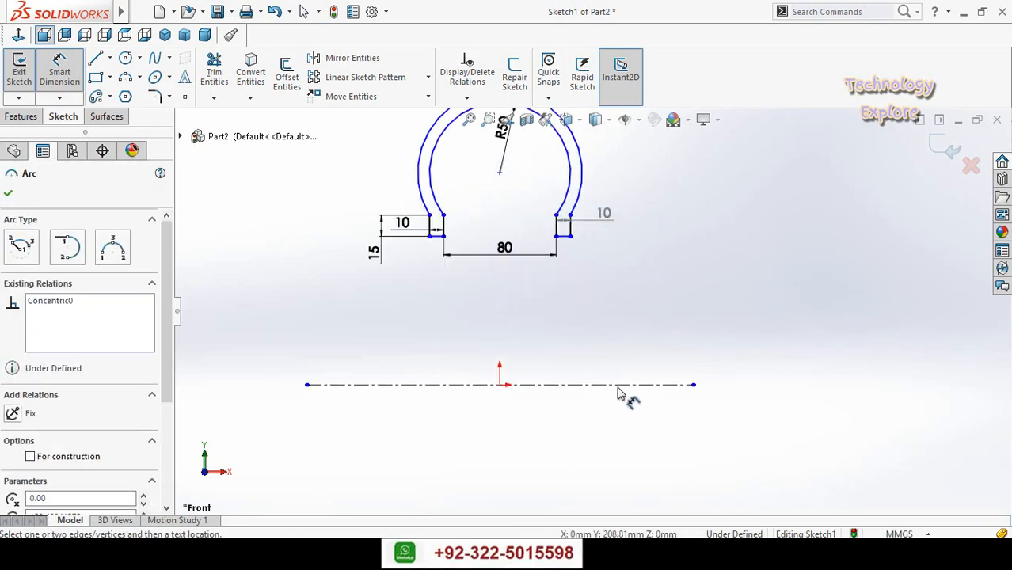
{"action": "left_click", "coordinate": [626, 384]}
{"action": "scroll", "coordinate": [697, 308], "scroll_direction": "up", "scroll_amount": 2}
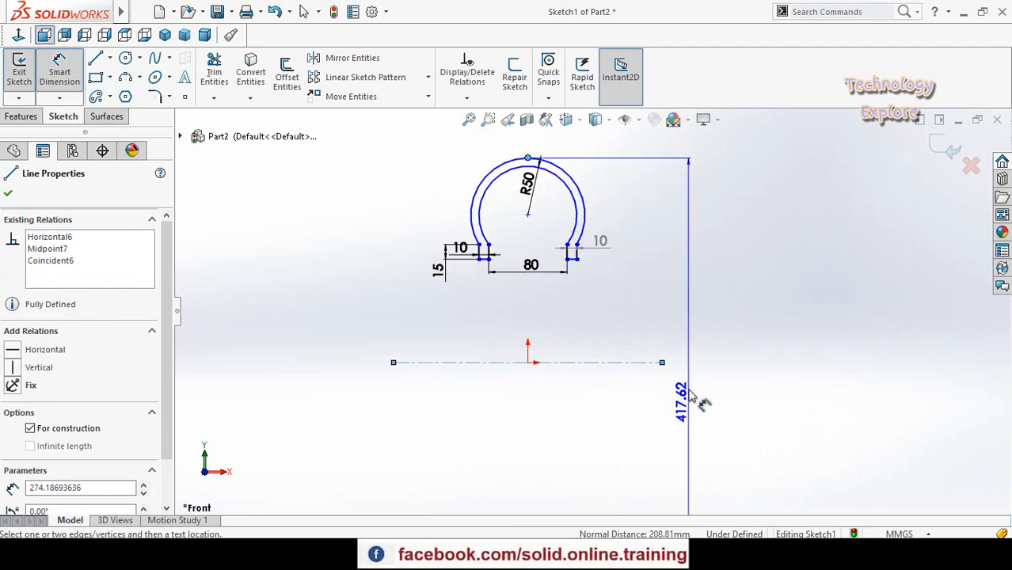
{"action": "scroll", "coordinate": [689, 339], "scroll_direction": "up", "scroll_amount": 2}
{"action": "scroll", "coordinate": [670, 327], "scroll_direction": "up", "scroll_amount": 1}
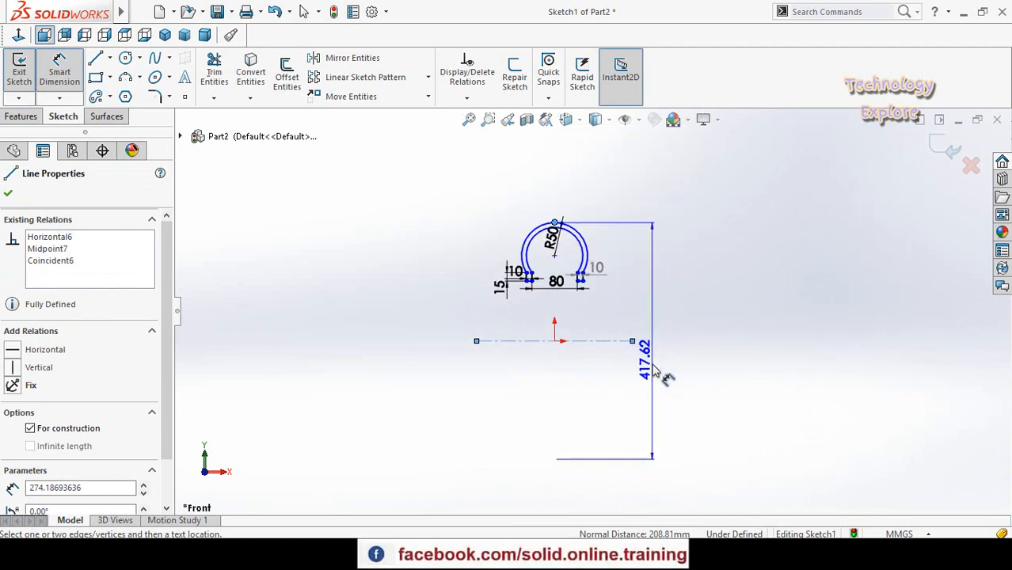
{"action": "left_click", "coordinate": [652, 386]}
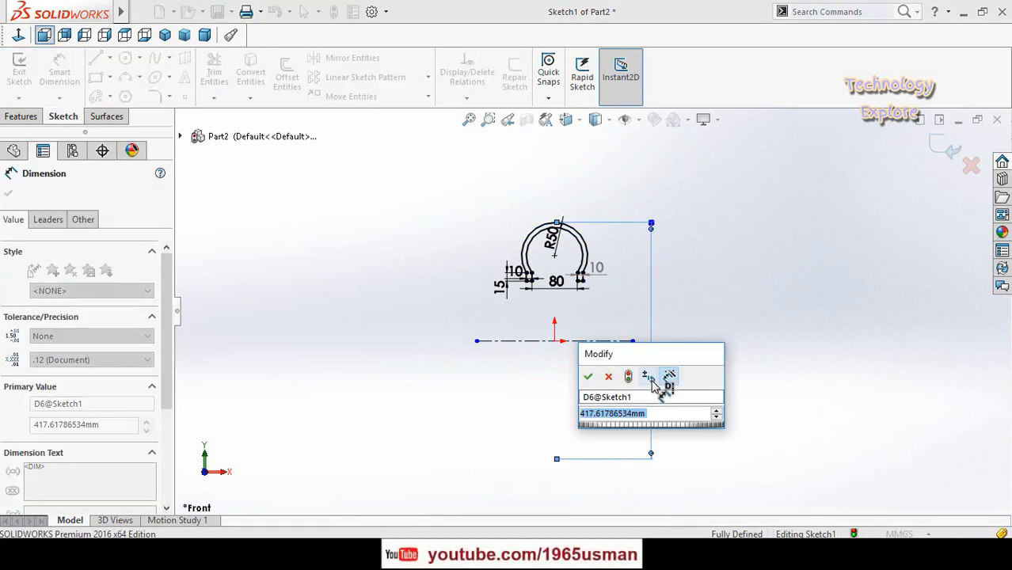
{"action": "type", "text": "22in"}
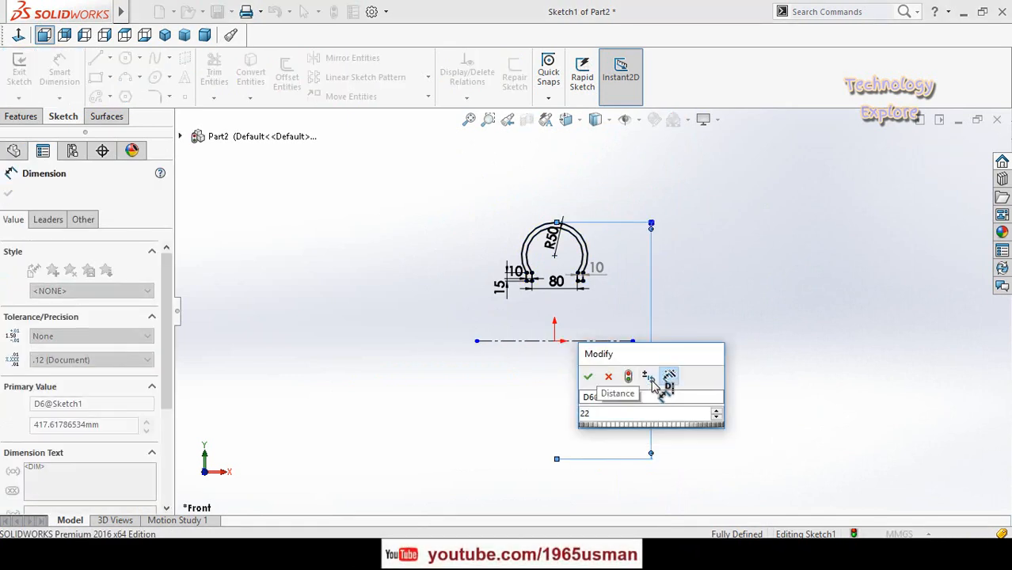
{"action": "key", "text": "Return"}
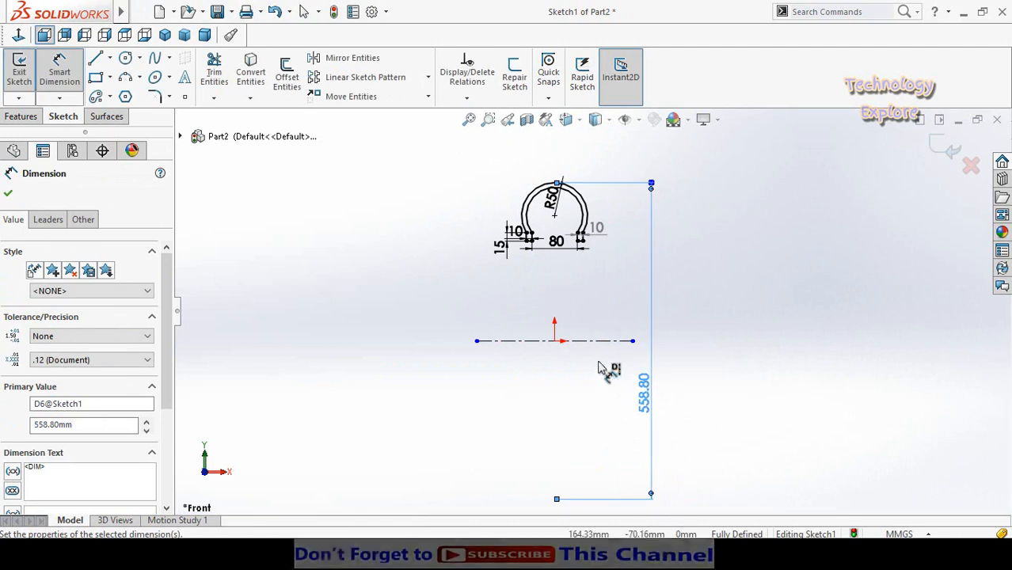
{"action": "scroll", "coordinate": [557, 279], "scroll_direction": "down", "scroll_amount": 1}
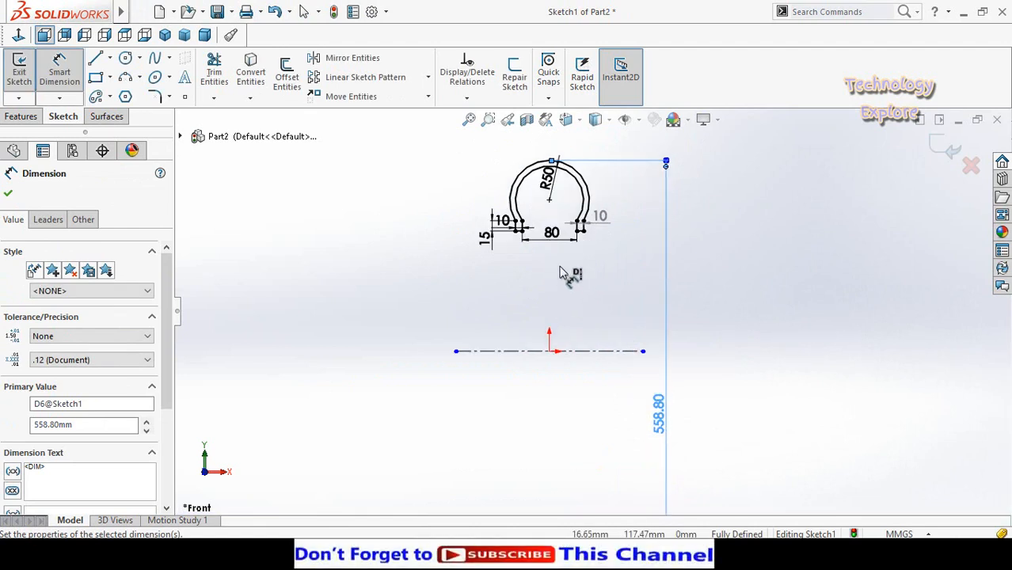
{"action": "left_click", "coordinate": [501, 320]}
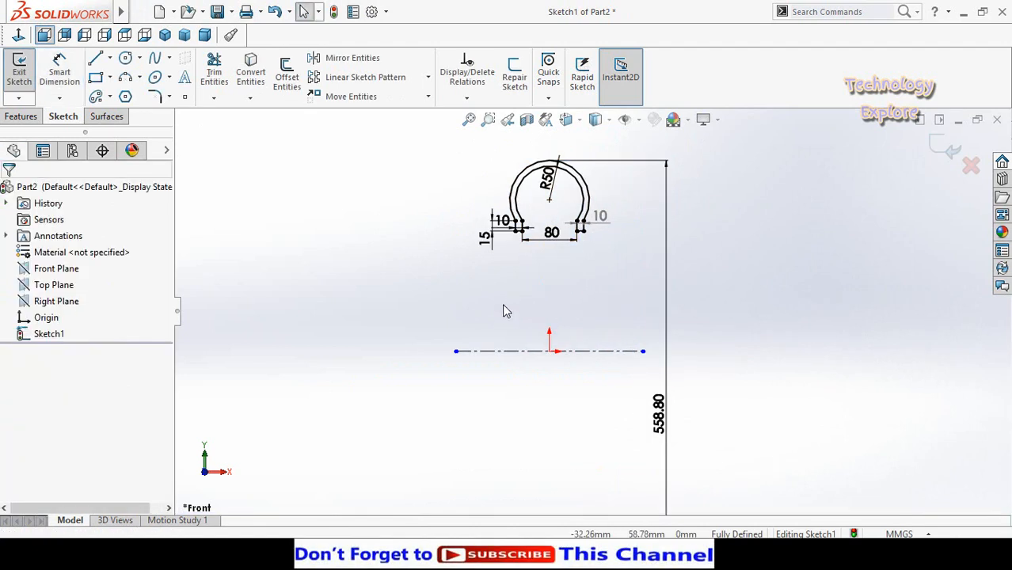
Revolve the tyre profile 360° about the horizontal centerline with the Blind type.
{"action": "left_click", "coordinate": [23, 117]}
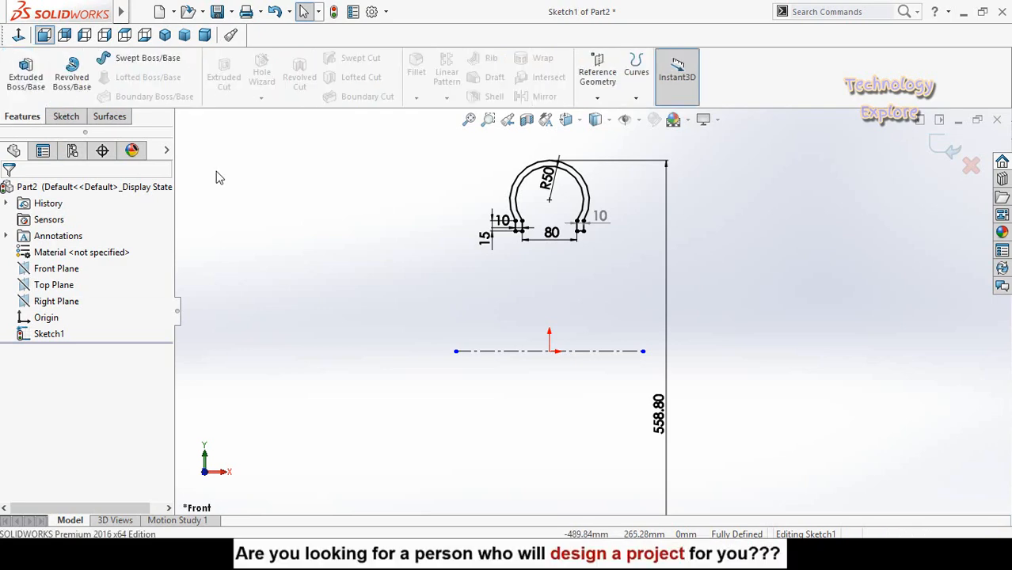
{"action": "left_click", "coordinate": [77, 76]}
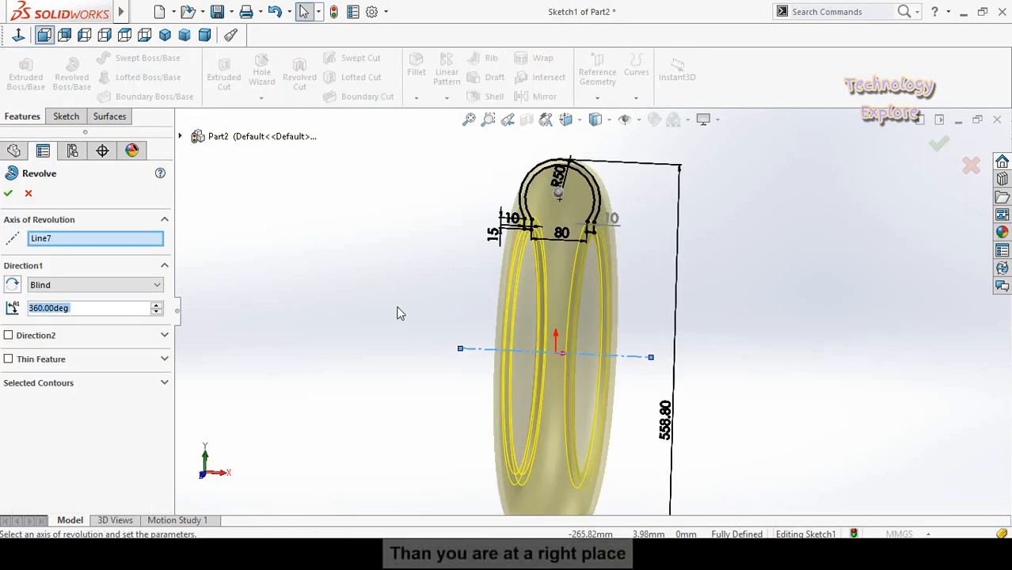
{"action": "left_click", "coordinate": [8, 195]}
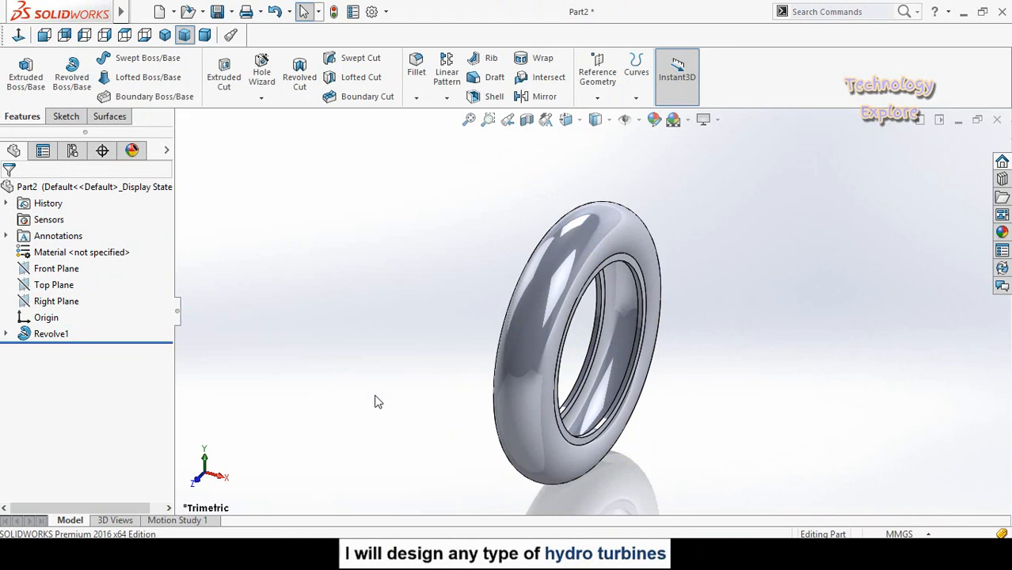
Set up a reference plane offset 11 in from the Front Plane.
{"action": "middle_click_drag", "start_coordinate": [389, 404], "coordinate": [449, 262]}
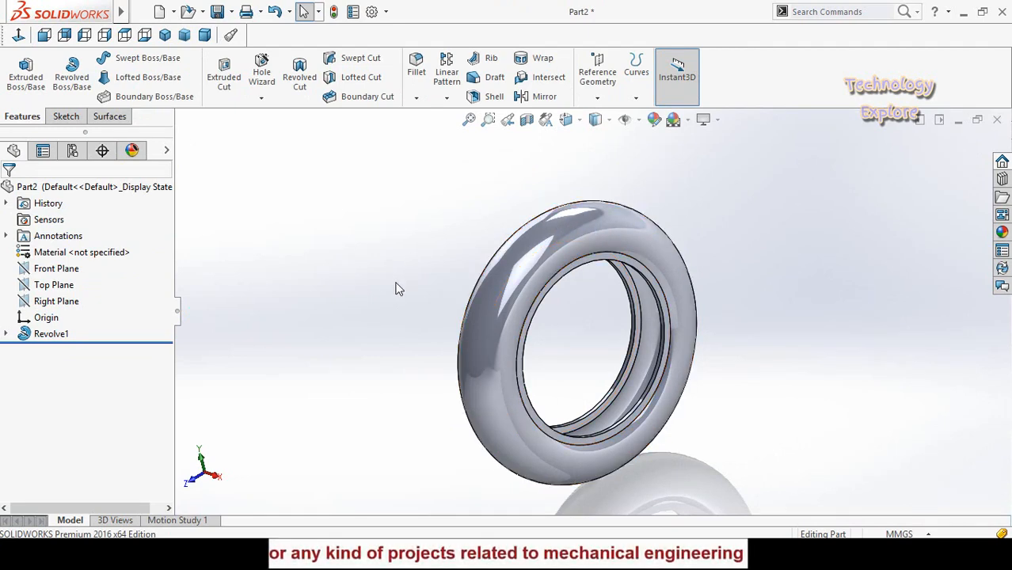
{"action": "mouse_move", "coordinate": [402, 287]}
{"action": "middle_mouse_down"}
{"action": "mouse_move", "coordinate": [422, 278]}
{"action": "mouse_move", "coordinate": [401, 272]}
{"action": "middle_mouse_up"}
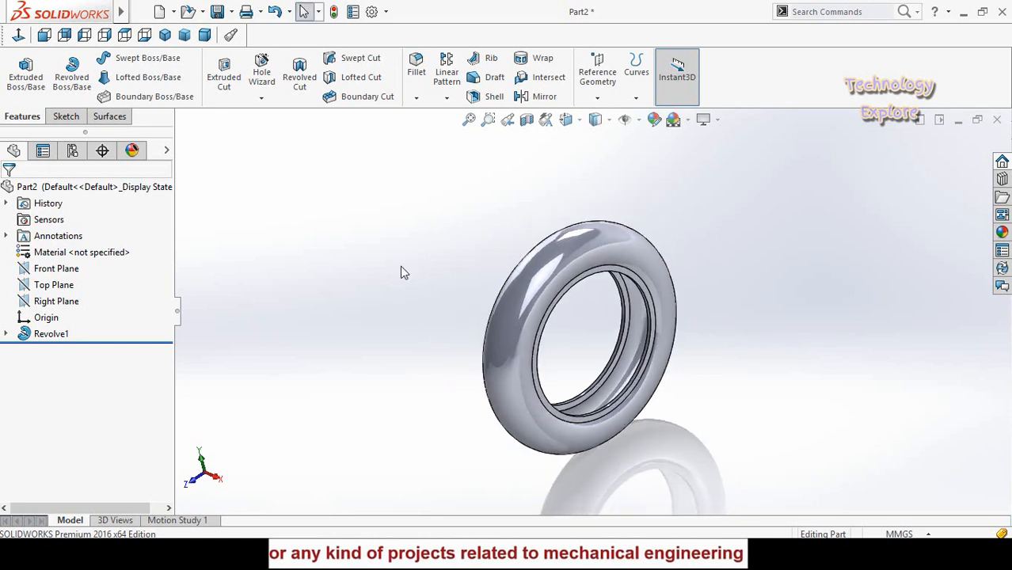
{"action": "left_click", "coordinate": [605, 74]}
{"action": "left_click", "coordinate": [616, 117]}
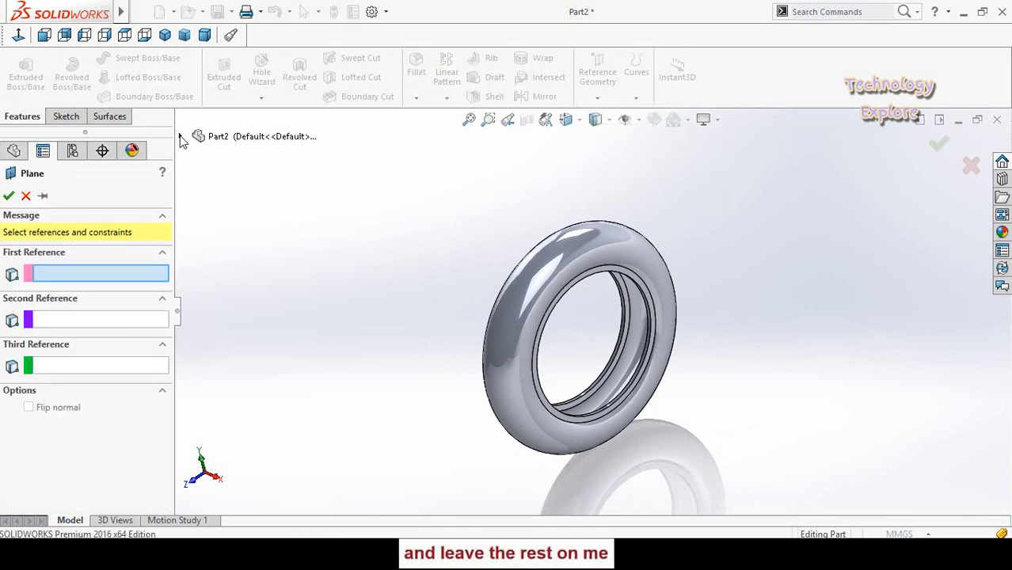
{"action": "left_click", "coordinate": [180, 137]}
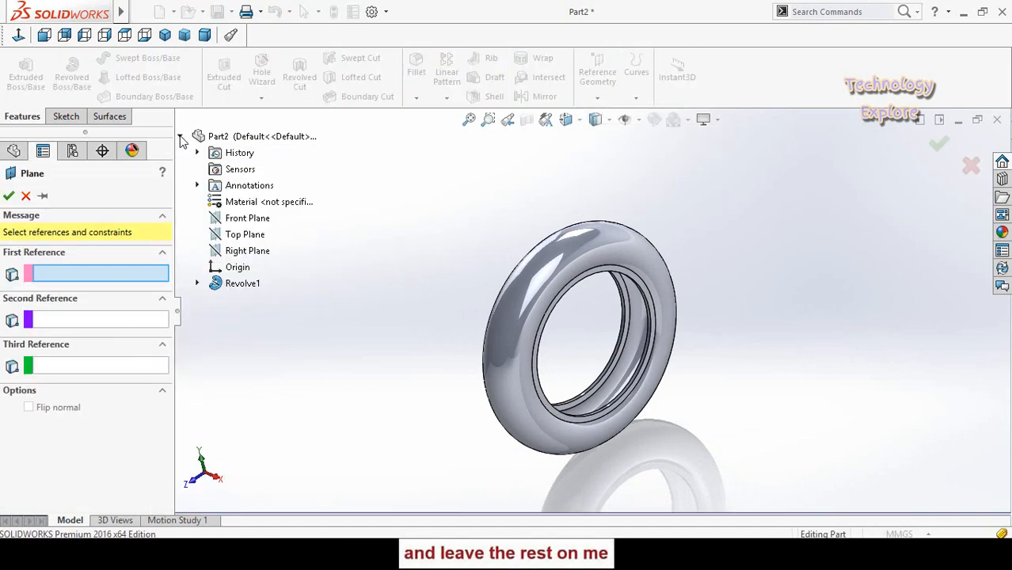
{"action": "left_click", "coordinate": [238, 220]}
{"action": "middle_click_drag", "start_coordinate": [419, 349], "coordinate": [452, 305]}
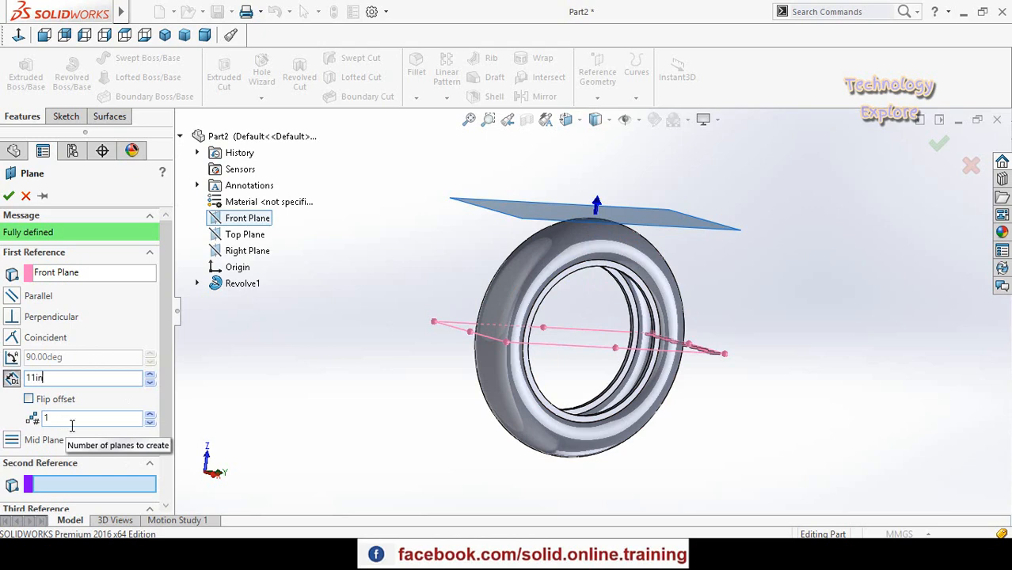
{"action": "key", "text": "Return"}
Set the reference plane's offset distance to 290 mm and create the plane just beyond the tyre's outer surface.
{"action": "middle_click_drag", "start_coordinate": [420, 334], "coordinate": [414, 296]}
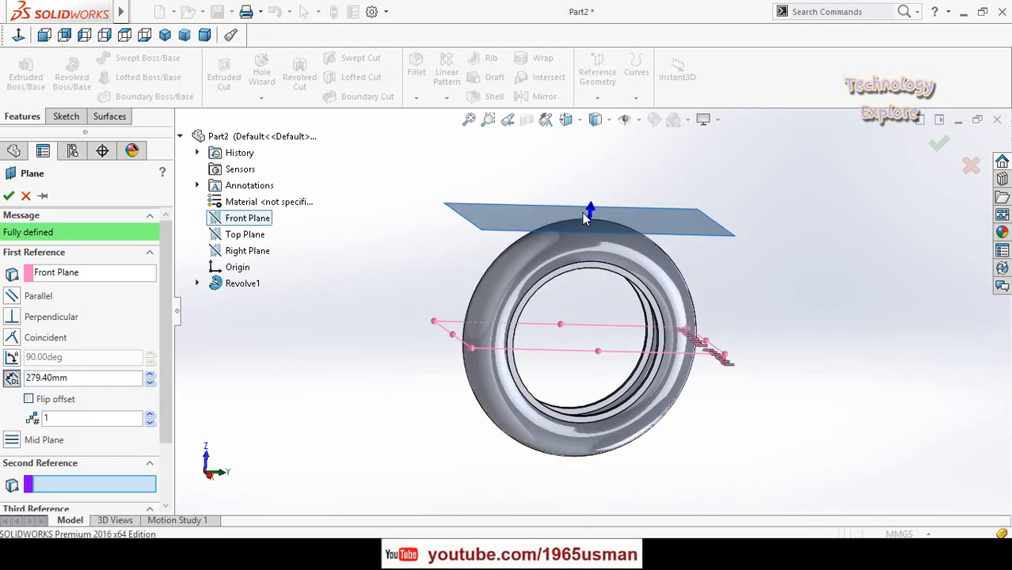
{"action": "scroll", "coordinate": [586, 222], "scroll_direction": "down", "scroll_amount": 5}
{"action": "mouse_move", "coordinate": [642, 262]}
{"action": "middle_mouse_down"}
{"action": "mouse_move", "coordinate": [626, 248]}
{"action": "mouse_move", "coordinate": [630, 236]}
{"action": "mouse_move", "coordinate": [636, 242]}
{"action": "middle_mouse_up"}
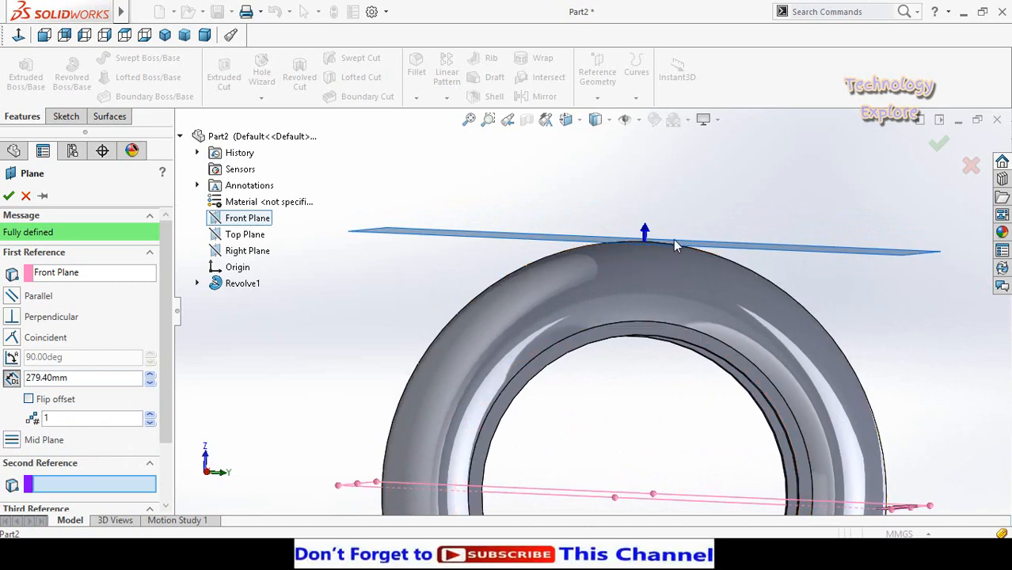
{"action": "scroll", "coordinate": [600, 262], "scroll_direction": "up", "scroll_amount": 3}
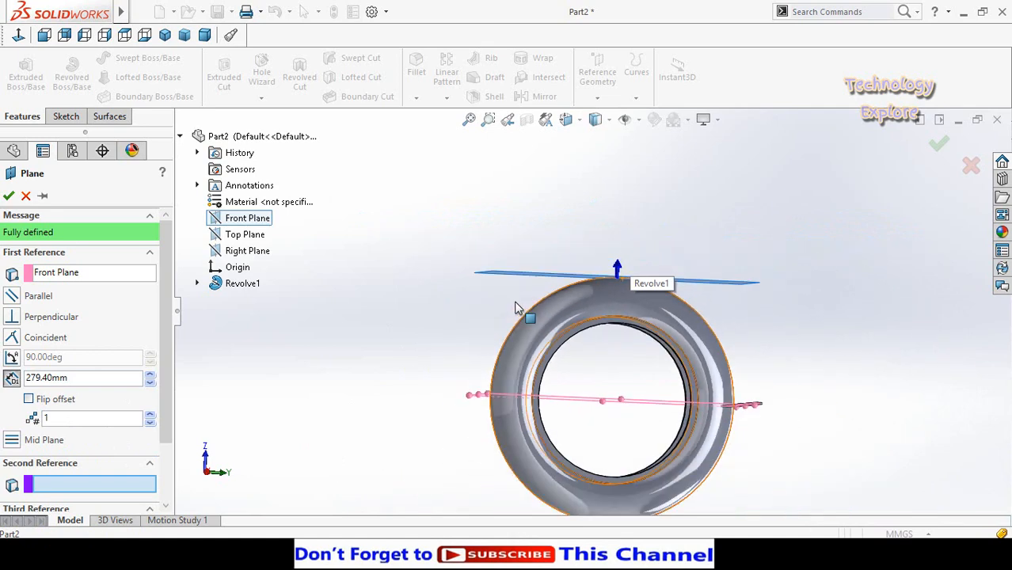
{"action": "middle_click_drag", "start_coordinate": [460, 333], "coordinate": [469, 384]}
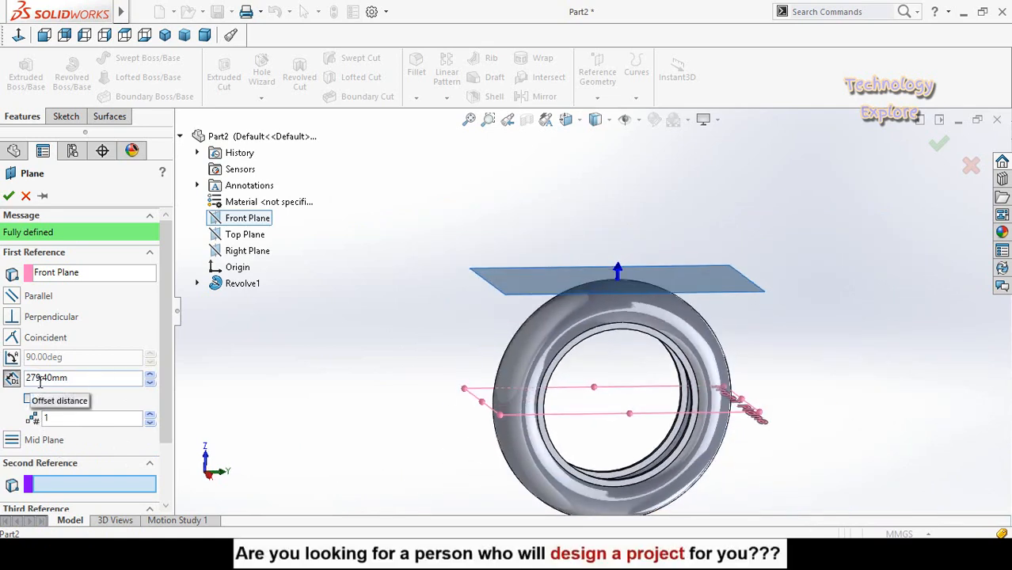
{"action": "double_click", "coordinate": [81, 377]}
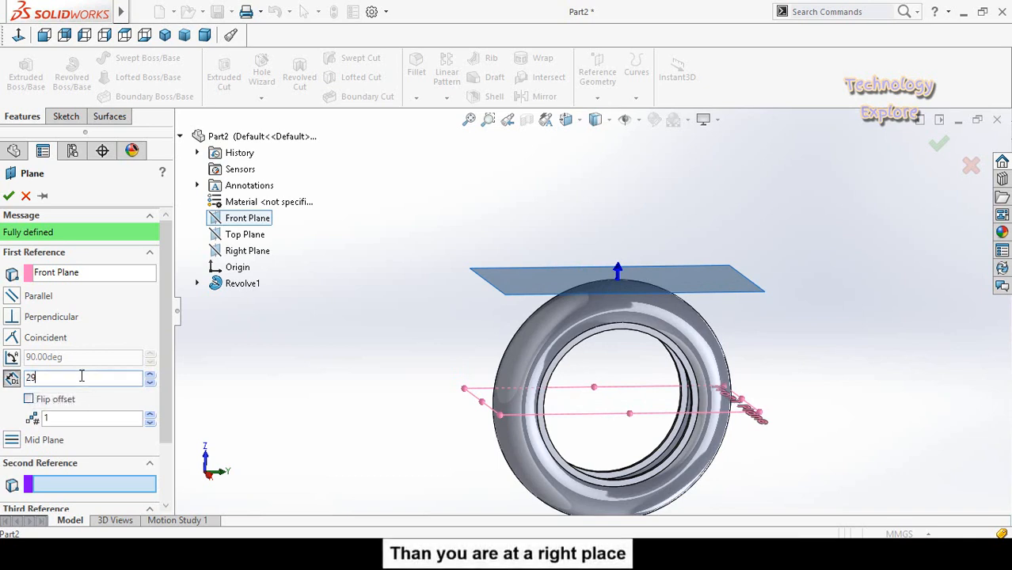
{"action": "key", "text": "Return"}
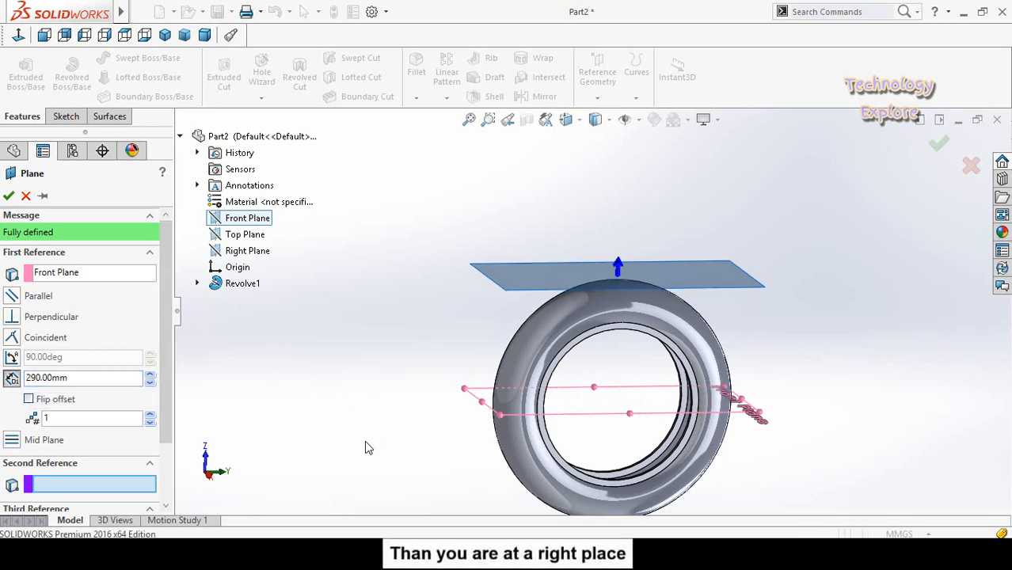
{"action": "mouse_move", "coordinate": [366, 445]}
{"action": "middle_mouse_down"}
{"action": "mouse_move", "coordinate": [359, 406]}
{"action": "mouse_move", "coordinate": [501, 344]}
{"action": "mouse_move", "coordinate": [470, 334]}
{"action": "middle_mouse_up"}
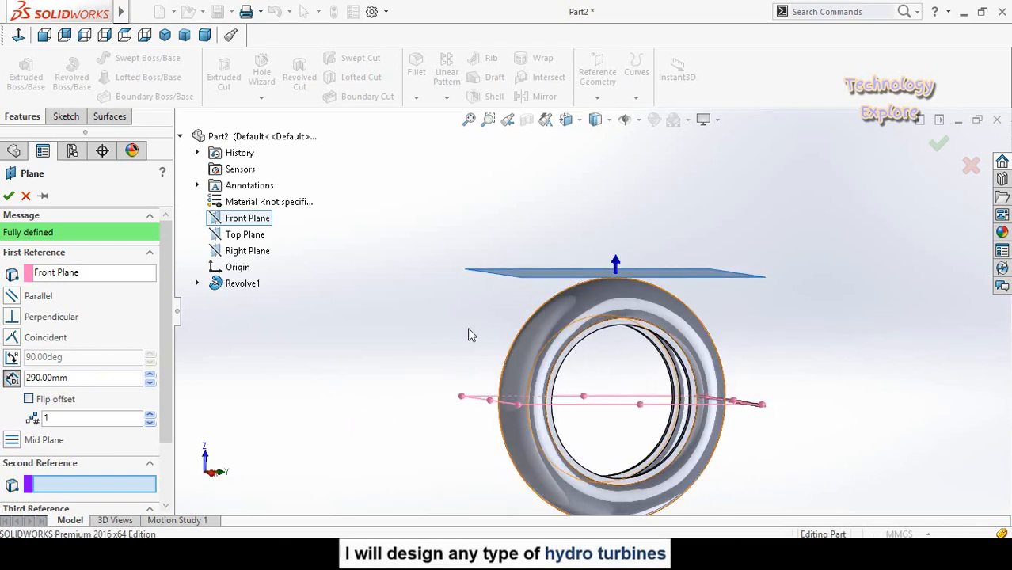
{"action": "left_click", "coordinate": [8, 196]}
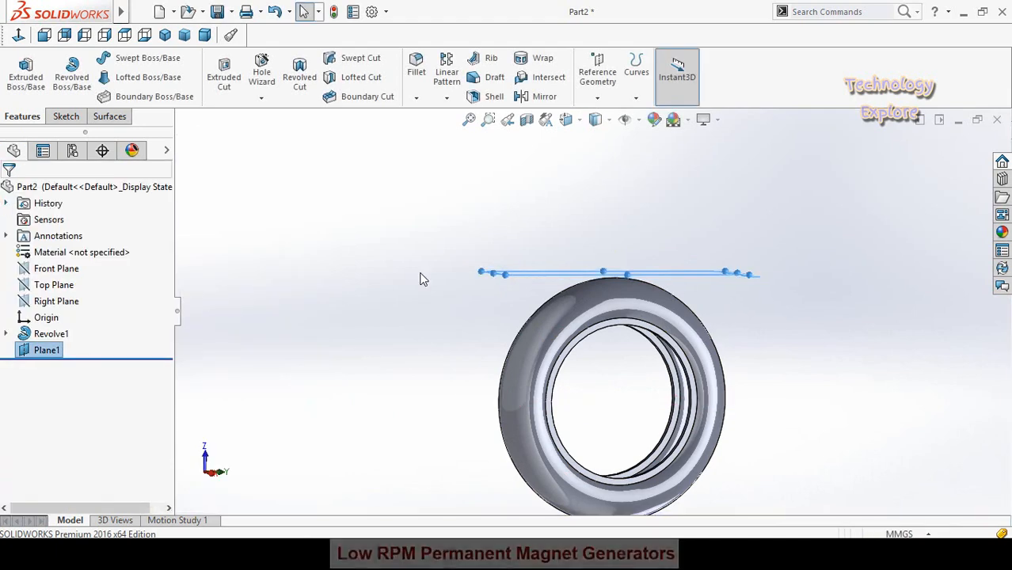
Start a new sketch on the offset plane above the tyre's tread surface.
{"action": "middle_click_drag", "start_coordinate": [419, 326], "coordinate": [403, 343]}
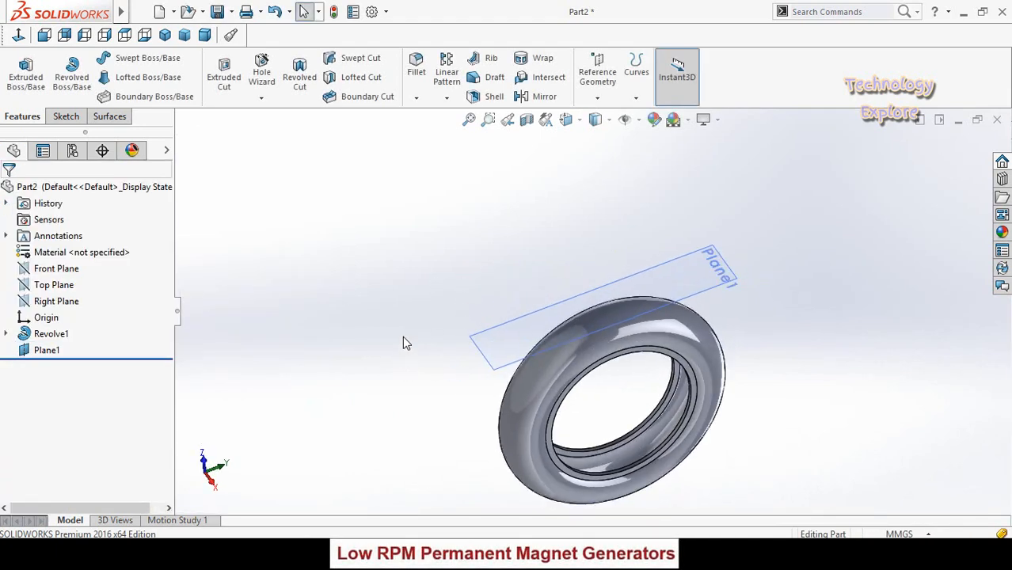
{"action": "left_click", "coordinate": [504, 346]}
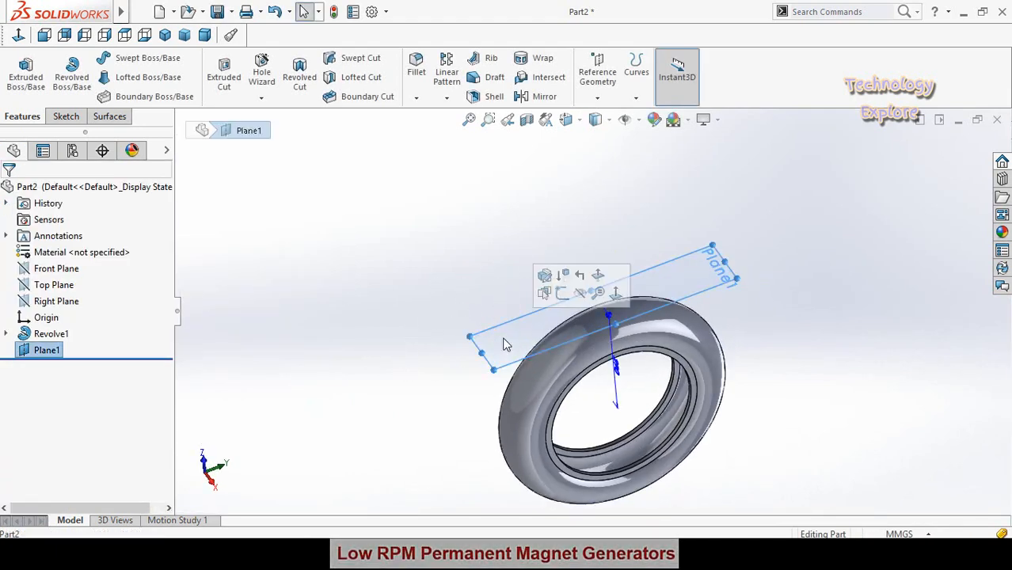
{"action": "left_click", "coordinate": [562, 294]}
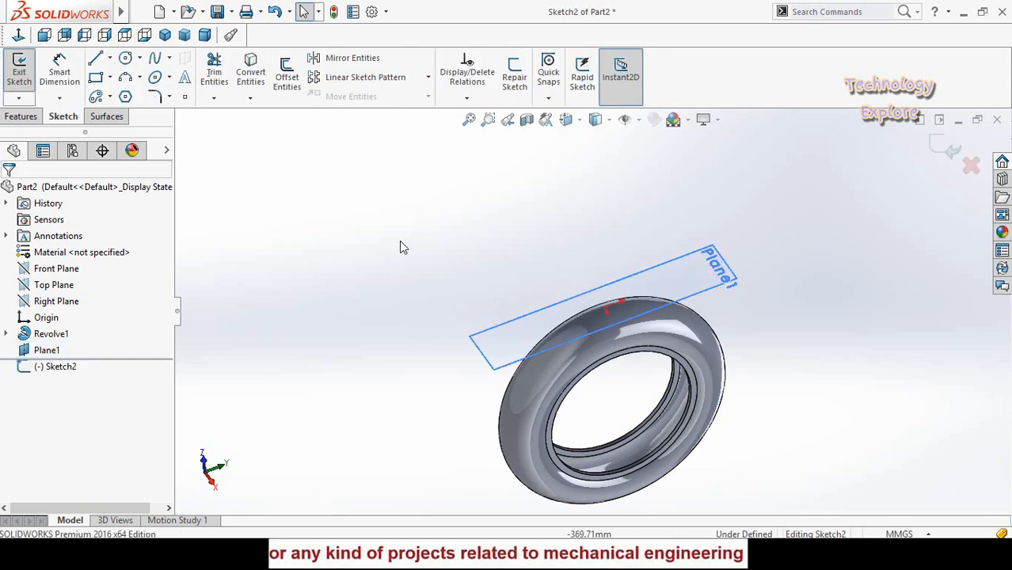
Sketch three rectangles across the tread in front view: two about 22 mm tall near the sides and a taller one about 8 mm wide at the middle.
{"action": "left_click", "coordinate": [19, 36]}
{"action": "scroll", "coordinate": [665, 320], "scroll_direction": "down", "scroll_amount": 2}
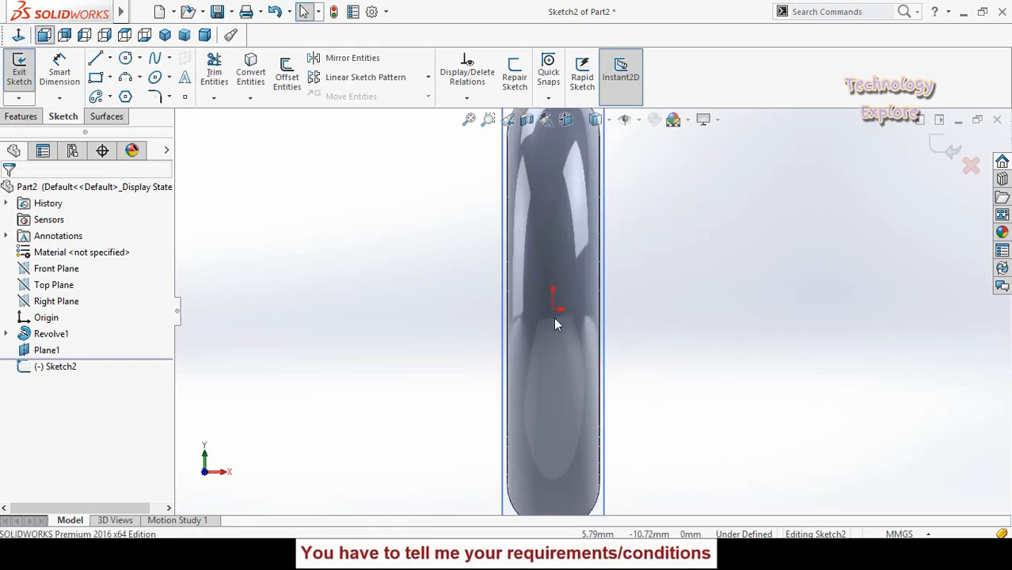
{"action": "scroll", "coordinate": [555, 320], "scroll_direction": "down", "scroll_amount": 1}
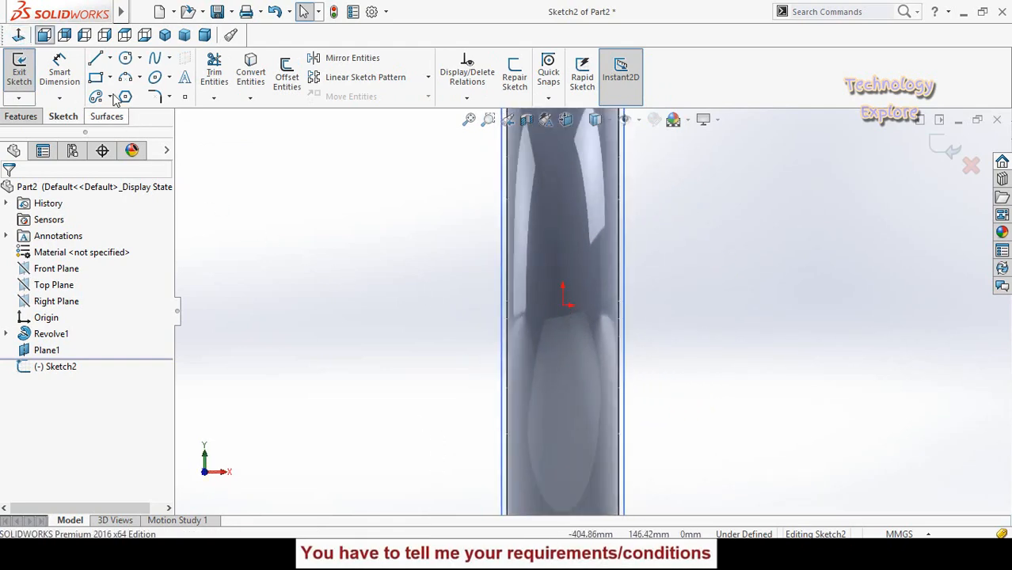
{"action": "left_click", "coordinate": [95, 77]}
{"action": "scroll", "coordinate": [610, 400], "scroll_direction": "down", "scroll_amount": 1}
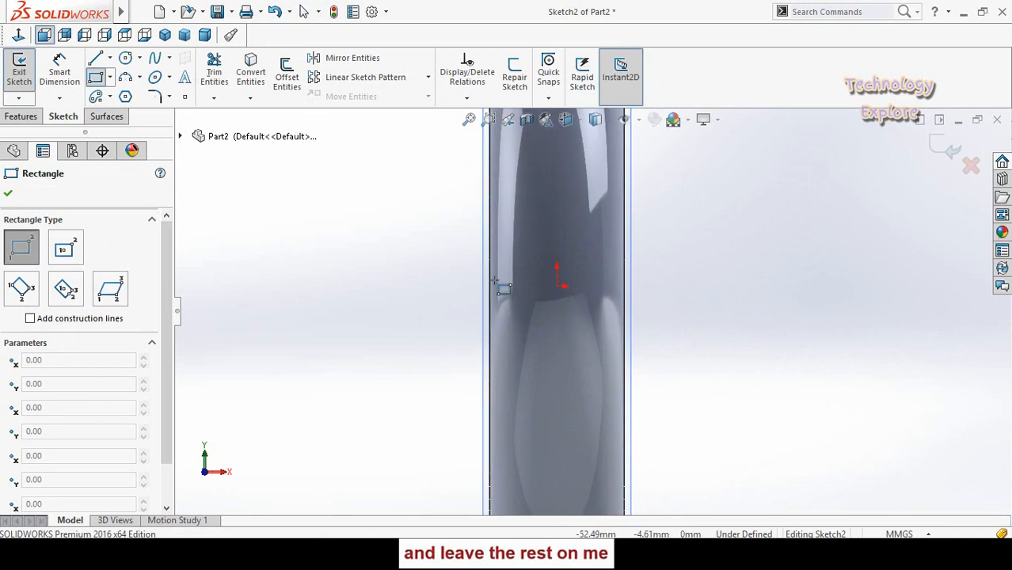
{"action": "left_click_drag", "start_coordinate": [496, 273], "coordinate": [536, 297]}
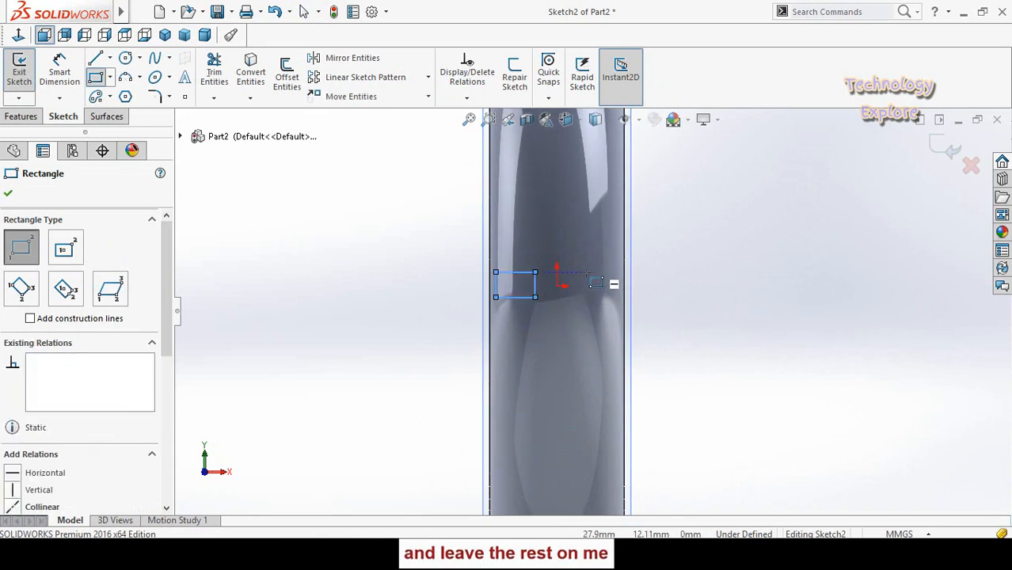
{"action": "left_click_drag", "start_coordinate": [583, 272], "coordinate": [611, 297]}
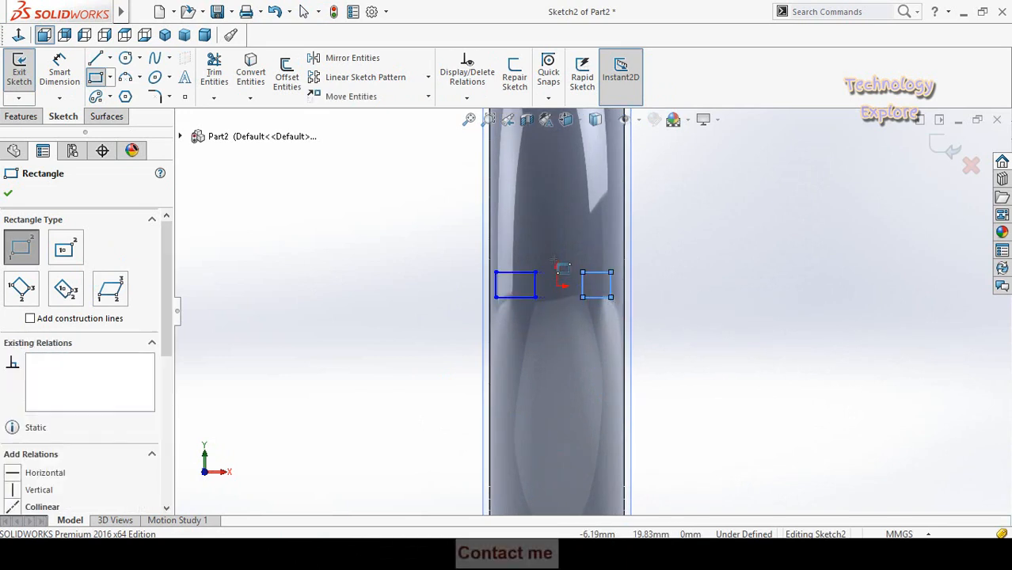
{"action": "left_click_drag", "start_coordinate": [558, 257], "coordinate": [567, 314]}
{"action": "scroll", "coordinate": [559, 328], "scroll_direction": "down", "scroll_amount": 2}
{"action": "key", "text": "Escape"}
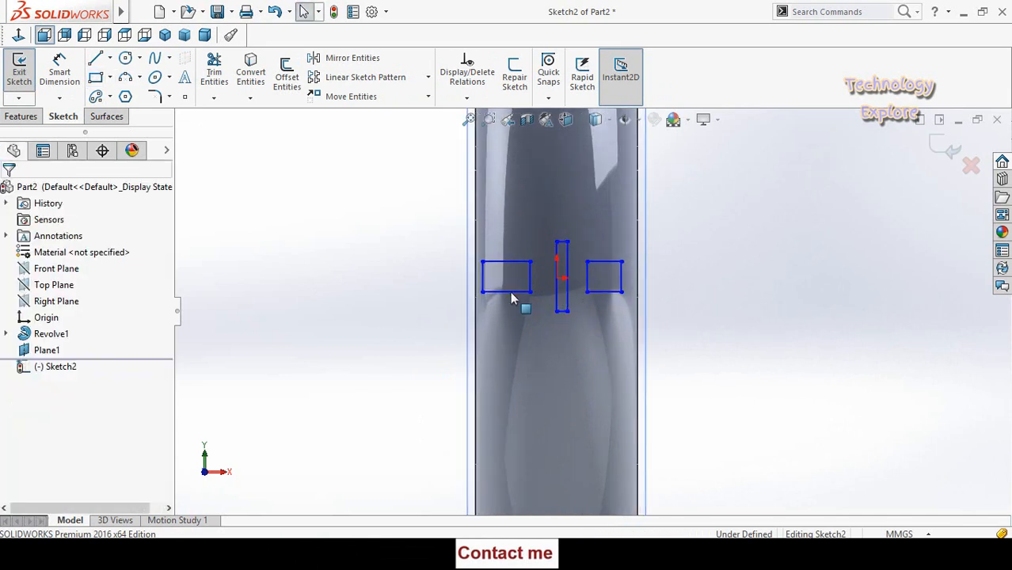
Draw a horizontal construction centerline joining the lower inner corners of the two side rectangles.
{"action": "left_click", "coordinate": [110, 58]}
{"action": "left_click", "coordinate": [126, 92]}
{"action": "scroll", "coordinate": [602, 268], "scroll_direction": "down", "scroll_amount": 2}
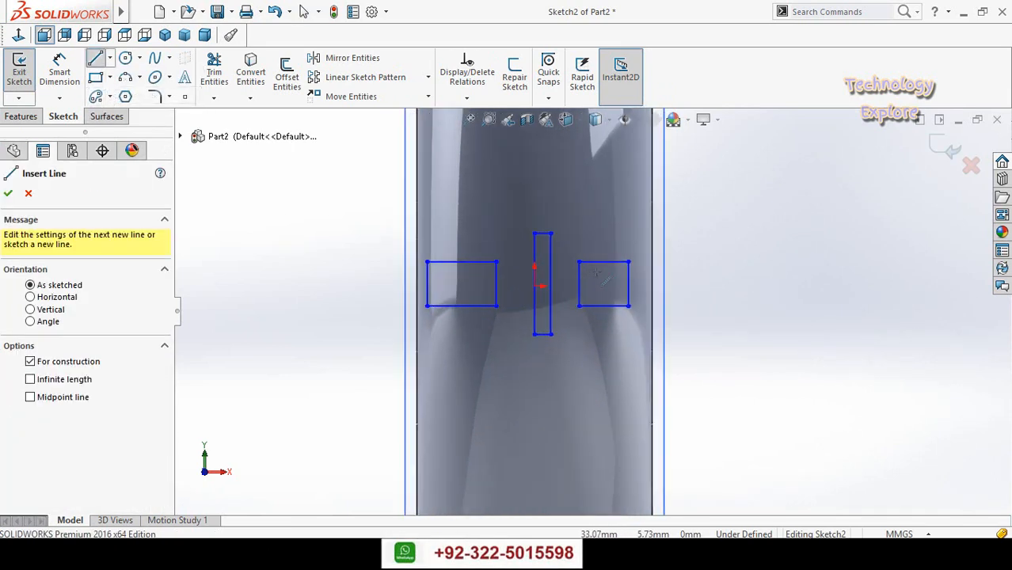
{"action": "left_click", "coordinate": [496, 306]}
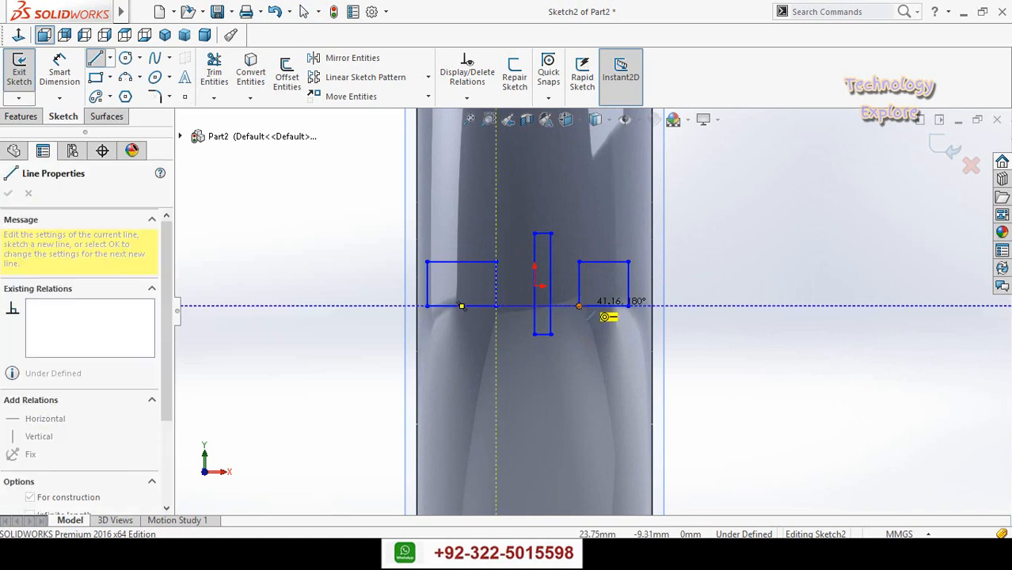
{"action": "left_click", "coordinate": [590, 312]}
{"action": "key", "text": "Escape"}
Align the midpoints of the narrow rectangle's lower edge and of the centerline vertically with the origin.
{"action": "scroll", "coordinate": [533, 308], "scroll_direction": "down", "scroll_amount": 2}
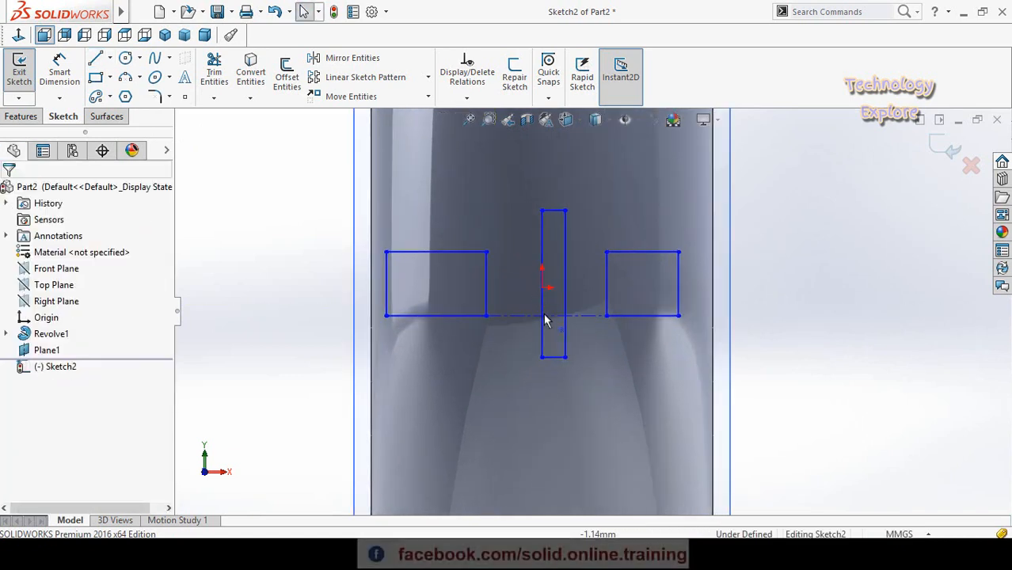
{"action": "left_click", "coordinate": [554, 358]}
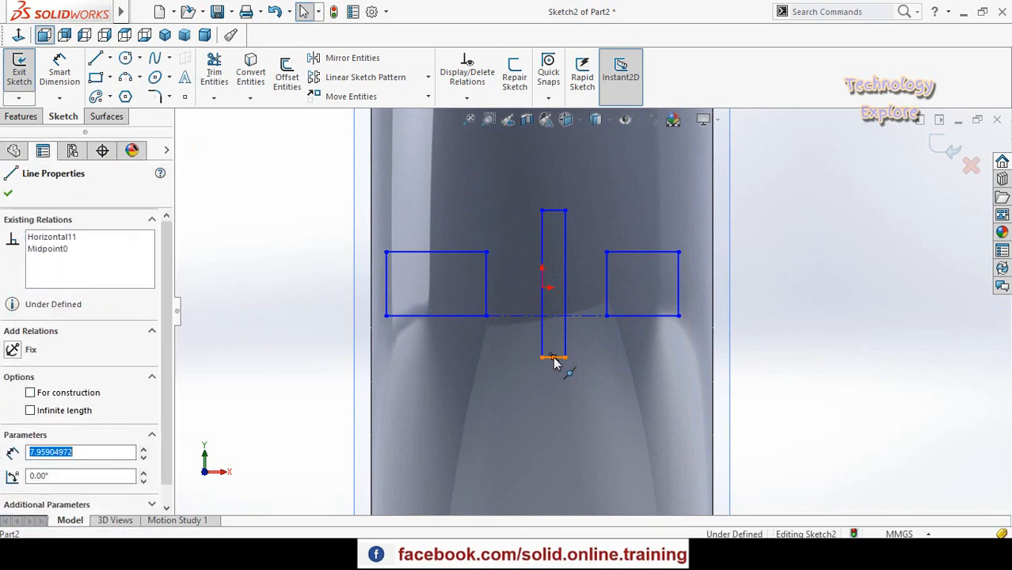
{"action": "left_click", "coordinate": [546, 316], "text": "ctrl"}
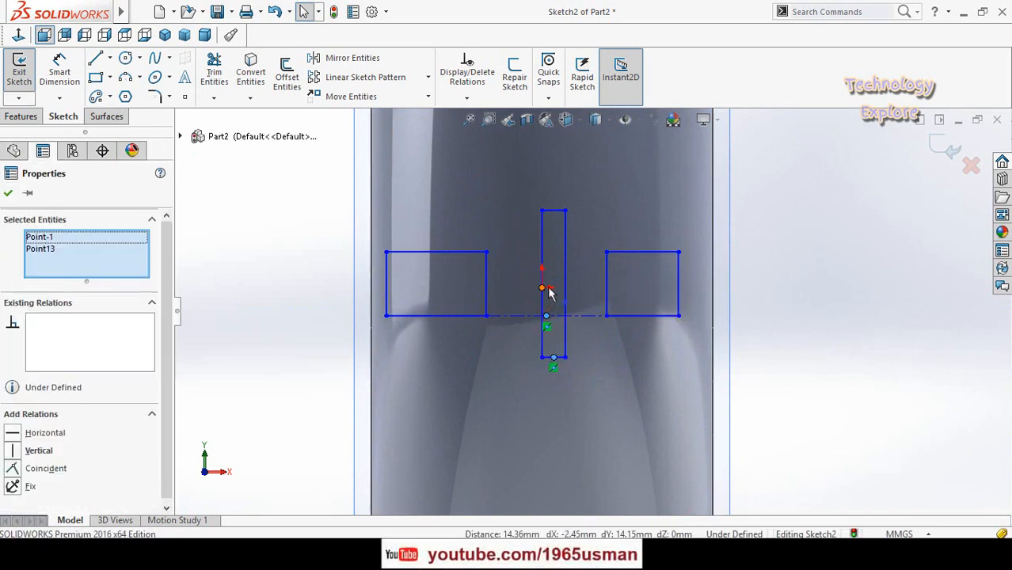
{"action": "scroll", "coordinate": [549, 287], "scroll_direction": "down", "scroll_amount": 4}
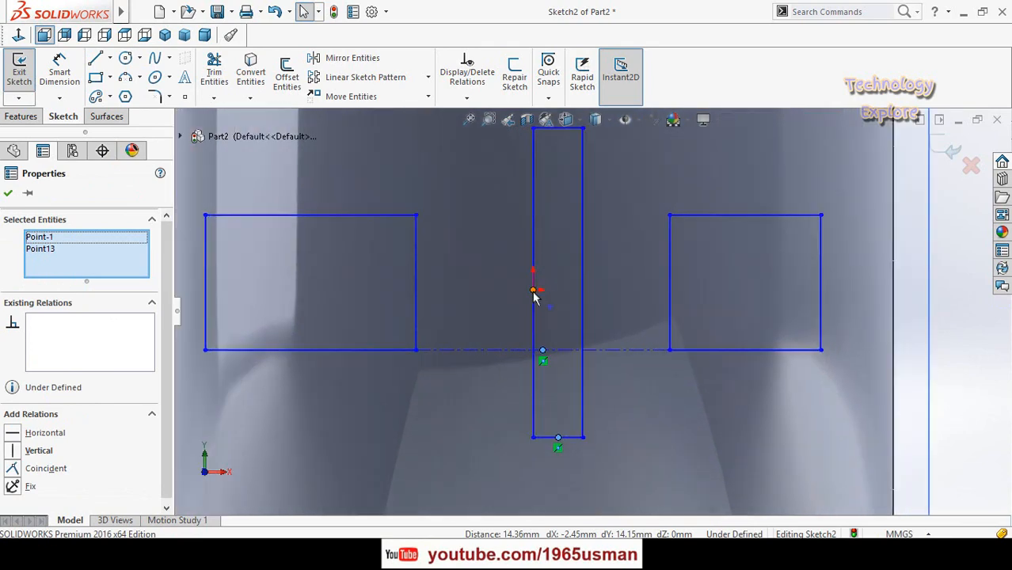
{"action": "left_click", "coordinate": [534, 291], "text": "ctrl"}
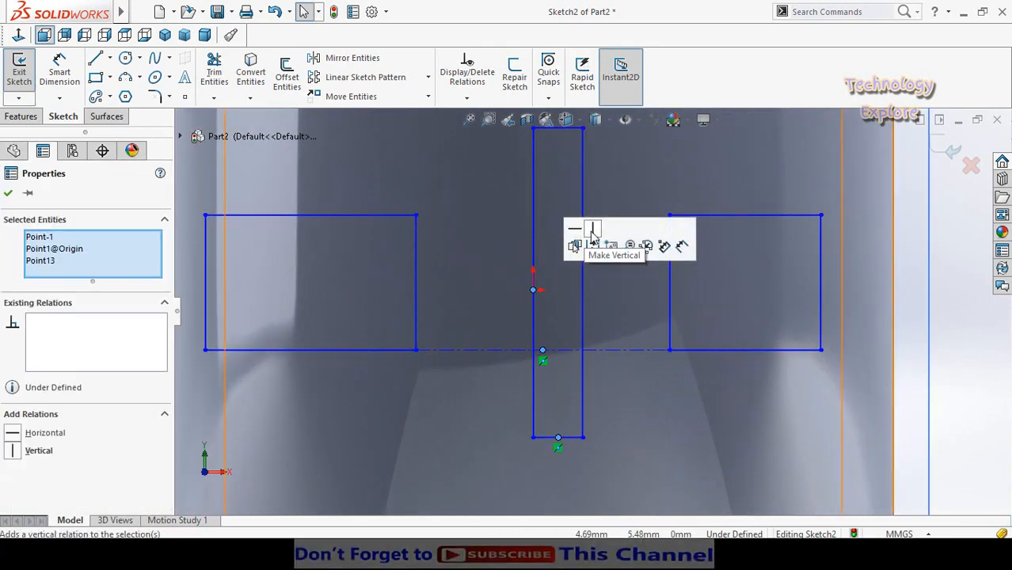
{"action": "left_click", "coordinate": [592, 231]}
{"action": "scroll", "coordinate": [538, 332], "scroll_direction": "up", "scroll_amount": 5}
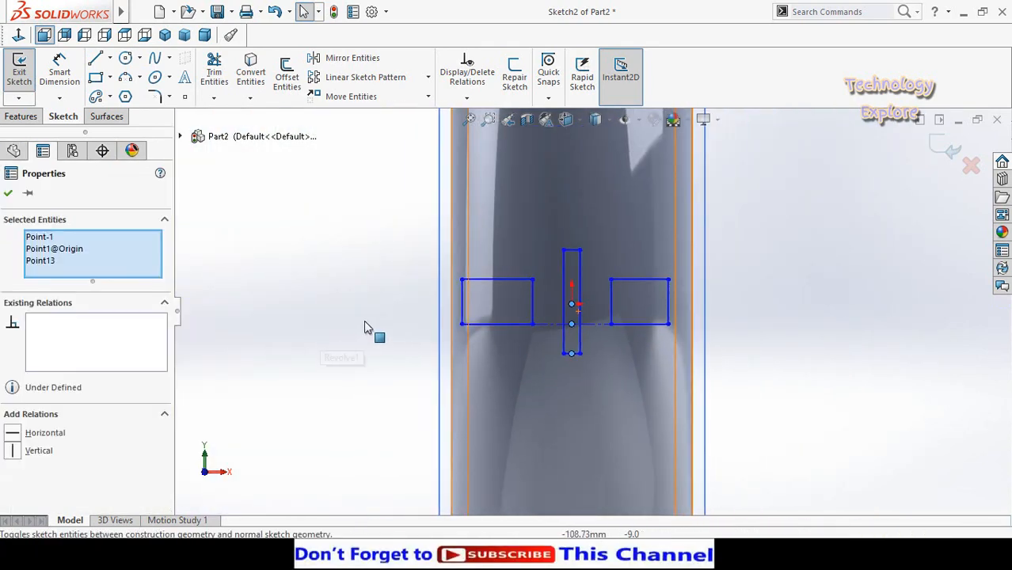
{"action": "left_click", "coordinate": [364, 327]}
Align the midpoints of both side rectangles' inner edges horizontally with the origin.
{"action": "scroll", "coordinate": [634, 305], "scroll_direction": "down", "scroll_amount": 2}
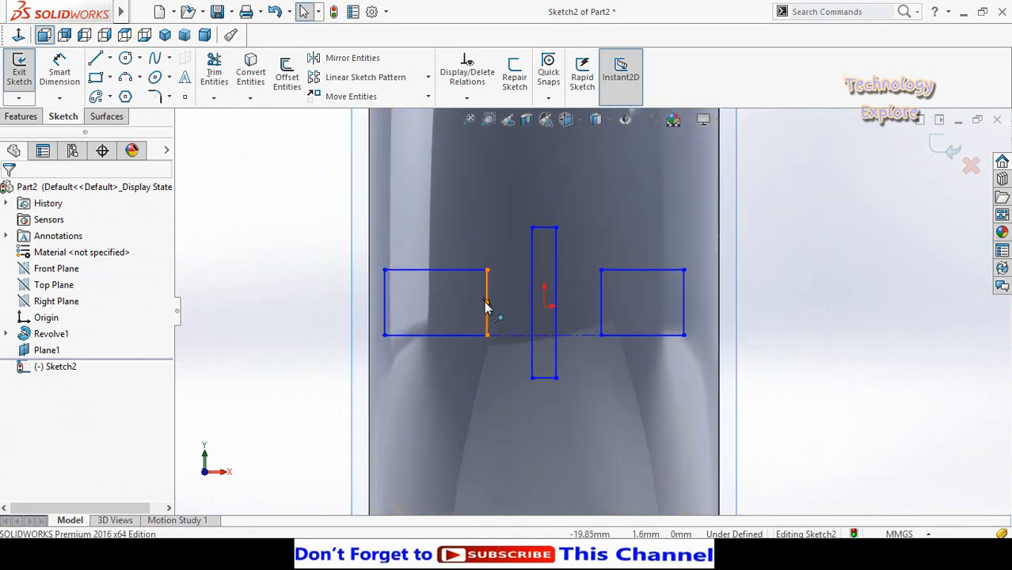
{"action": "left_click", "coordinate": [486, 303]}
{"action": "left_click", "coordinate": [545, 306], "text": "ctrl"}
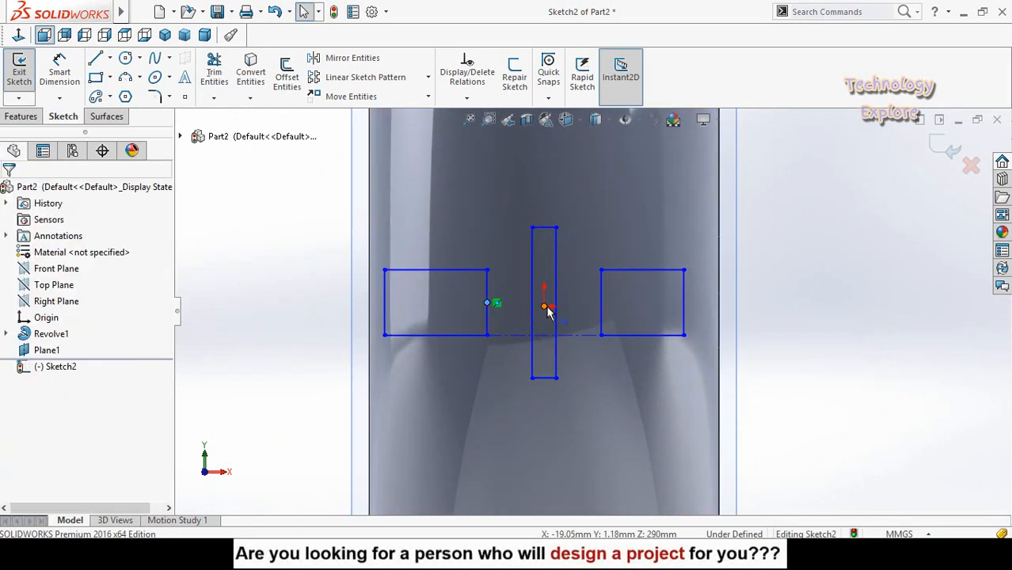
{"action": "left_click", "coordinate": [601, 303], "text": "ctrl"}
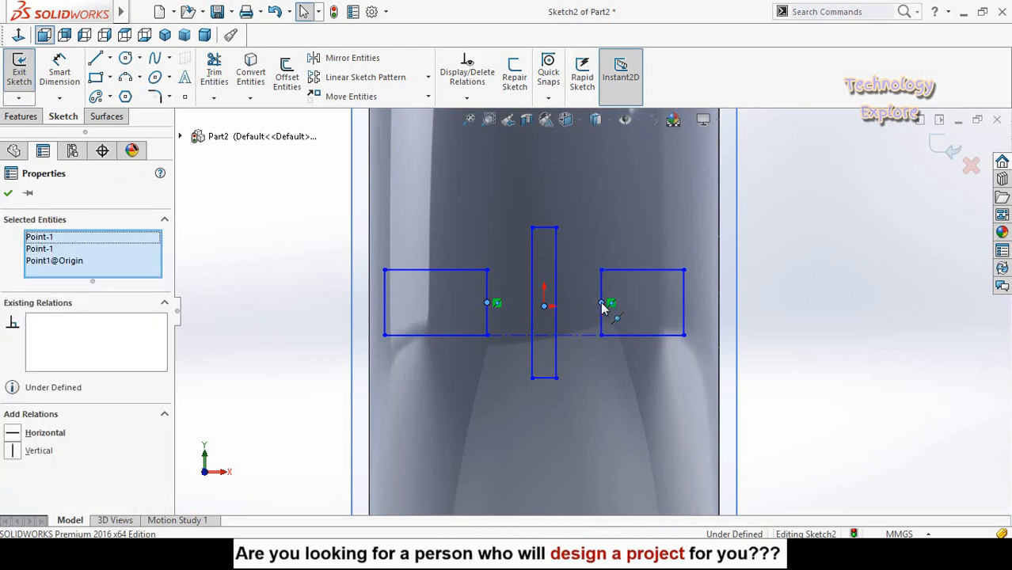
{"action": "left_click", "coordinate": [642, 244]}
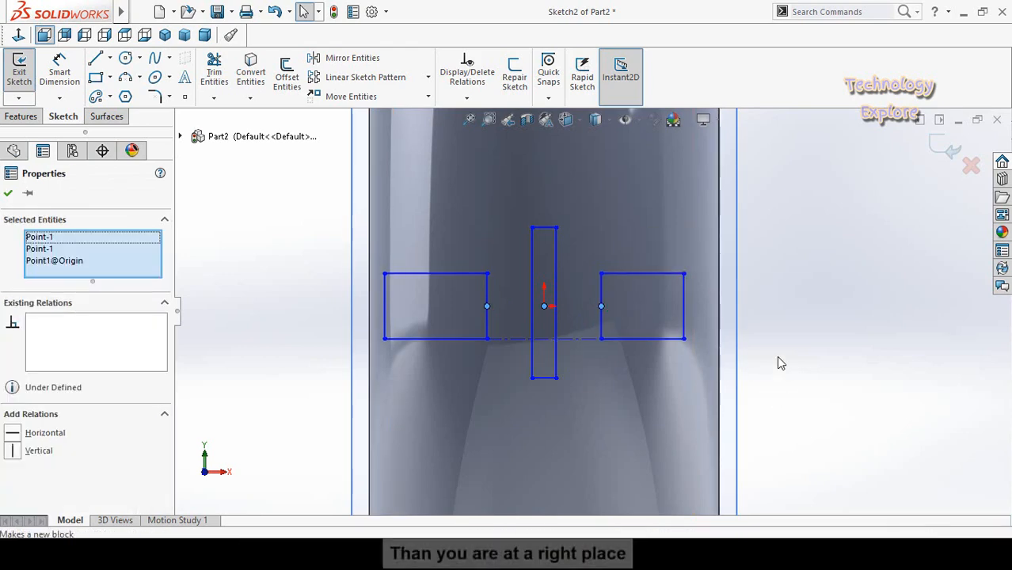
{"action": "left_click", "coordinate": [772, 352]}
Make the lower edges of the two side rectangles equal in length.
{"action": "scroll", "coordinate": [756, 349], "scroll_direction": "up", "scroll_amount": 1}
{"action": "left_click", "coordinate": [621, 332]}
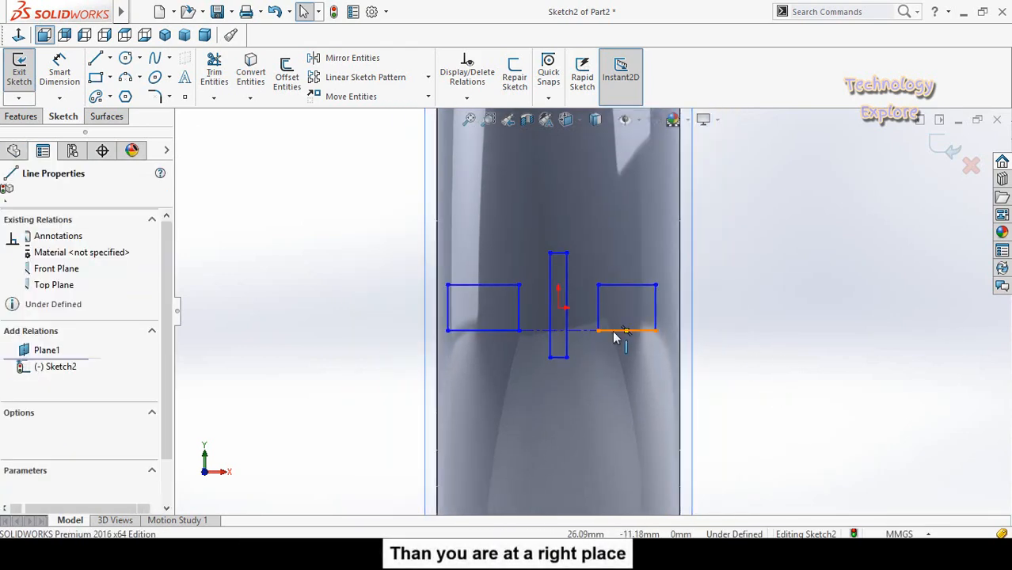
{"action": "left_click", "coordinate": [495, 332], "text": "ctrl"}
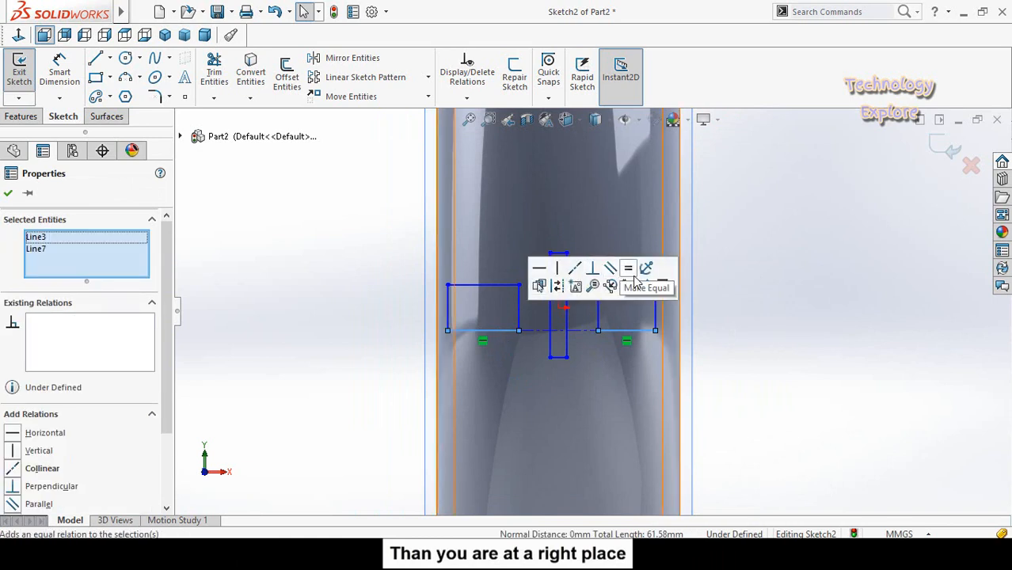
{"action": "left_click", "coordinate": [644, 269]}
{"action": "left_click", "coordinate": [777, 363]}
{"action": "scroll", "coordinate": [775, 363], "scroll_direction": "up", "scroll_amount": 2}
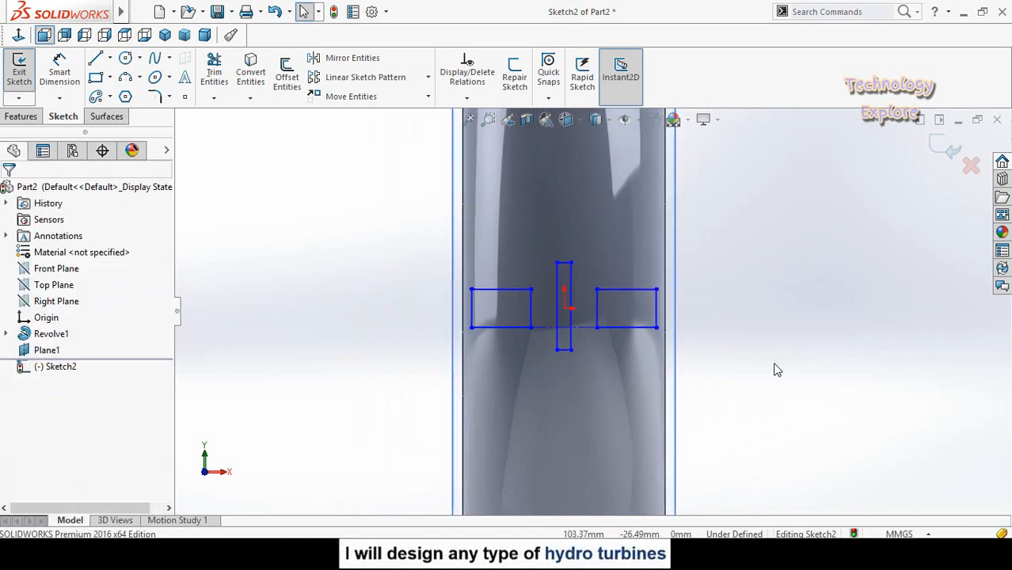
Dimension the left rectangle's height with Smart Dimension and set it to 20 mm.
{"action": "scroll", "coordinate": [564, 339], "scroll_direction": "down", "scroll_amount": 2}
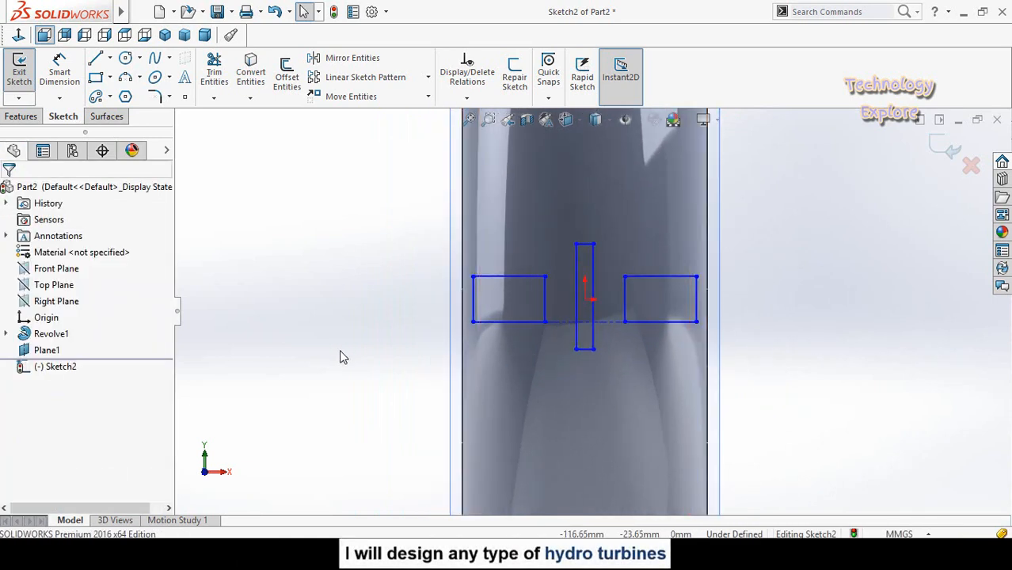
{"action": "right_click_drag", "start_coordinate": [358, 369], "coordinate": [366, 317]}
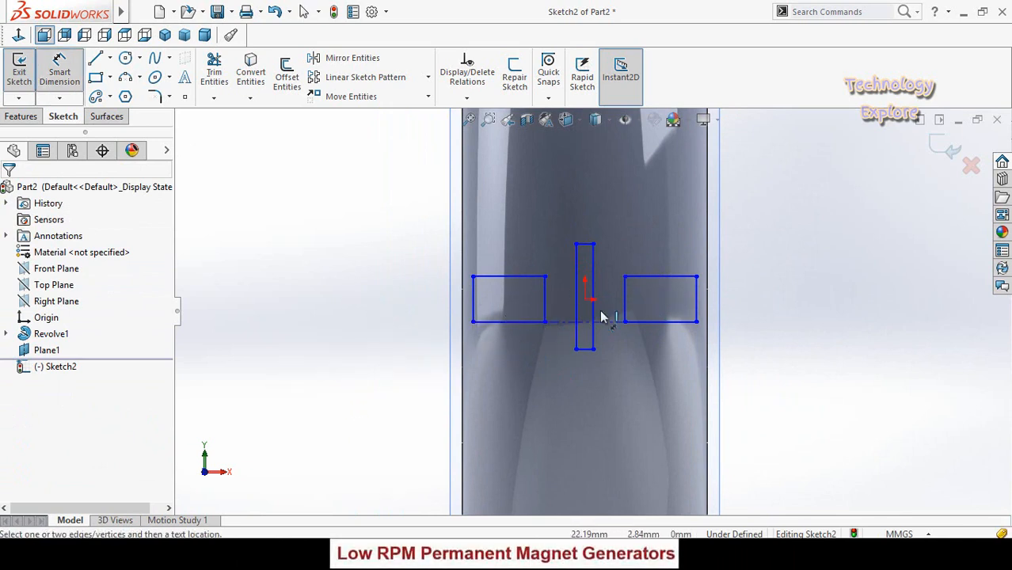
{"action": "scroll", "coordinate": [509, 299], "scroll_direction": "down", "scroll_amount": 2}
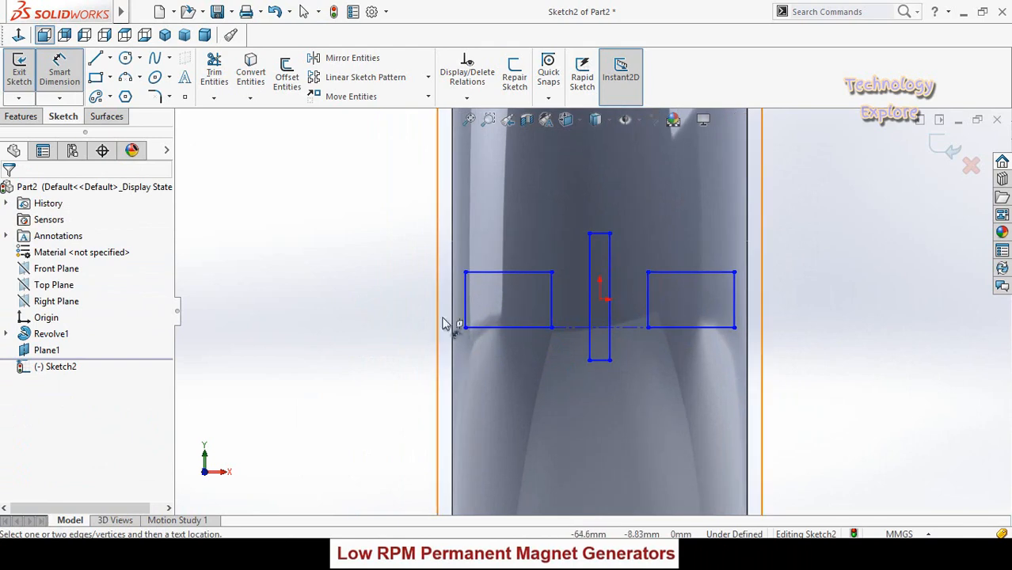
{"action": "left_click", "coordinate": [465, 311]}
{"action": "left_click", "coordinate": [333, 388]}
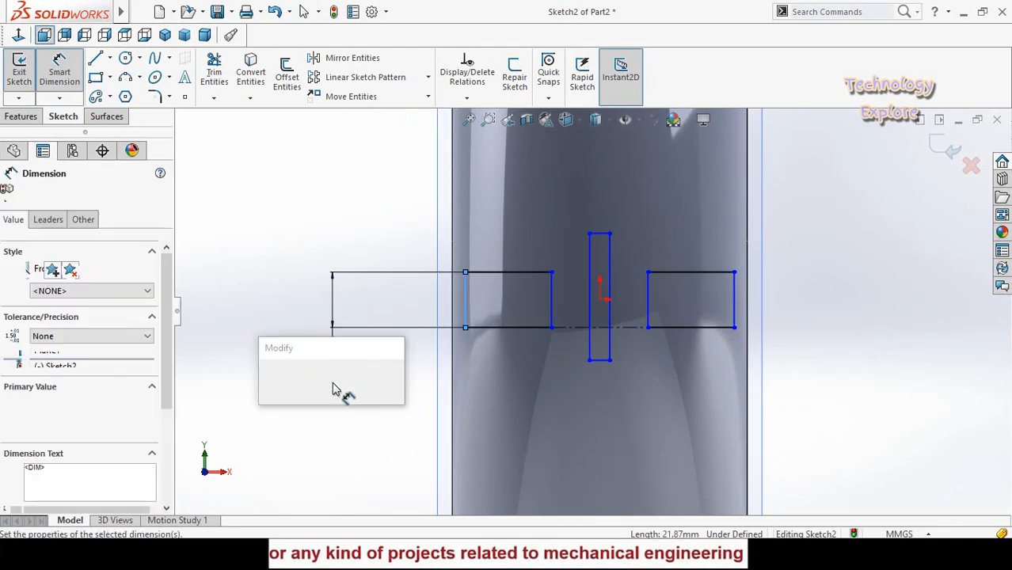
{"action": "key", "text": "Return"}
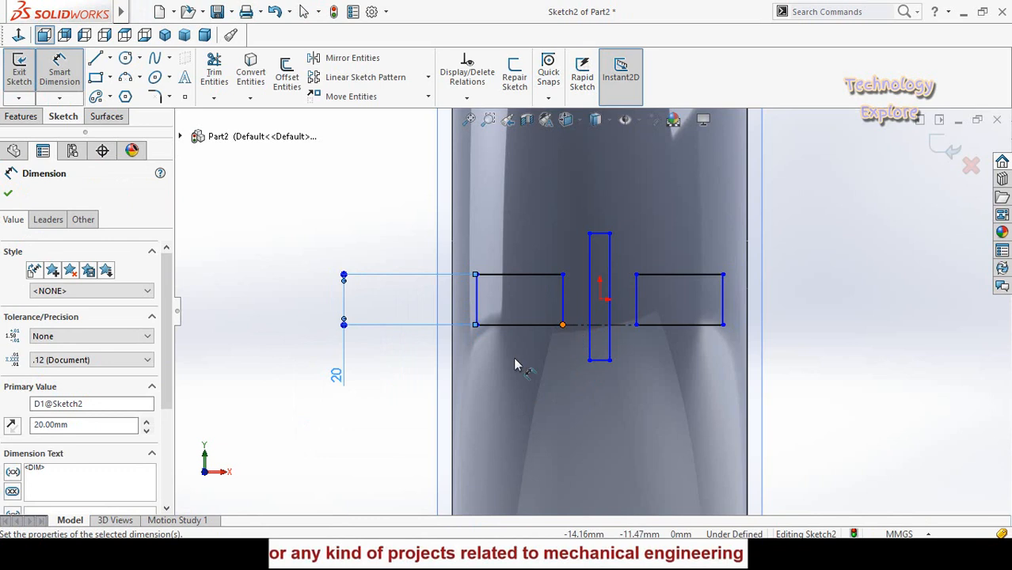
Change the left rectangle's height dimension to 40 mm.
{"action": "double_click", "coordinate": [336, 376]}
{"action": "type", "text": "40"}
{"action": "key", "text": "Return"}
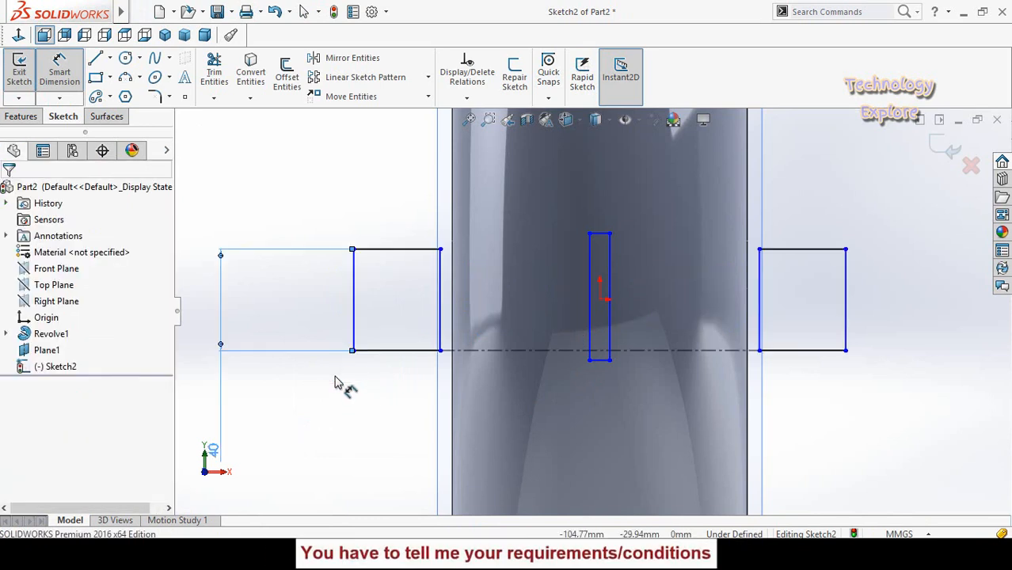
{"action": "left_click", "coordinate": [372, 363]}
Dimension the left rectangle's width along its lower edge and set it to 30 mm.
{"action": "scroll", "coordinate": [372, 363], "scroll_direction": "up", "scroll_amount": 3}
{"action": "scroll", "coordinate": [577, 344], "scroll_direction": "down", "scroll_amount": 1}
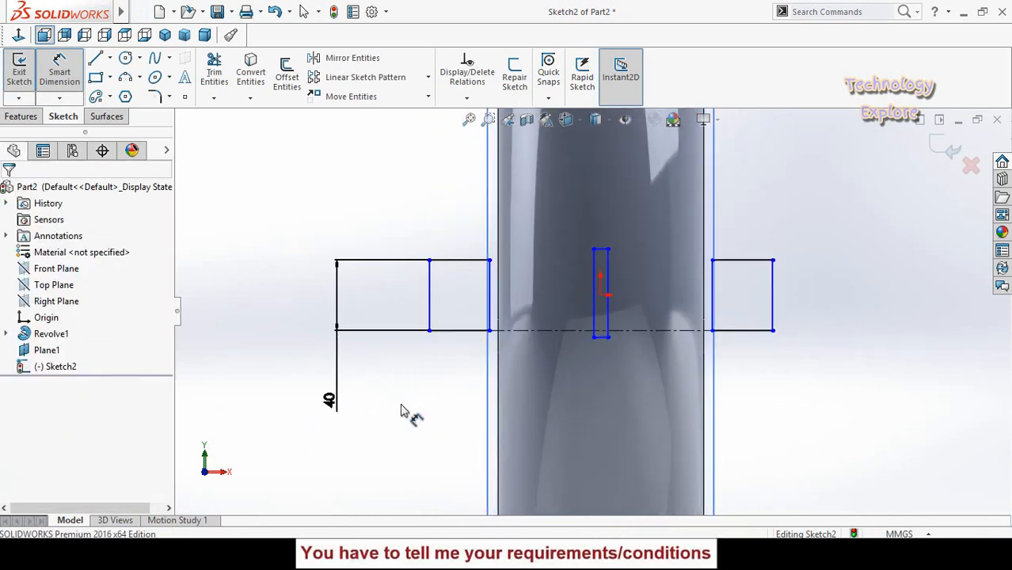
{"action": "left_click", "coordinate": [452, 331]}
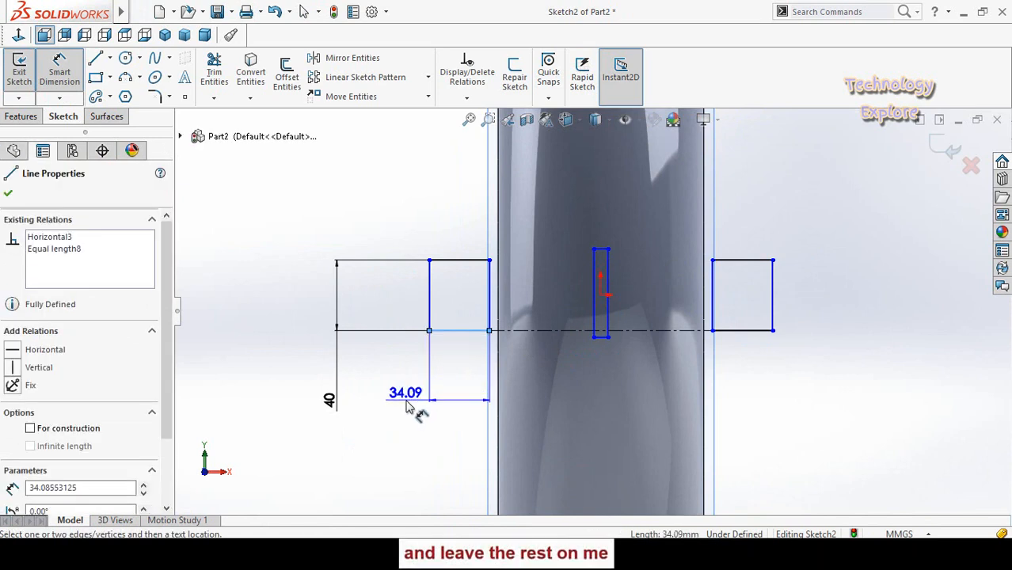
{"action": "left_click", "coordinate": [406, 406]}
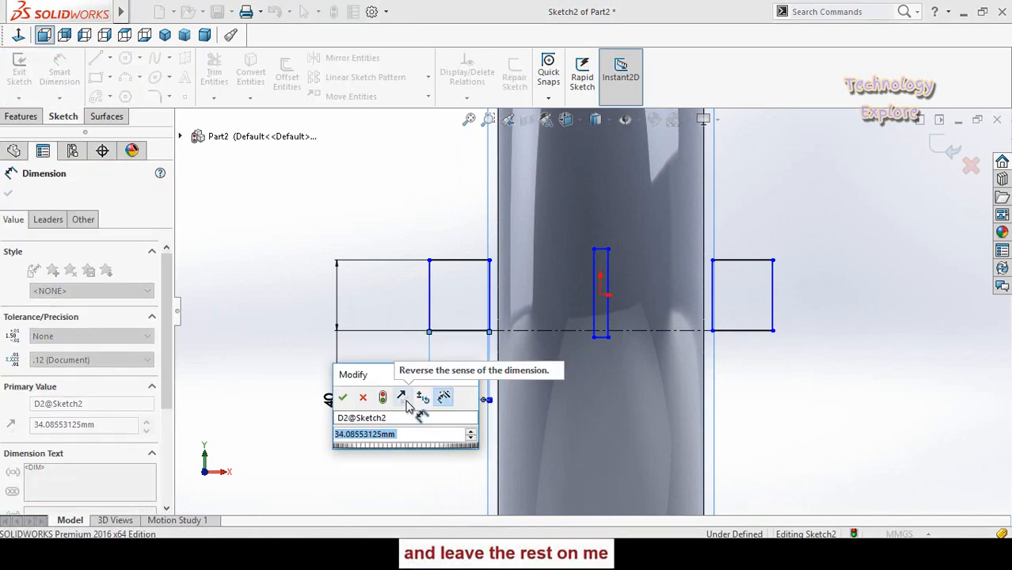
{"action": "type", "text": "30"}
{"action": "key", "text": "Return"}
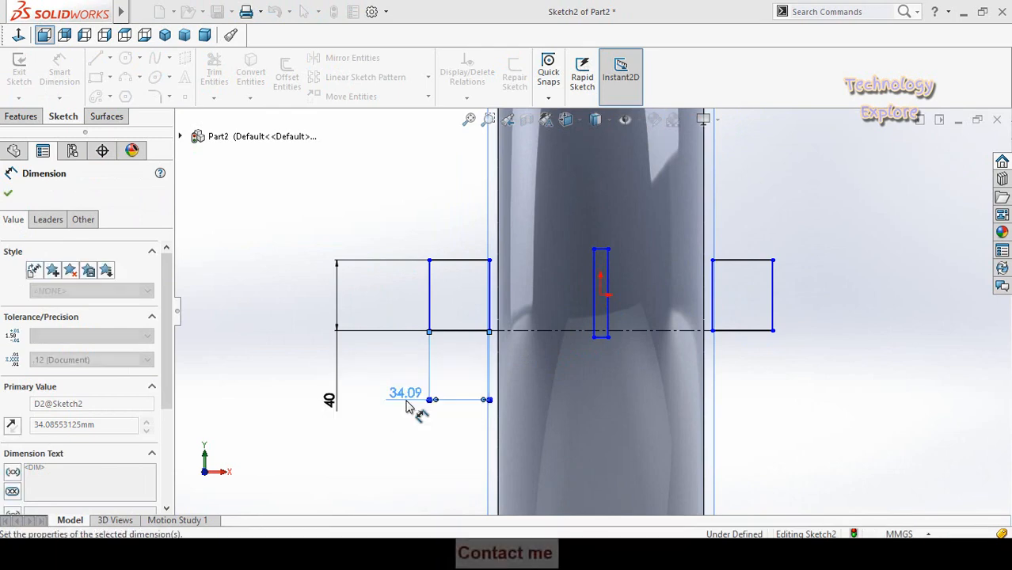
{"action": "key", "text": "Escape"}
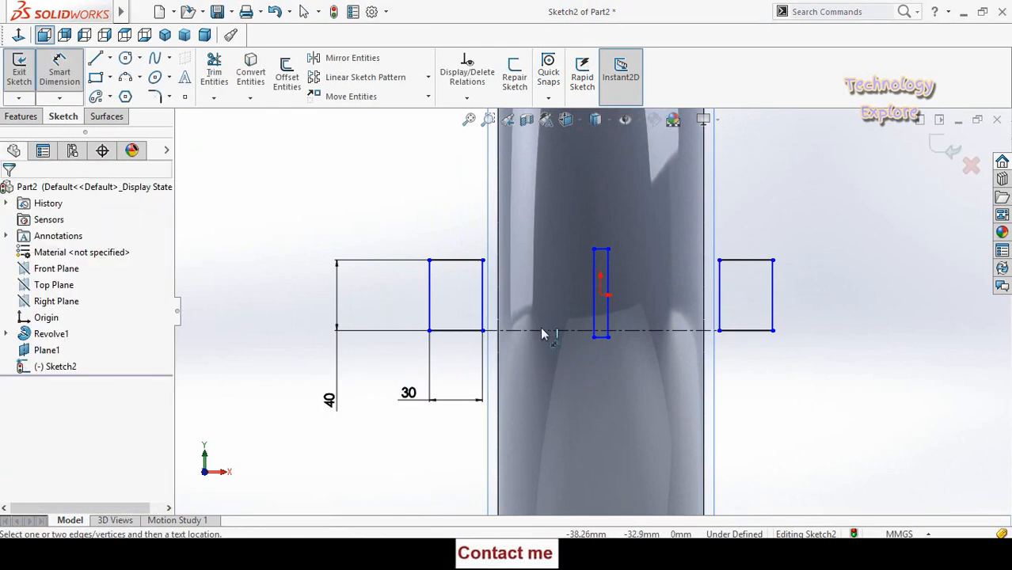
Dimension the gap between the left rectangle's inner edge and the narrow middle rectangle, setting it to 5 mm.
{"action": "scroll", "coordinate": [499, 305], "scroll_direction": "down", "scroll_amount": 3}
{"action": "left_click", "coordinate": [487, 323]}
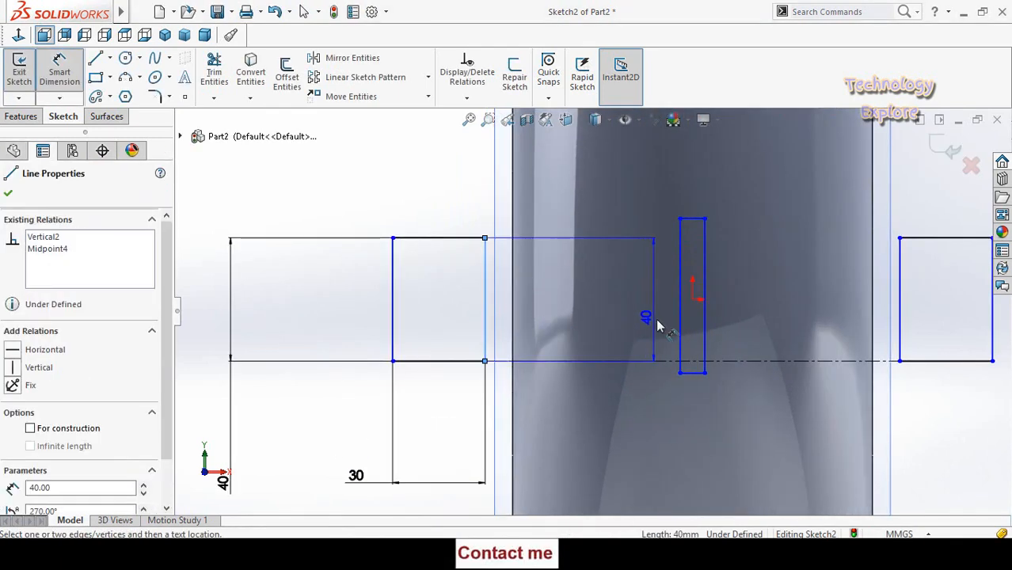
{"action": "left_click", "coordinate": [680, 325]}
{"action": "left_click", "coordinate": [583, 442]}
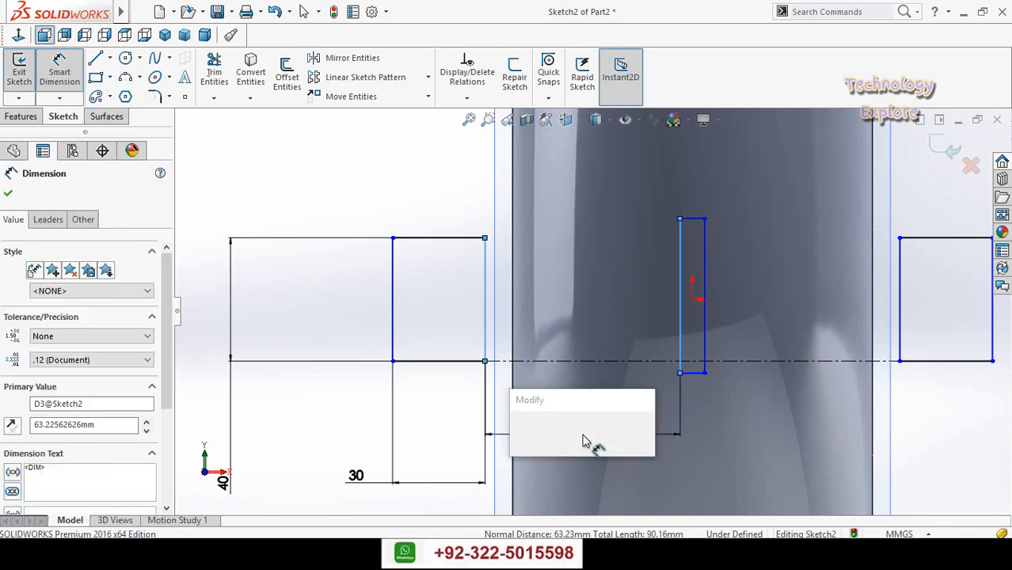
{"action": "type", "text": "5"}
{"action": "key", "text": "Return"}
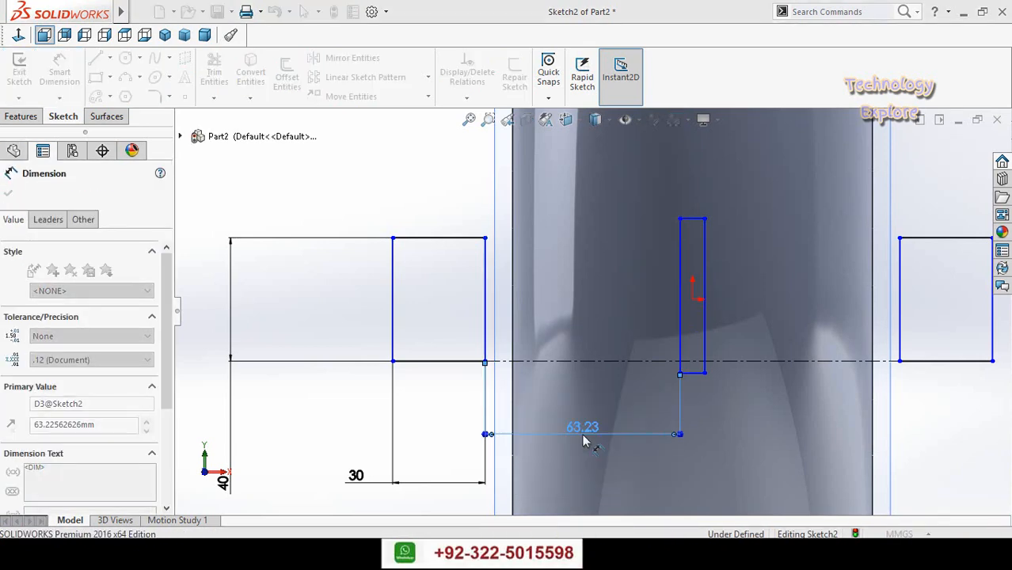
Pull the left rectangle's lower outer corner inward until the middle rectangle is about 20.5 mm wide.
{"action": "scroll", "coordinate": [620, 395], "scroll_direction": "up", "scroll_amount": 2}
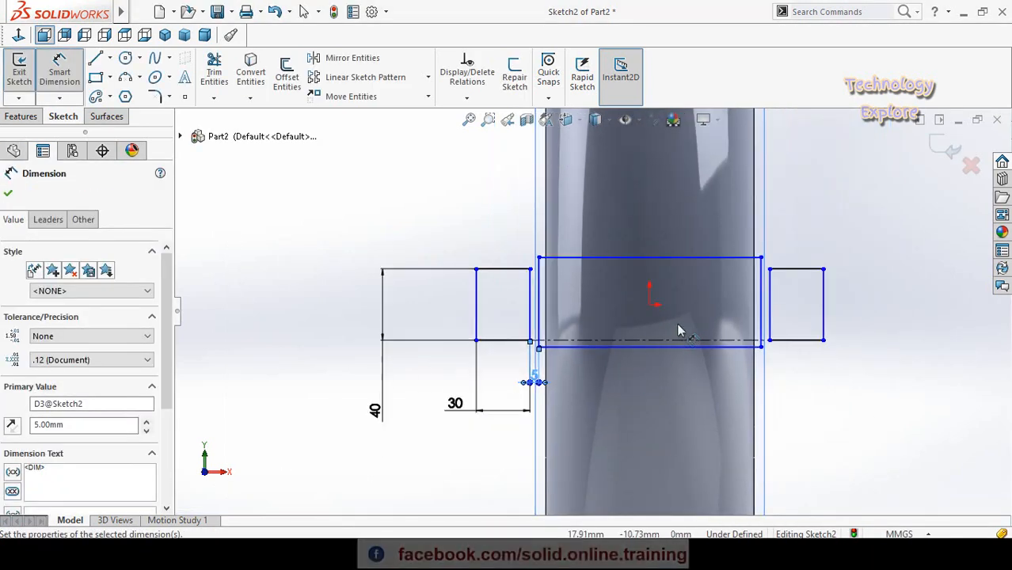
{"action": "key", "text": "Escape"}
{"action": "left_click", "coordinate": [476, 341]}
{"action": "left_click_drag", "start_coordinate": [476, 341], "coordinate": [569, 341]}
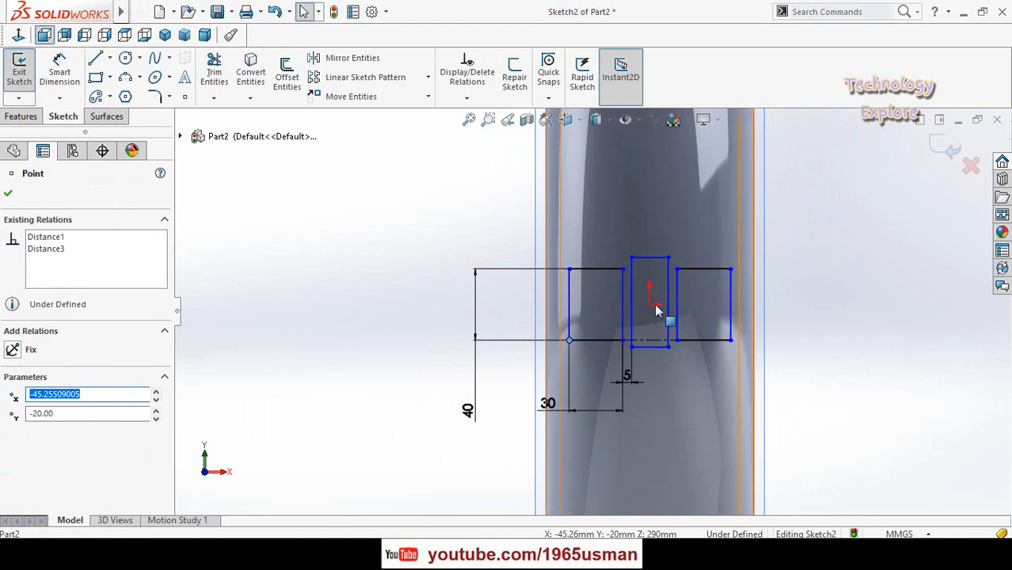
{"action": "left_click", "coordinate": [382, 333]}
Dimension the middle rectangle's width along its lower edge and set it to 5 mm.
{"action": "scroll", "coordinate": [636, 330], "scroll_direction": "down", "scroll_amount": 2}
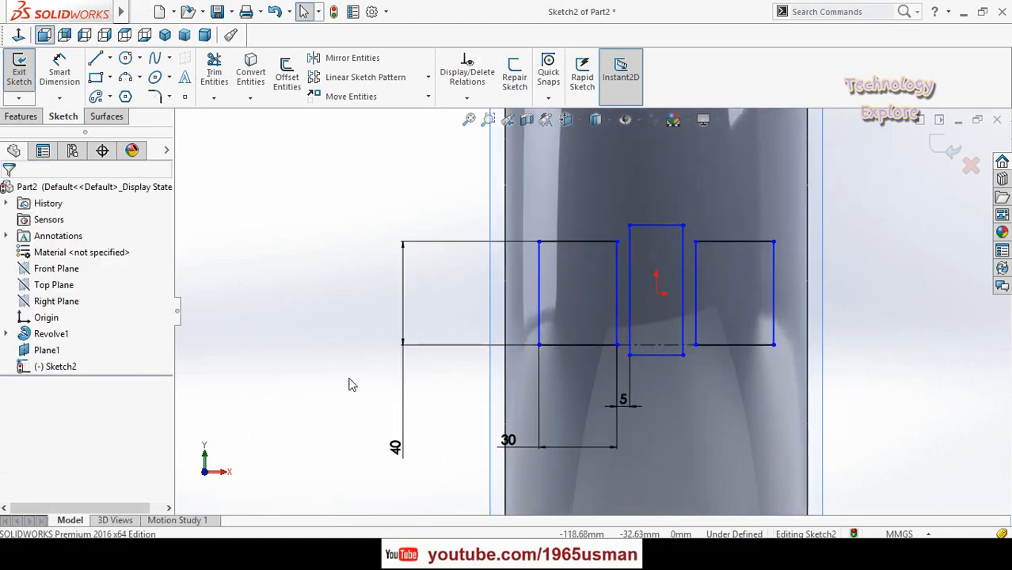
{"action": "right_click_drag", "start_coordinate": [349, 385], "coordinate": [356, 270]}
{"action": "scroll", "coordinate": [665, 374], "scroll_direction": "down", "scroll_amount": 2}
{"action": "left_click", "coordinate": [658, 344]}
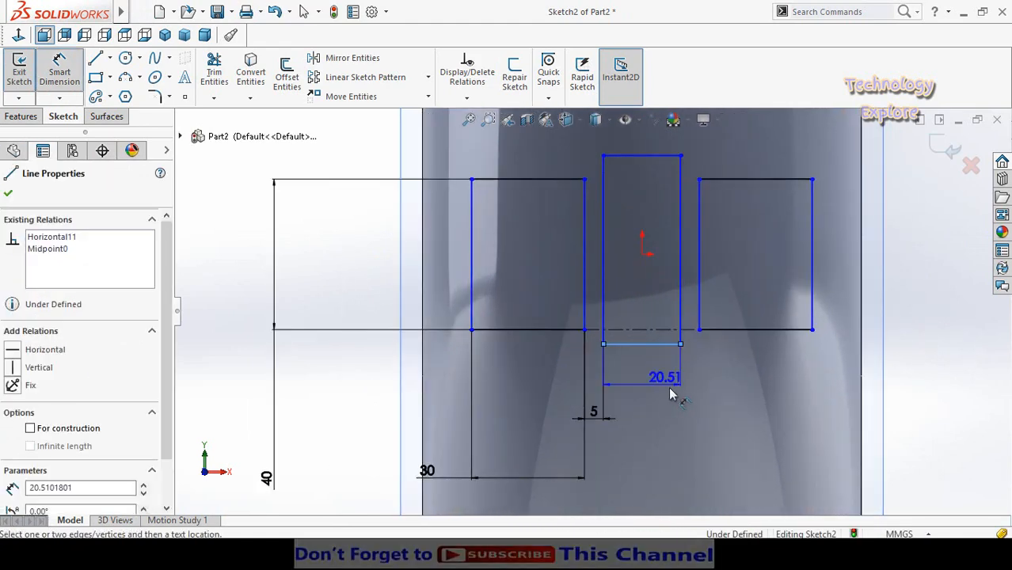
{"action": "left_click", "coordinate": [710, 399]}
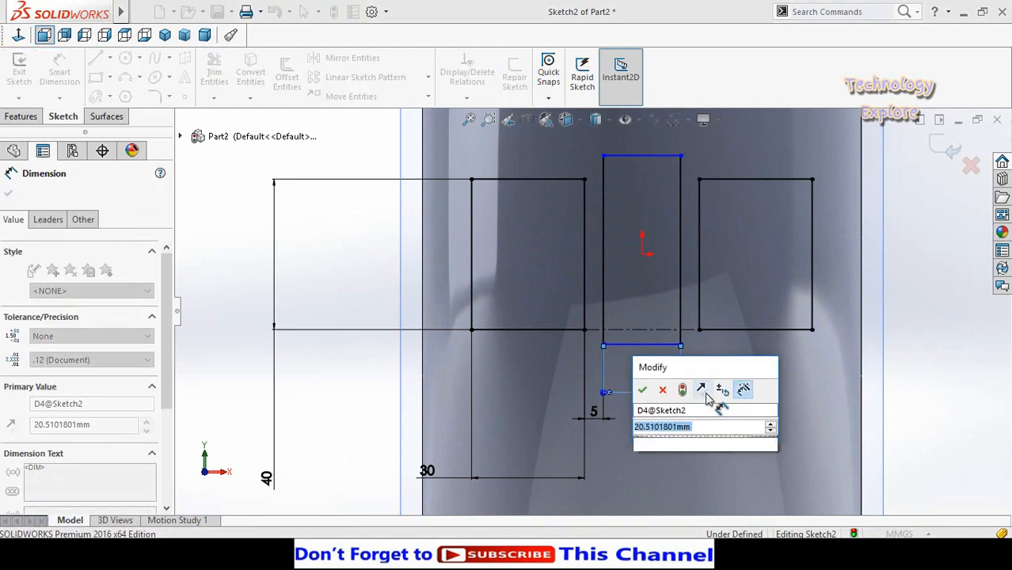
{"action": "type", "text": "5"}
{"action": "key", "text": "Return"}
{"action": "scroll", "coordinate": [709, 396], "scroll_direction": "up", "scroll_amount": 4}
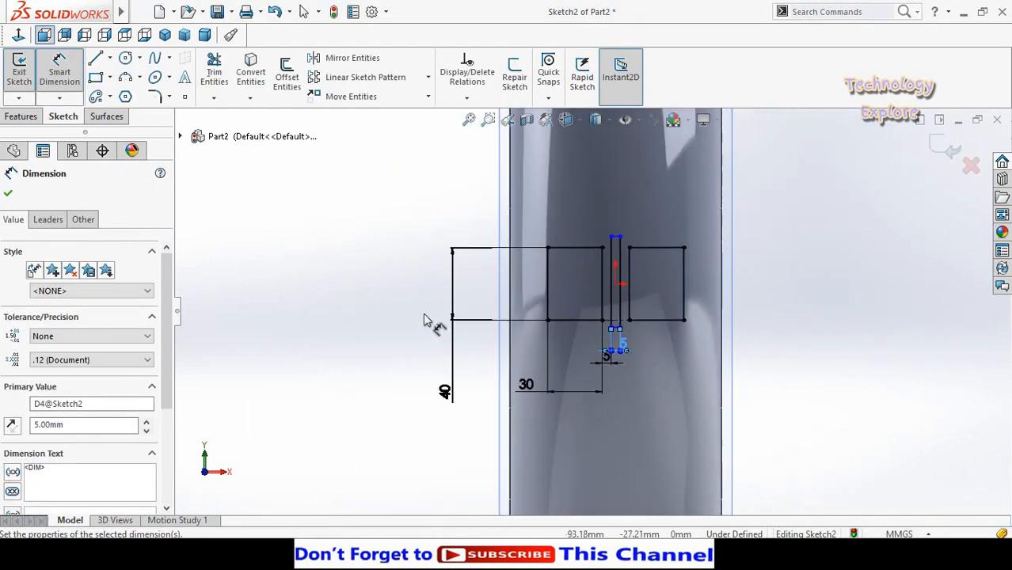
Dimension the middle rectangle's height along its vertical edge and set it to 50 mm.
{"action": "left_click", "coordinate": [537, 270]}
{"action": "scroll", "coordinate": [537, 270], "scroll_direction": "down", "scroll_amount": 1}
{"action": "left_click", "coordinate": [631, 313]}
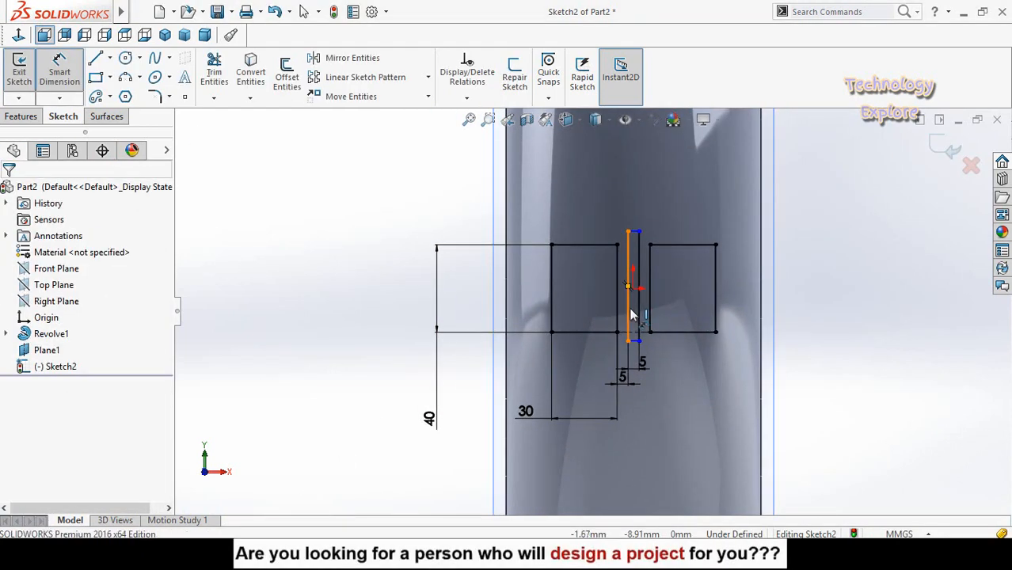
{"action": "left_click", "coordinate": [631, 313]}
{"action": "left_click", "coordinate": [806, 292]}
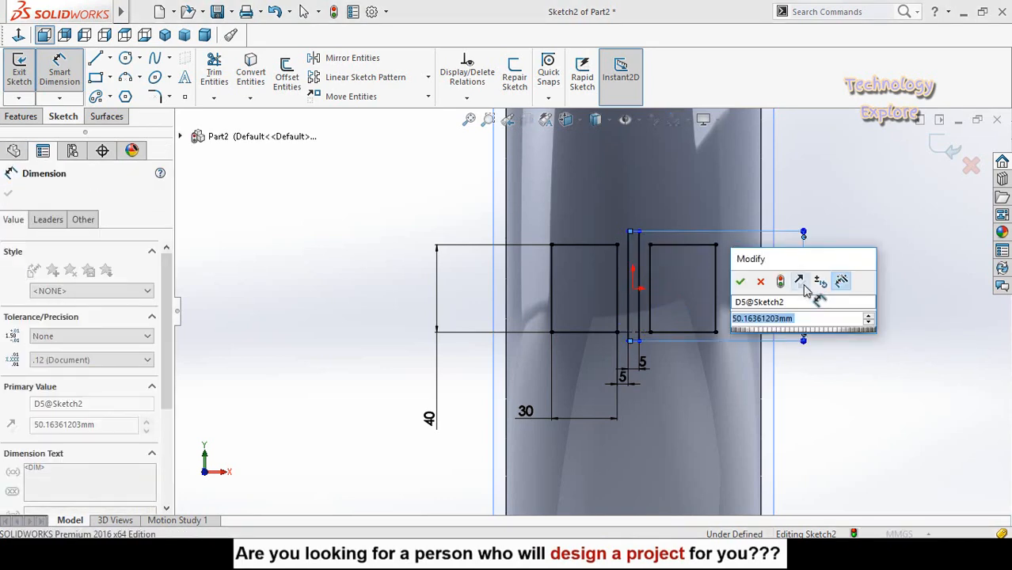
{"action": "key", "text": "Return"}
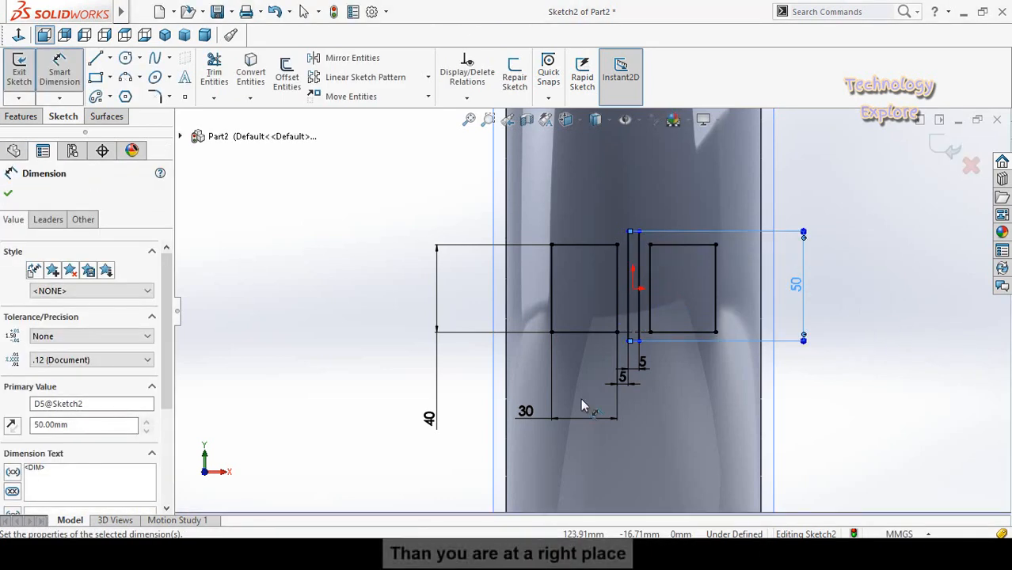
{"action": "left_click", "coordinate": [580, 398]}
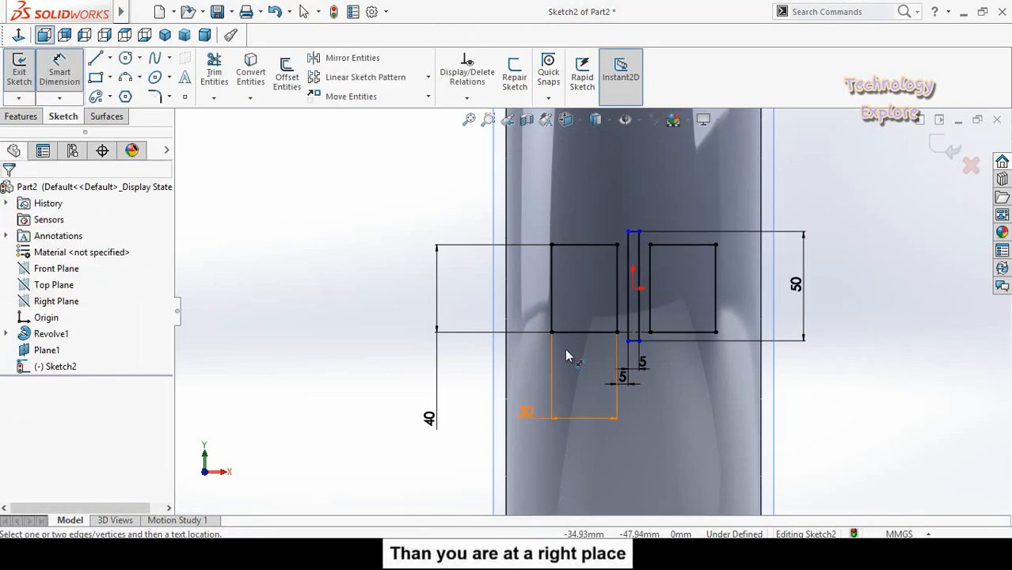
Change the left rectangle's width dimension to 45 mm.
{"action": "left_click", "coordinate": [524, 419]}
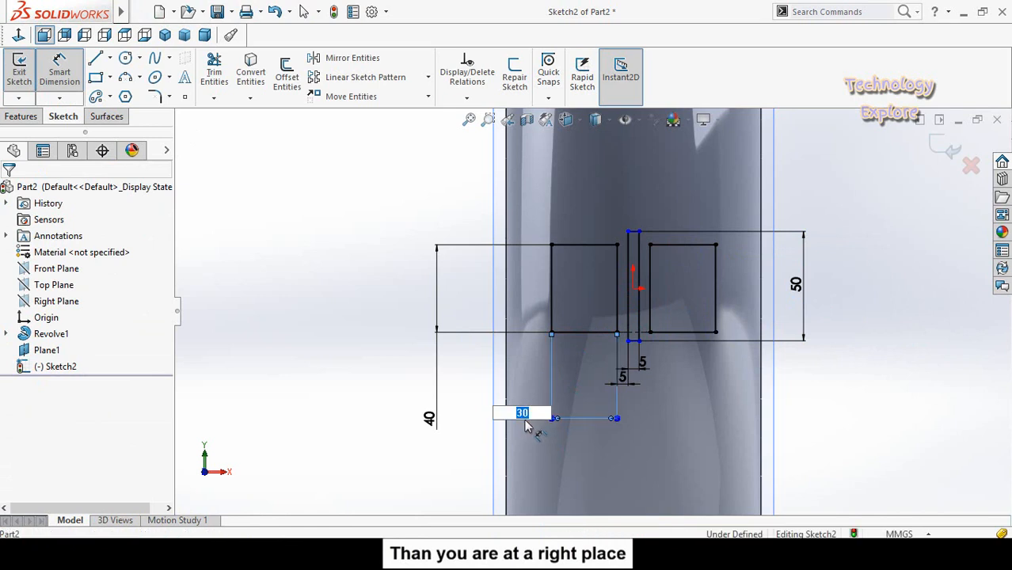
{"action": "type", "text": "50"}
{"action": "key", "text": "Return"}
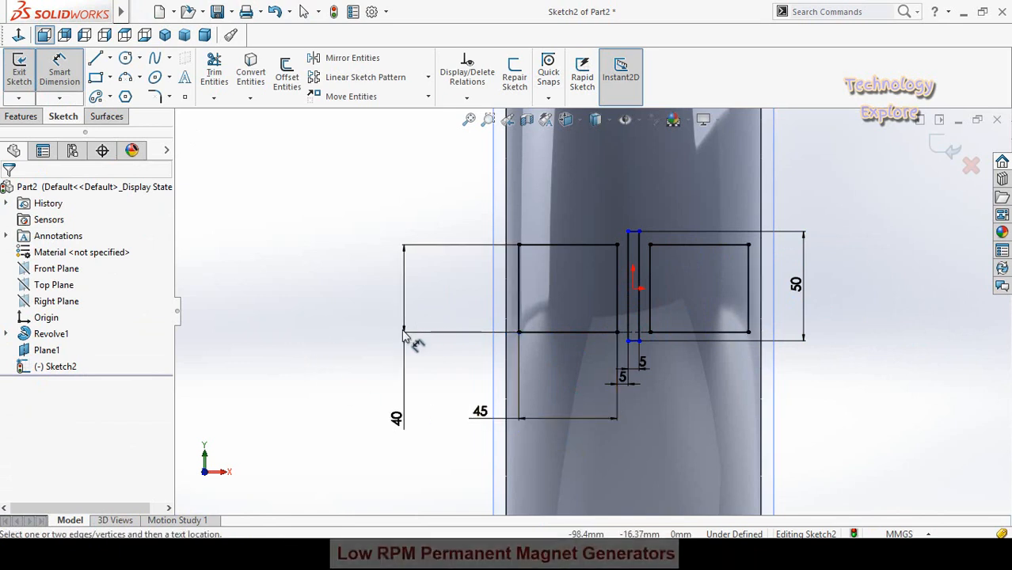
{"action": "scroll", "coordinate": [380, 339], "scroll_direction": "up", "scroll_amount": 2}
{"action": "key", "text": "Escape"}
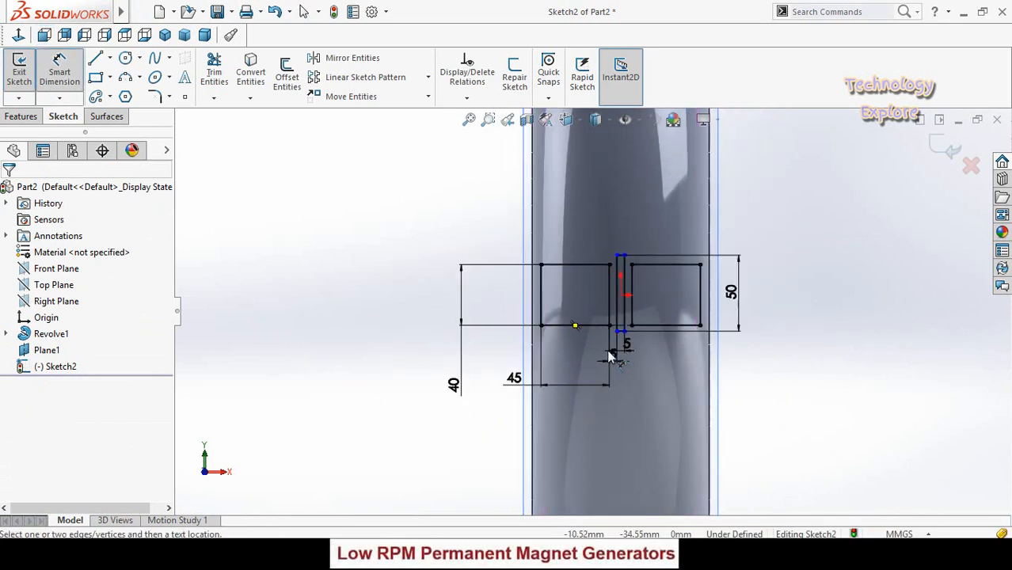
Move the middle rectangle's 5 mm width dimension text sideways, clear of the neighbouring gap dimension.
{"action": "scroll", "coordinate": [604, 316], "scroll_direction": "down", "scroll_amount": 2}
{"action": "scroll", "coordinate": [576, 356], "scroll_direction": "down", "scroll_amount": 2}
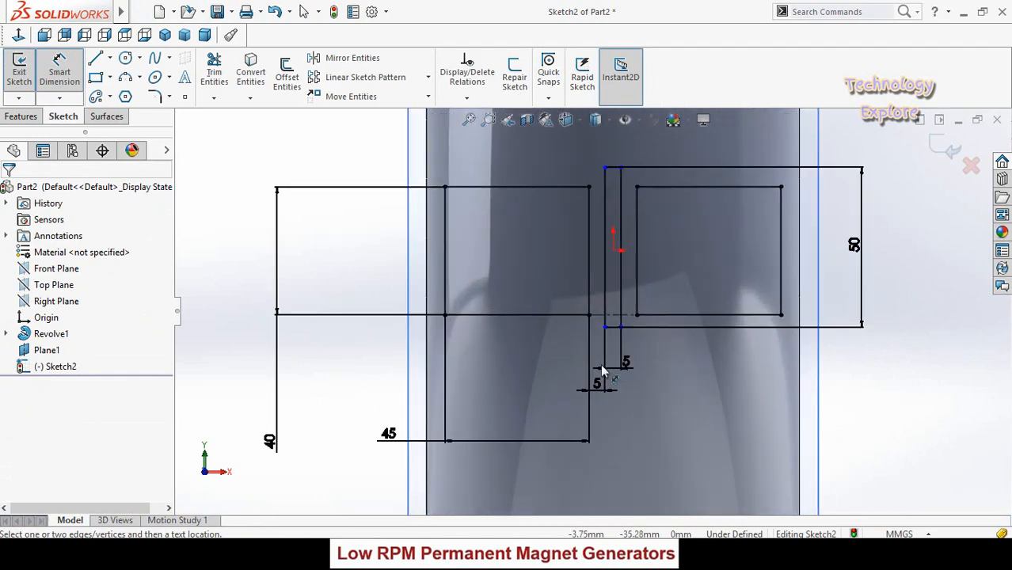
{"action": "left_click", "coordinate": [626, 364]}
{"action": "left_click", "coordinate": [678, 357]}
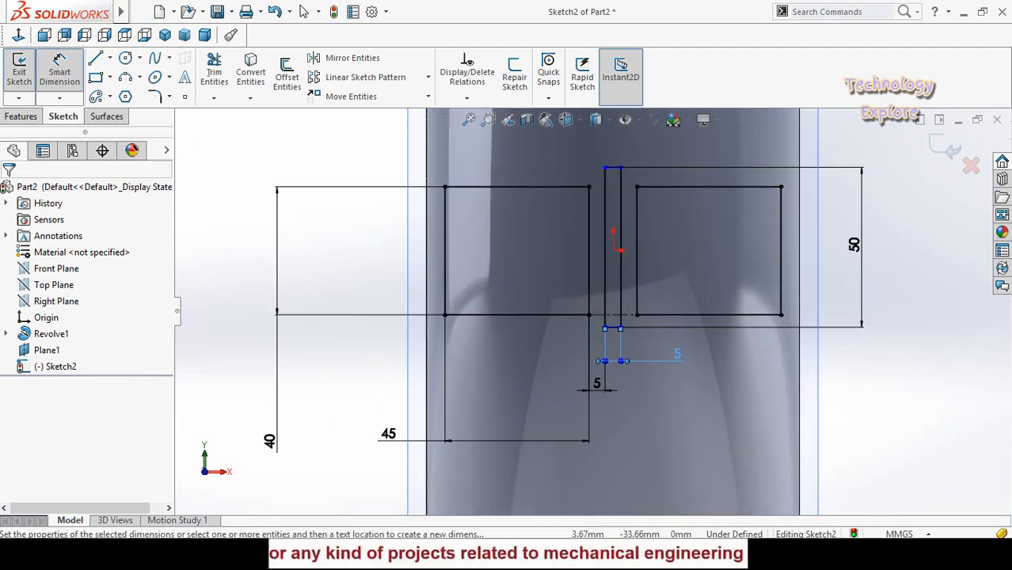
{"action": "scroll", "coordinate": [594, 333], "scroll_direction": "up", "scroll_amount": 2}
{"action": "left_click", "coordinate": [311, 279]}
{"action": "scroll", "coordinate": [309, 267], "scroll_direction": "up", "scroll_amount": 2}
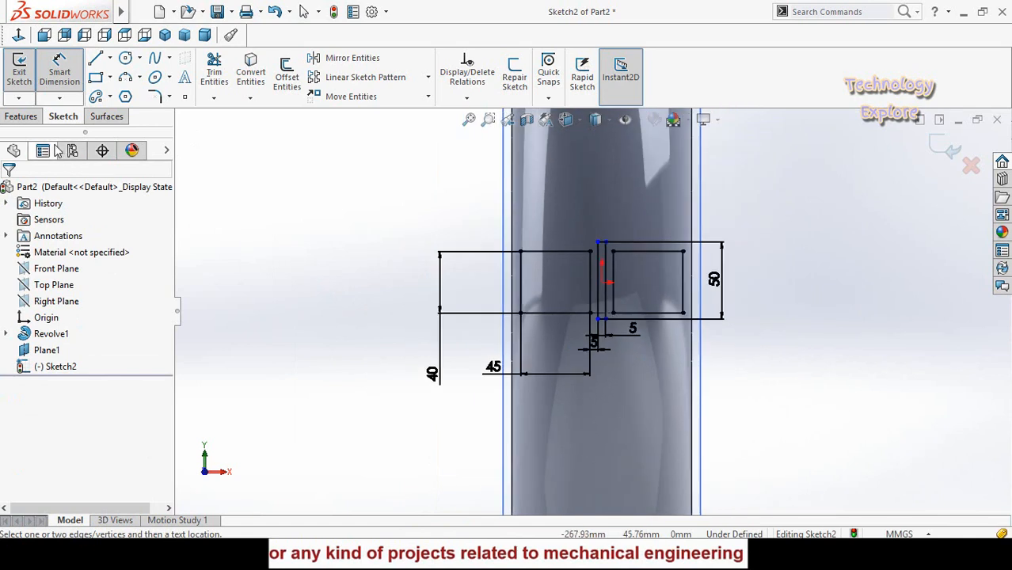
Extrude the three tread rectangles as a boss with the Up To Surface end condition, ending at the tyre's outer face.
{"action": "left_click", "coordinate": [27, 119]}
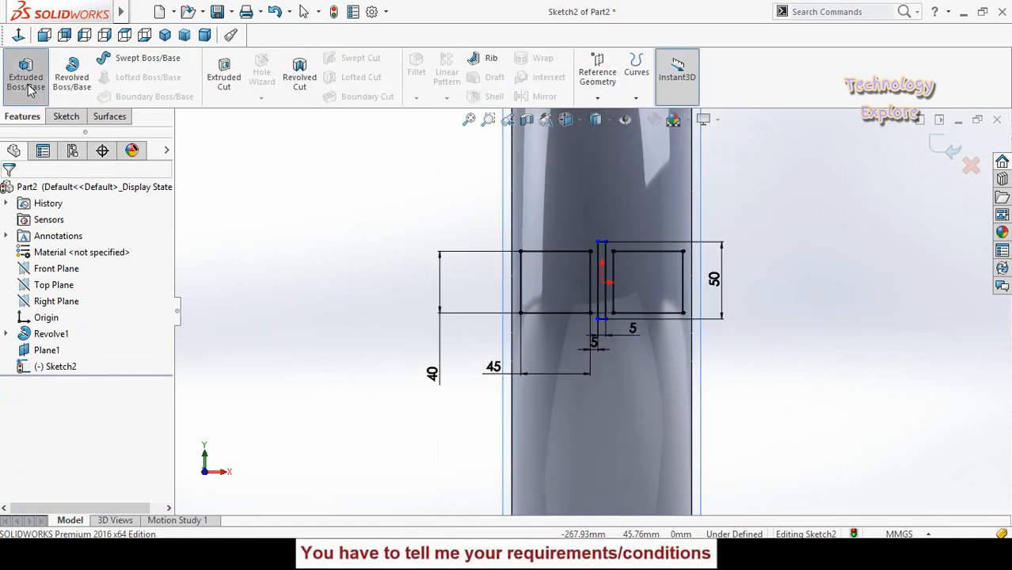
{"action": "mouse_move", "coordinate": [334, 322]}
{"action": "middle_mouse_down"}
{"action": "mouse_move", "coordinate": [377, 195]}
{"action": "mouse_move", "coordinate": [431, 218]}
{"action": "mouse_move", "coordinate": [420, 223]}
{"action": "mouse_move", "coordinate": [433, 240]}
{"action": "middle_mouse_up"}
{"action": "left_click", "coordinate": [467, 240]}
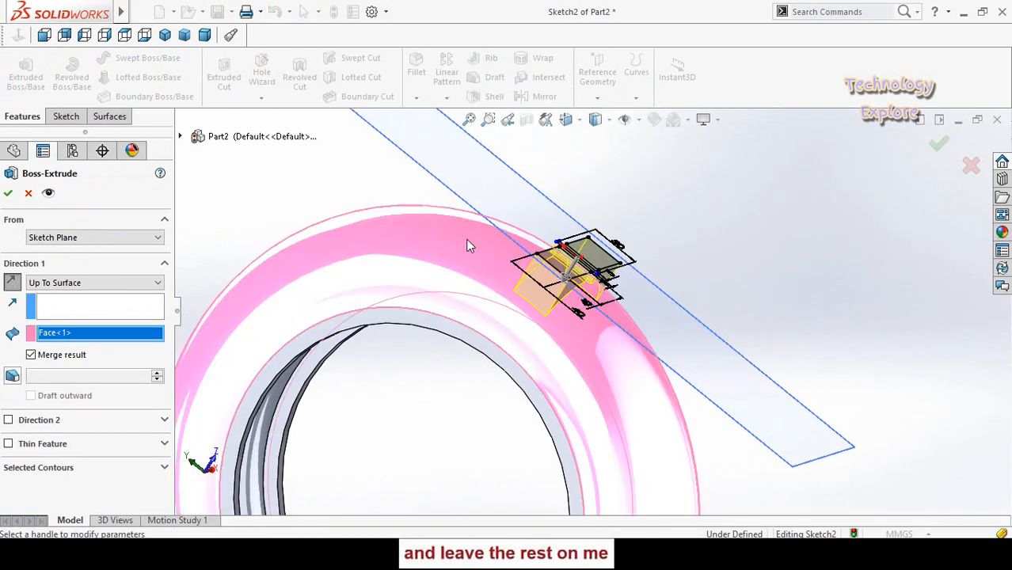
{"action": "middle_click_drag", "start_coordinate": [486, 294], "coordinate": [416, 316]}
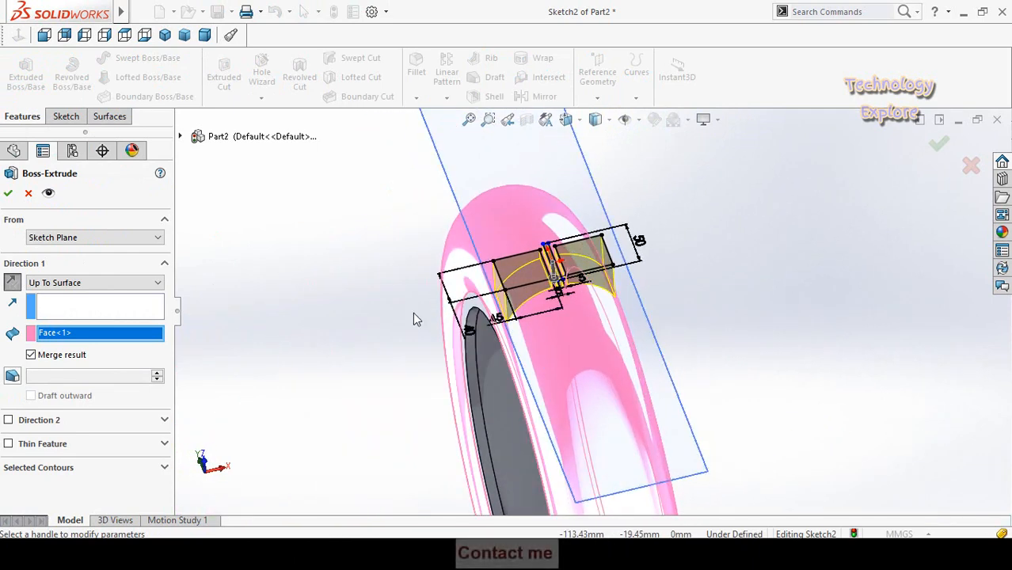
{"action": "left_click", "coordinate": [9, 194]}
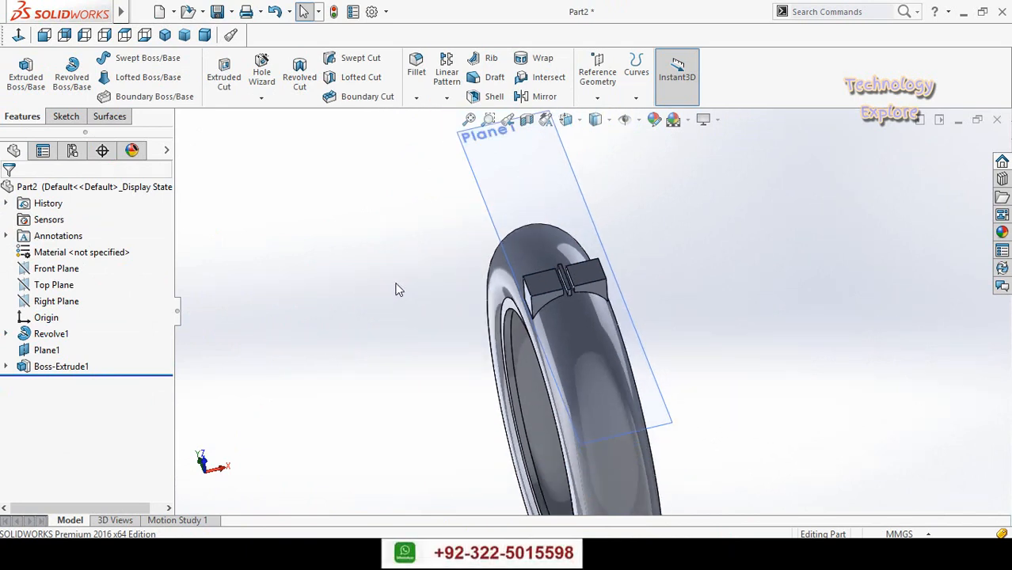
Hide the offset plane Plane1 above the tread blocks.
{"action": "left_click", "coordinate": [508, 179]}
{"action": "left_click", "coordinate": [583, 133]}
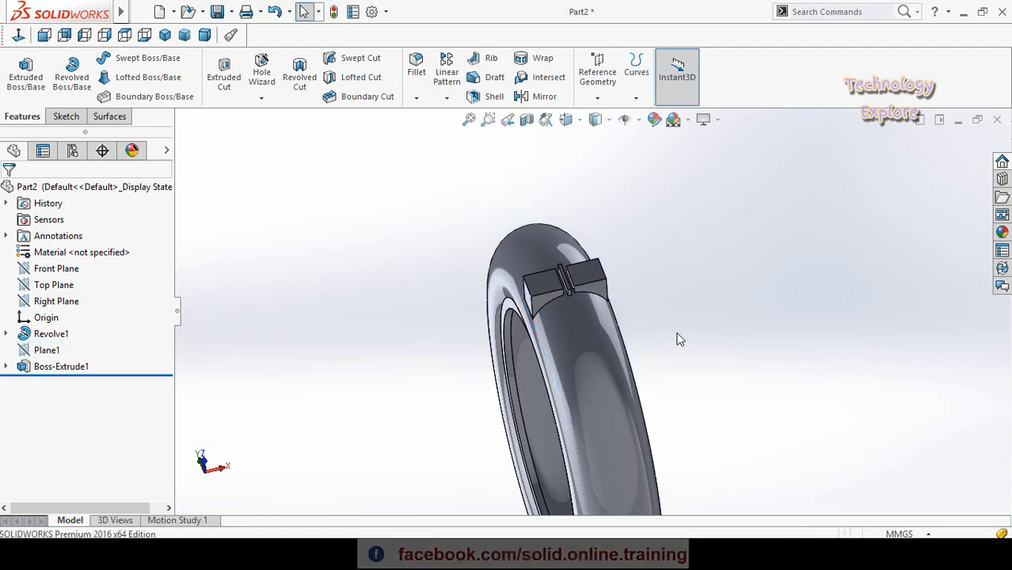
{"action": "mouse_move", "coordinate": [673, 330]}
{"action": "middle_mouse_down"}
{"action": "mouse_move", "coordinate": [638, 337]}
{"action": "mouse_move", "coordinate": [663, 291]}
{"action": "mouse_move", "coordinate": [689, 334]}
{"action": "mouse_move", "coordinate": [673, 328]}
{"action": "middle_mouse_up"}
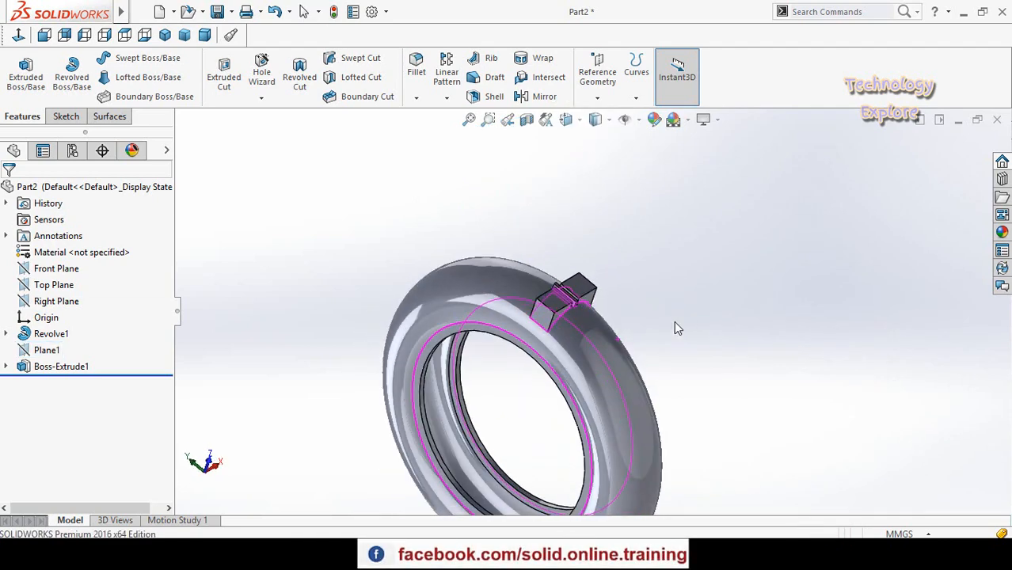
Set up a circular pattern of the tread block feature Boss-Extrude1 around the tyre's inner rim edge.
{"action": "left_click", "coordinate": [447, 98]}
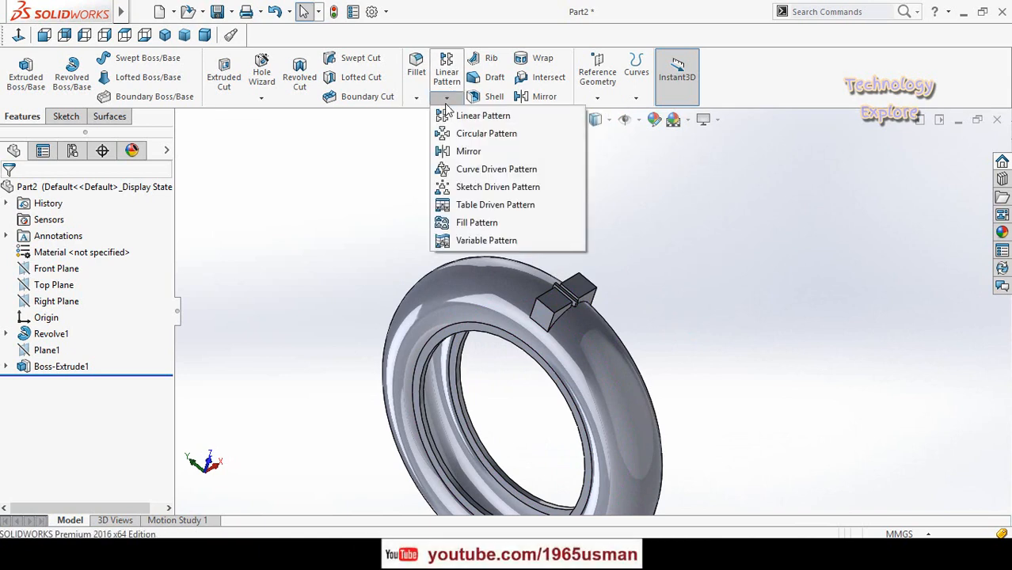
{"action": "left_click", "coordinate": [493, 136]}
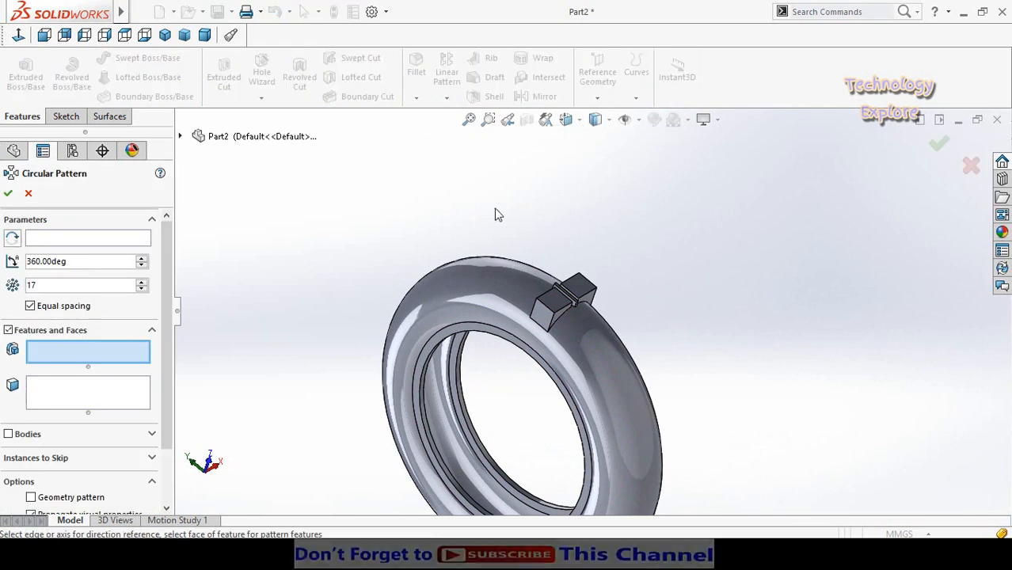
{"action": "left_click", "coordinate": [180, 137]}
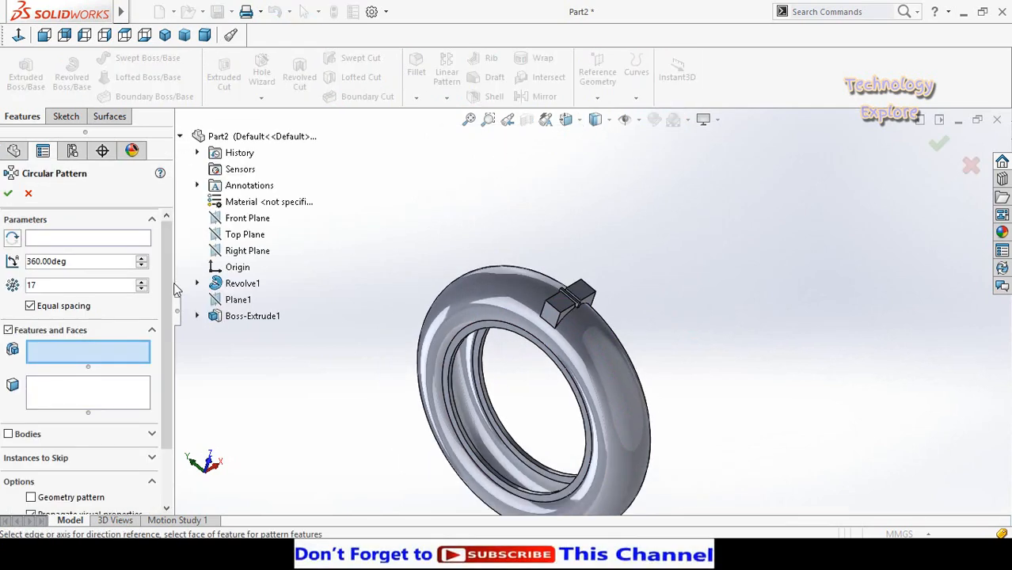
{"action": "left_click", "coordinate": [247, 317]}
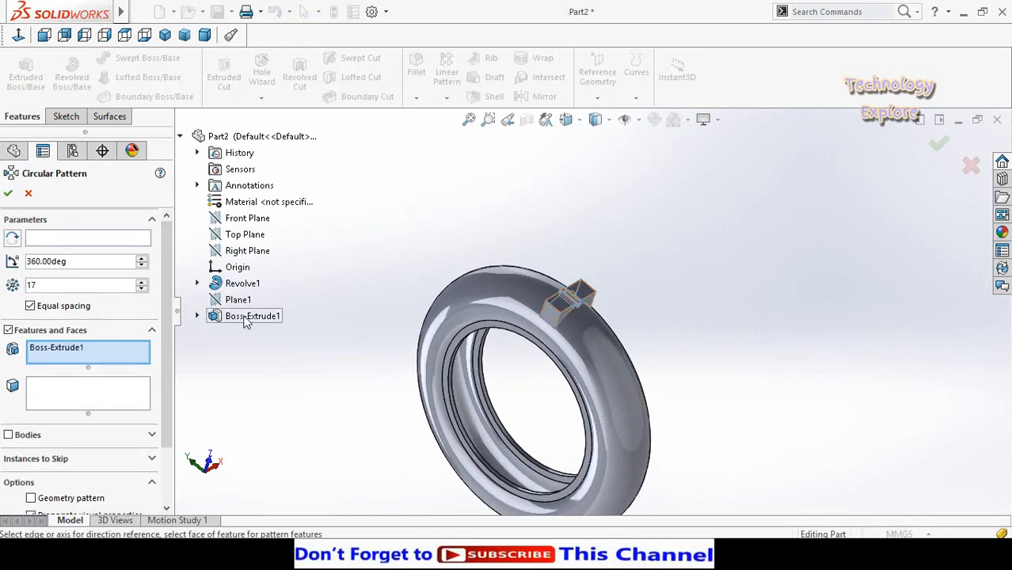
{"action": "left_click", "coordinate": [67, 244]}
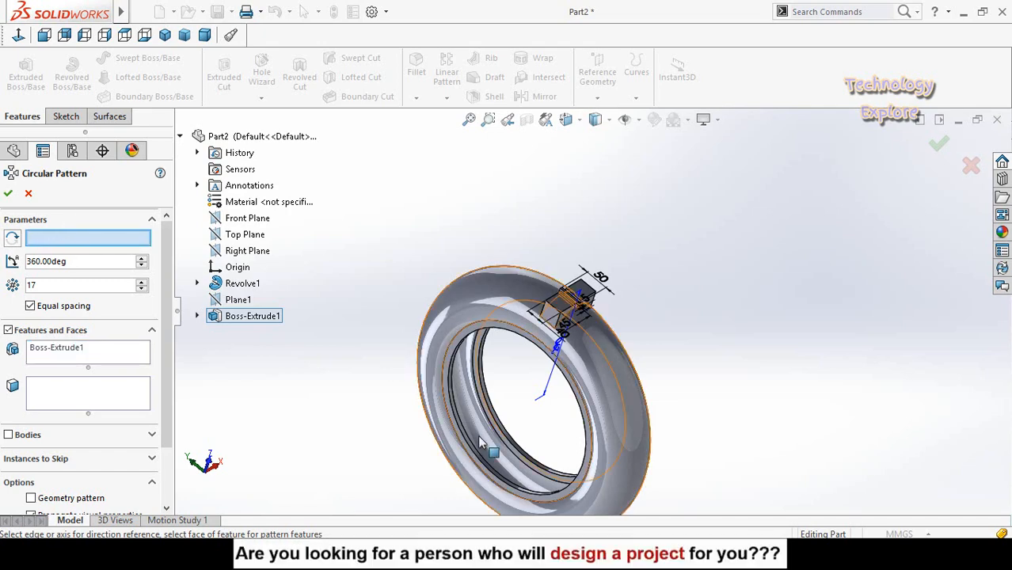
{"action": "left_click", "coordinate": [457, 419]}
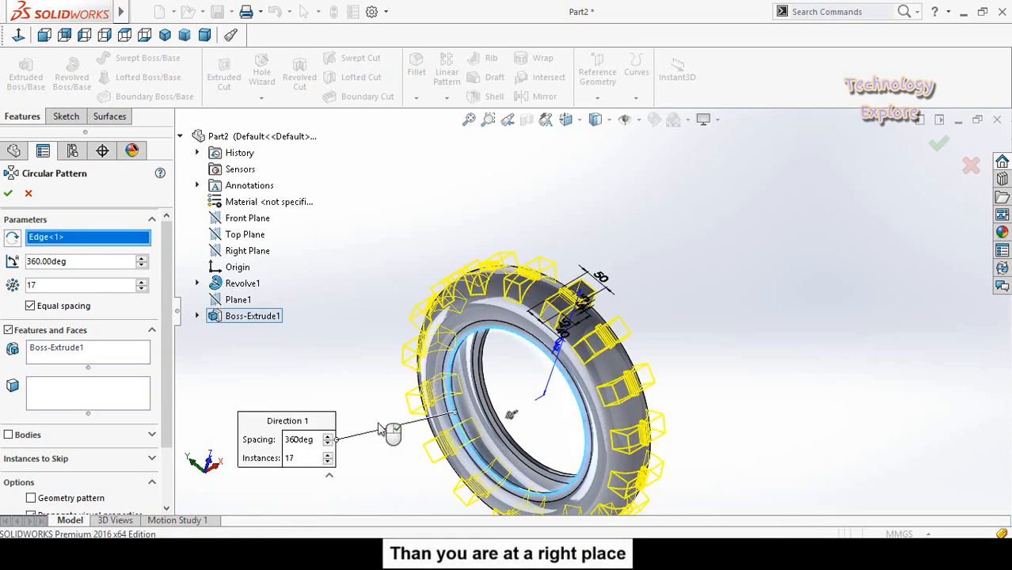
Set the number of pattern instances to 28 and create the circular tread pattern.
{"action": "scroll", "coordinate": [414, 265], "scroll_direction": "down", "scroll_amount": 1}
{"action": "middle_click_drag", "start_coordinate": [414, 265], "coordinate": [435, 266]}
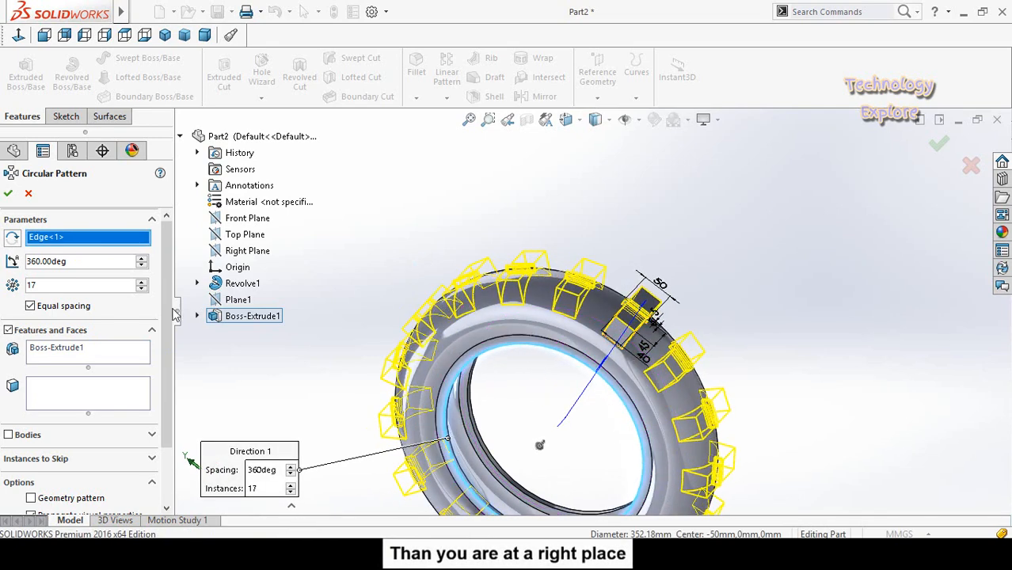
{"action": "double_click", "coordinate": [58, 285]}
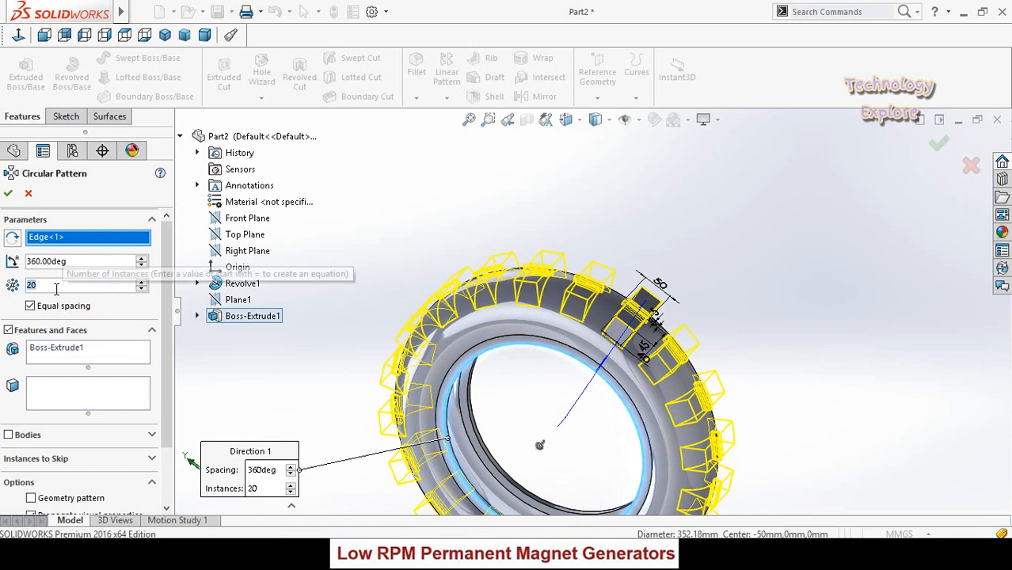
{"action": "type", "text": "2"}
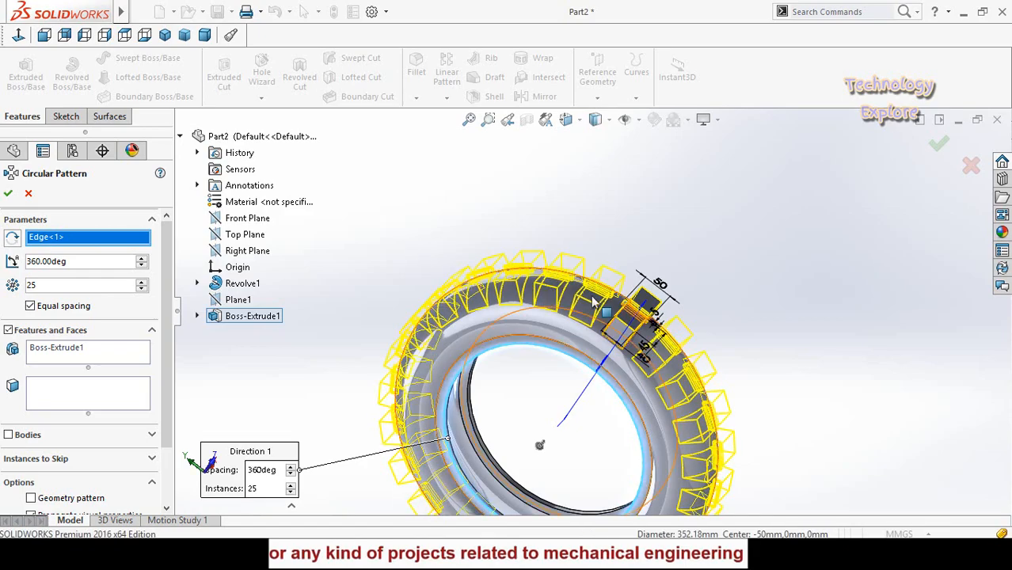
{"action": "scroll", "coordinate": [583, 301], "scroll_direction": "down", "scroll_amount": 5}
{"action": "scroll", "coordinate": [584, 303], "scroll_direction": "up", "scroll_amount": 8}
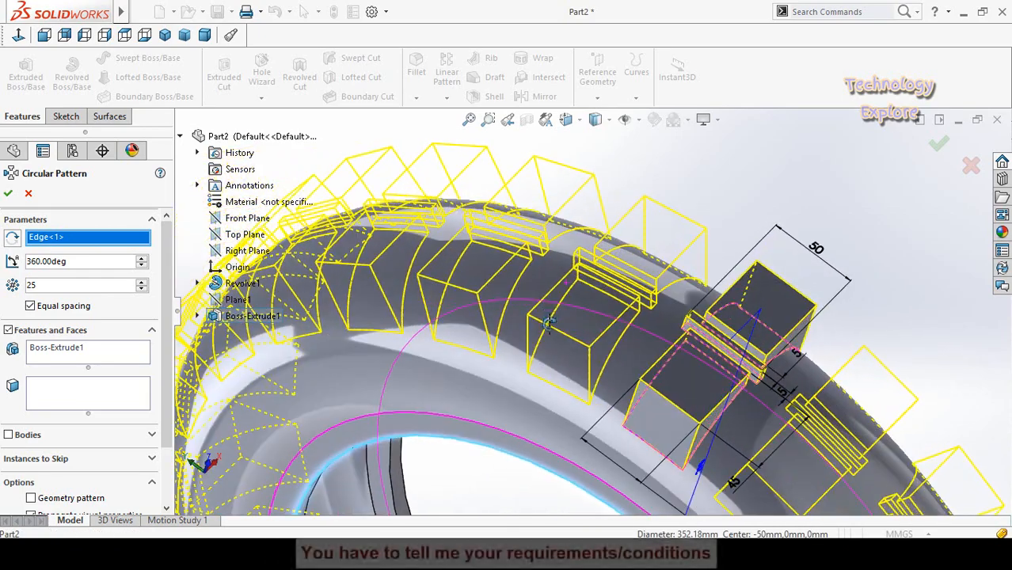
{"action": "scroll", "coordinate": [500, 293], "scroll_direction": "down", "scroll_amount": 3}
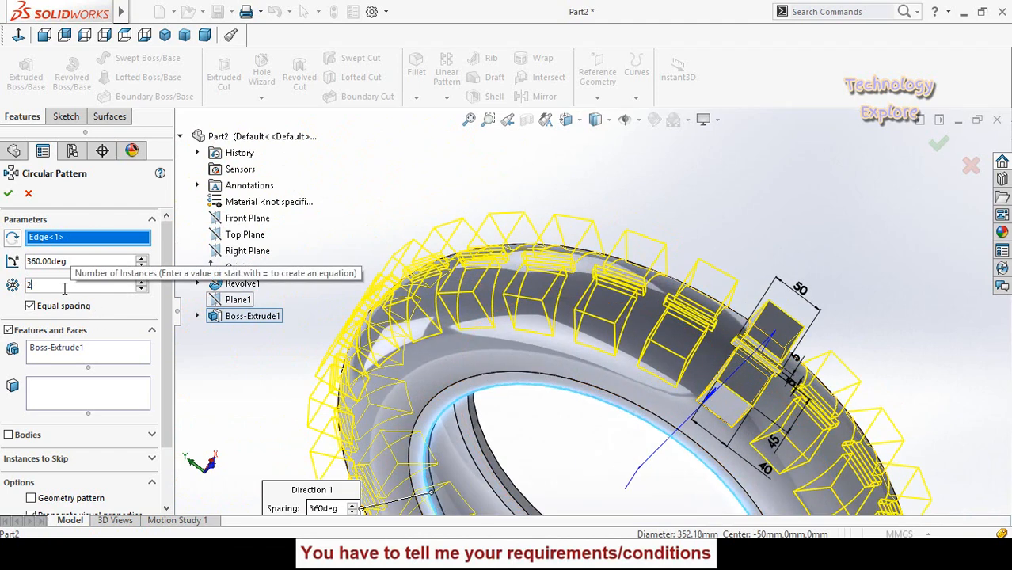
{"action": "type", "text": "8"}
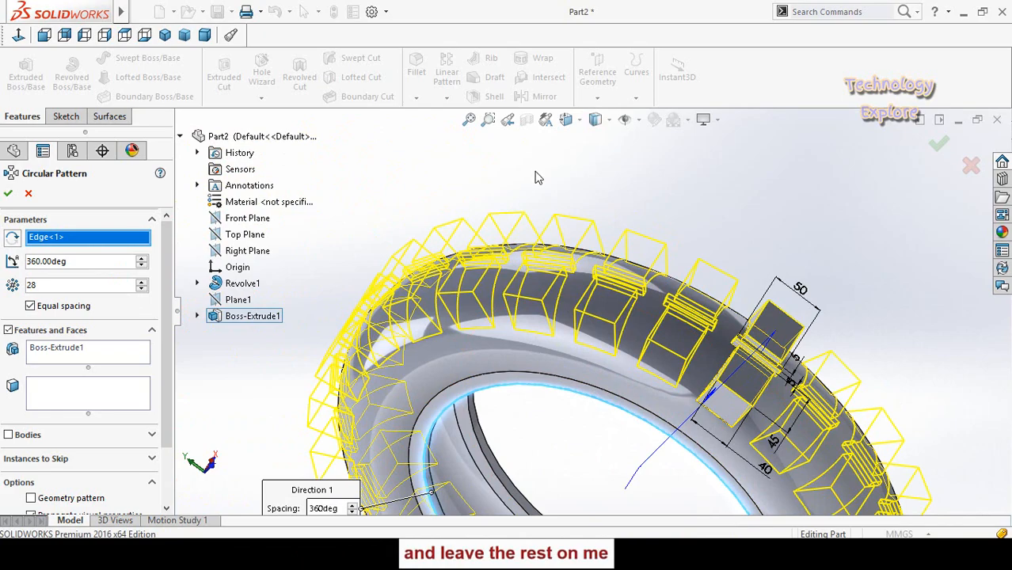
{"action": "mouse_move", "coordinate": [544, 177]}
{"action": "middle_mouse_down"}
{"action": "mouse_move", "coordinate": [517, 181]}
{"action": "mouse_move", "coordinate": [540, 171]}
{"action": "middle_mouse_up"}
{"action": "scroll", "coordinate": [547, 172], "scroll_direction": "up", "scroll_amount": 4}
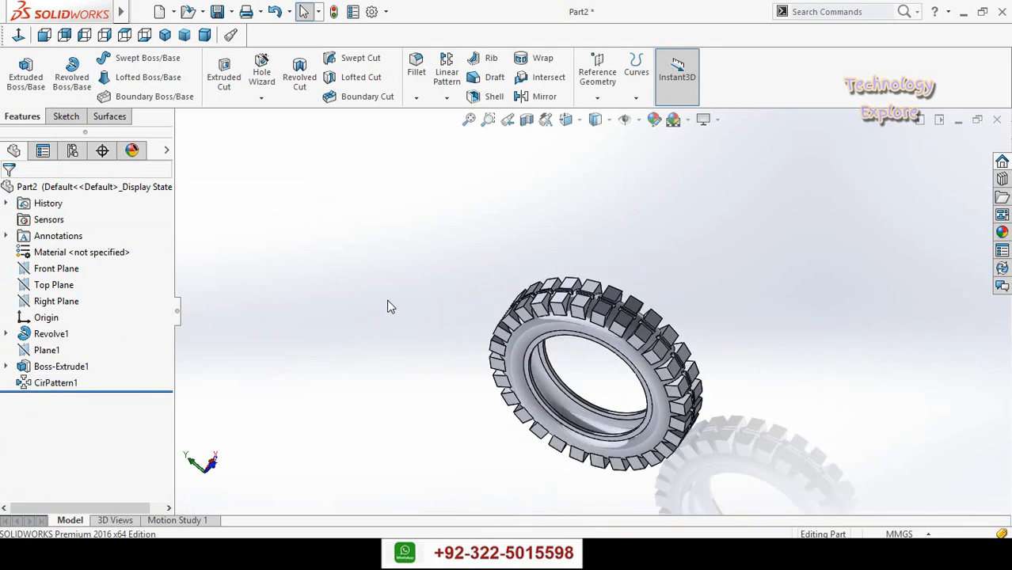
Start a sketch on the Front Plane and draw a three-point arc about 132 mm wide over the top of the tread.
{"action": "middle_click_drag", "start_coordinate": [388, 306], "coordinate": [356, 268]}
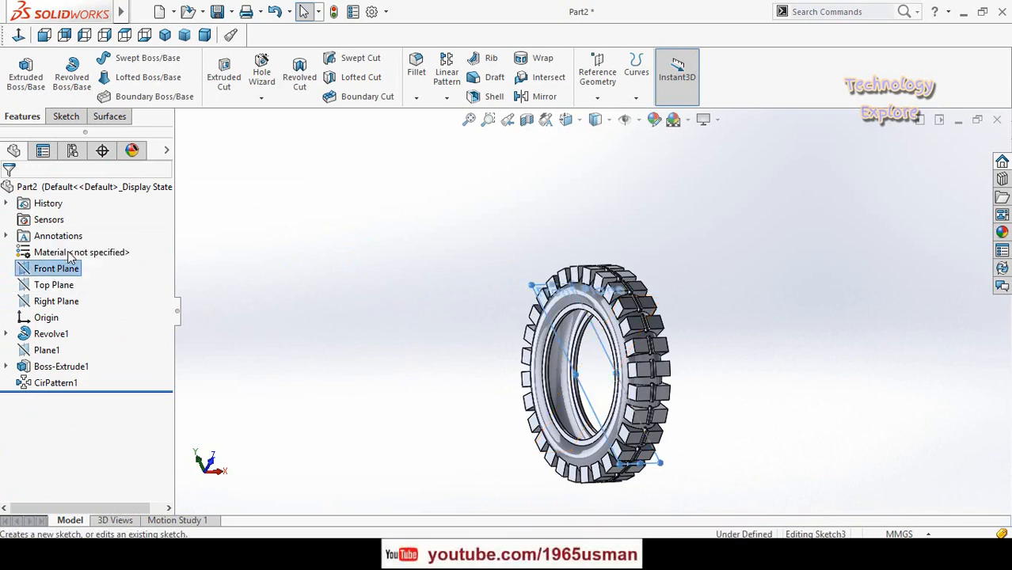
{"action": "left_click", "coordinate": [20, 36]}
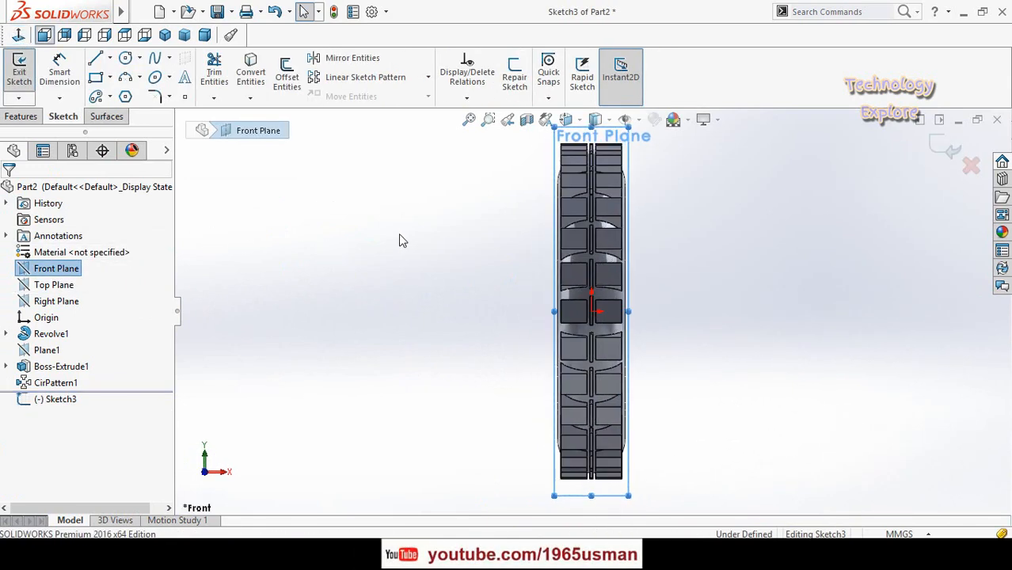
{"action": "scroll", "coordinate": [589, 217], "scroll_direction": "down", "scroll_amount": 5}
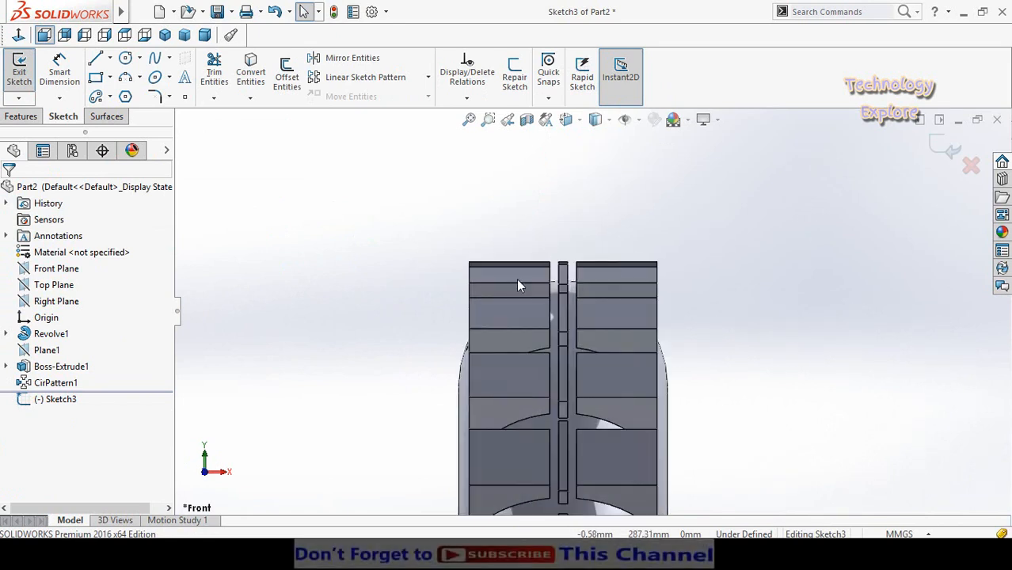
{"action": "left_click", "coordinate": [125, 78]}
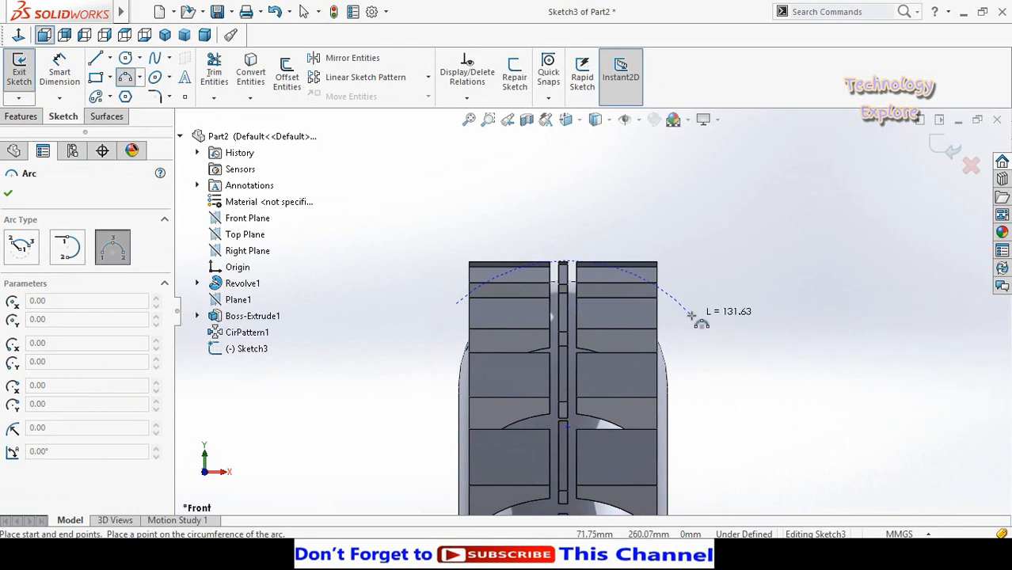
{"action": "left_click", "coordinate": [580, 236]}
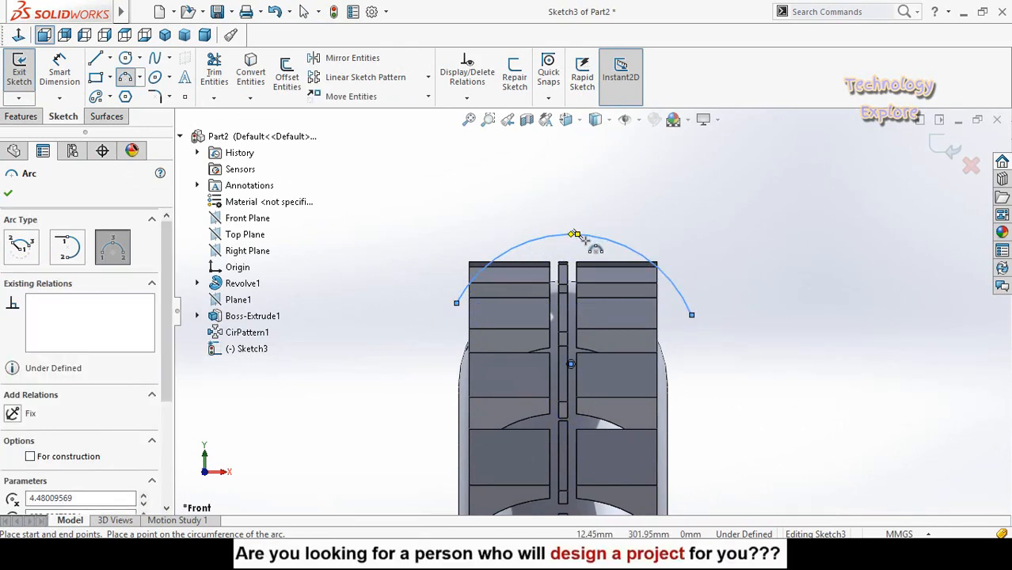
{"action": "key", "text": "Escape"}
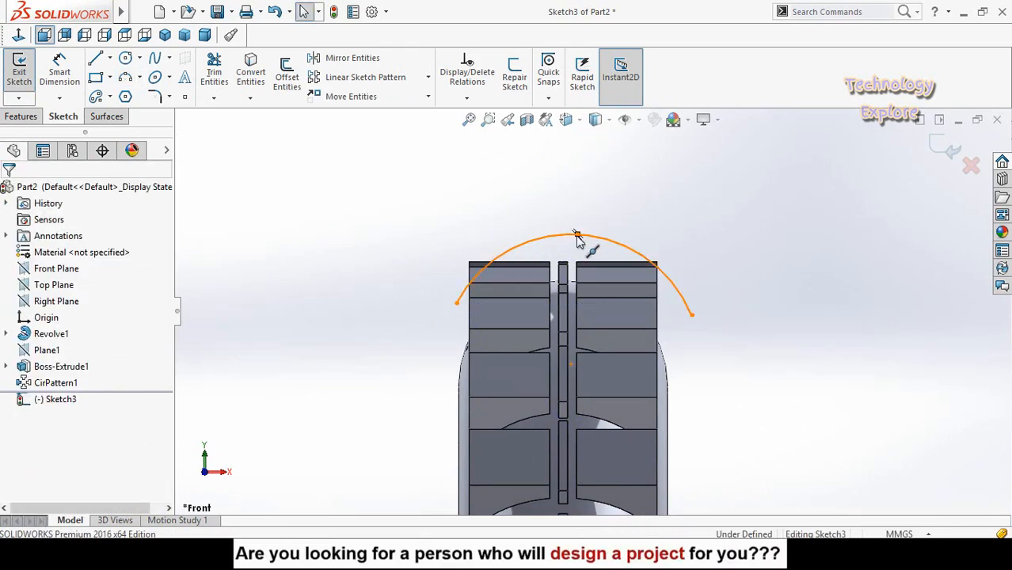
Add a vertical relation between the arc's midpoint and the origin.
{"action": "left_click", "coordinate": [577, 236]}
{"action": "scroll", "coordinate": [583, 305], "scroll_direction": "up", "scroll_amount": 6}
{"action": "scroll", "coordinate": [587, 483], "scroll_direction": "down", "scroll_amount": 5}
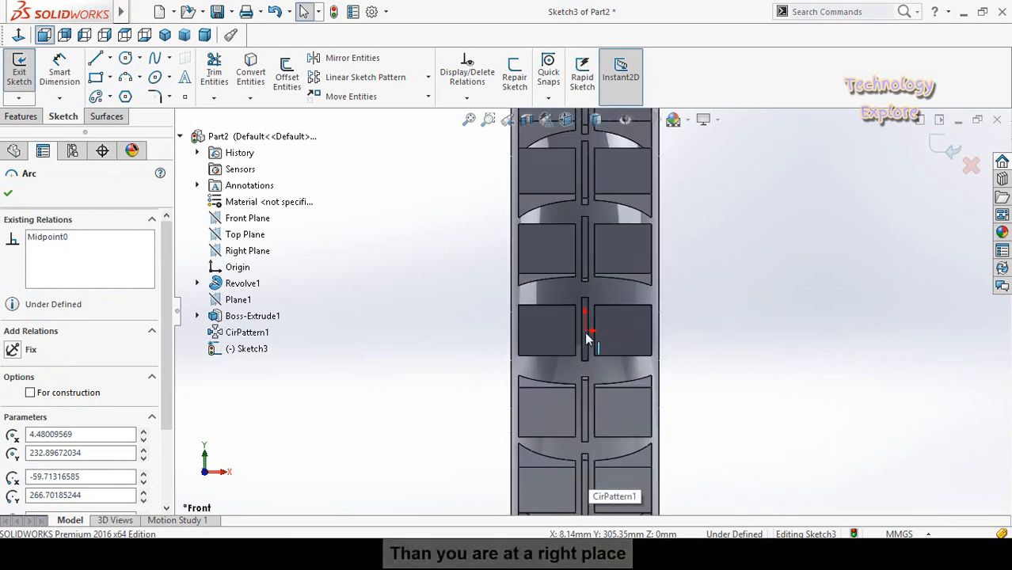
{"action": "left_click", "coordinate": [585, 332], "text": "ctrl"}
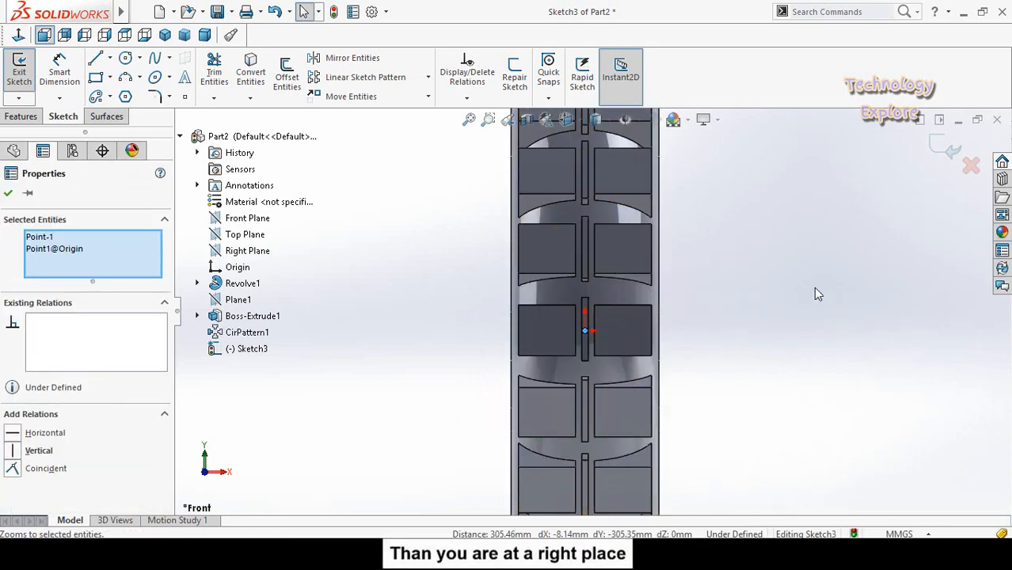
{"action": "key", "text": "f"}
{"action": "scroll", "coordinate": [619, 204], "scroll_direction": "down", "scroll_amount": 3}
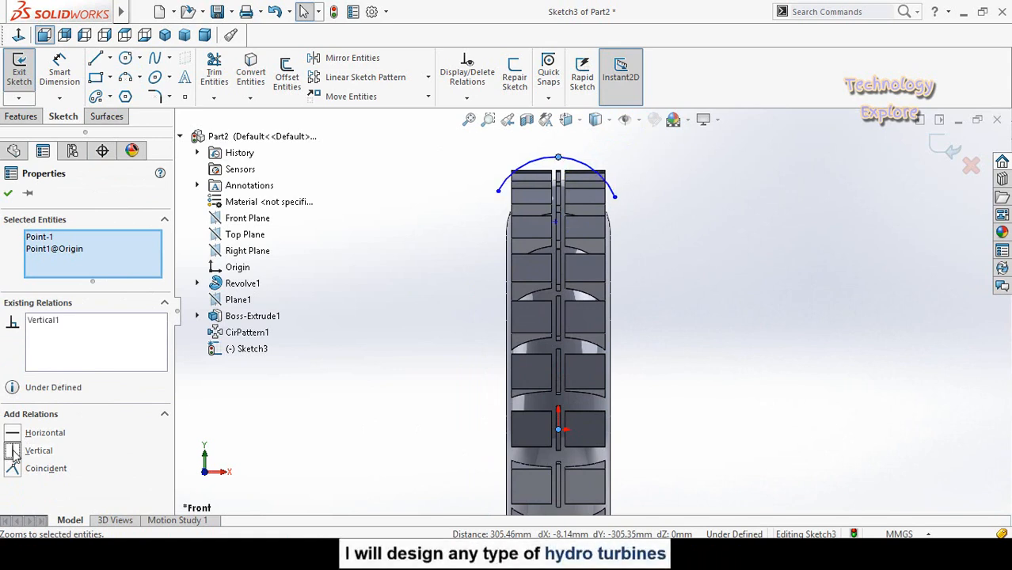
{"action": "left_click", "coordinate": [427, 198]}
Draw connected lines from one arc end around above the tread to the other, closing a profile whose far side is about 79 mm high.
{"action": "scroll", "coordinate": [484, 179], "scroll_direction": "down", "scroll_amount": 2}
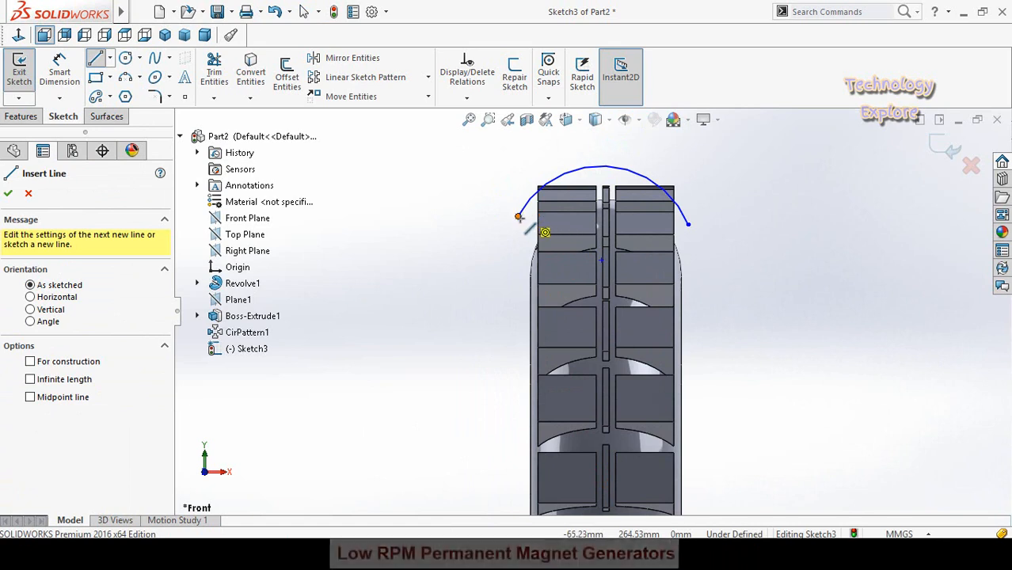
{"action": "left_click", "coordinate": [519, 216]}
{"action": "scroll", "coordinate": [485, 176], "scroll_direction": "up", "scroll_amount": 1}
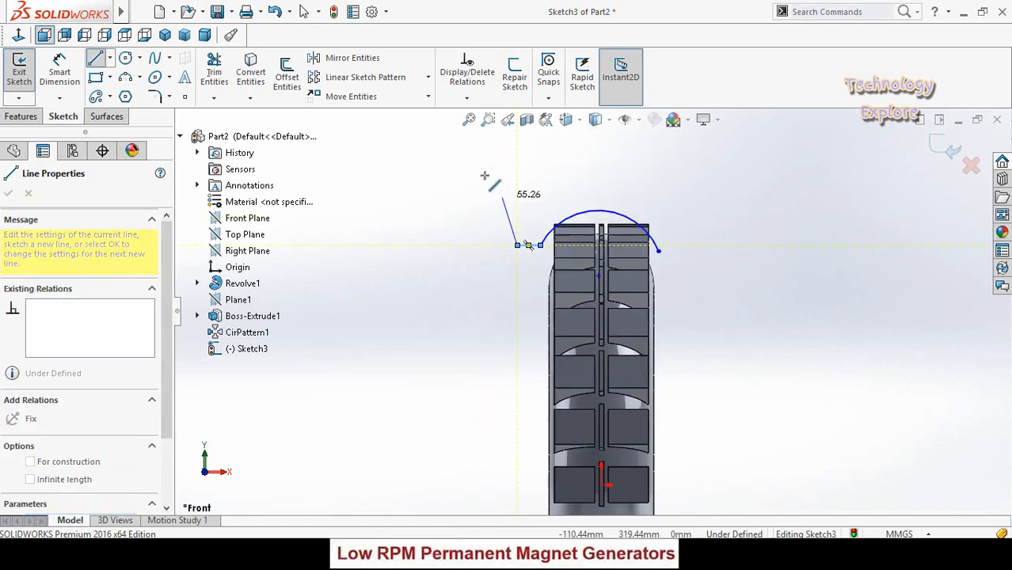
{"action": "left_click", "coordinate": [516, 173]}
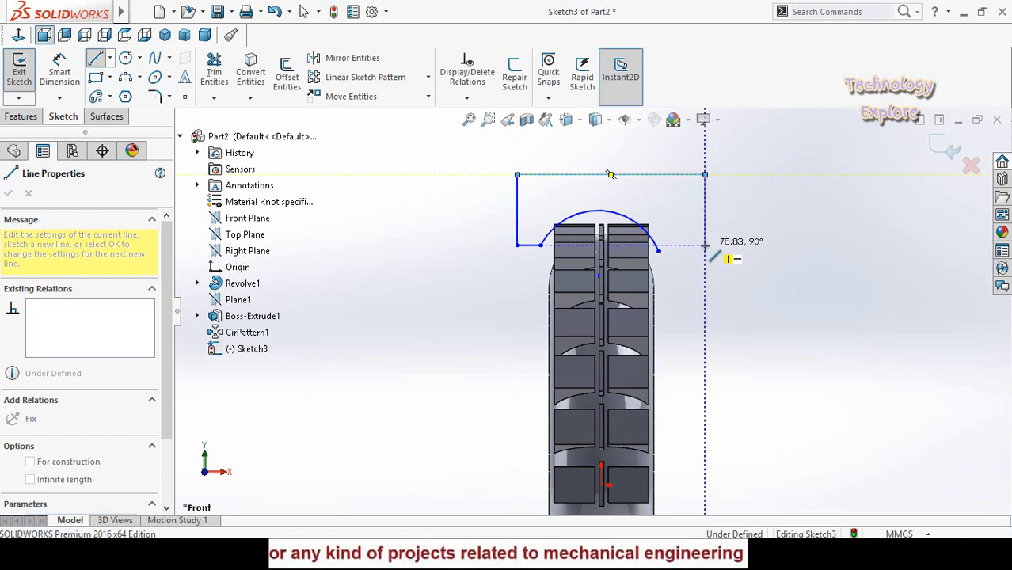
{"action": "left_click", "coordinate": [705, 245]}
{"action": "left_click", "coordinate": [658, 252]}
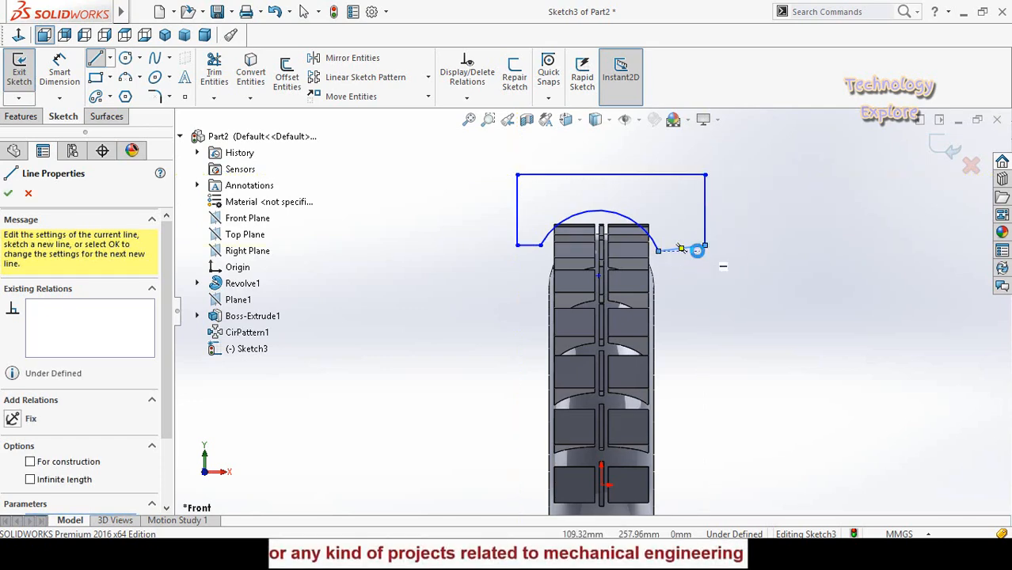
{"action": "key", "text": "Escape"}
Make the sloping lower line of the profile horizontal and add a horizontal relation between the arc's two endpoints.
{"action": "left_click", "coordinate": [695, 248]}
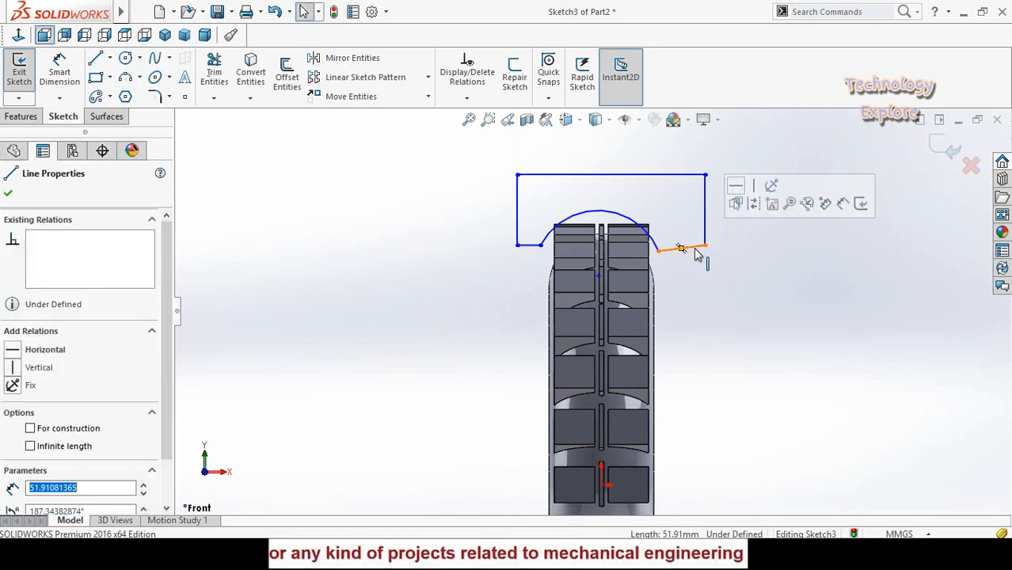
{"action": "left_click", "coordinate": [736, 185]}
{"action": "left_click", "coordinate": [716, 283]}
{"action": "scroll", "coordinate": [668, 264], "scroll_direction": "down", "scroll_amount": 4}
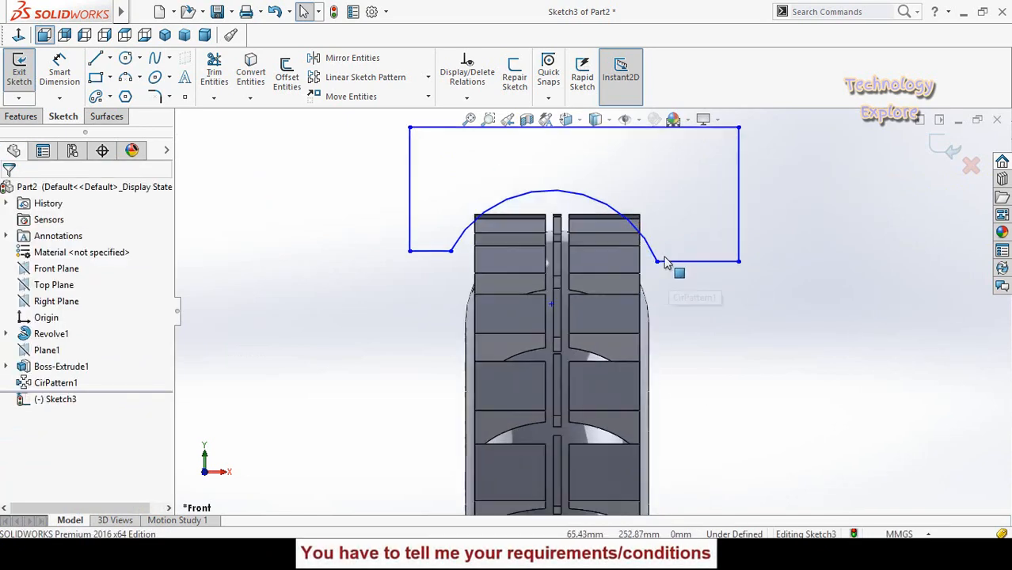
{"action": "left_click", "coordinate": [656, 262]}
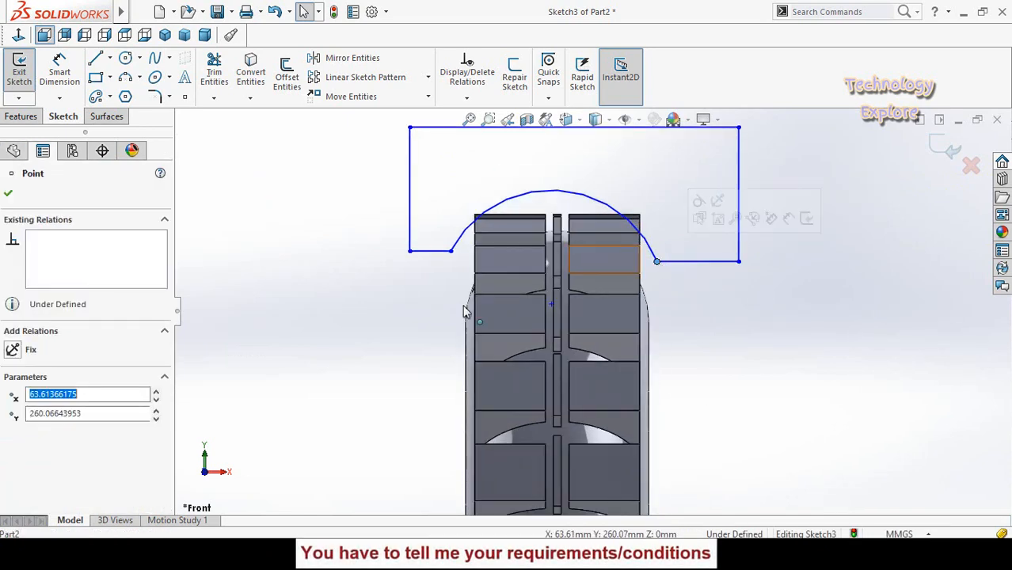
{"action": "left_click", "coordinate": [451, 251], "text": "ctrl"}
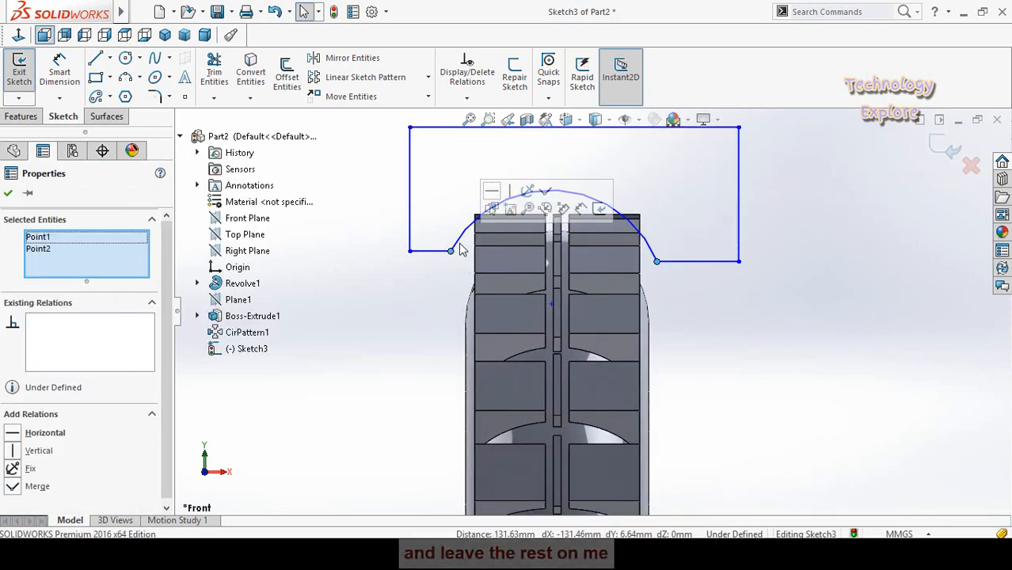
{"action": "left_click", "coordinate": [491, 193]}
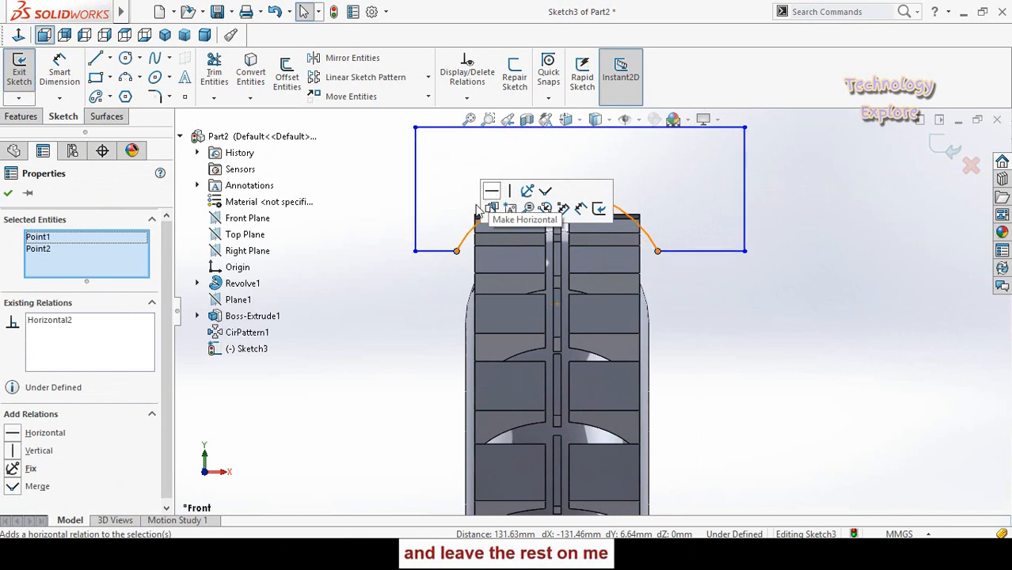
{"action": "left_click", "coordinate": [658, 253]}
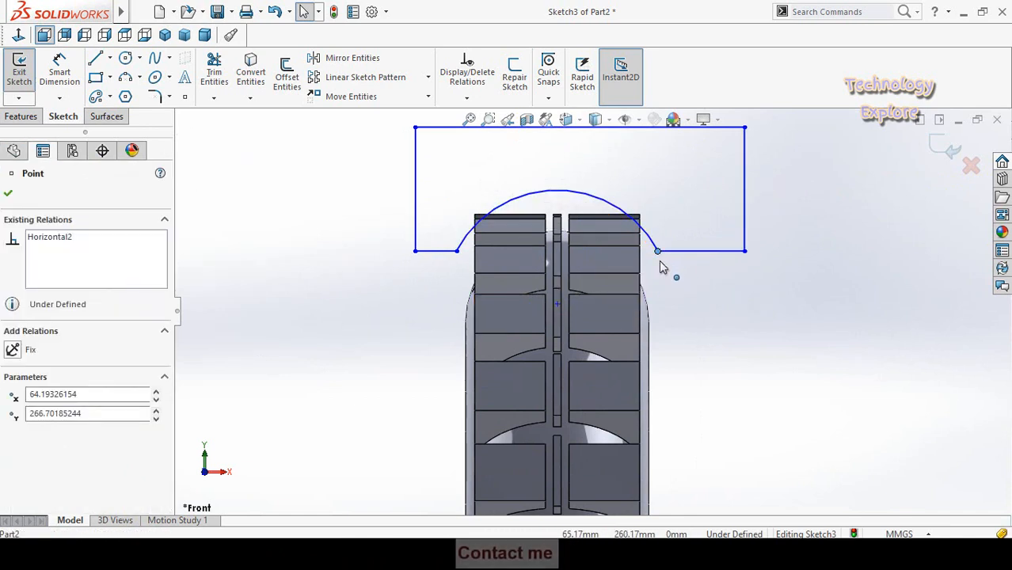
{"action": "left_click", "coordinate": [714, 294]}
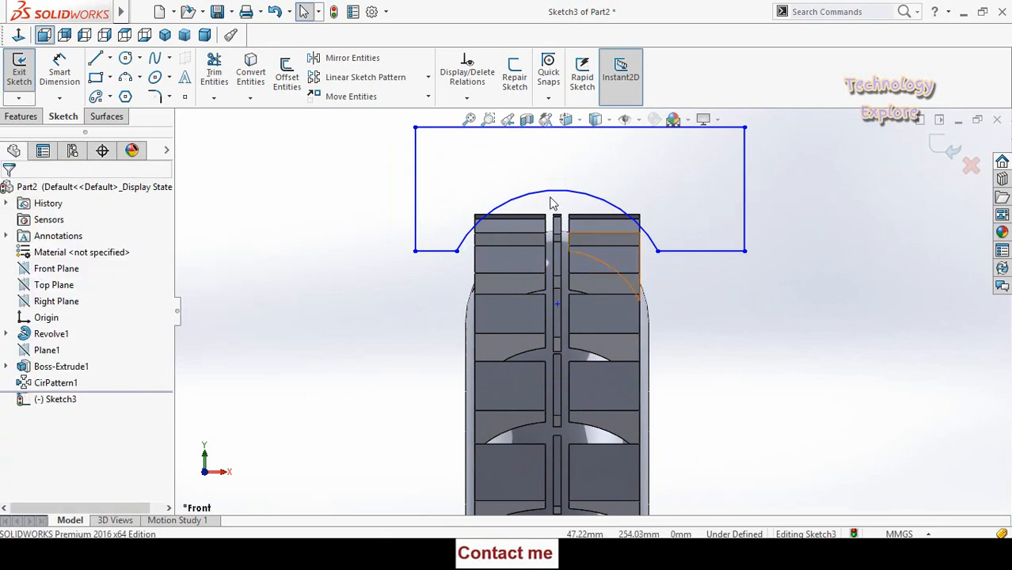
Reshape the arc into a flatter curve by lowering its crown to the tread's top surface and adjusting the height of its endpoints.
{"action": "scroll", "coordinate": [551, 201], "scroll_direction": "down", "scroll_amount": 2}
{"action": "left_click_drag", "start_coordinate": [567, 205], "coordinate": [568, 243]}
{"action": "left_click", "coordinate": [396, 339]}
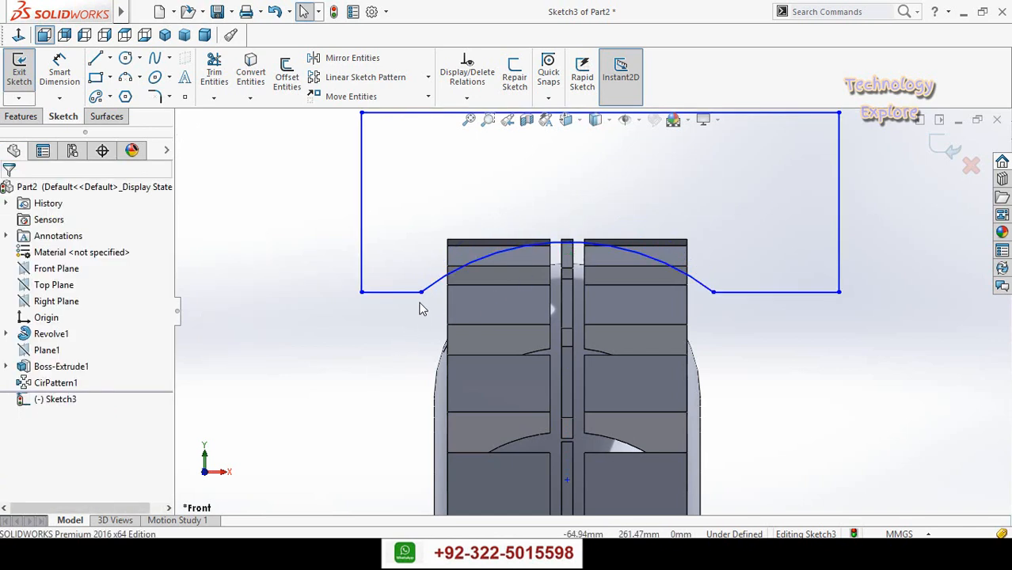
{"action": "left_click_drag", "start_coordinate": [421, 292], "coordinate": [421, 263]}
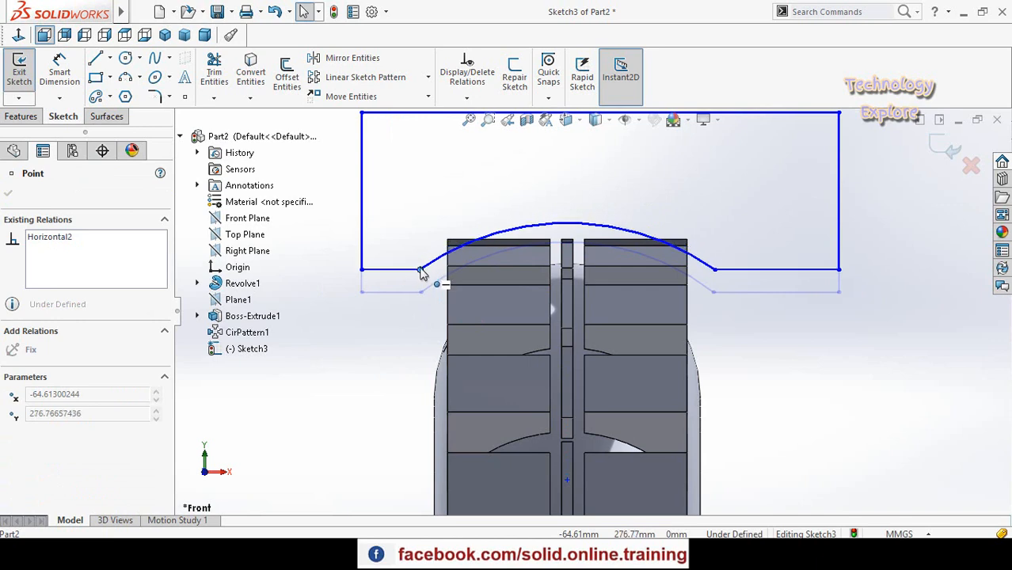
{"action": "left_click", "coordinate": [389, 323]}
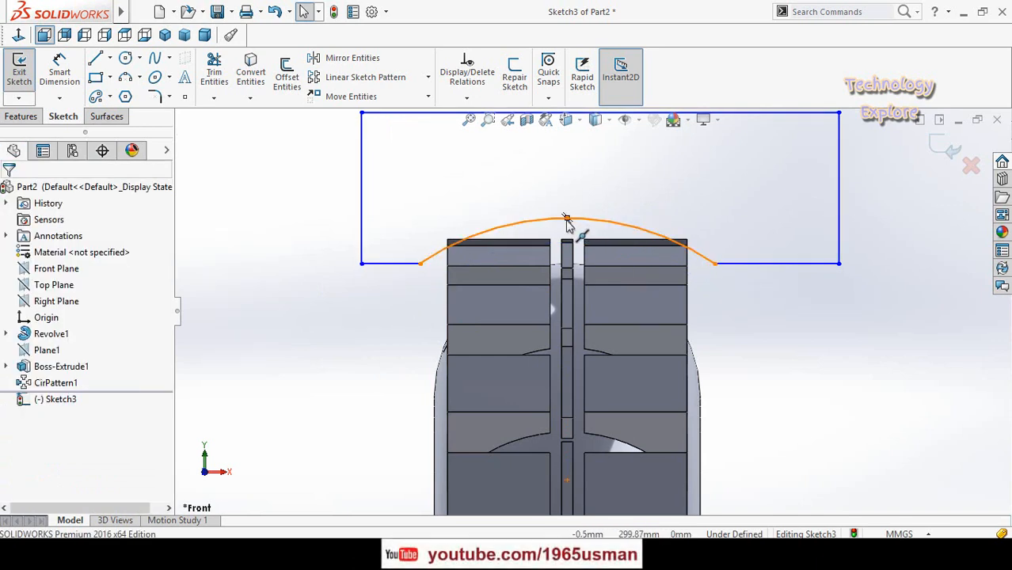
{"action": "left_click_drag", "start_coordinate": [567, 223], "coordinate": [567, 243]}
{"action": "left_click", "coordinate": [378, 313]}
{"action": "left_click", "coordinate": [420, 264]}
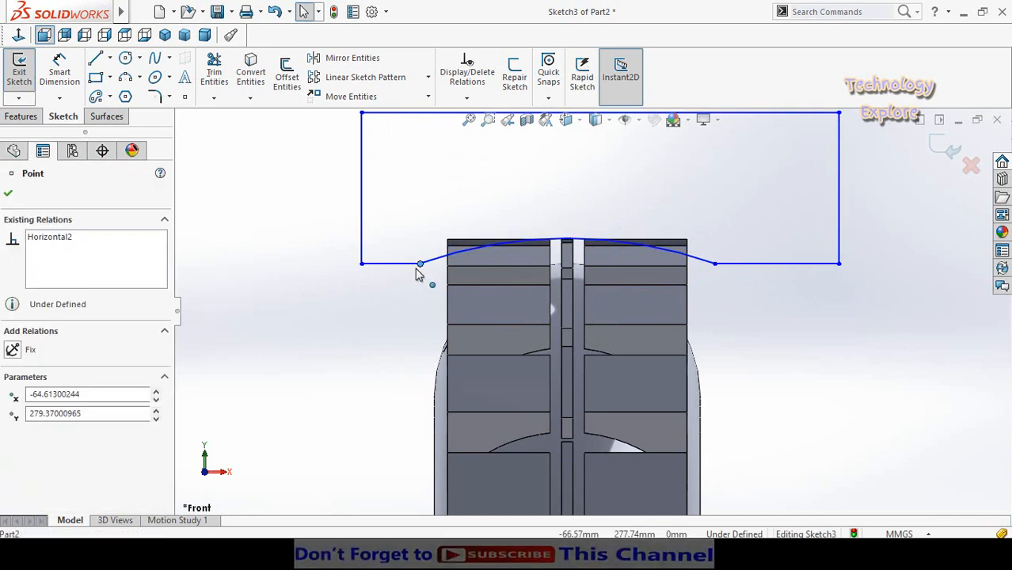
{"action": "left_click_drag", "start_coordinate": [416, 278], "coordinate": [415, 269]}
{"action": "left_click", "coordinate": [400, 325]}
{"action": "scroll", "coordinate": [400, 325], "scroll_direction": "up", "scroll_amount": 2}
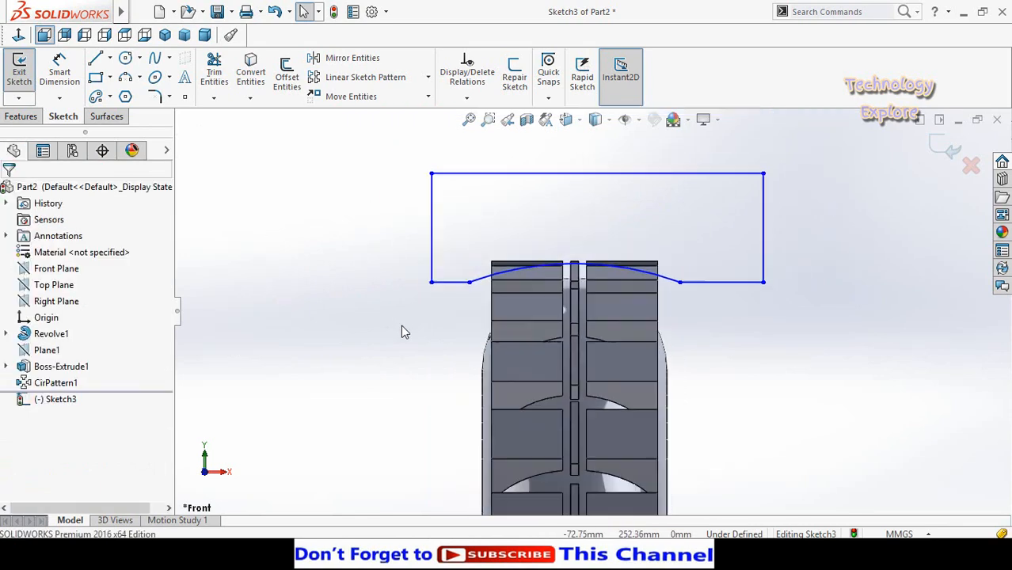
Draw a horizontal centerline about 323 mm long through the origin as the revolve axis.
{"action": "scroll", "coordinate": [517, 400], "scroll_direction": "up", "scroll_amount": 4}
{"action": "scroll", "coordinate": [668, 474], "scroll_direction": "up", "scroll_amount": 1}
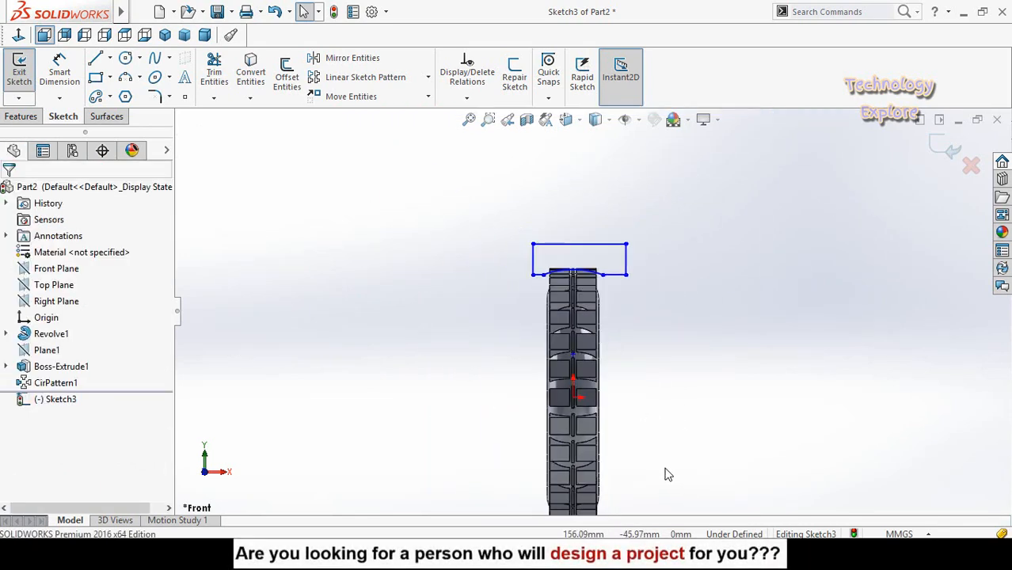
{"action": "scroll", "coordinate": [665, 470], "scroll_direction": "down", "scroll_amount": 2}
{"action": "left_click", "coordinate": [110, 60]}
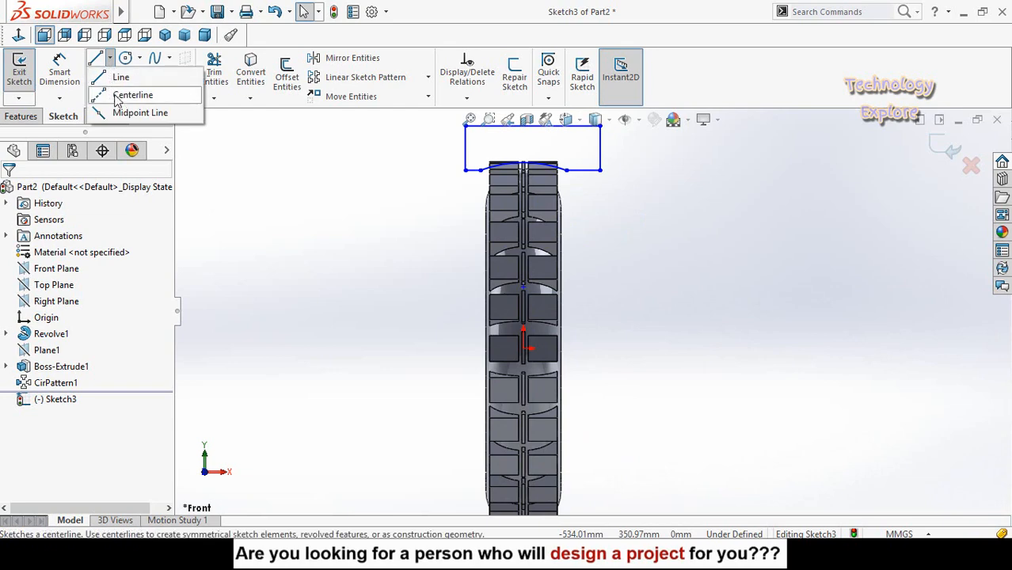
{"action": "left_click", "coordinate": [119, 94]}
{"action": "left_click", "coordinate": [427, 348]}
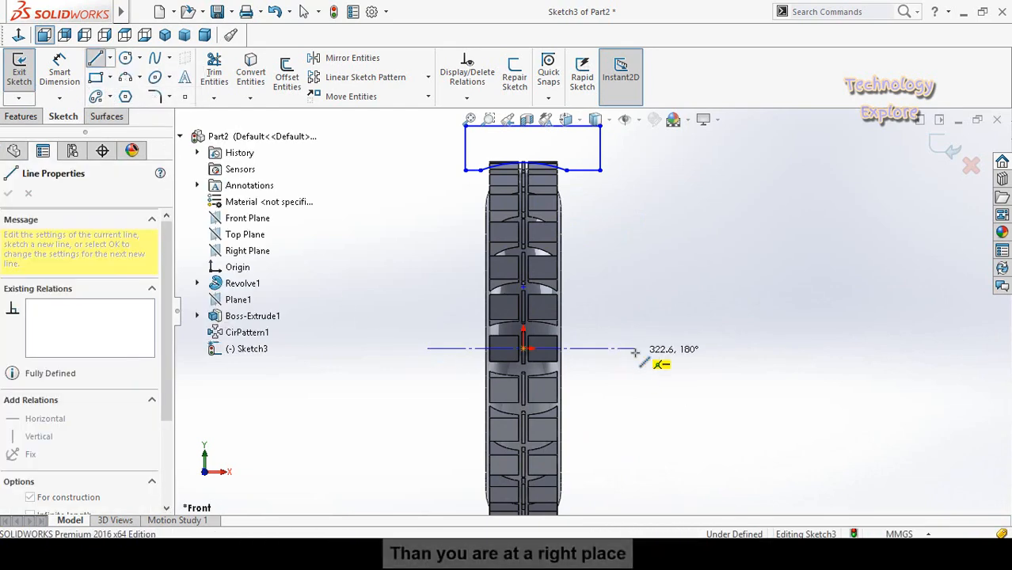
{"action": "left_click", "coordinate": [635, 348]}
{"action": "key", "text": "Escape"}
{"action": "scroll", "coordinate": [628, 337], "scroll_direction": "up", "scroll_amount": 3}
{"action": "scroll", "coordinate": [582, 226], "scroll_direction": "down", "scroll_amount": 3}
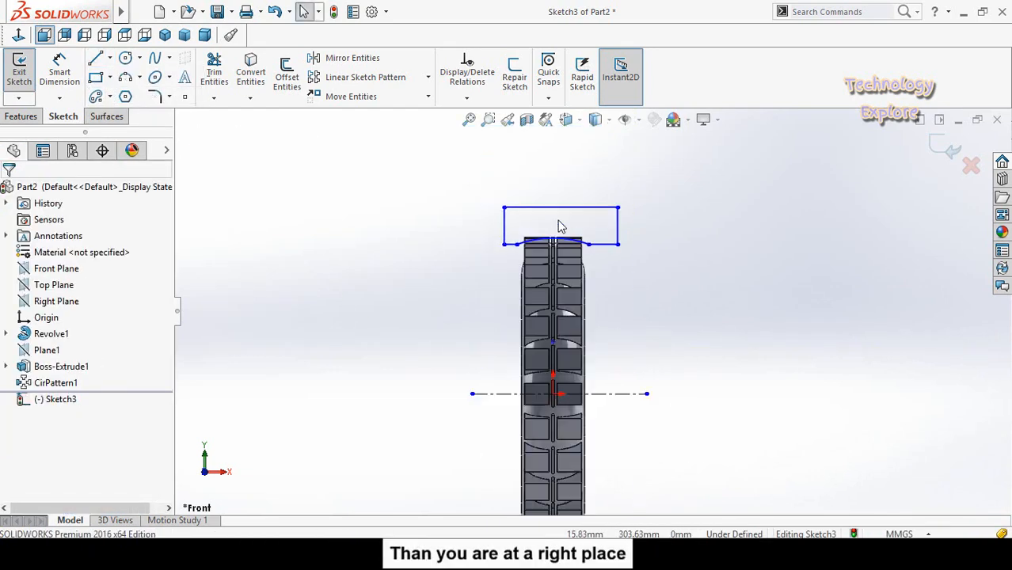
Cut the profile 360 degrees around the centerline with Revolved Cut to round off the tread blocks, and inspect the result.
{"action": "left_click", "coordinate": [21, 117]}
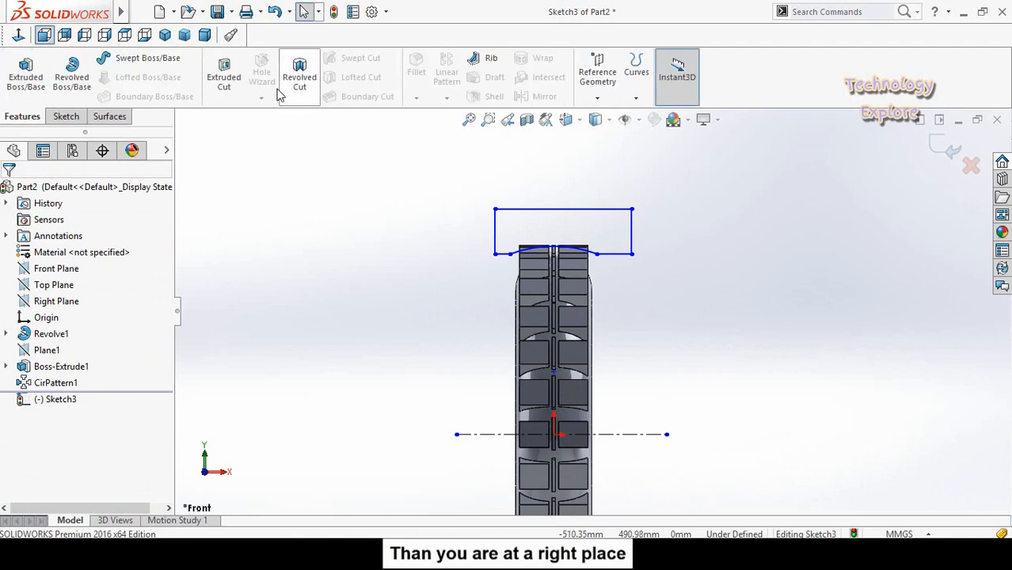
{"action": "left_click", "coordinate": [300, 77]}
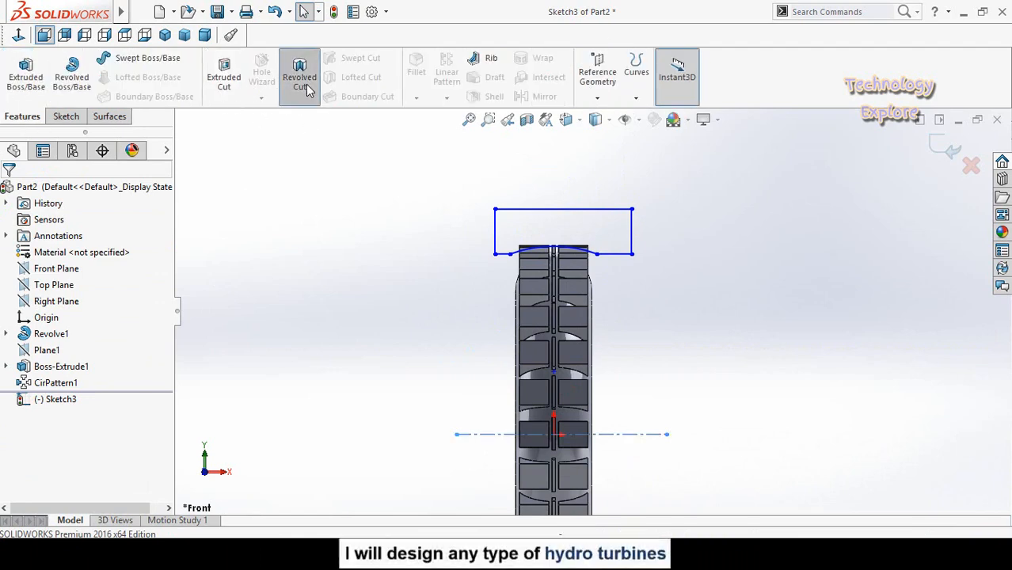
{"action": "middle_click_drag", "start_coordinate": [356, 278], "coordinate": [463, 321]}
{"action": "left_click", "coordinate": [8, 194]}
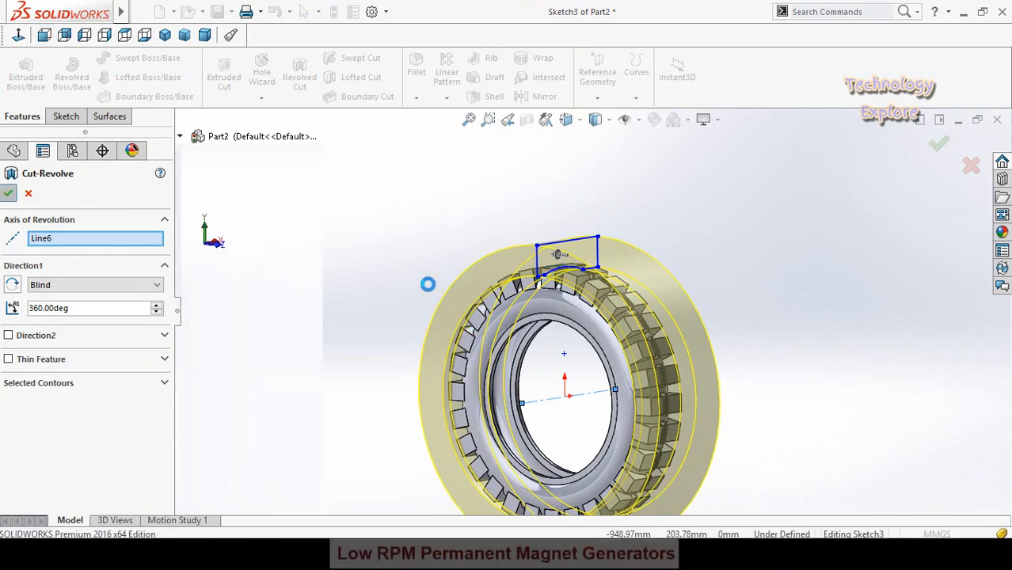
{"action": "middle_click_drag", "start_coordinate": [409, 247], "coordinate": [584, 322]}
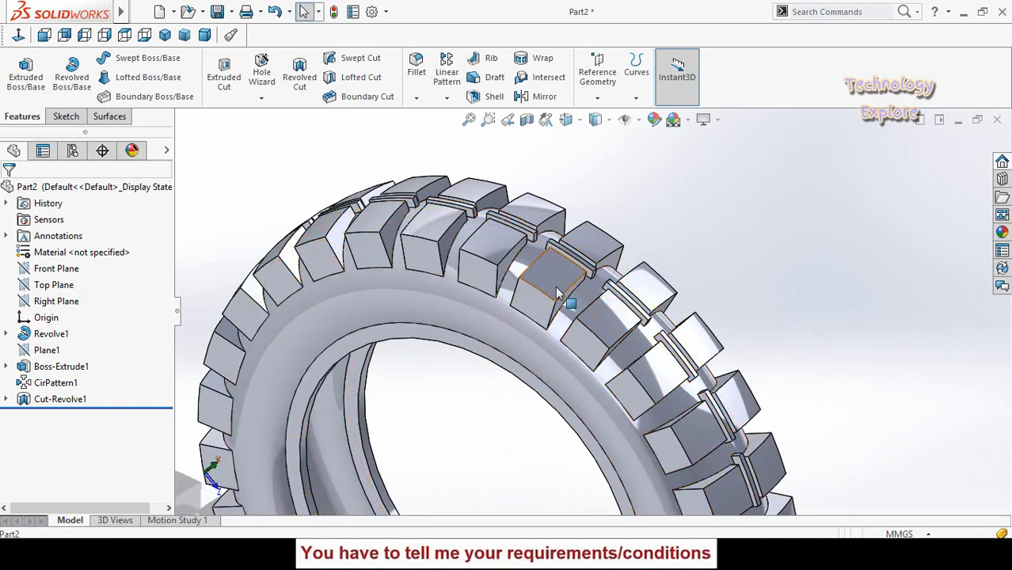
{"action": "scroll", "coordinate": [567, 302], "scroll_direction": "up", "scroll_amount": 2}
{"action": "scroll", "coordinate": [576, 309], "scroll_direction": "up", "scroll_amount": 2}
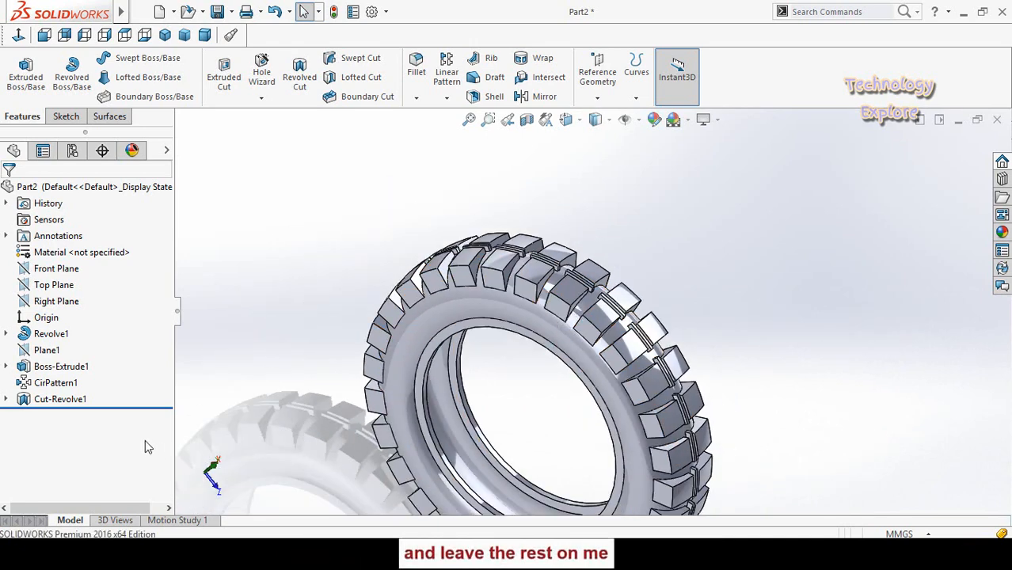
Set the tread blocks' circular pattern to 30 equally spaced instances over 360 degrees and inspect the tyre.
{"action": "left_click", "coordinate": [49, 383]}
{"action": "left_click", "coordinate": [61, 347]}
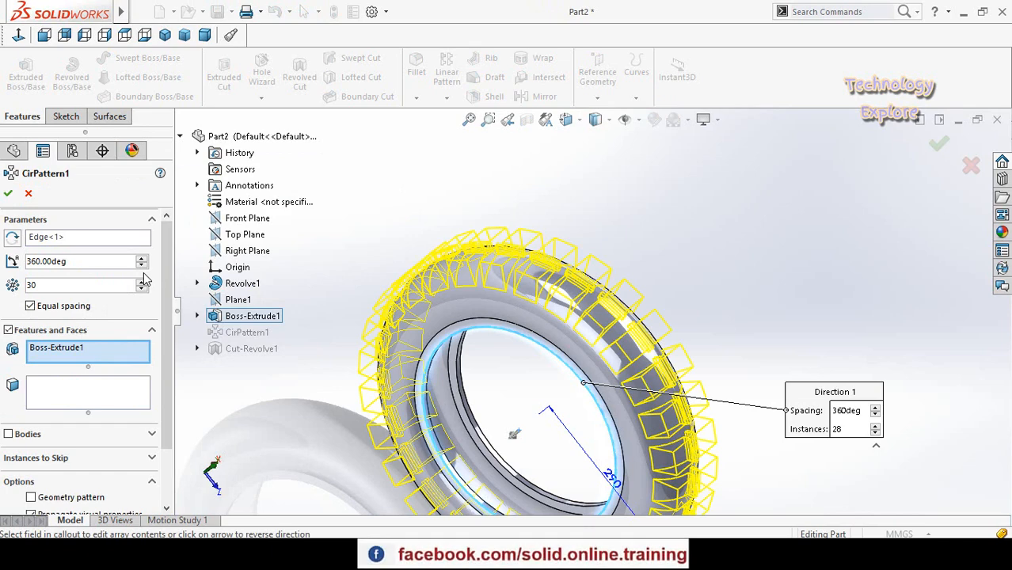
{"action": "left_click", "coordinate": [8, 193]}
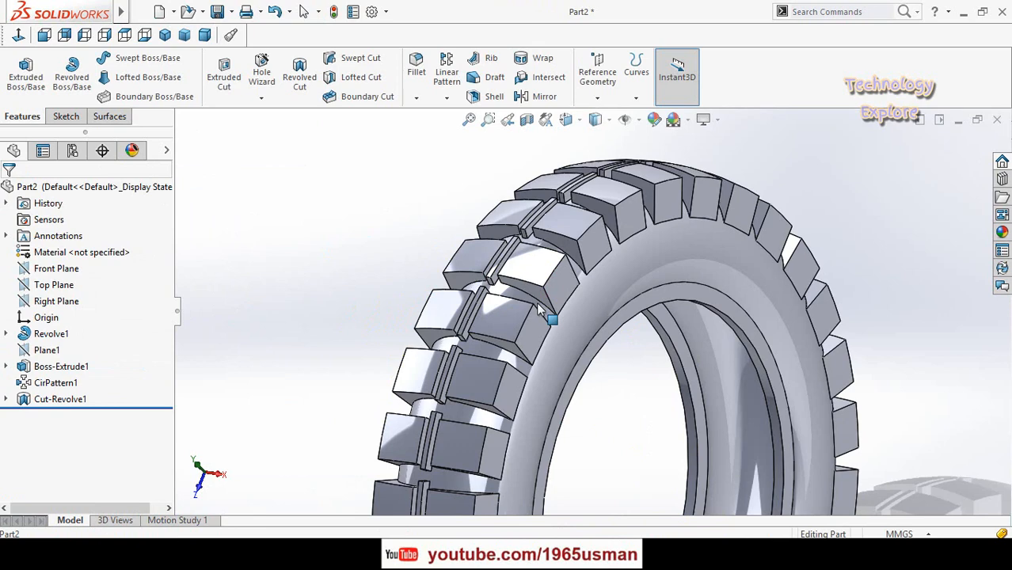
{"action": "scroll", "coordinate": [538, 305], "scroll_direction": "up", "scroll_amount": 5}
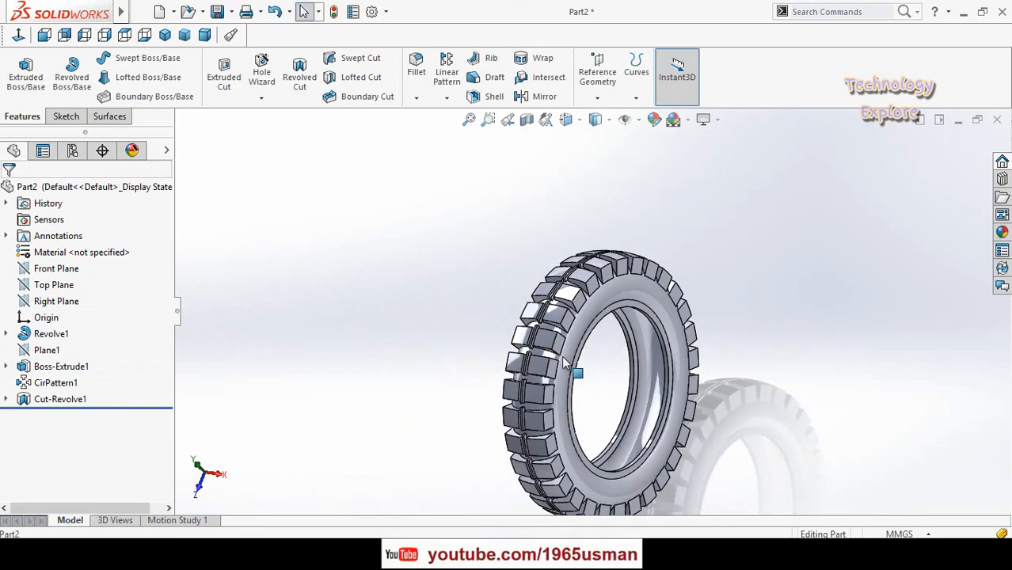
{"action": "middle_click_drag", "start_coordinate": [561, 358], "coordinate": [517, 396]}
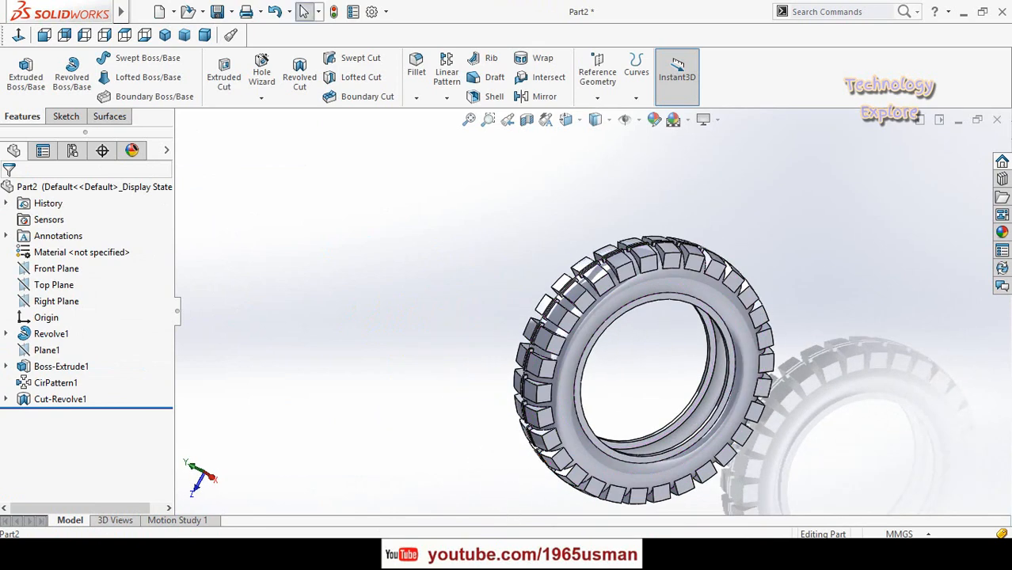
Consult the reference tyre photo in Chrome and start a sketch on the side face of one tread block in SOLIDWORKS.
{"action": "mouse_move", "coordinate": [526, 555]}
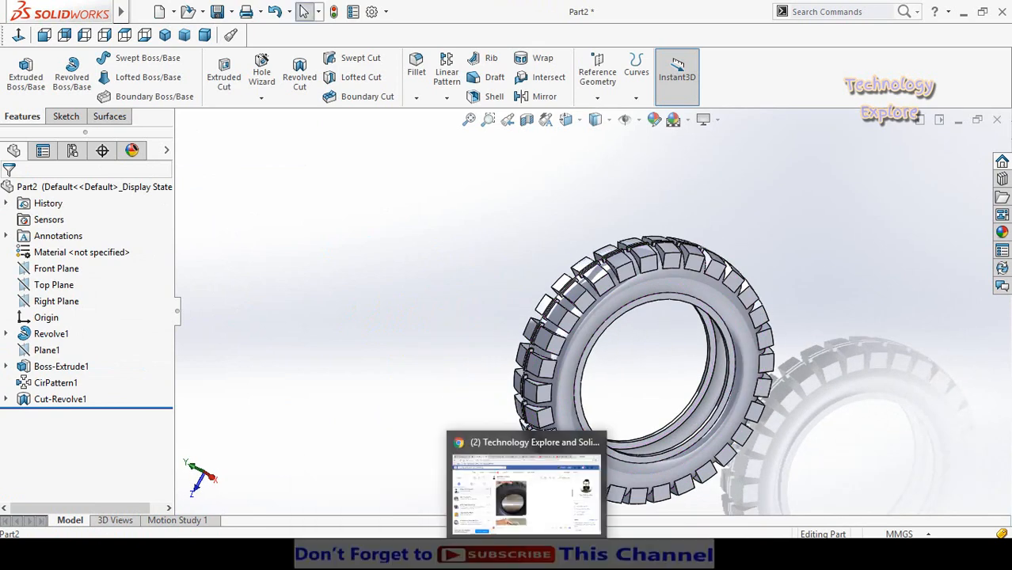
{"action": "left_click", "coordinate": [556, 435]}
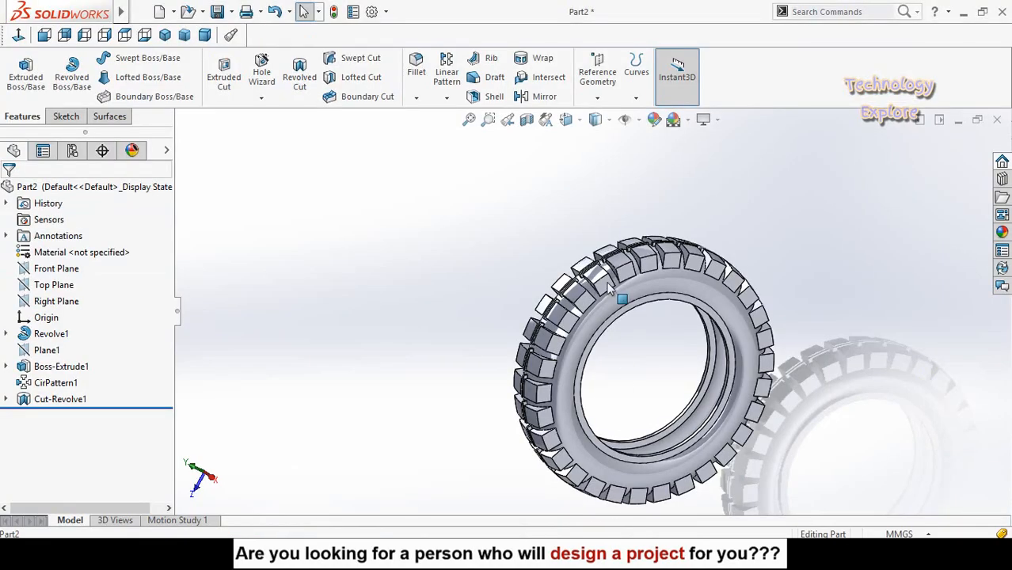
{"action": "scroll", "coordinate": [608, 287], "scroll_direction": "down", "scroll_amount": 2}
{"action": "mouse_move", "coordinate": [618, 305]}
{"action": "middle_mouse_down"}
{"action": "mouse_move", "coordinate": [562, 302]}
{"action": "mouse_move", "coordinate": [601, 306]}
{"action": "middle_mouse_up"}
{"action": "scroll", "coordinate": [601, 305], "scroll_direction": "down", "scroll_amount": 2}
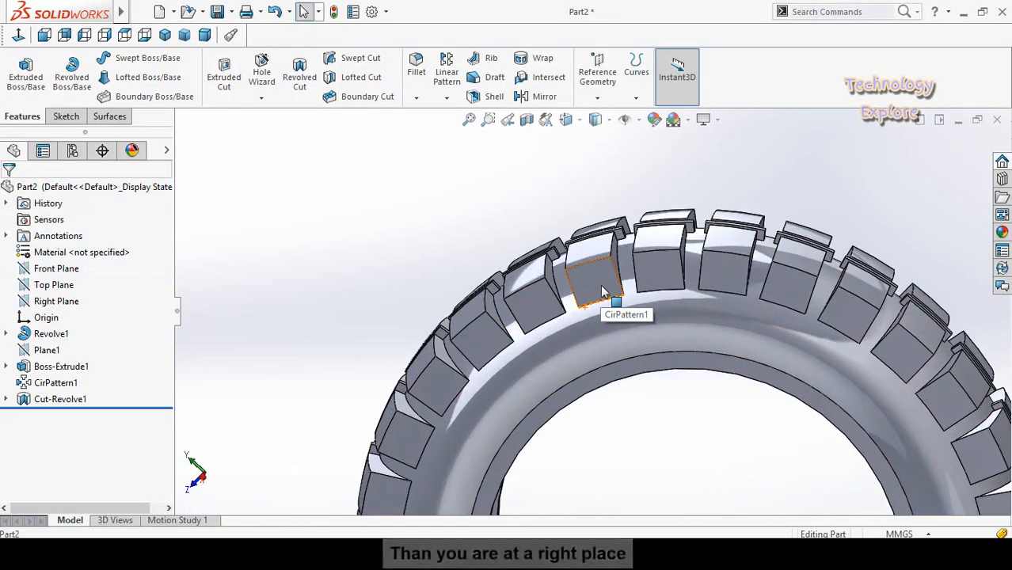
{"action": "left_click", "coordinate": [599, 284]}
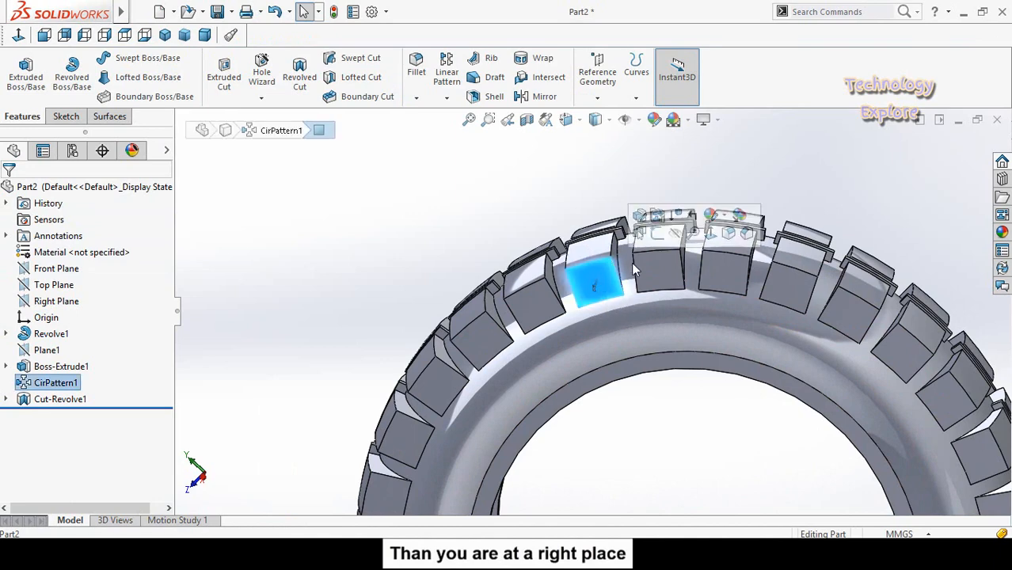
{"action": "left_click", "coordinate": [661, 235]}
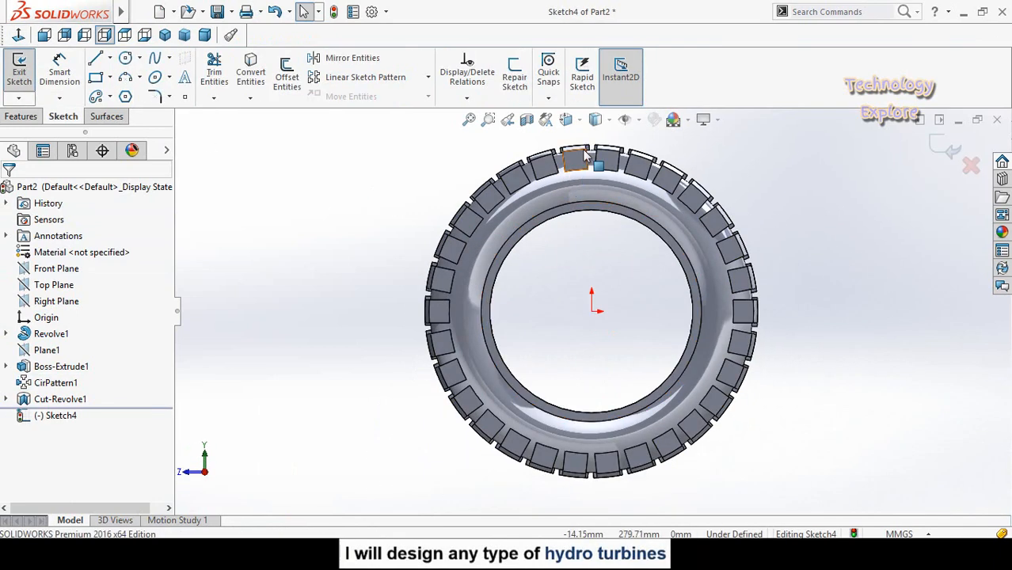
Sketch four upward-curving 3-point arcs across the tread block's side face, one pair near its outer edge and one near its inner edge.
{"action": "scroll", "coordinate": [585, 156], "scroll_direction": "down", "scroll_amount": 3}
{"action": "scroll", "coordinate": [582, 239], "scroll_direction": "down", "scroll_amount": 5}
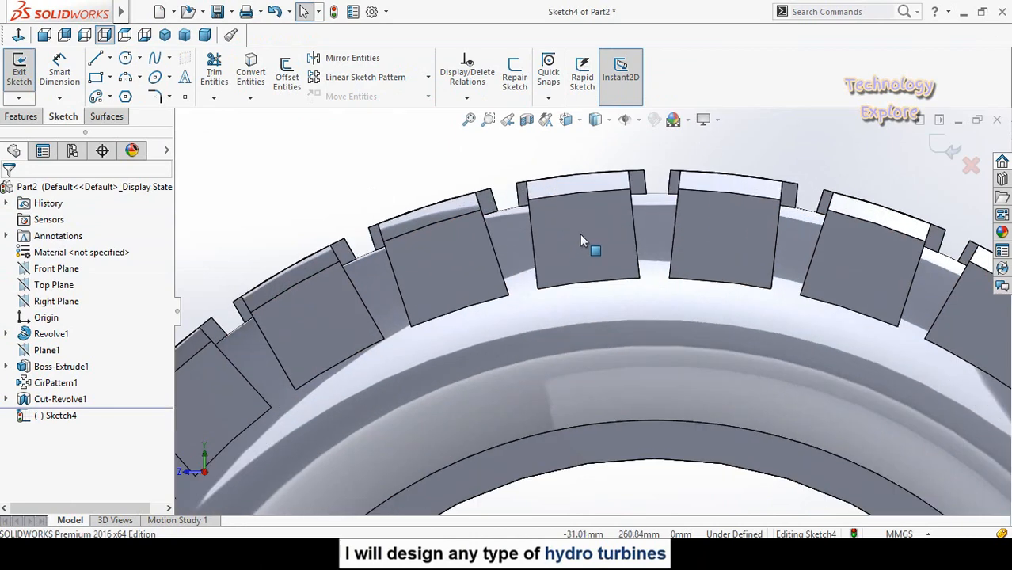
{"action": "scroll", "coordinate": [579, 274], "scroll_direction": "down", "scroll_amount": 3}
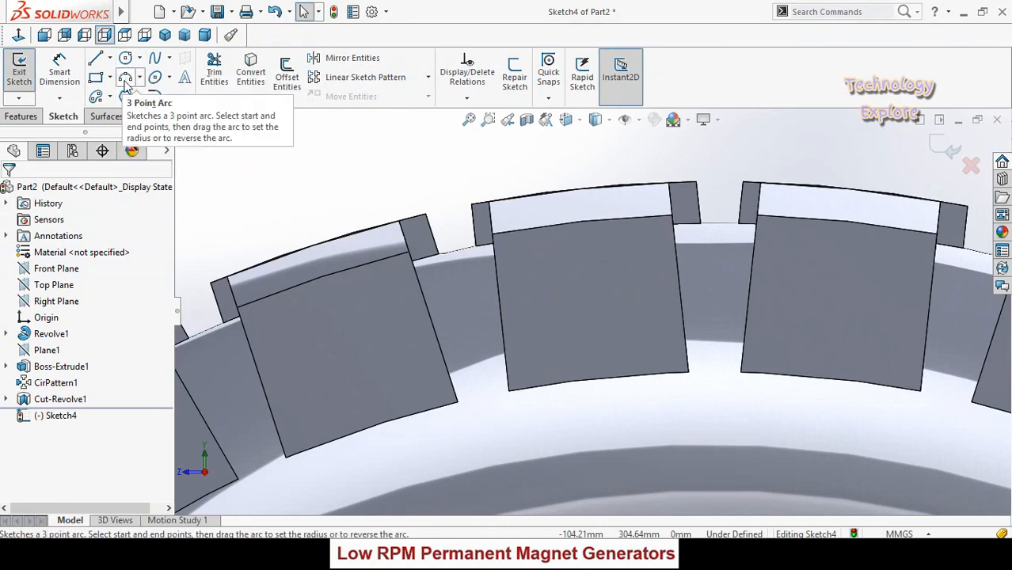
{"action": "left_click", "coordinate": [125, 76]}
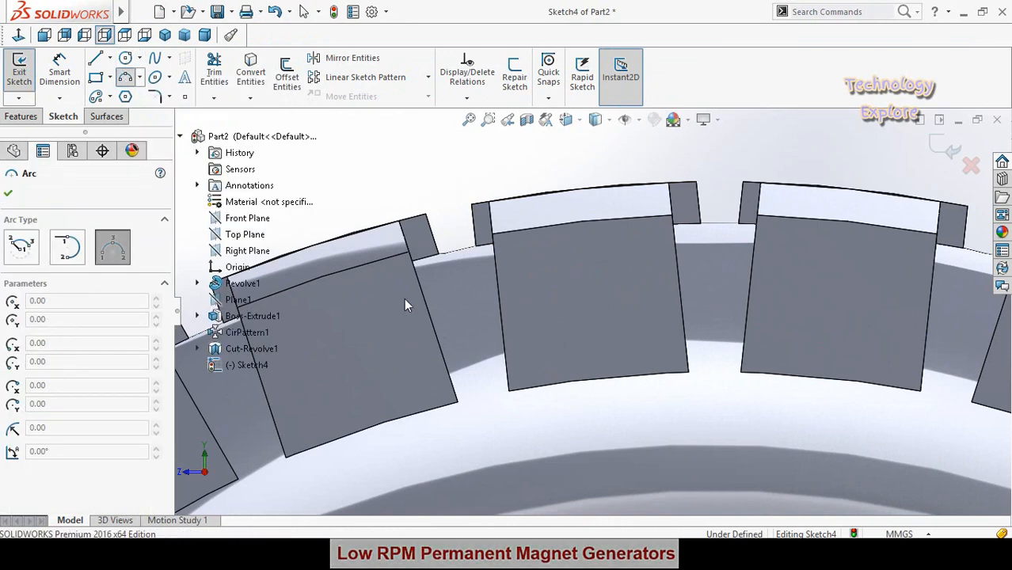
{"action": "left_click", "coordinate": [645, 258]}
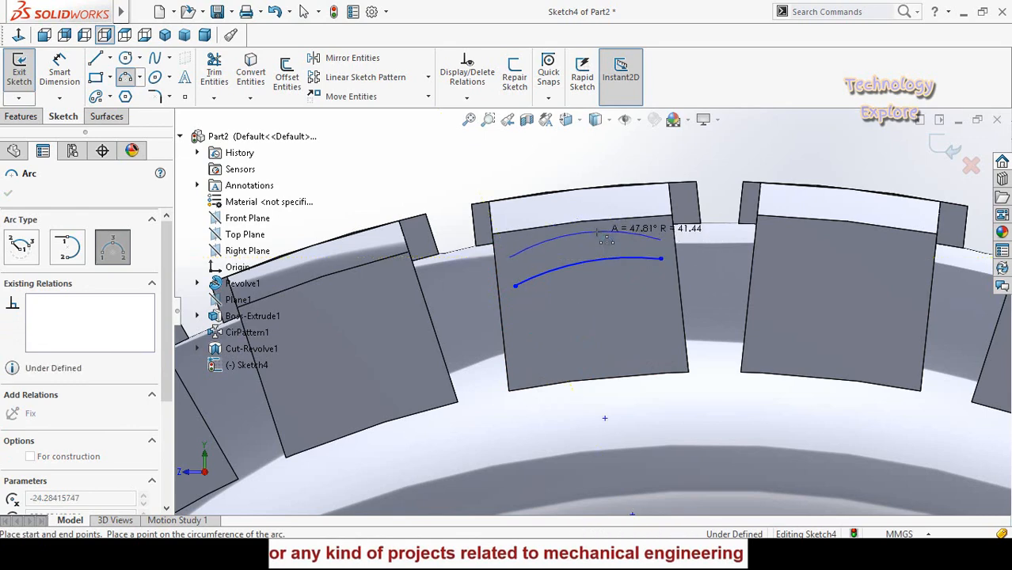
{"action": "left_click", "coordinate": [605, 235]}
{"action": "left_click", "coordinate": [531, 357]}
{"action": "left_click", "coordinate": [667, 325]}
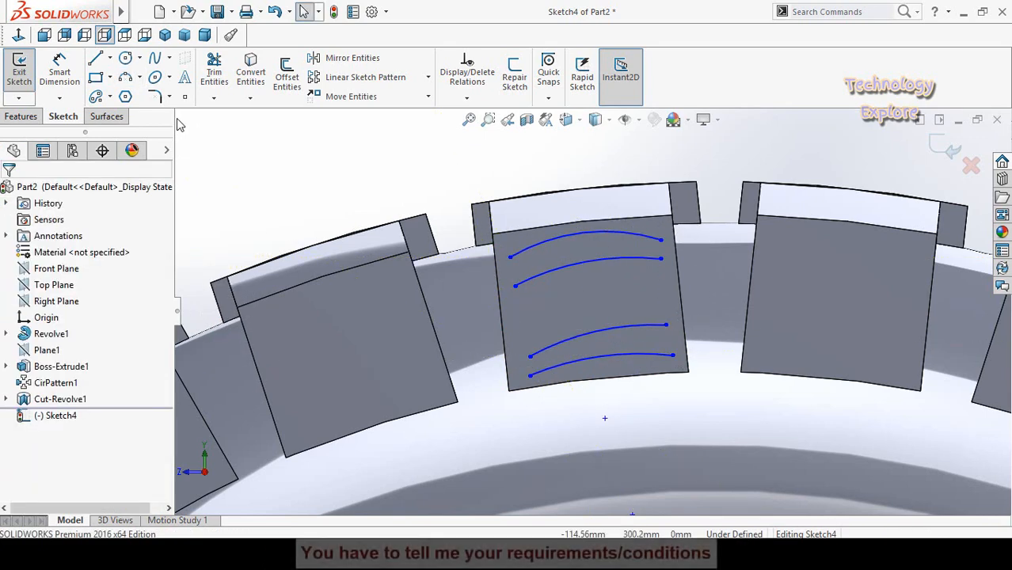
Close both pairs of arcs into curved slots by joining their endpoints with short straight lines.
{"action": "left_click", "coordinate": [110, 58]}
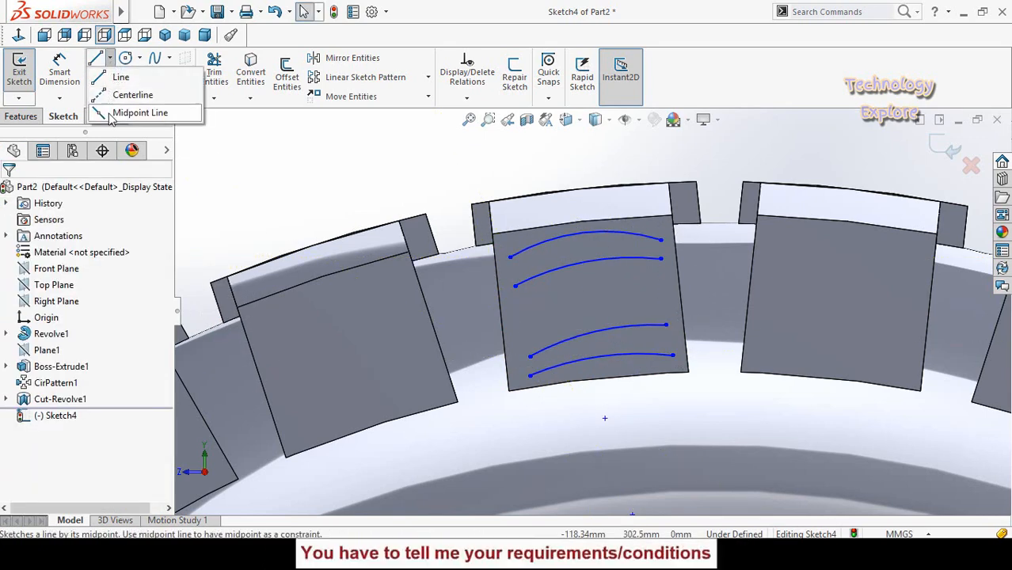
{"action": "left_click", "coordinate": [119, 78]}
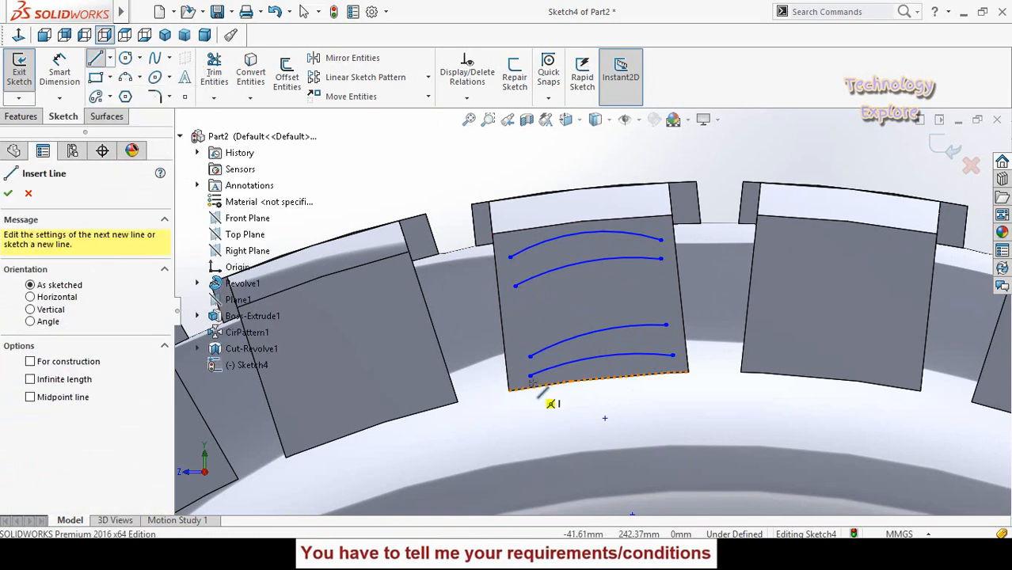
{"action": "left_click", "coordinate": [530, 357]}
{"action": "left_click", "coordinate": [530, 357]}
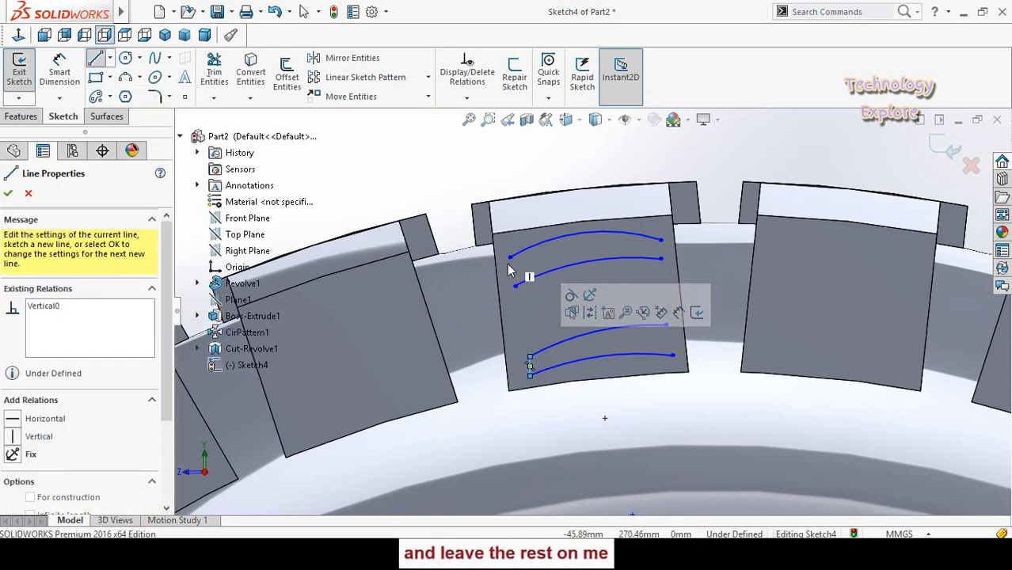
{"action": "left_click", "coordinate": [511, 257]}
{"action": "double_click", "coordinate": [515, 285]}
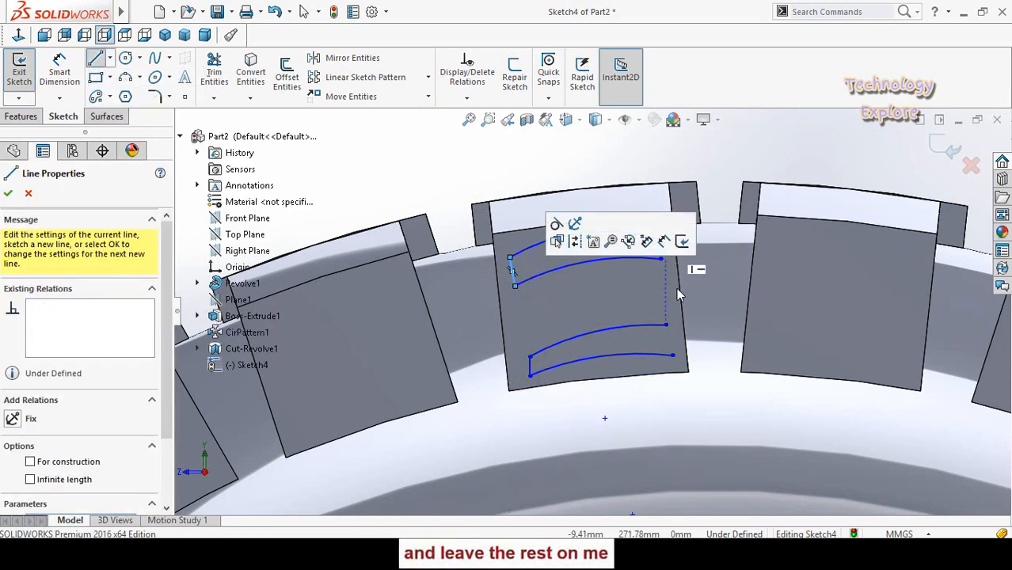
{"action": "left_click", "coordinate": [660, 239]}
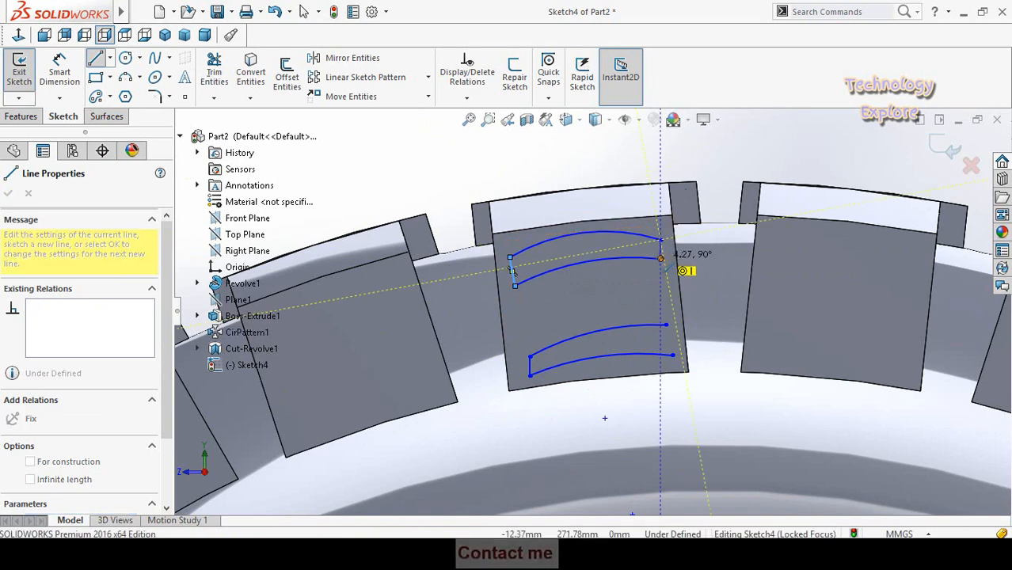
{"action": "double_click", "coordinate": [660, 258]}
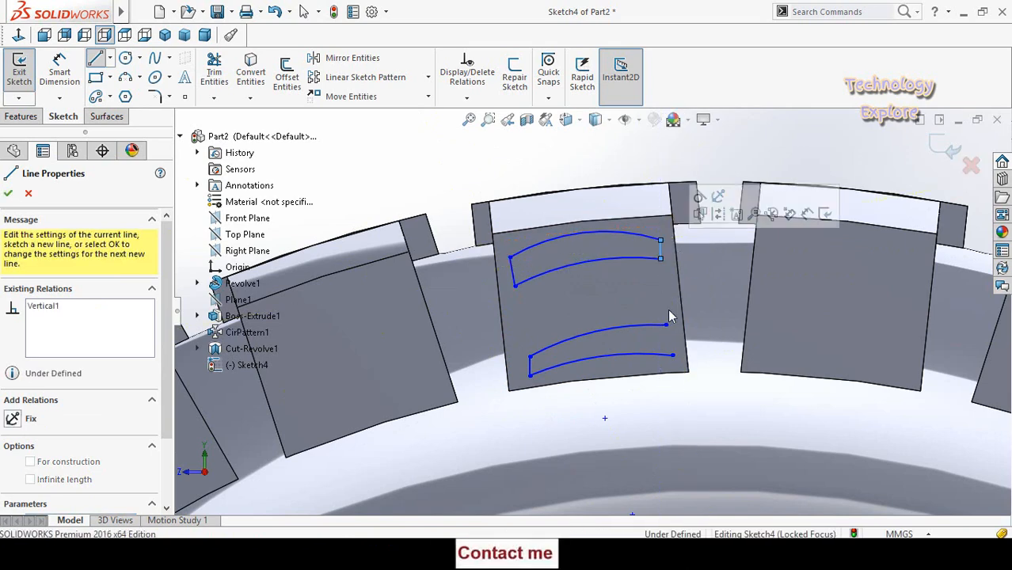
{"action": "double_click", "coordinate": [673, 355]}
{"action": "key", "text": "Escape"}
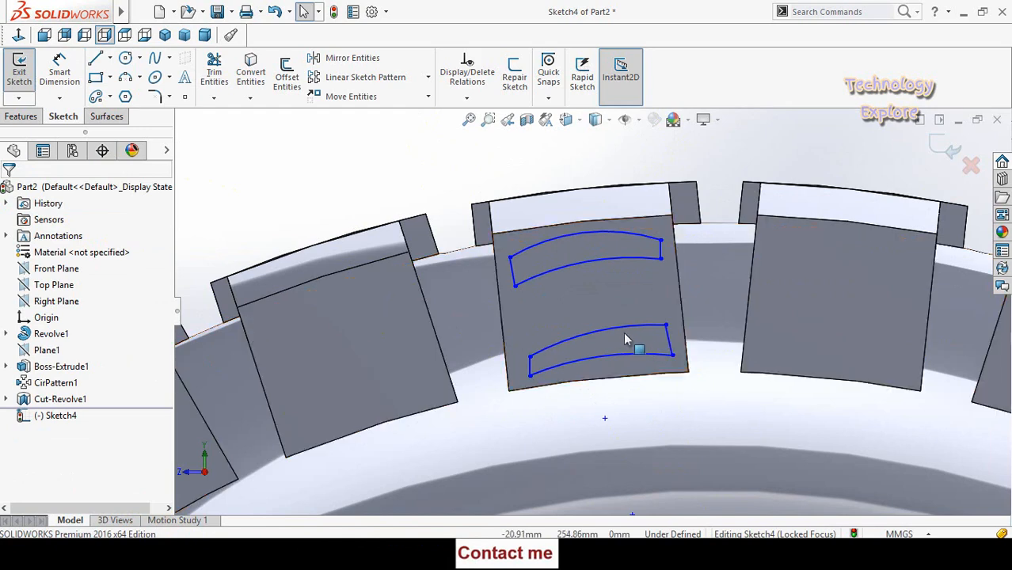
Add an equal relation to the four short end lines of the two curved slots.
{"action": "left_click", "coordinate": [669, 340]}
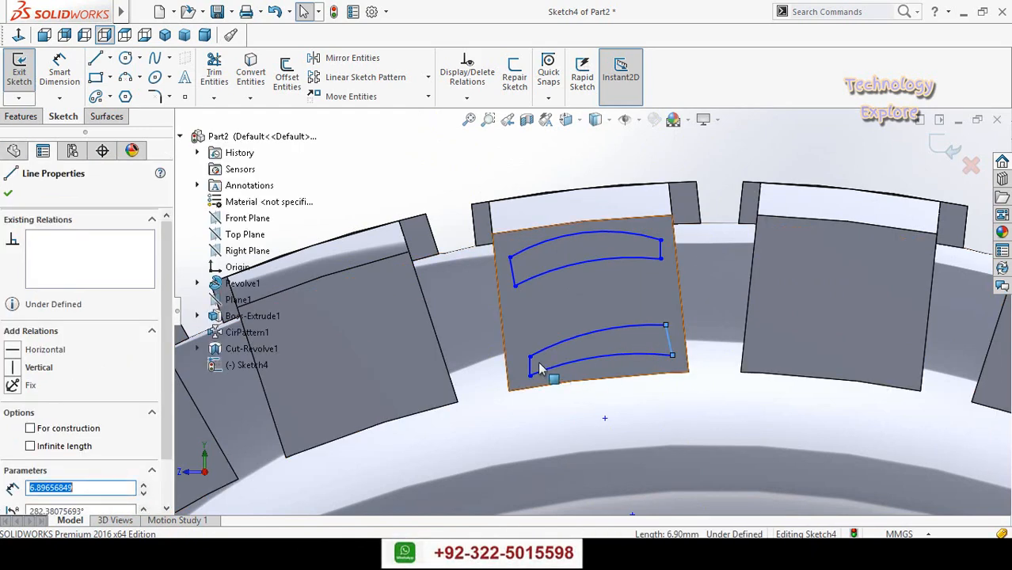
{"action": "left_click", "coordinate": [531, 370], "text": "ctrl"}
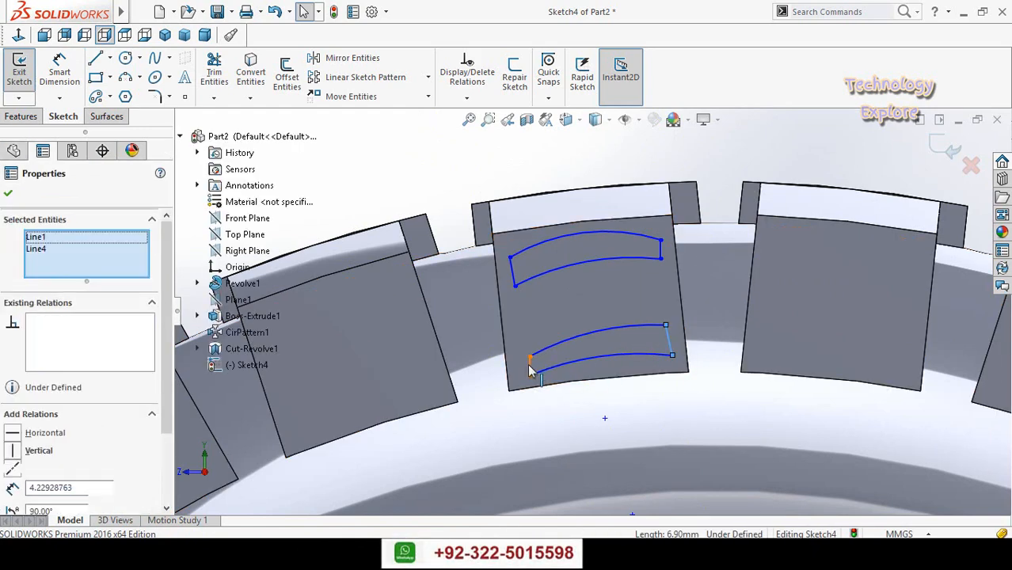
{"action": "left_click", "coordinate": [514, 277], "text": "ctrl"}
{"action": "left_click", "coordinate": [661, 252], "text": "ctrl"}
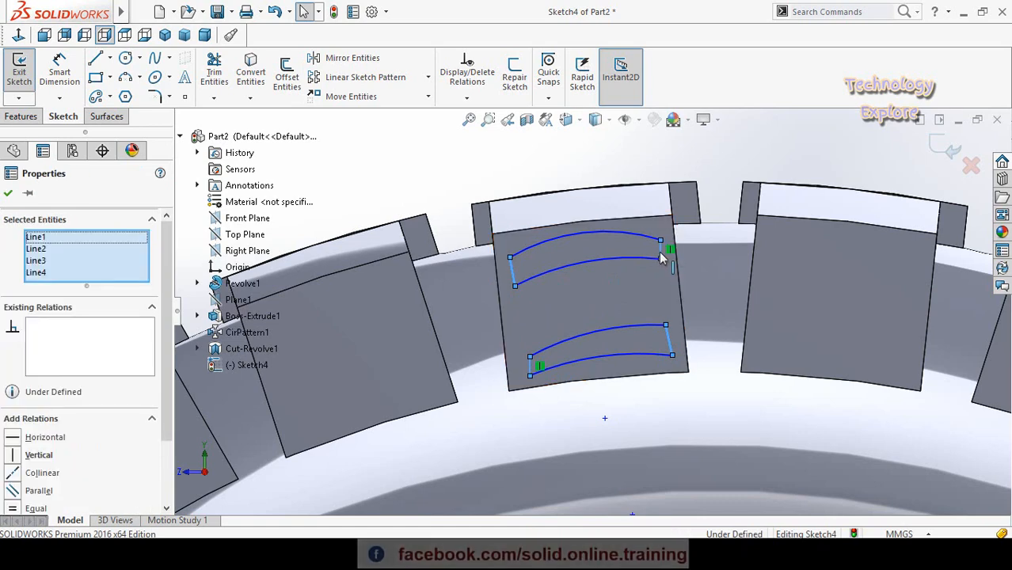
{"action": "left_click", "coordinate": [773, 192]}
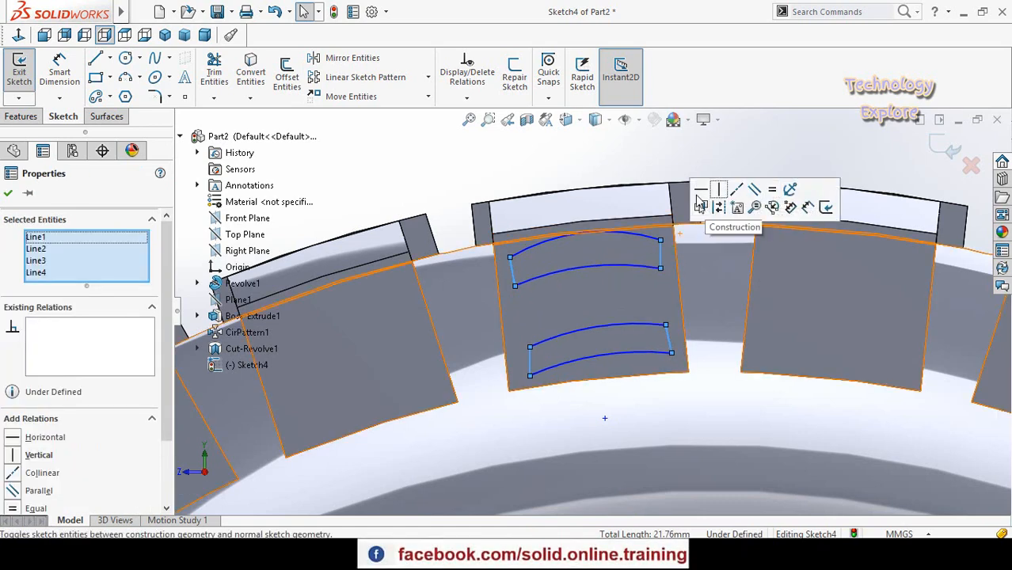
{"action": "key", "text": "Escape"}
Select the right-hand end lines of both curved slots for a collinear relation.
{"action": "scroll", "coordinate": [550, 282], "scroll_direction": "up", "scroll_amount": 2}
{"action": "scroll", "coordinate": [575, 297], "scroll_direction": "down", "scroll_amount": 3}
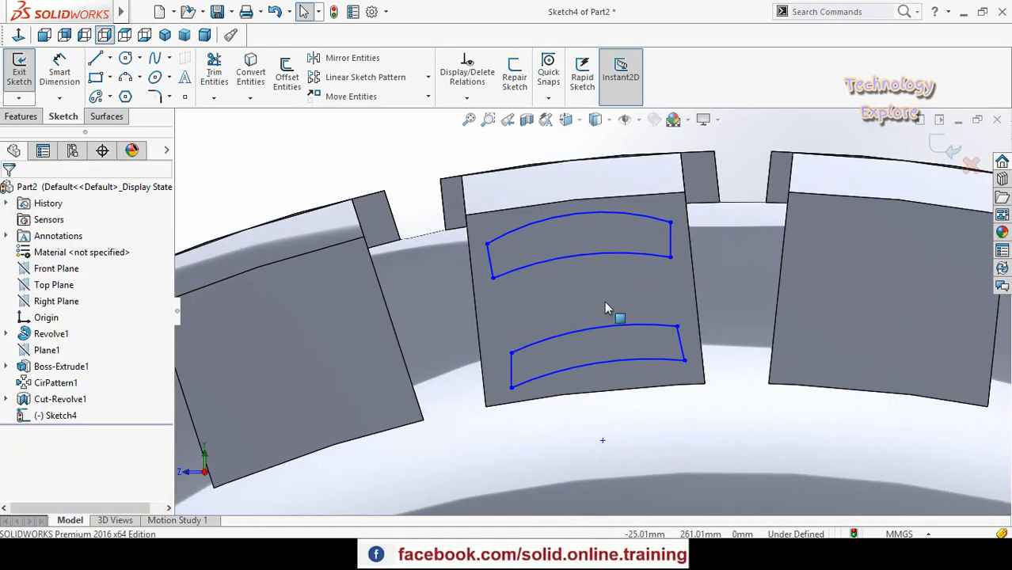
{"action": "left_click", "coordinate": [681, 341]}
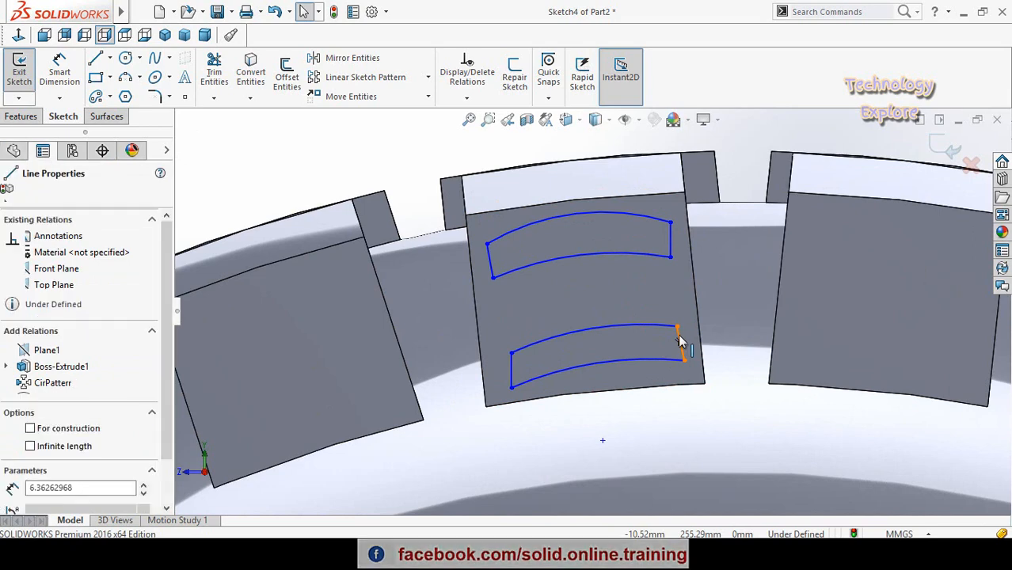
{"action": "left_click", "coordinate": [671, 246], "text": "ctrl"}
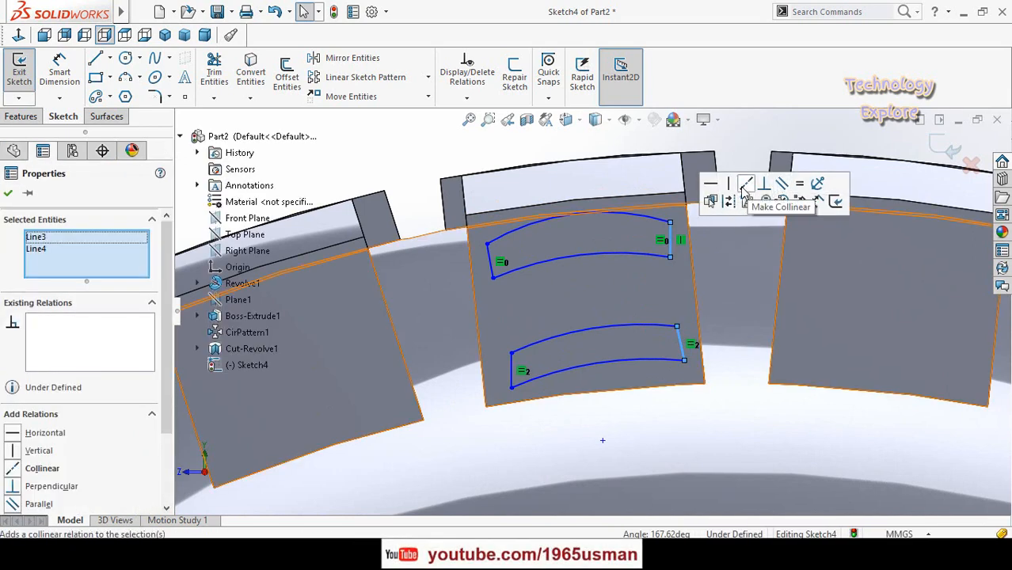
Make the right end lines of the upper and lower curved profiles collinear.
{"action": "scroll", "coordinate": [659, 294], "scroll_direction": "up", "scroll_amount": 2}
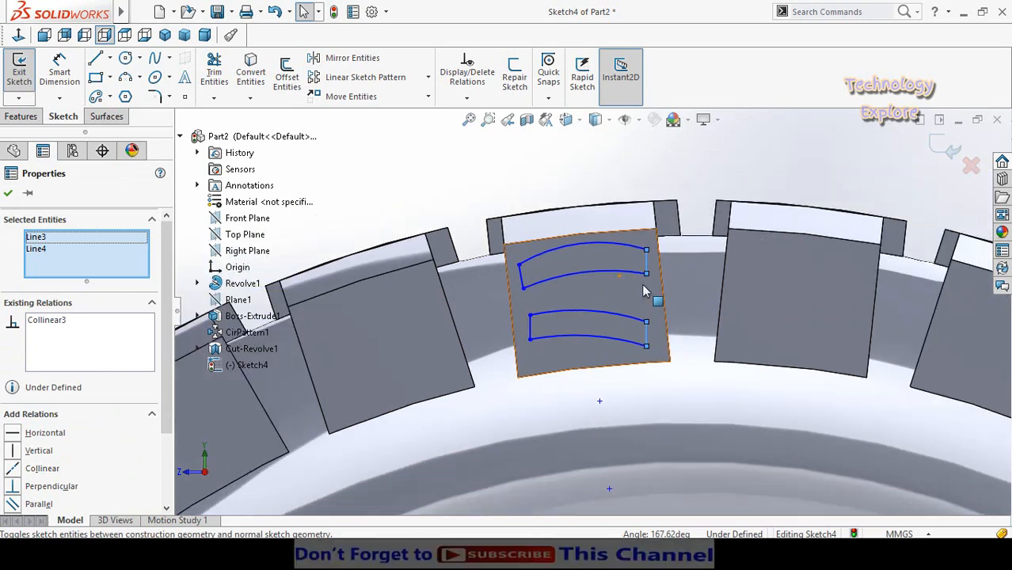
{"action": "key", "text": "Escape"}
{"action": "scroll", "coordinate": [646, 275], "scroll_direction": "down", "scroll_amount": 2}
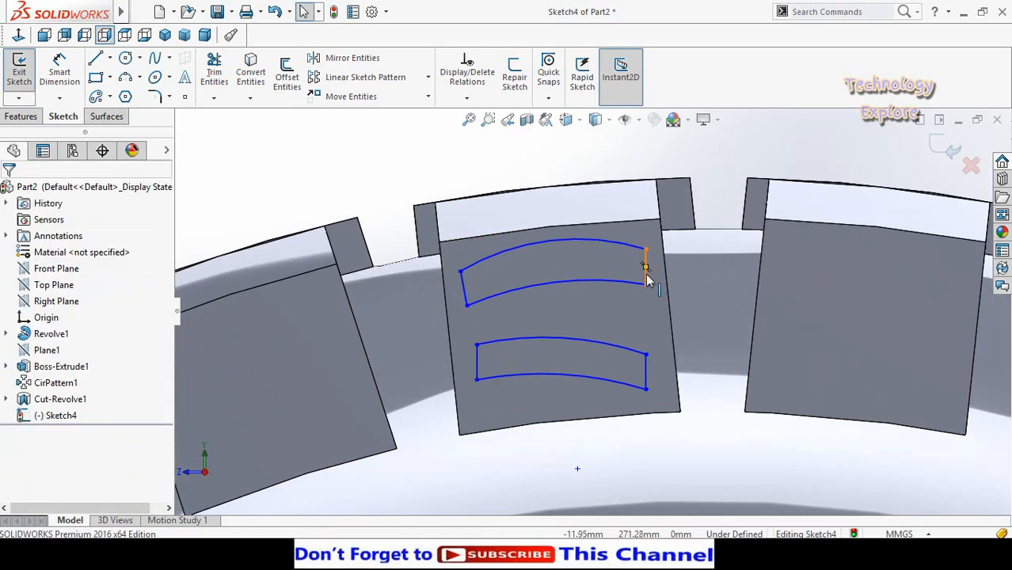
Delete the vertical relation from the upper curved profile's right end line.
{"action": "left_click", "coordinate": [646, 273]}
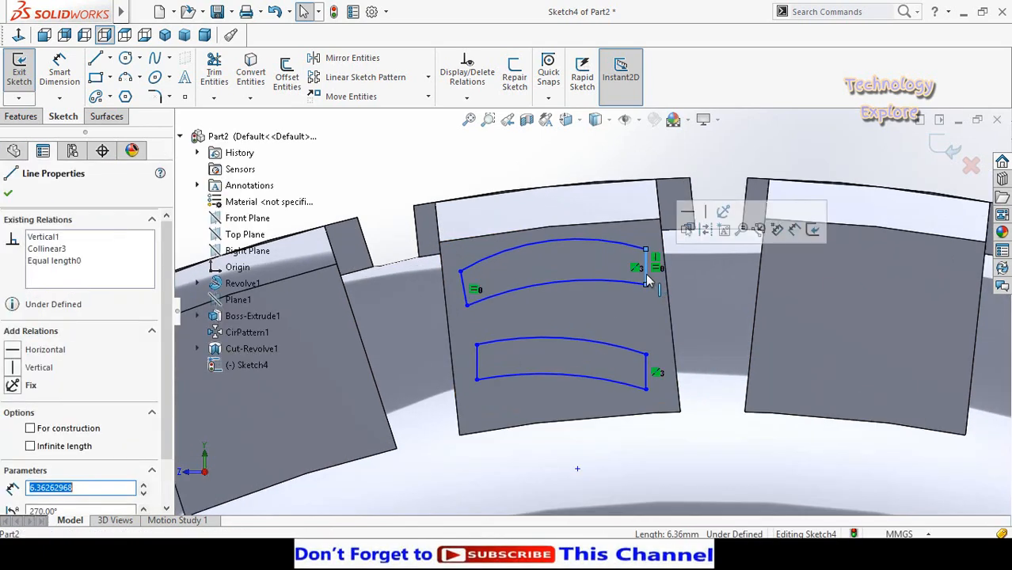
{"action": "right_click", "coordinate": [45, 241]}
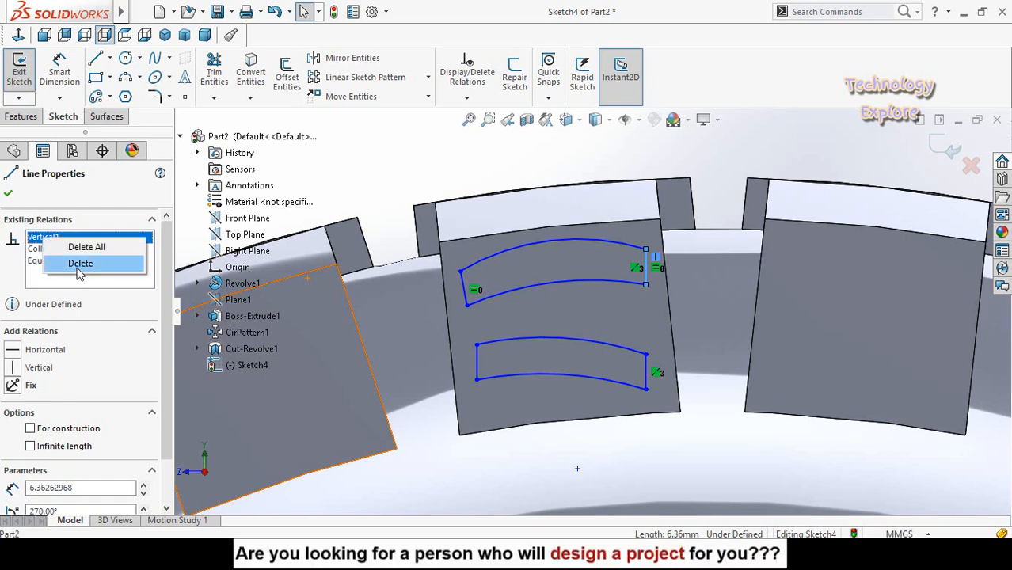
{"action": "left_click", "coordinate": [79, 264]}
{"action": "left_click", "coordinate": [485, 159]}
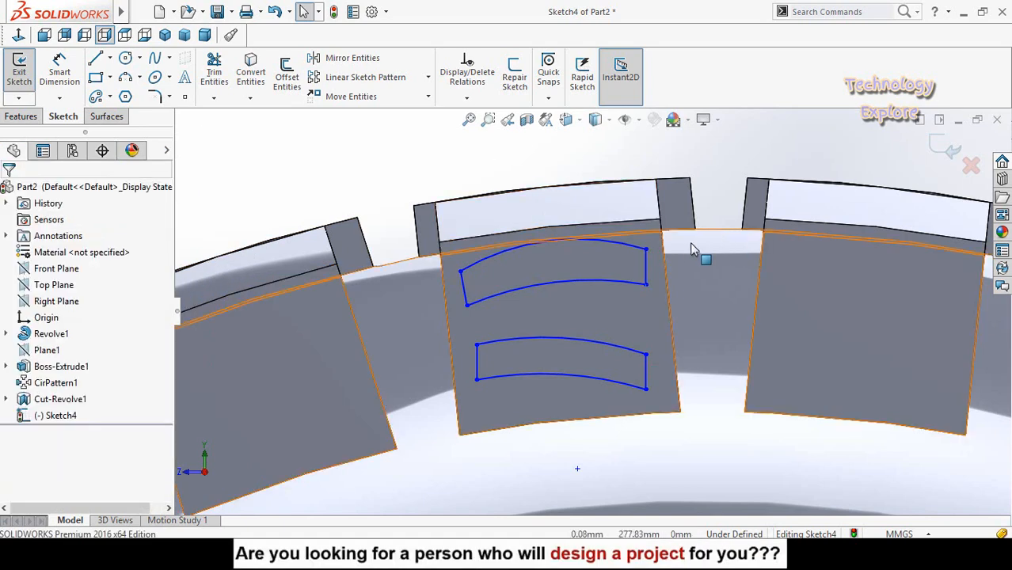
Reposition the right ends of both curved profiles so their end lines slant roughly along the block's right edge.
{"action": "left_click_drag", "start_coordinate": [648, 252], "coordinate": [623, 251]}
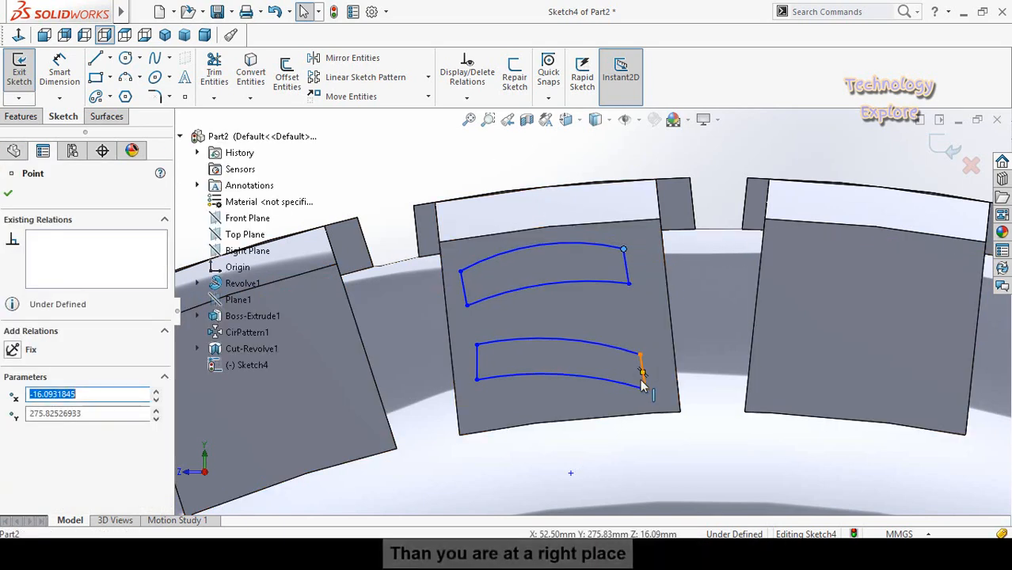
{"action": "left_click_drag", "start_coordinate": [646, 390], "coordinate": [657, 363]}
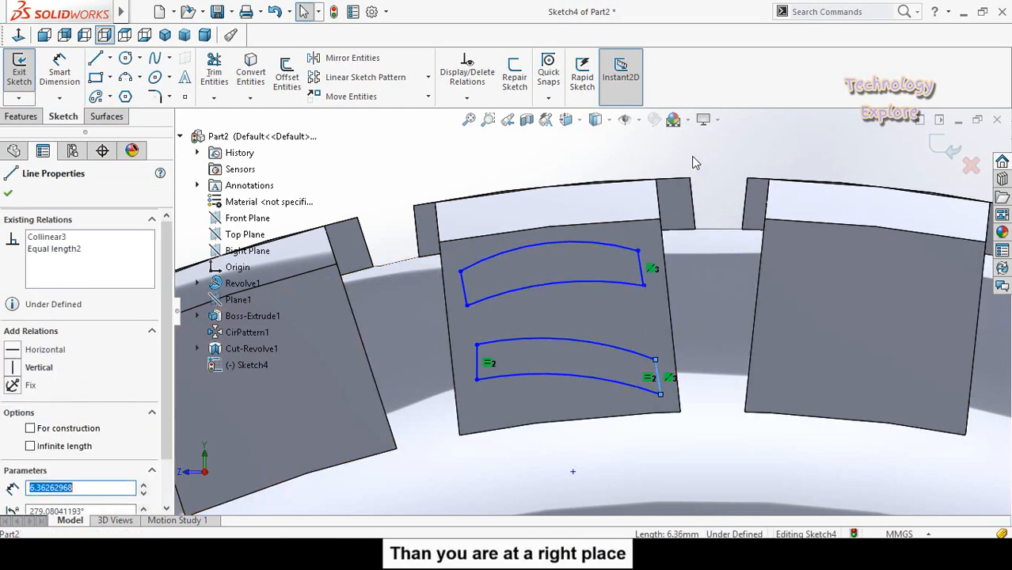
{"action": "key", "text": "Escape"}
Make the right end lines of both curved profiles parallel to the block's right edge.
{"action": "left_click", "coordinate": [640, 270]}
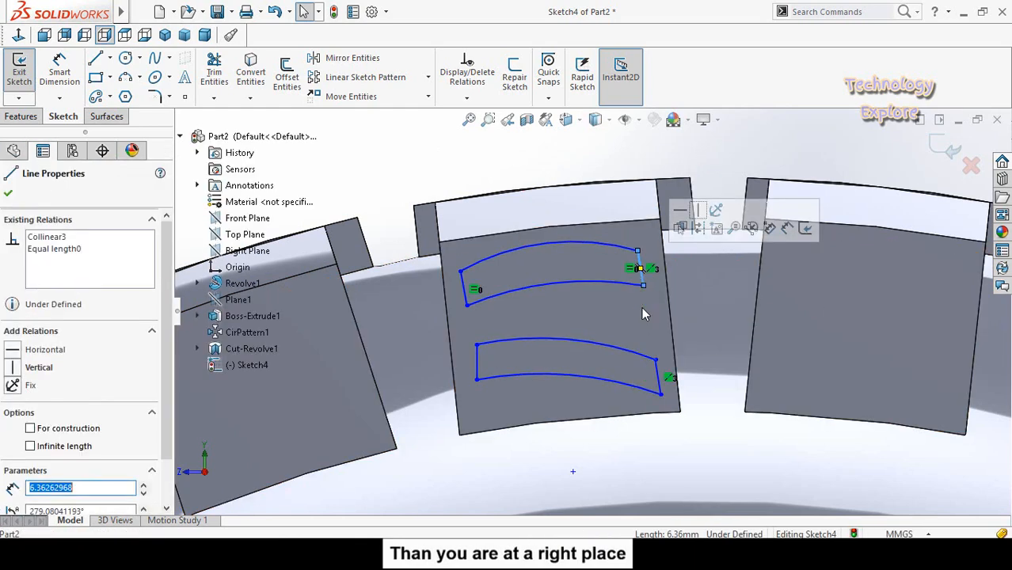
{"action": "left_click", "coordinate": [658, 374], "text": "ctrl"}
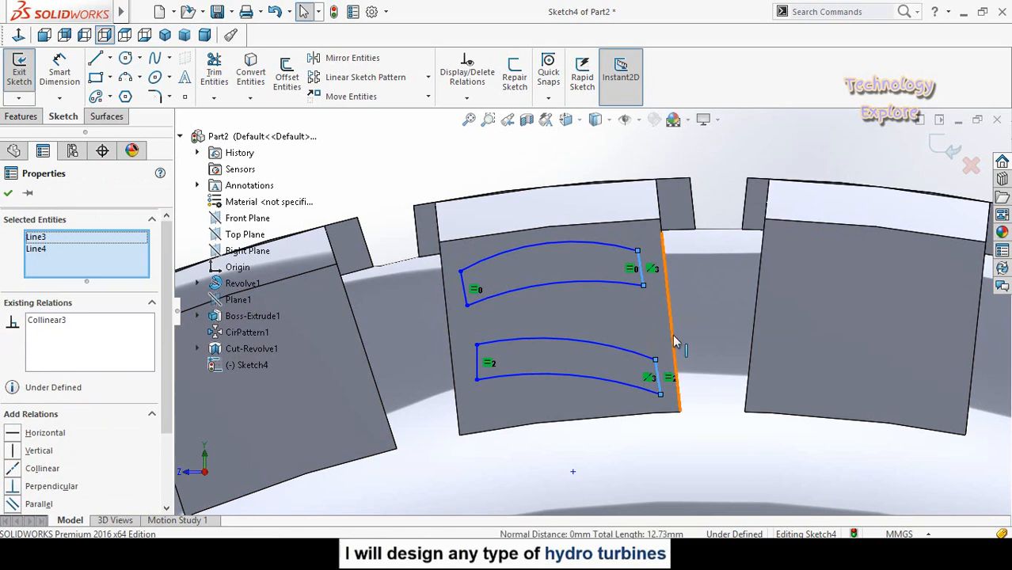
{"action": "left_click", "coordinate": [675, 342], "text": "ctrl"}
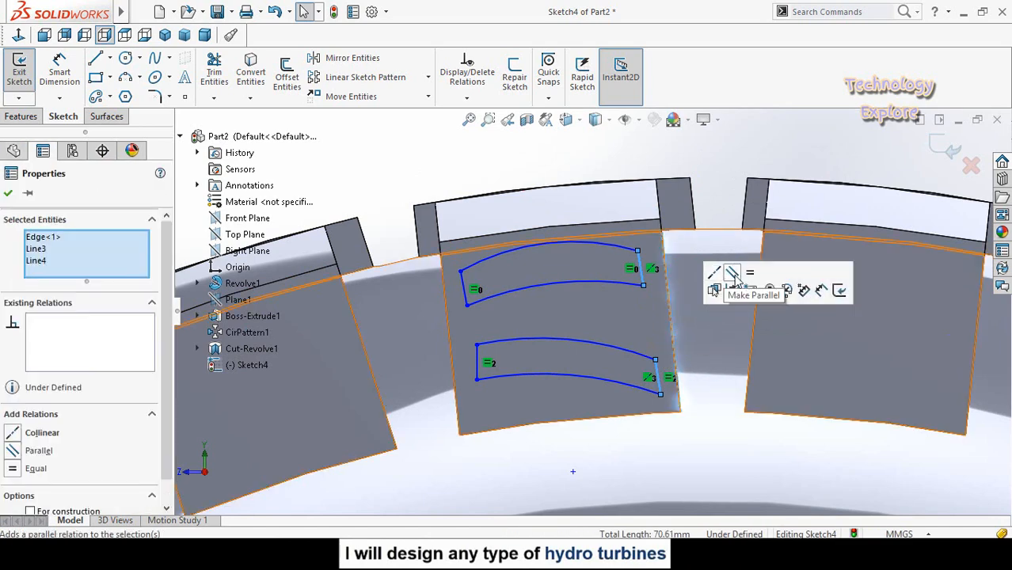
{"action": "left_click", "coordinate": [733, 277]}
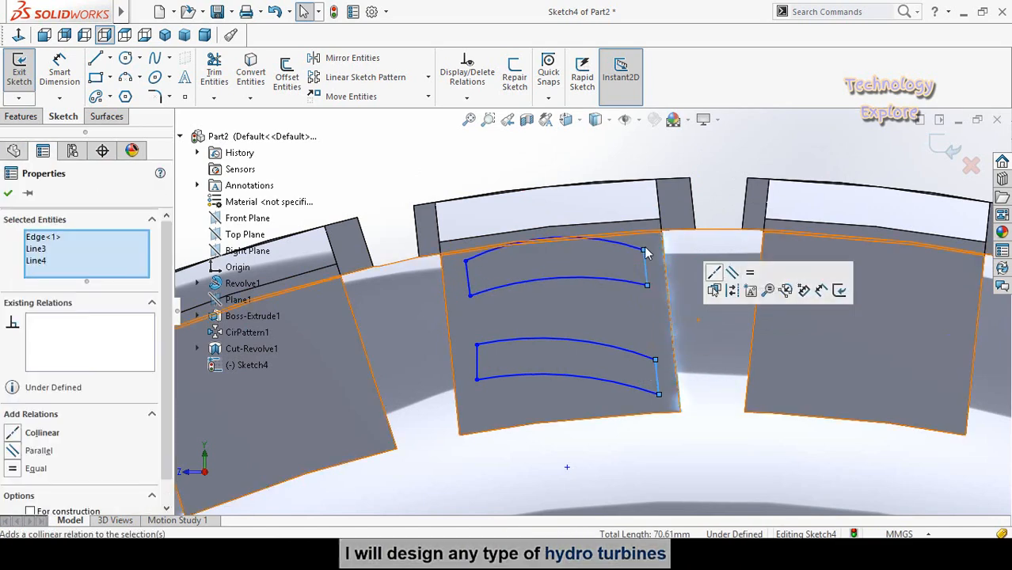
{"action": "left_click", "coordinate": [705, 162]}
{"action": "scroll", "coordinate": [512, 370], "scroll_direction": "down", "scroll_amount": 1}
{"action": "scroll", "coordinate": [493, 349], "scroll_direction": "up", "scroll_amount": 1}
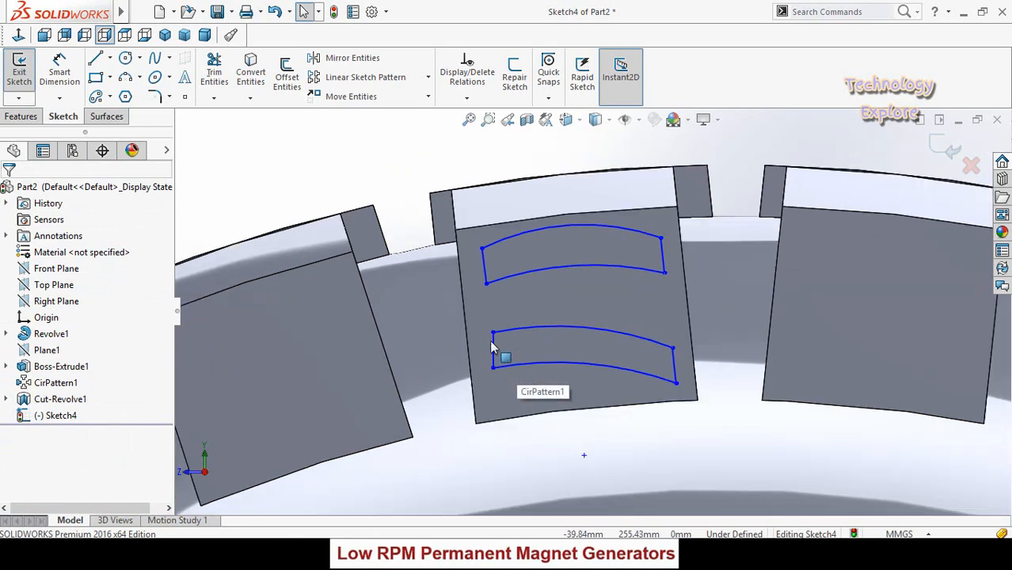
Try to delete the vertical relation from the lower curved profile's left end line.
{"action": "left_click", "coordinate": [485, 282]}
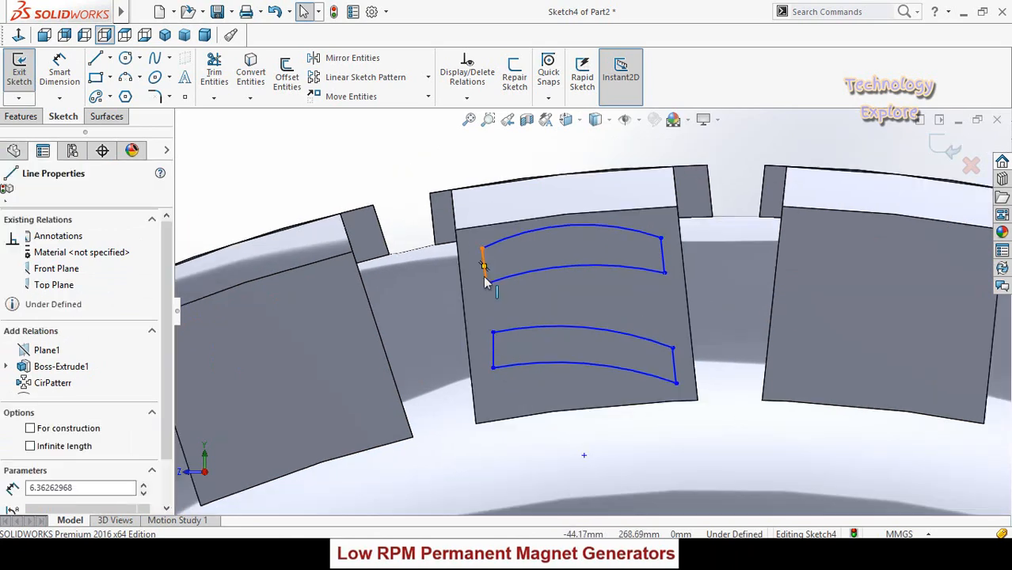
{"action": "left_click", "coordinate": [491, 356]}
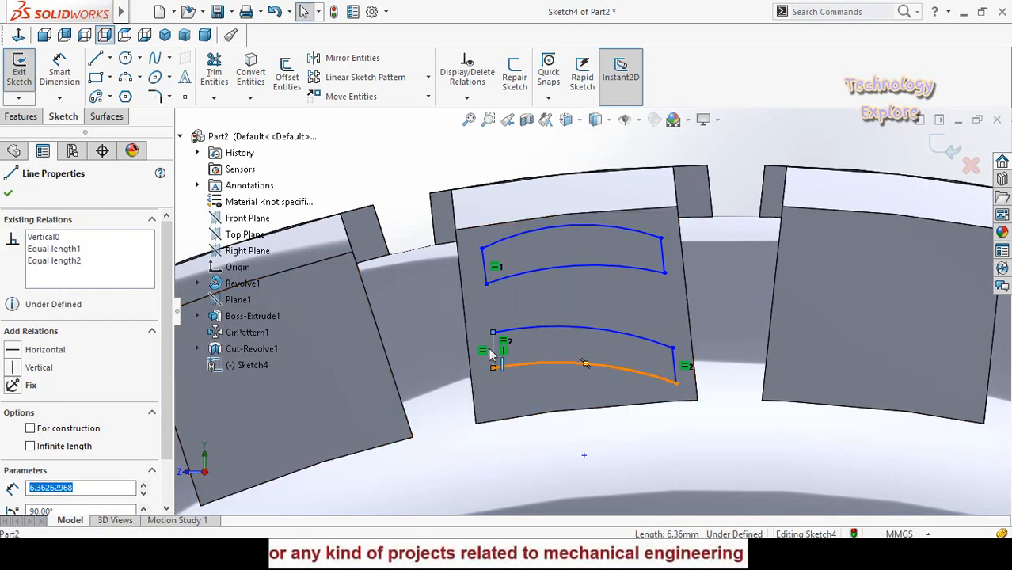
{"action": "left_click", "coordinate": [57, 237]}
{"action": "right_click", "coordinate": [77, 238]}
{"action": "left_click", "coordinate": [95, 262]}
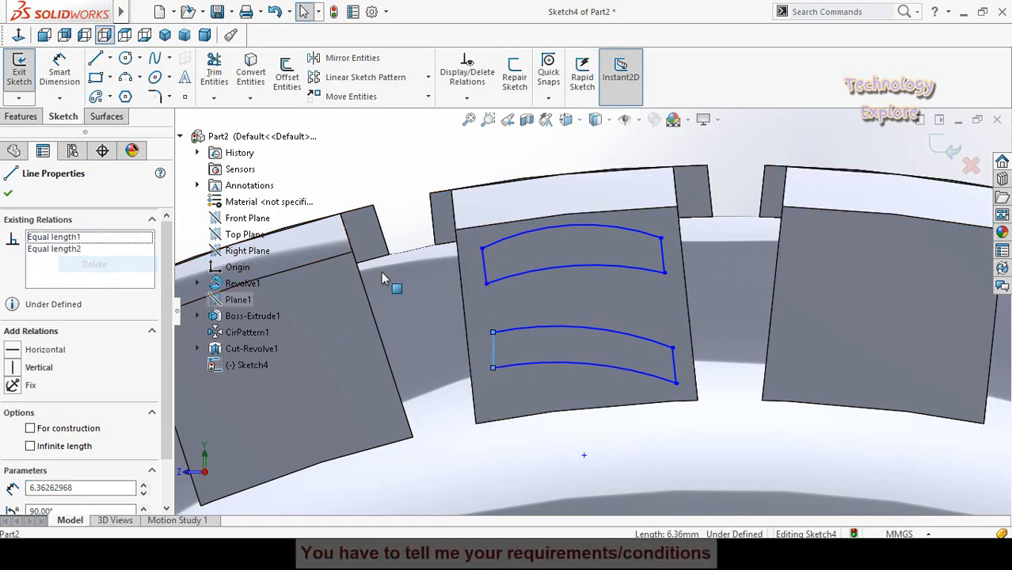
{"action": "left_click", "coordinate": [403, 158]}
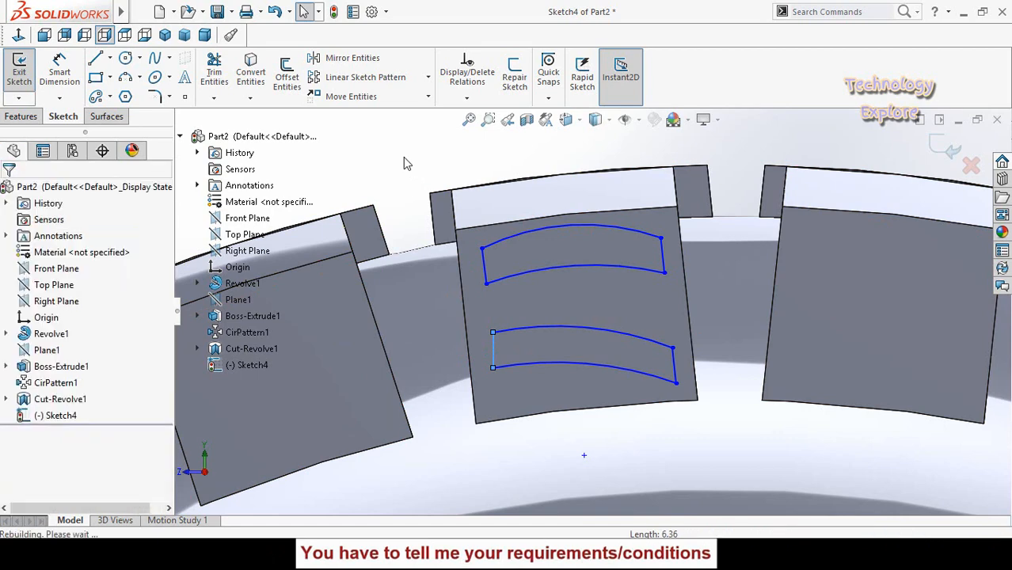
{"action": "left_click", "coordinate": [493, 360]}
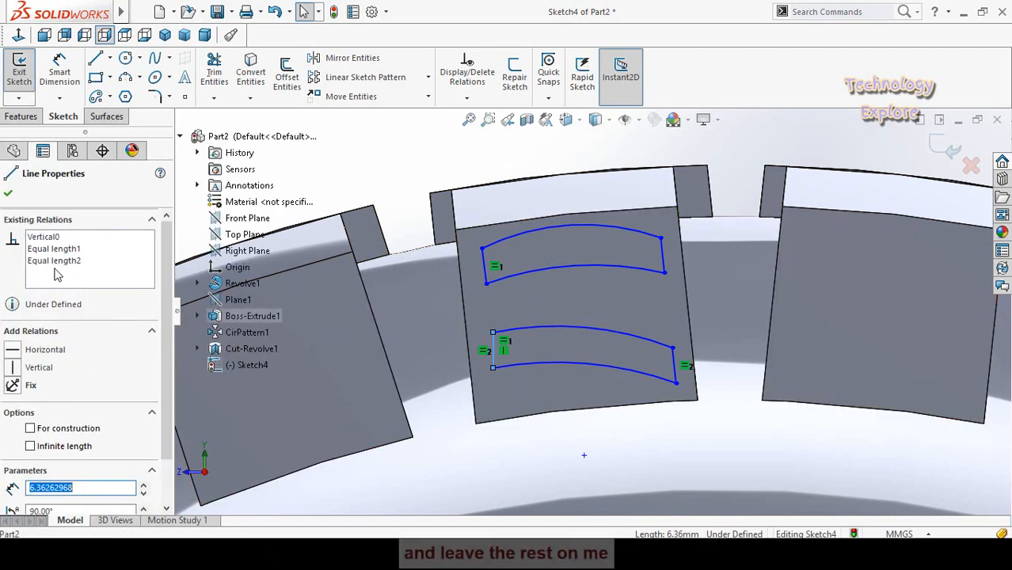
{"action": "left_click", "coordinate": [329, 182]}
Try to make both profiles' left end lines parallel to the block's left edge, and undo the relation.
{"action": "scroll", "coordinate": [468, 372], "scroll_direction": "down", "scroll_amount": 1}
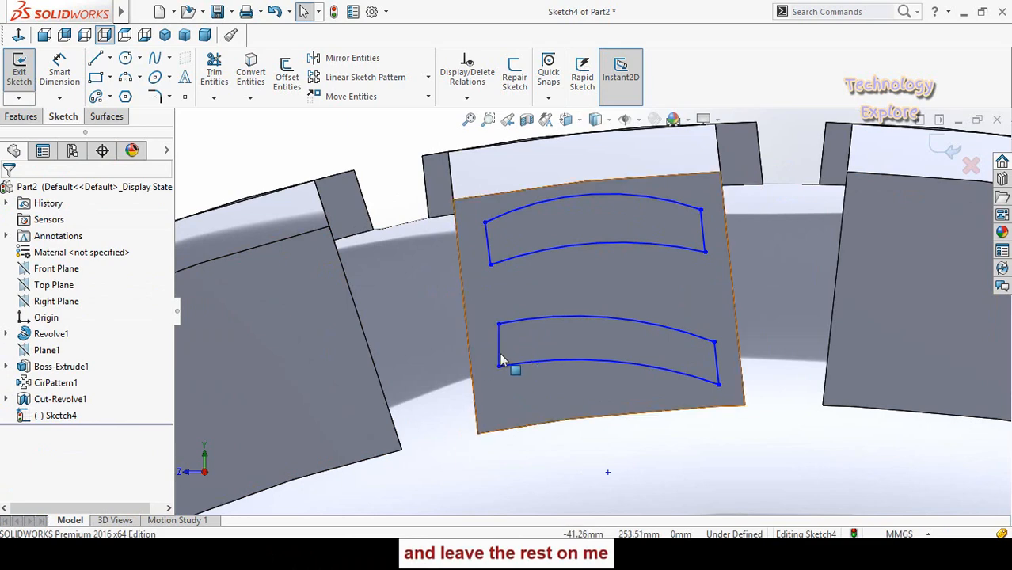
{"action": "left_click", "coordinate": [500, 354]}
{"action": "left_click", "coordinate": [487, 252]}
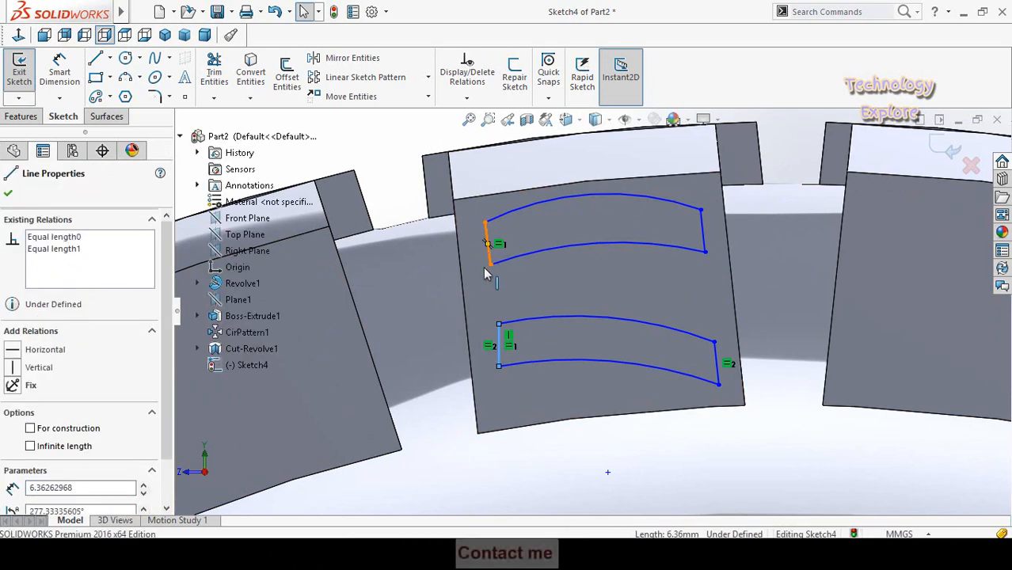
{"action": "left_click", "coordinate": [499, 352], "text": "ctrl"}
{"action": "left_click", "coordinate": [461, 292], "text": "ctrl"}
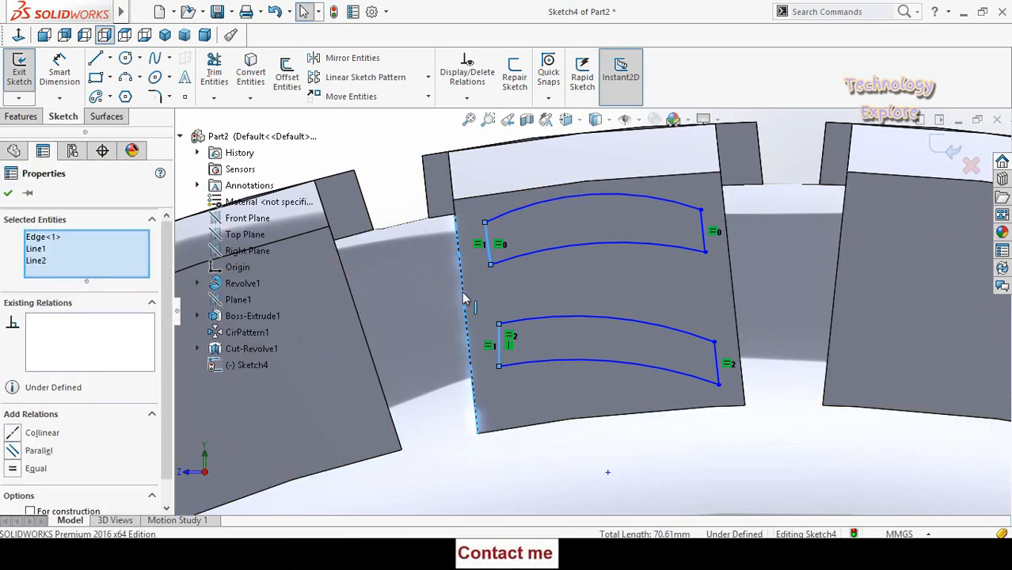
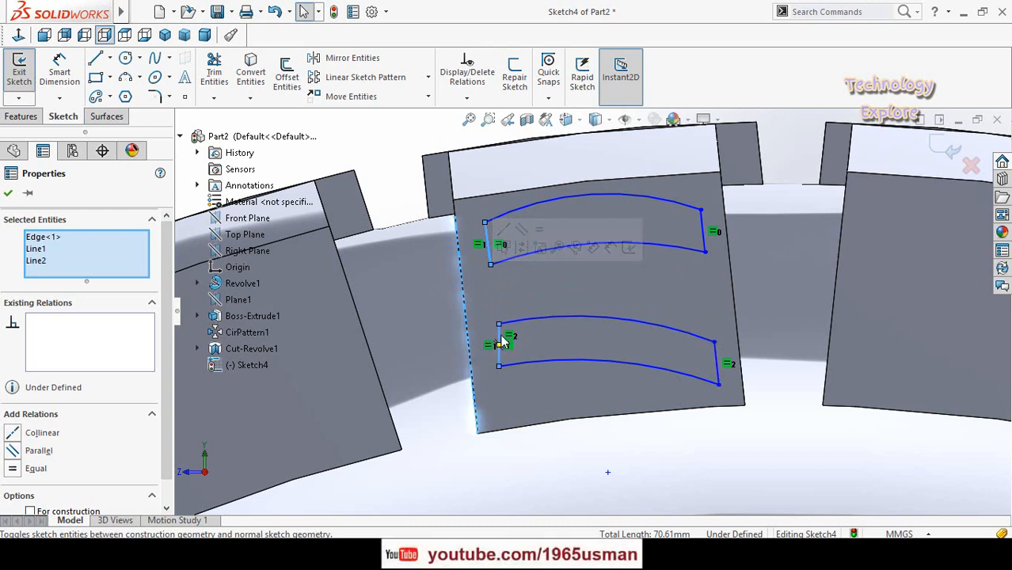
{"action": "left_click", "coordinate": [522, 232]}
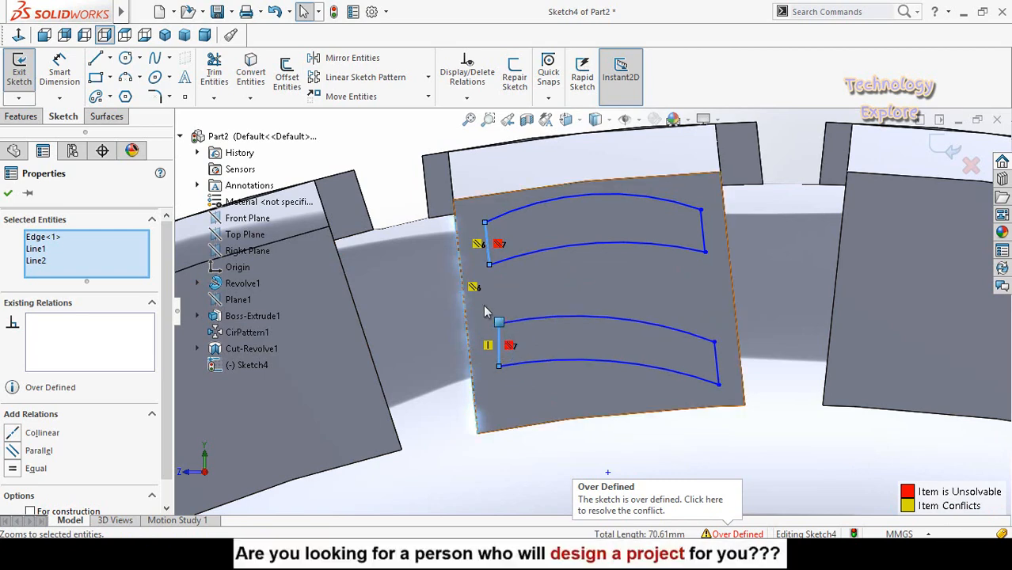
{"action": "key", "text": "ctrl+z"}
{"action": "left_click", "coordinate": [375, 154]}
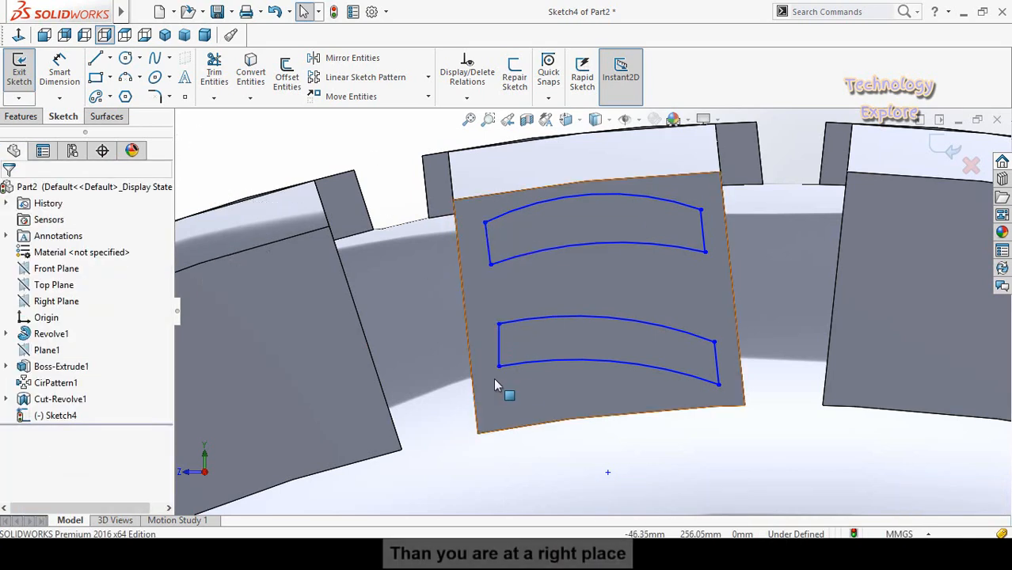
Remove the vertical relation from the lower profile's left end line and move that line's upper endpoint slightly upward.
{"action": "left_click", "coordinate": [499, 337]}
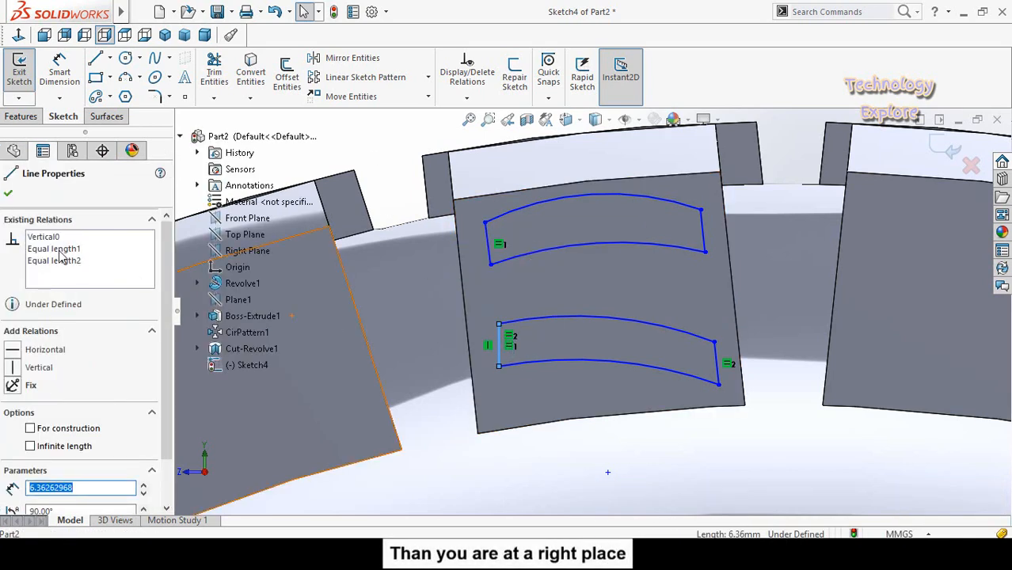
{"action": "right_click", "coordinate": [47, 239]}
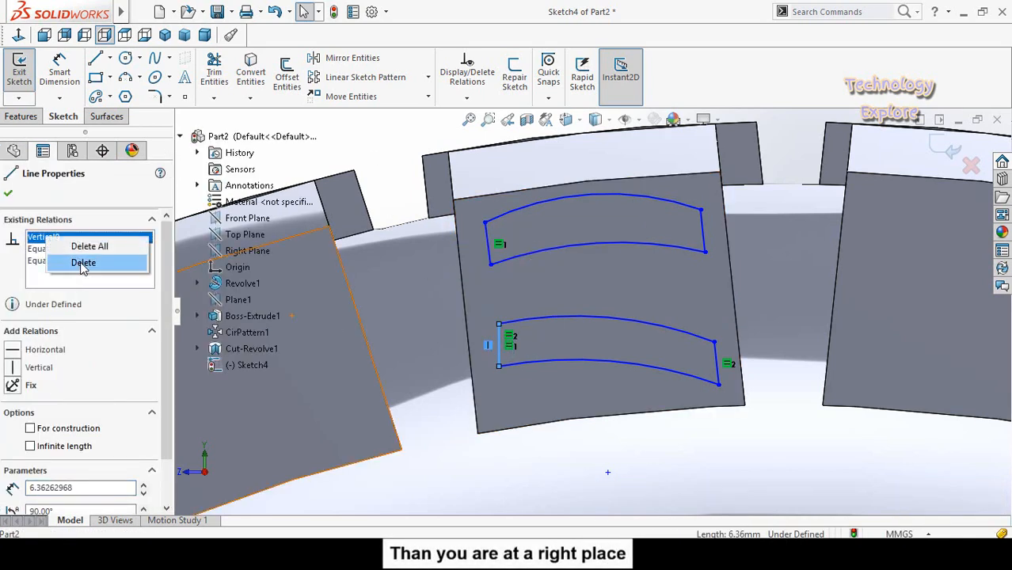
{"action": "left_click", "coordinate": [83, 263]}
{"action": "key", "text": "Escape"}
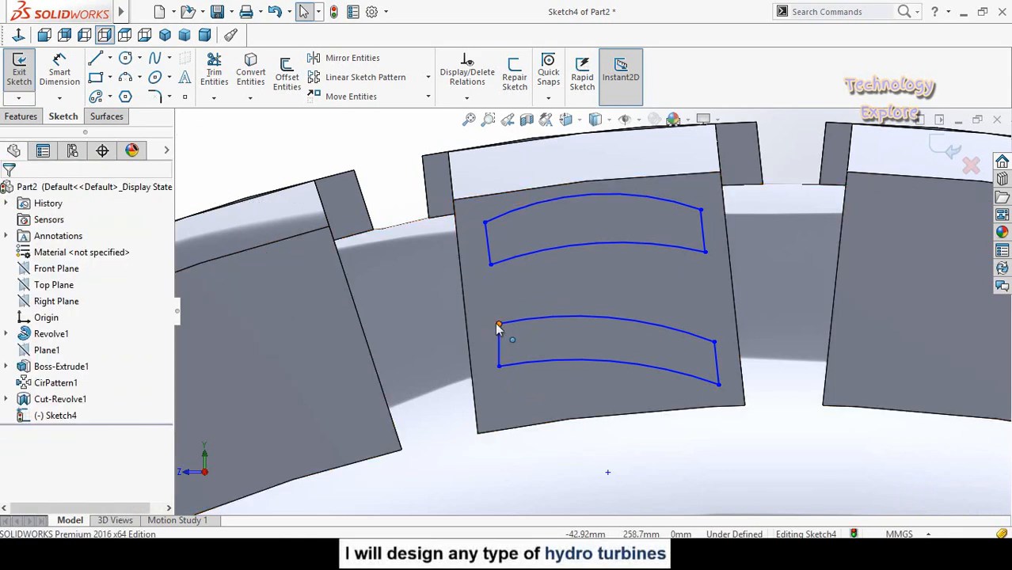
{"action": "mouse_move", "coordinate": [499, 326]}
{"action": "left_mouse_down"}
{"action": "mouse_move", "coordinate": [485, 320]}
{"action": "mouse_move", "coordinate": [510, 320]}
{"action": "mouse_move", "coordinate": [500, 319]}
{"action": "left_mouse_up"}
{"action": "left_click", "coordinate": [508, 317]}
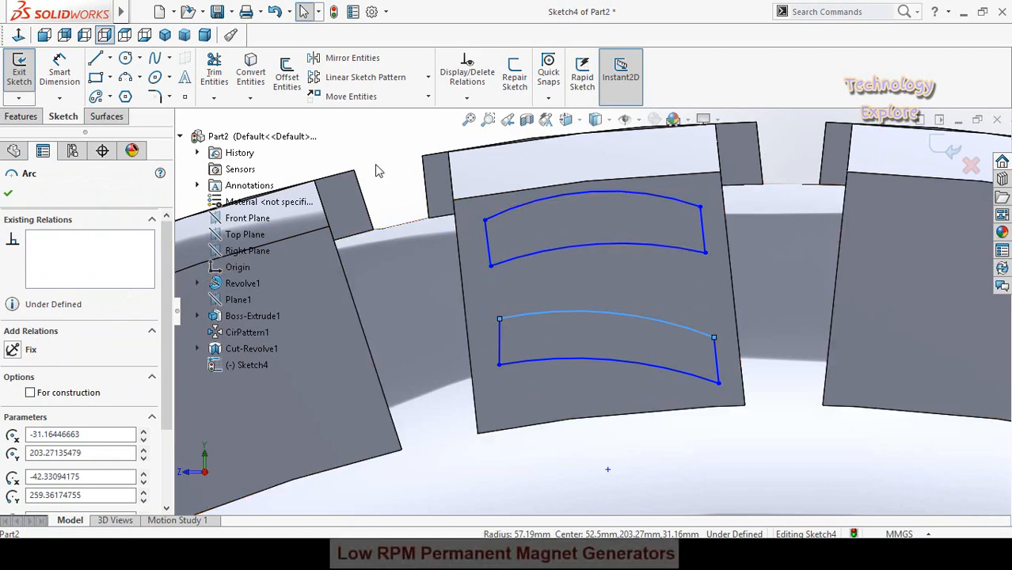
Make the left end lines of the upper and lower curved profiles collinear.
{"action": "left_click", "coordinate": [499, 325]}
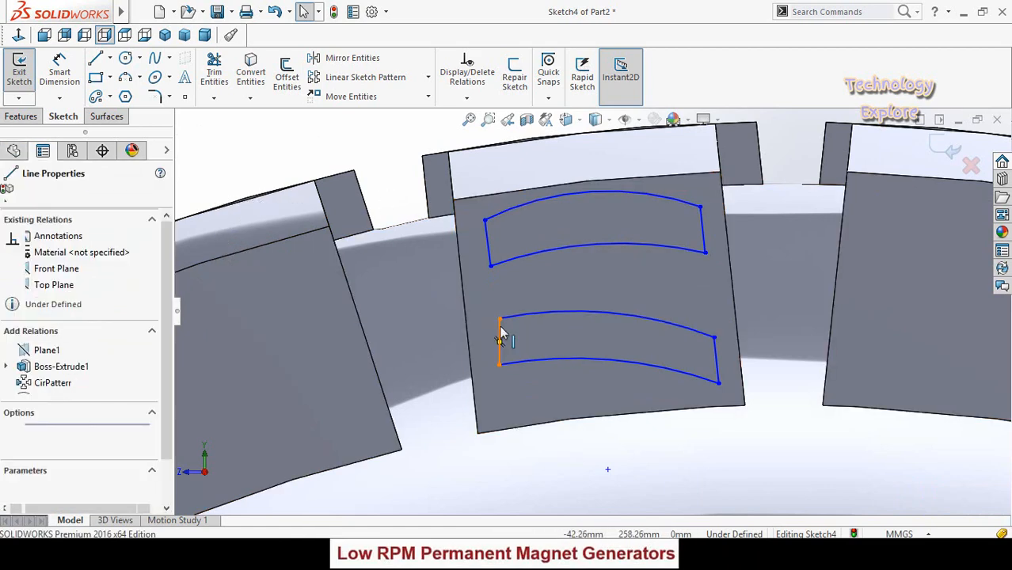
{"action": "left_click", "coordinate": [490, 263], "text": "ctrl"}
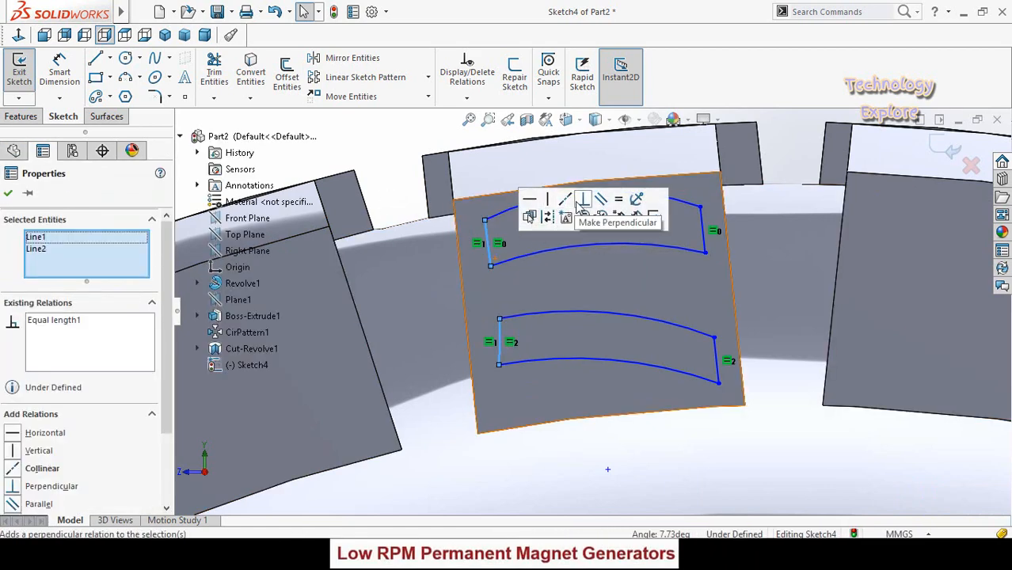
{"action": "left_click", "coordinate": [564, 201]}
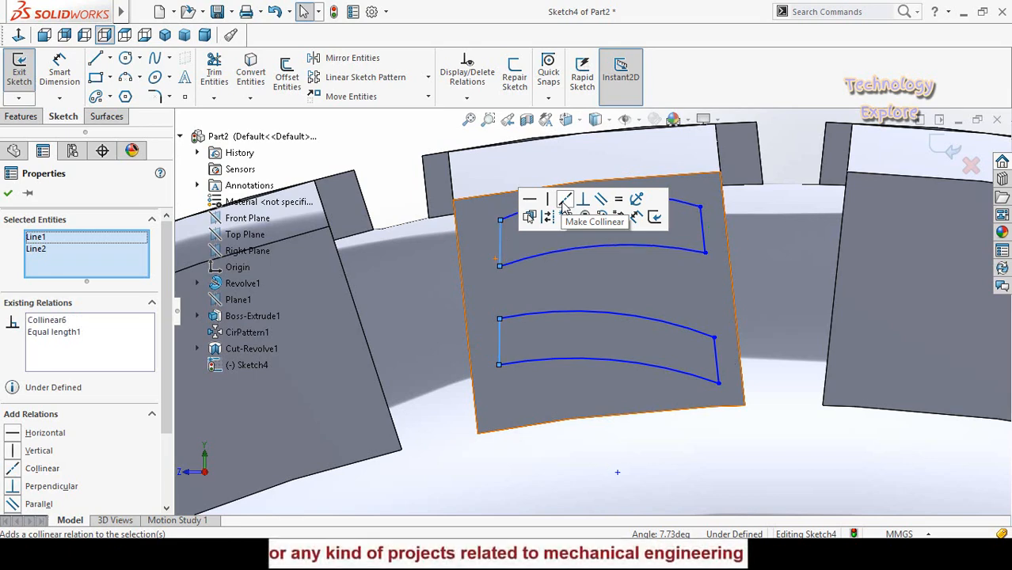
Make both left end lines parallel to the block's left edge and adjust the profiles' corners to fit within the face.
{"action": "left_click", "coordinate": [463, 287], "text": "ctrl"}
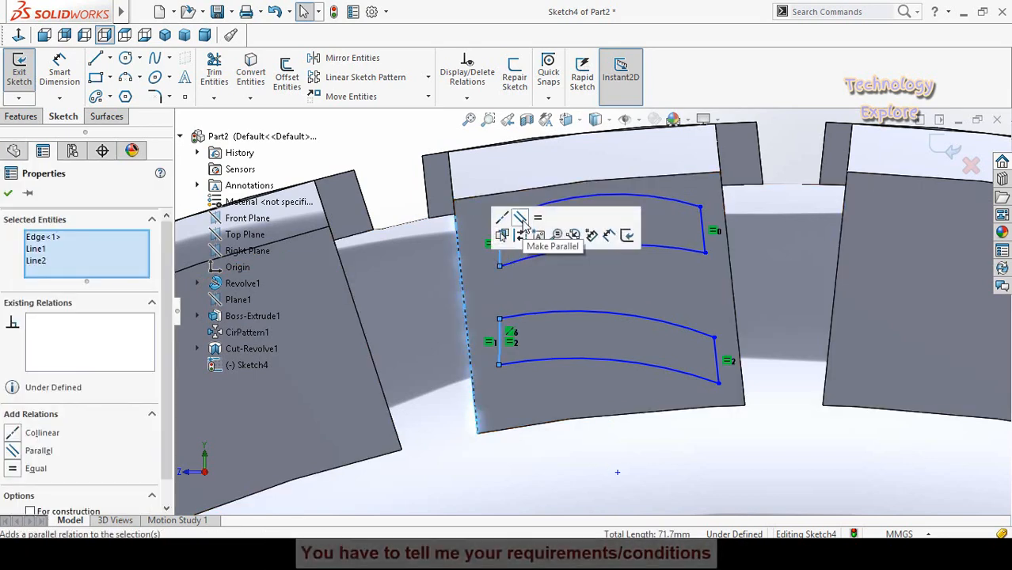
{"action": "left_click", "coordinate": [507, 235]}
{"action": "left_click", "coordinate": [416, 173]}
{"action": "scroll", "coordinate": [578, 309], "scroll_direction": "up", "scroll_amount": 3}
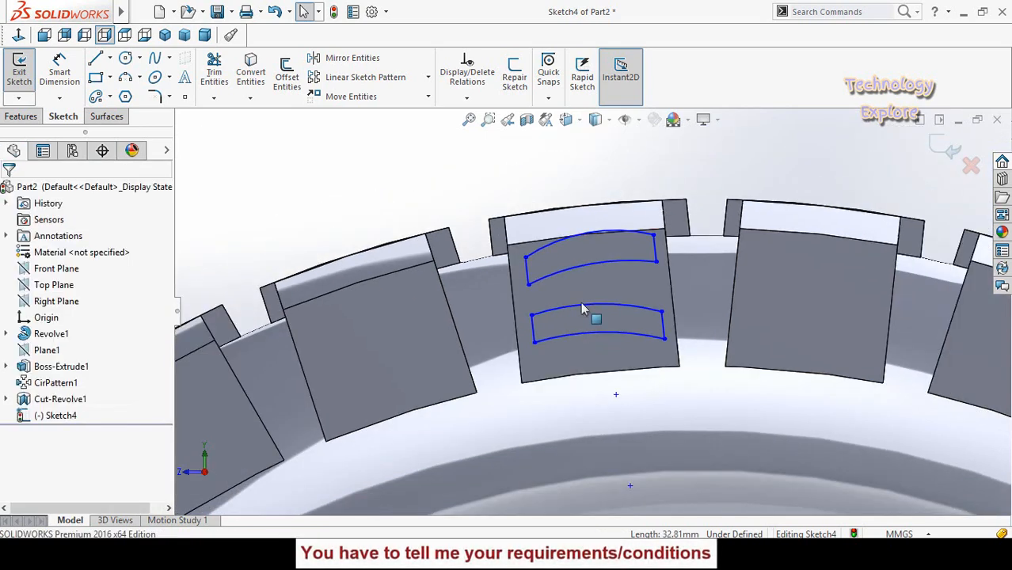
{"action": "left_click_drag", "start_coordinate": [655, 262], "coordinate": [654, 274]}
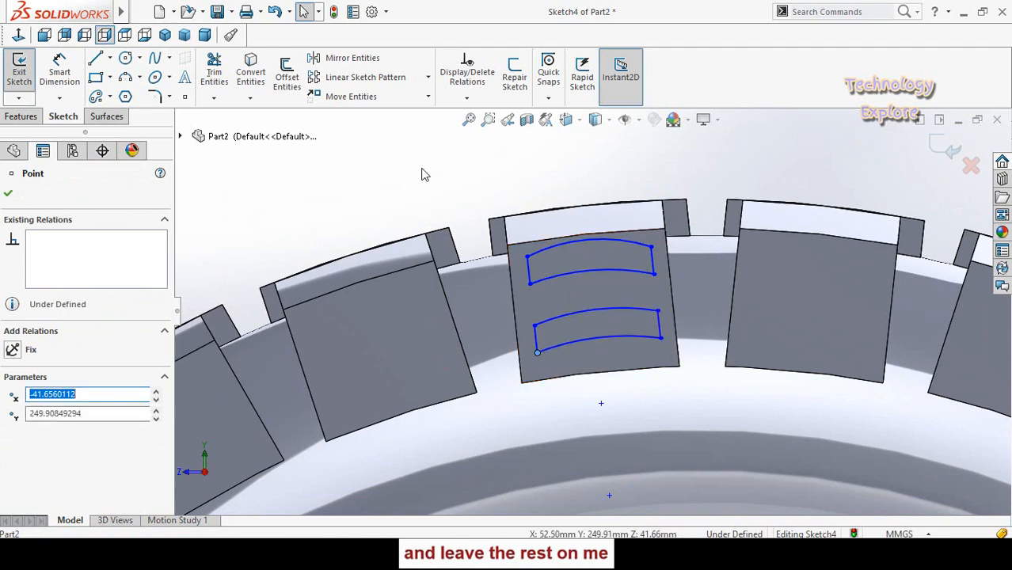
{"action": "key", "text": "Escape"}
Dimension the left end line of the lower curved profile and set its length to 10 mm.
{"action": "left_click", "coordinate": [537, 338]}
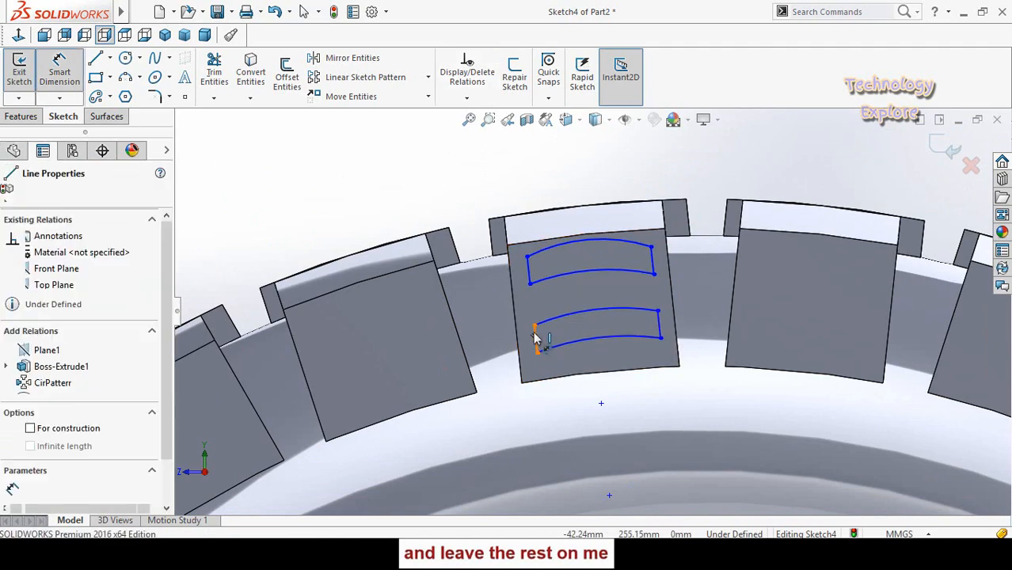
{"action": "left_click", "coordinate": [354, 206]}
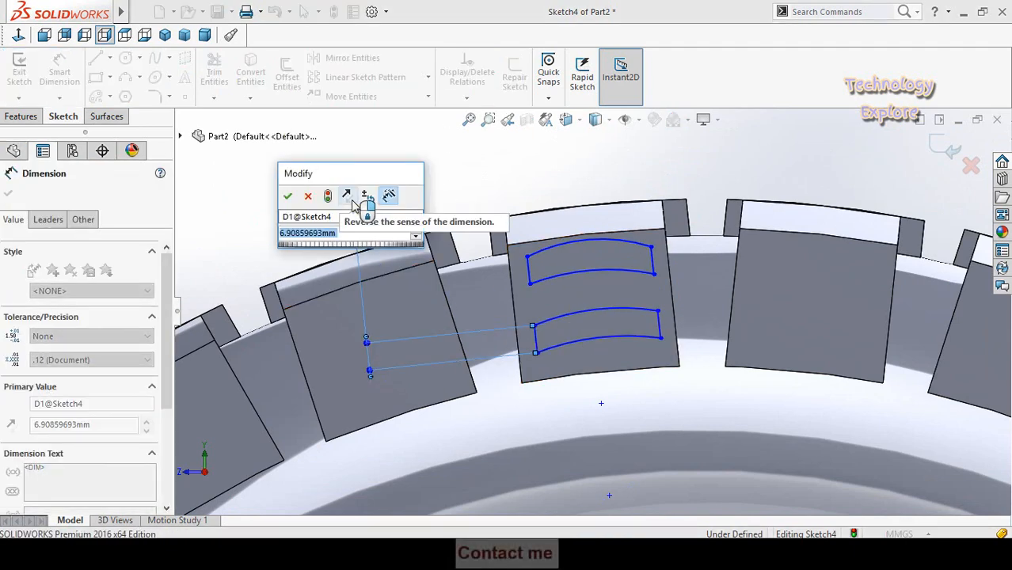
{"action": "type", "text": "8"}
{"action": "key", "text": "Return"}
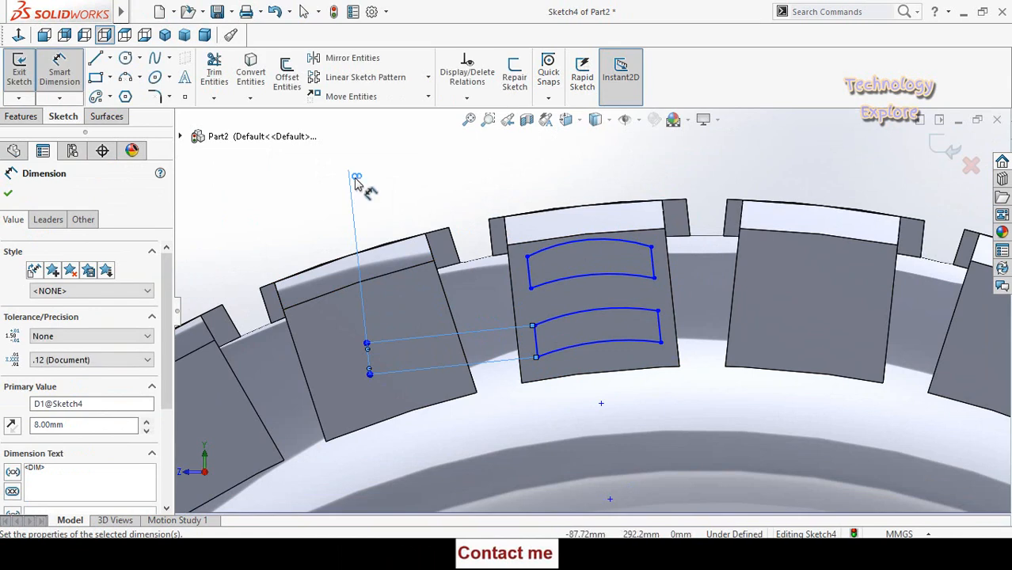
{"action": "key", "text": "Escape"}
{"action": "key", "text": "Return"}
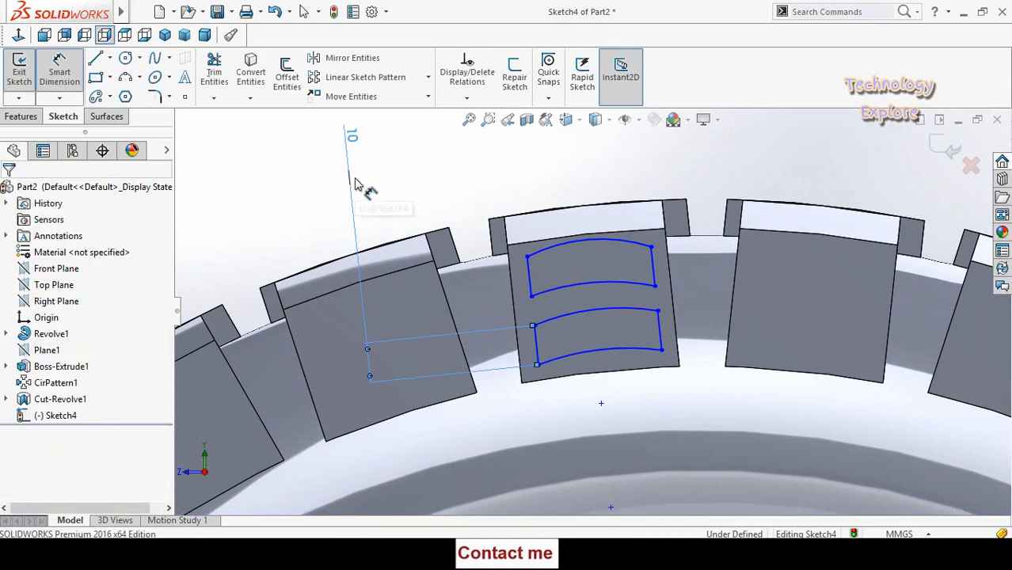
{"action": "key", "text": "Escape"}
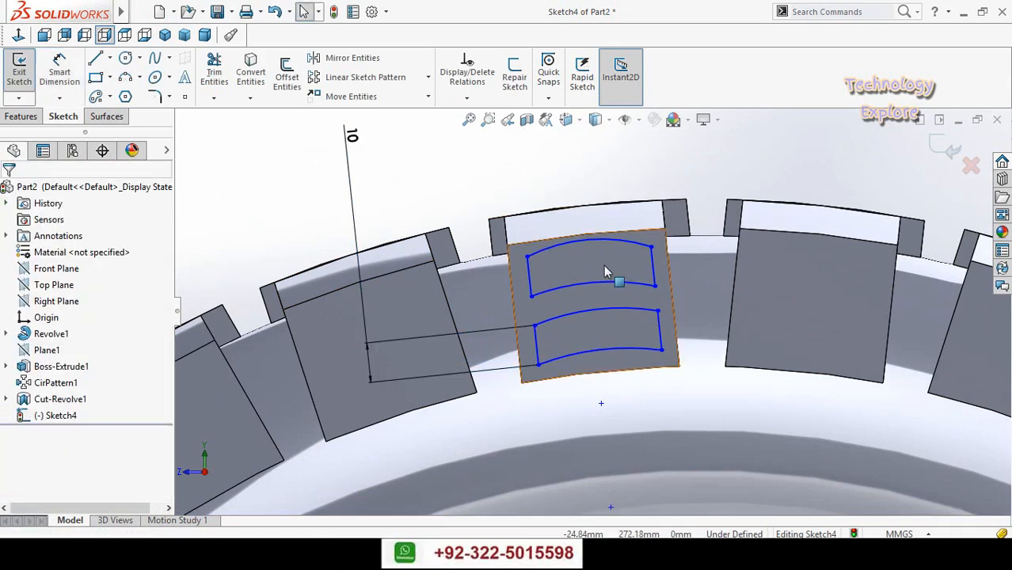
Move the upper profile's upper-left corner slightly outward toward the block's left edge and flatten its upper arc a little.
{"action": "scroll", "coordinate": [581, 233], "scroll_direction": "down", "scroll_amount": 2}
{"action": "left_click", "coordinate": [581, 247]}
{"action": "left_click", "coordinate": [566, 237], "text": "ctrl"}
{"action": "key", "text": "Escape"}
{"action": "left_click_drag", "start_coordinate": [507, 266], "coordinate": [497, 274]}
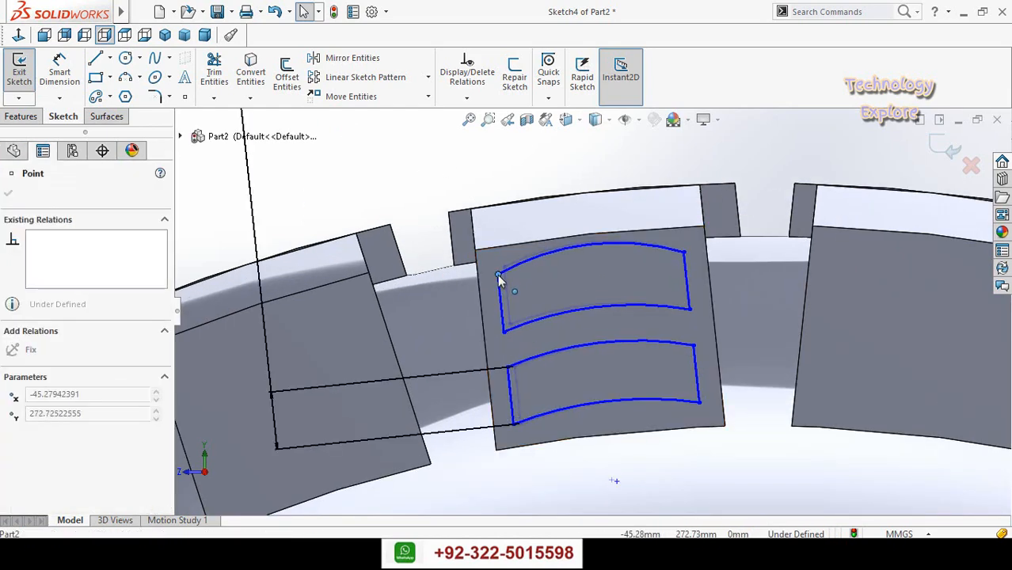
{"action": "left_click", "coordinate": [594, 310]}
{"action": "key", "text": "Escape"}
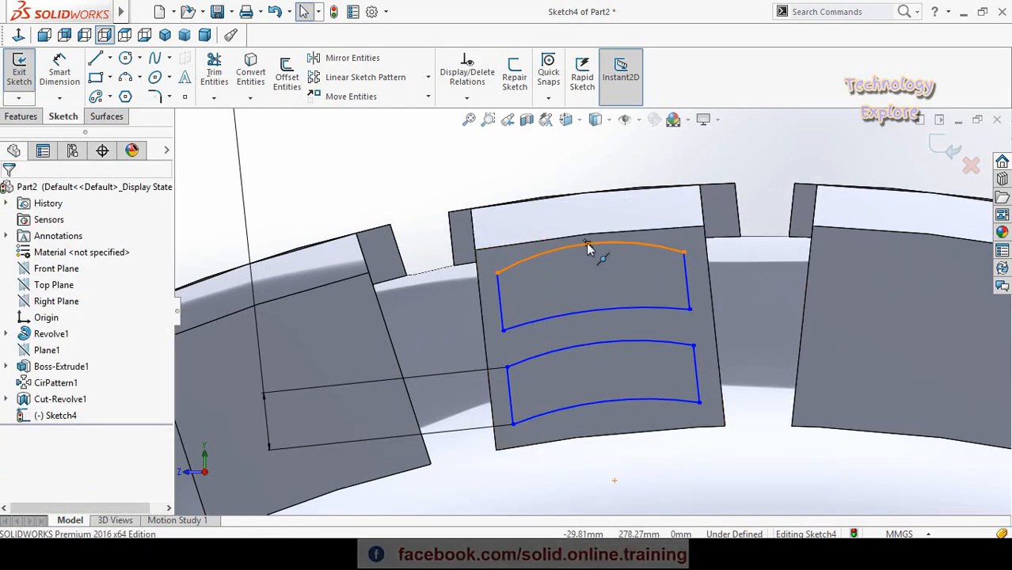
{"action": "mouse_move", "coordinate": [588, 248]}
{"action": "left_mouse_down"}
{"action": "mouse_move", "coordinate": [592, 271]}
{"action": "mouse_move", "coordinate": [586, 254]}
{"action": "left_mouse_up"}
{"action": "key", "text": "Escape"}
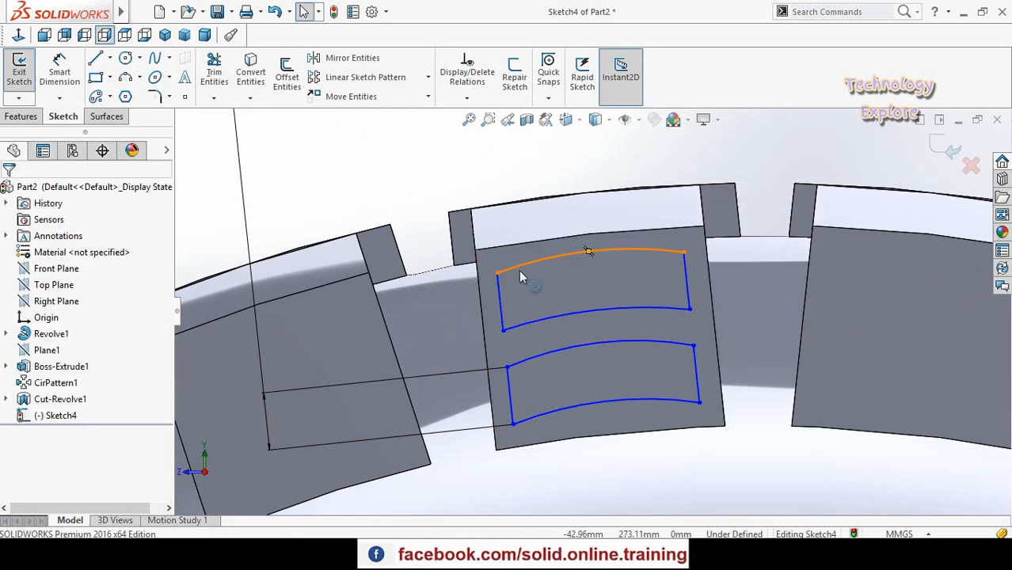
Make the upper arcs of the two curved profiles equal in radius.
{"action": "left_click", "coordinate": [521, 270]}
{"action": "left_click", "coordinate": [544, 359], "text": "ctrl"}
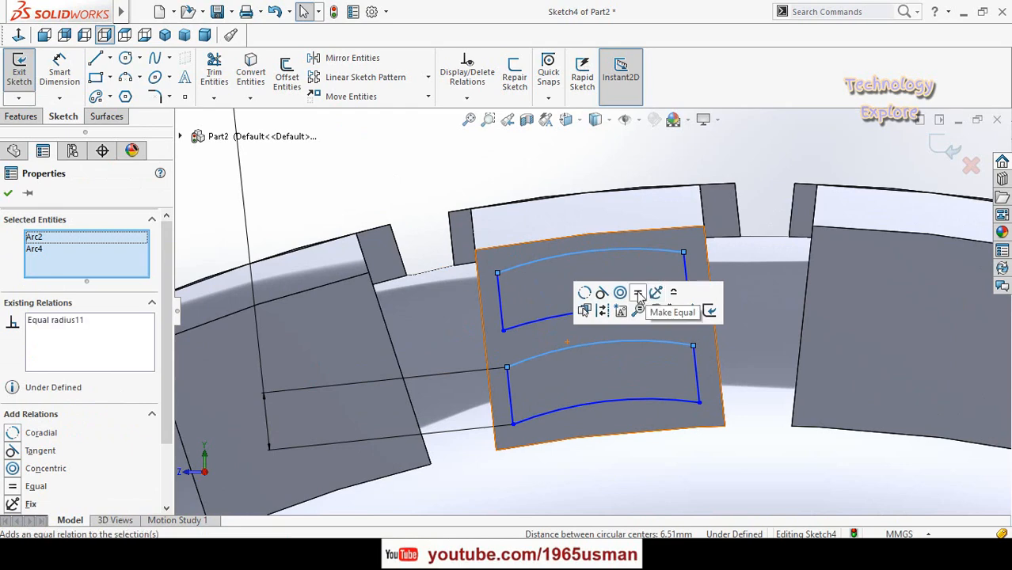
{"action": "left_click", "coordinate": [639, 294]}
{"action": "key", "text": "Escape"}
Make the lower arcs of the two curved profiles equal in radius.
{"action": "left_click", "coordinate": [595, 315]}
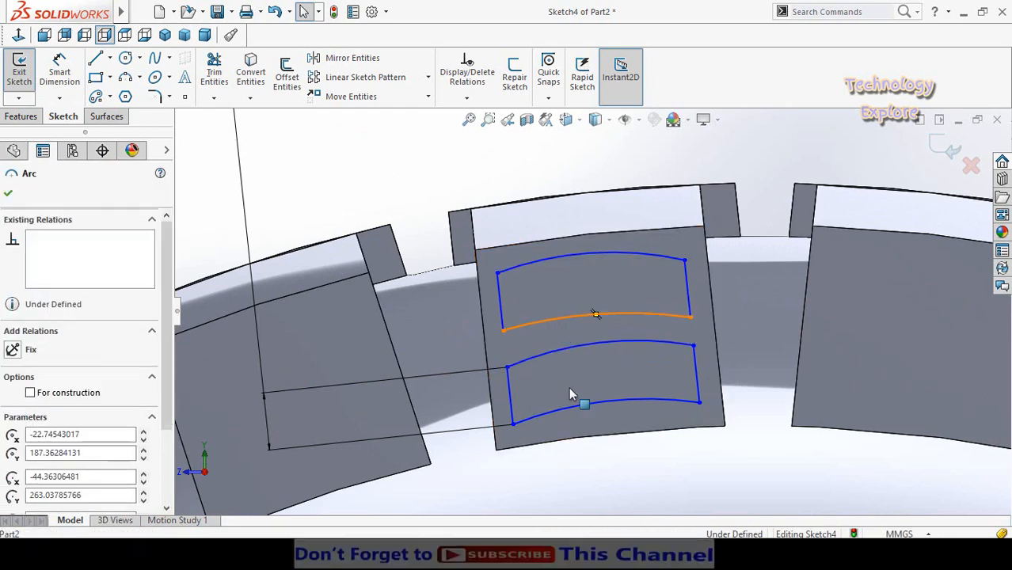
{"action": "left_click", "coordinate": [569, 408], "text": "ctrl"}
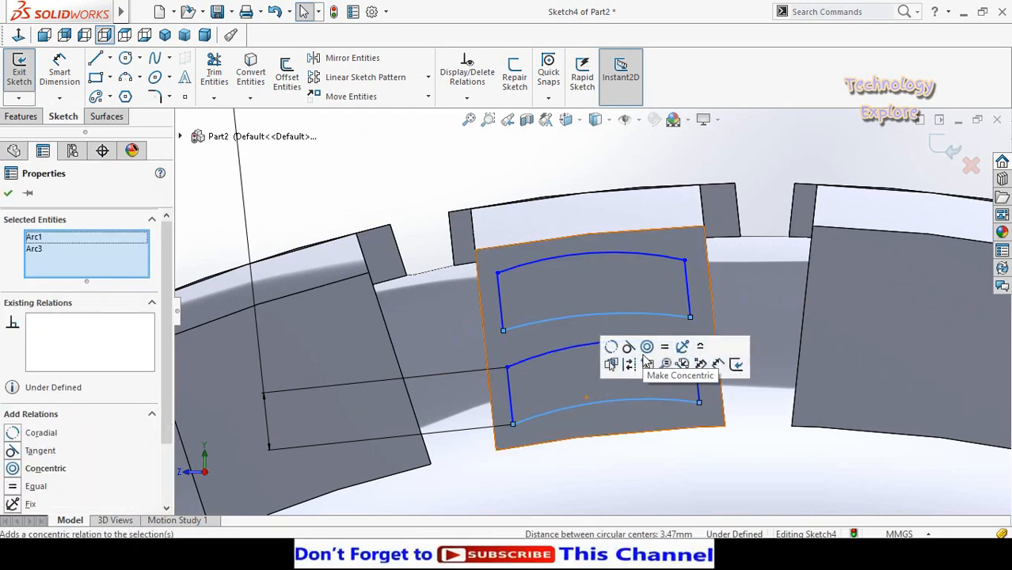
{"action": "left_click", "coordinate": [658, 353]}
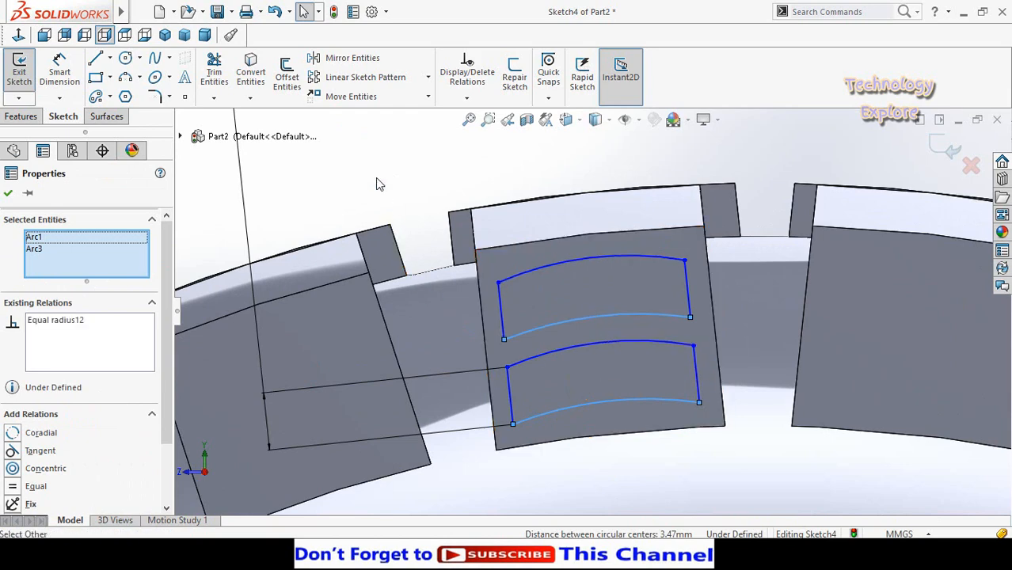
{"action": "key", "text": "Escape"}
Apply 3 mm sketch fillets to all four corners of the upper curved profile, allowing the equal relations to be deleted.
{"action": "scroll", "coordinate": [581, 347], "scroll_direction": "up", "scroll_amount": 4}
{"action": "scroll", "coordinate": [599, 345], "scroll_direction": "down", "scroll_amount": 3}
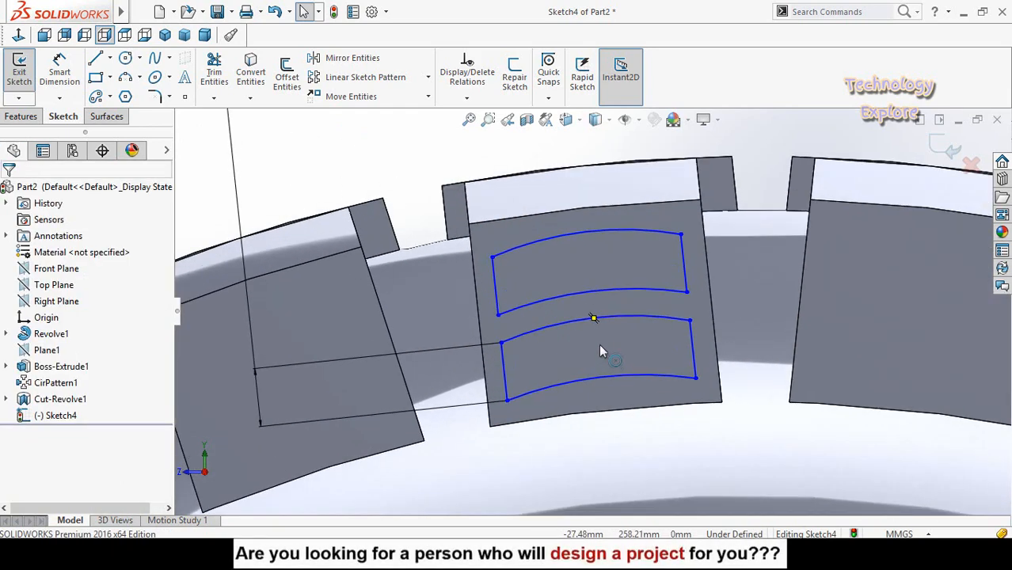
{"action": "scroll", "coordinate": [611, 366], "scroll_direction": "down", "scroll_amount": 2}
{"action": "scroll", "coordinate": [610, 366], "scroll_direction": "up", "scroll_amount": 3}
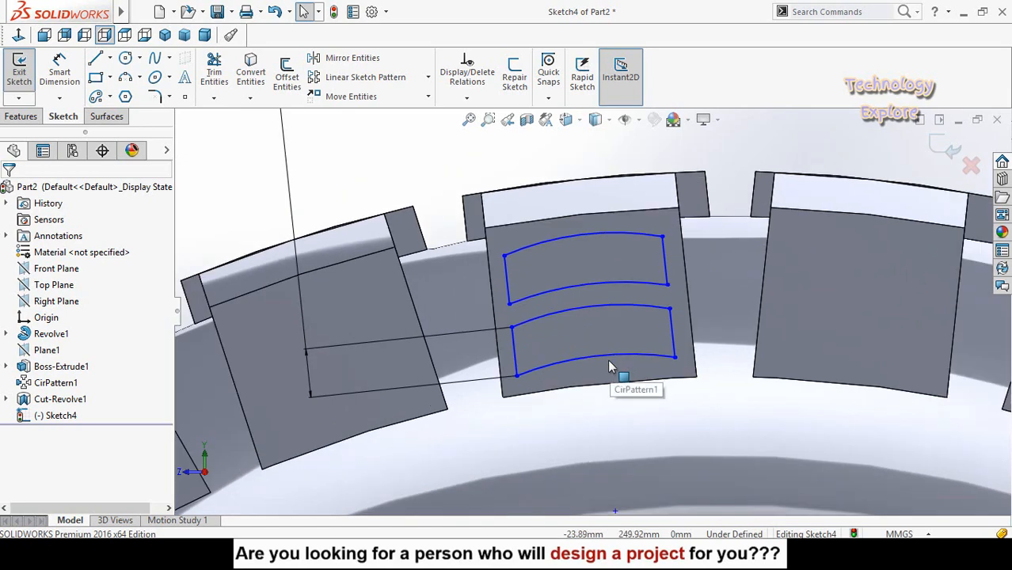
{"action": "scroll", "coordinate": [612, 369], "scroll_direction": "down", "scroll_amount": 2}
{"action": "left_click", "coordinate": [155, 97]}
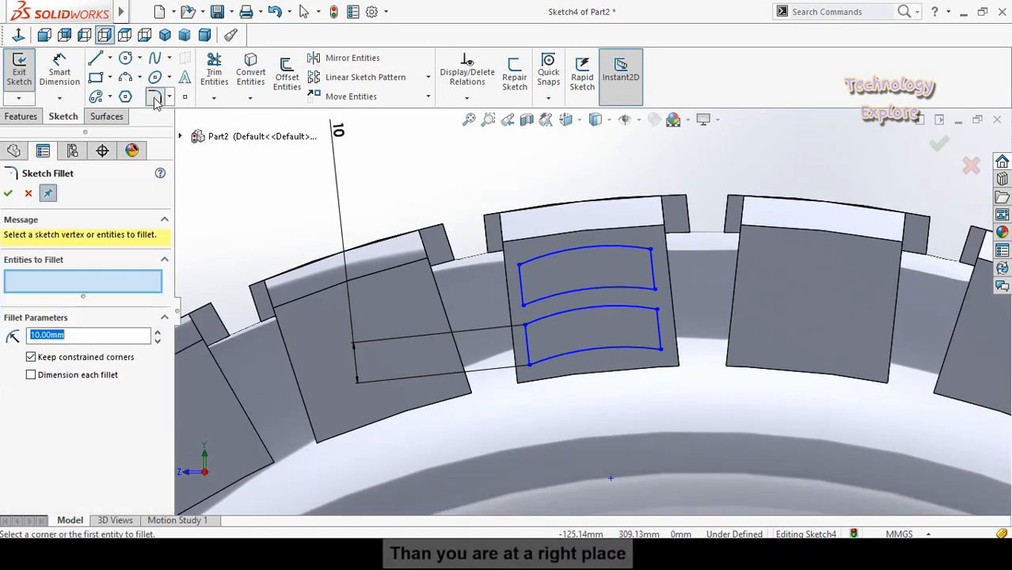
{"action": "scroll", "coordinate": [527, 281], "scroll_direction": "down", "scroll_amount": 2}
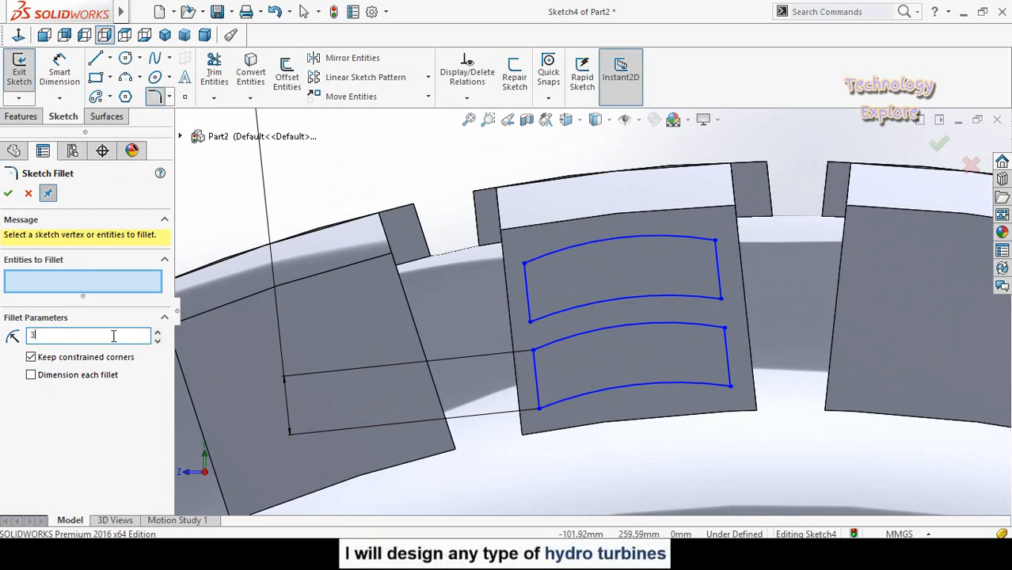
{"action": "left_click", "coordinate": [526, 267]}
{"action": "left_click", "coordinate": [538, 287]}
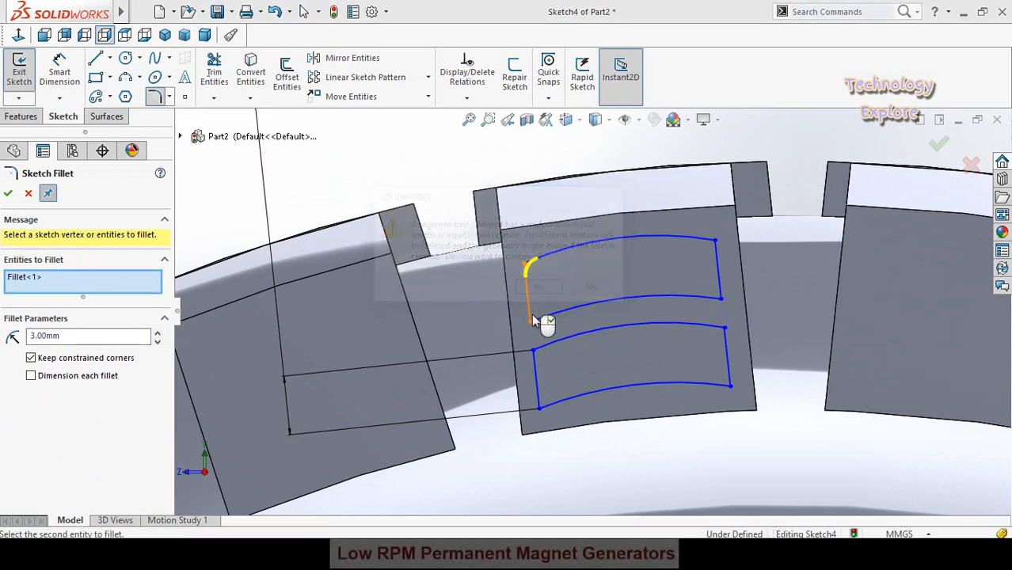
{"action": "left_click", "coordinate": [530, 321]}
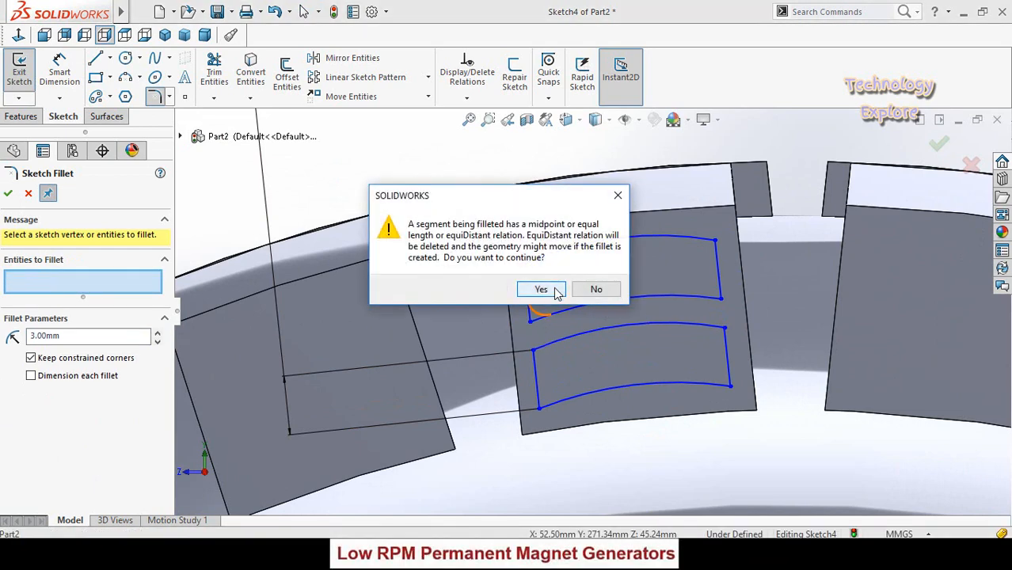
{"action": "left_click", "coordinate": [541, 289]}
{"action": "left_click", "coordinate": [722, 298]}
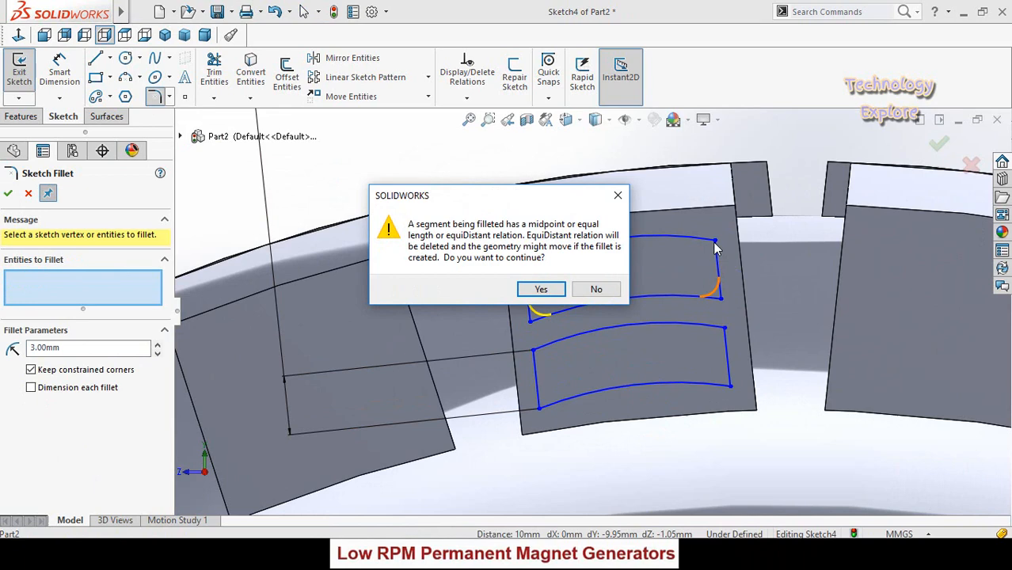
{"action": "left_click", "coordinate": [538, 289]}
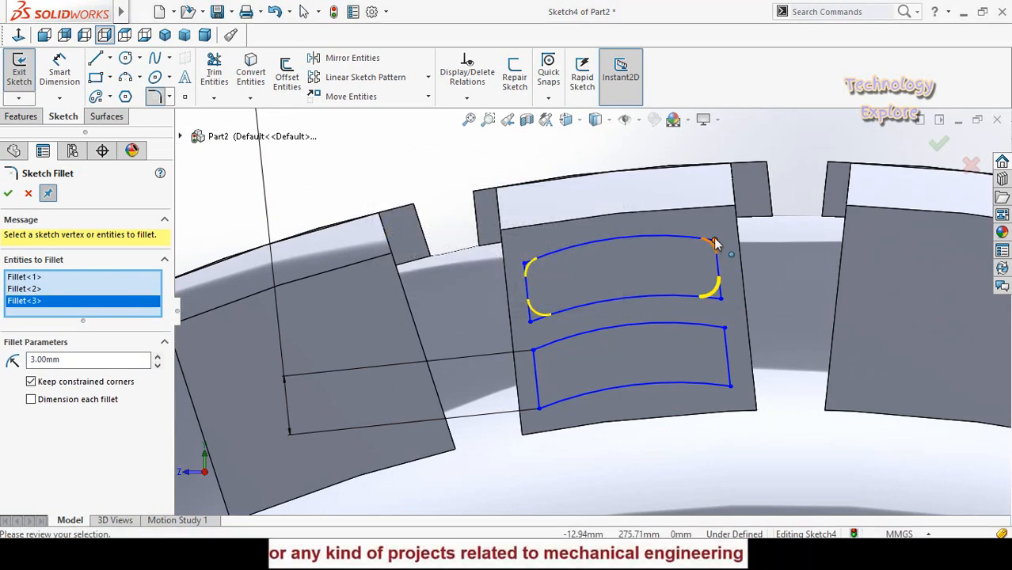
{"action": "left_click", "coordinate": [715, 243]}
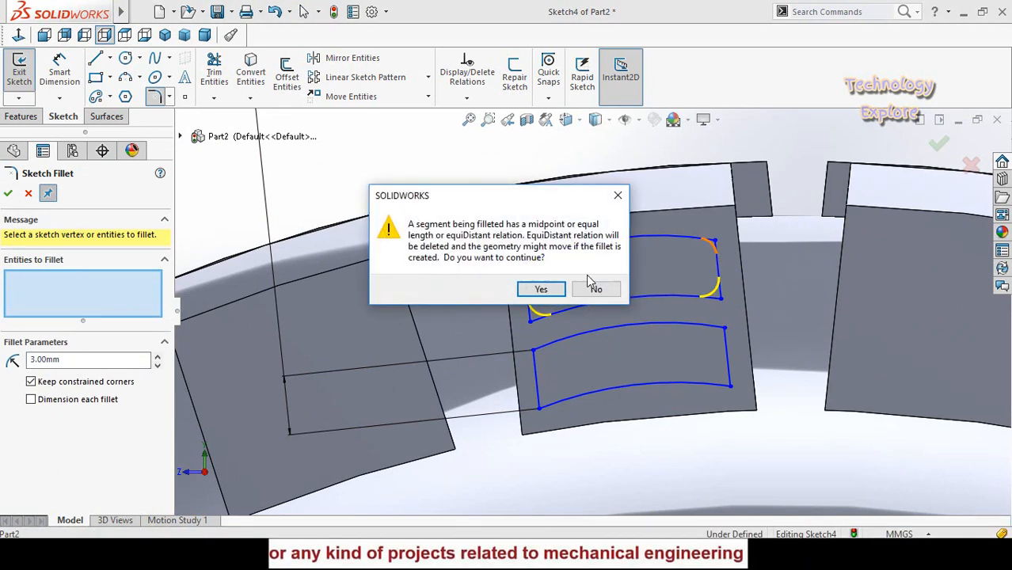
{"action": "left_click", "coordinate": [543, 287]}
Apply 3 mm sketch fillets to all four corners of the lower curved profile and finish the fillets.
{"action": "left_click", "coordinate": [533, 350]}
{"action": "left_click", "coordinate": [543, 288]}
{"action": "left_click", "coordinate": [726, 327]}
{"action": "left_click", "coordinate": [543, 288]}
{"action": "left_click", "coordinate": [730, 388]}
{"action": "left_click", "coordinate": [542, 287]}
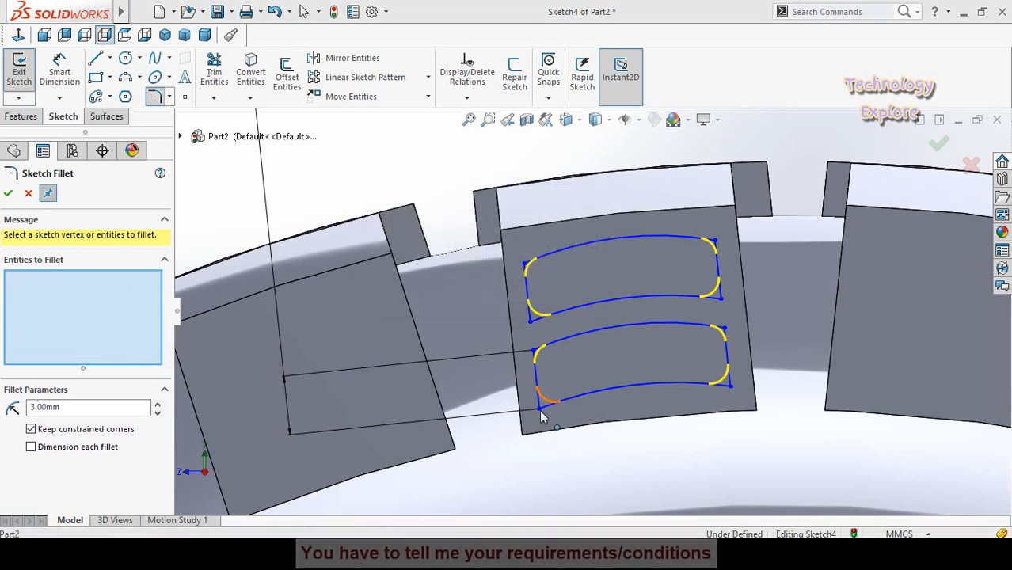
{"action": "left_click", "coordinate": [539, 407]}
{"action": "left_click", "coordinate": [543, 288]}
{"action": "left_click", "coordinate": [9, 195]}
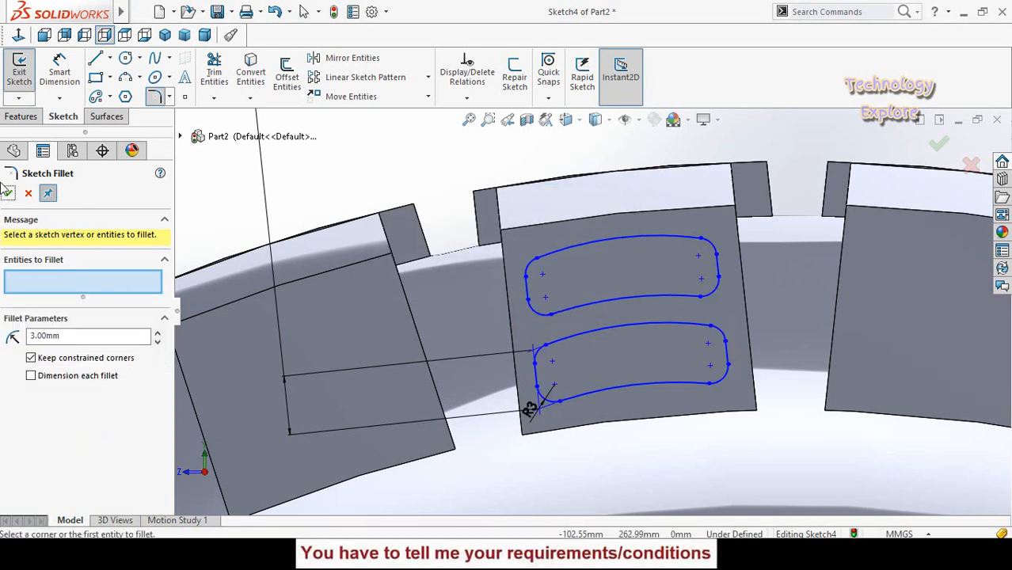
Cut-extrude both rounded profiles into the block with a blind depth of 5 mm.
{"action": "scroll", "coordinate": [419, 189], "scroll_direction": "up", "scroll_amount": 3}
{"action": "scroll", "coordinate": [656, 353], "scroll_direction": "down", "scroll_amount": 2}
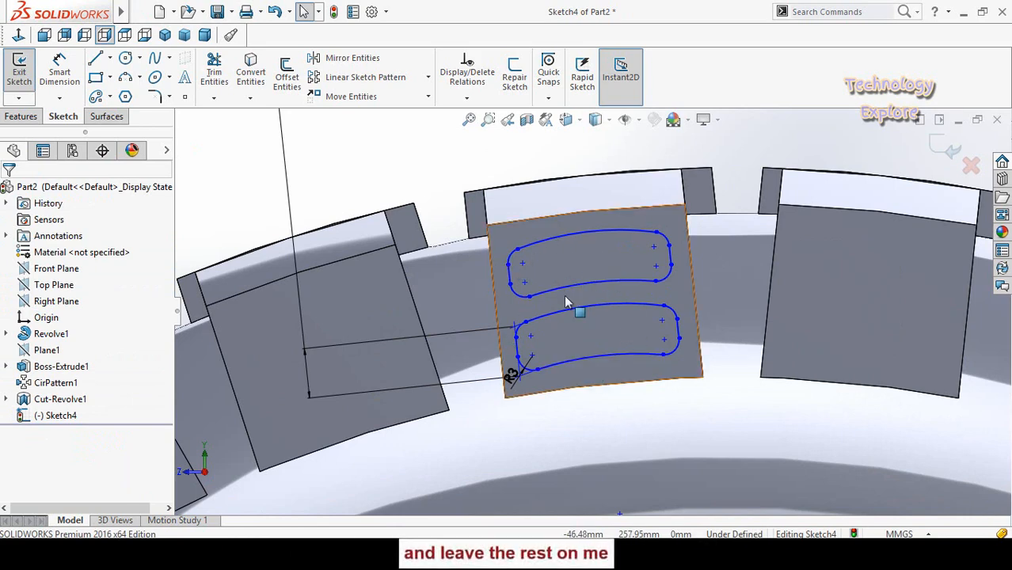
{"action": "scroll", "coordinate": [610, 352], "scroll_direction": "up", "scroll_amount": 3}
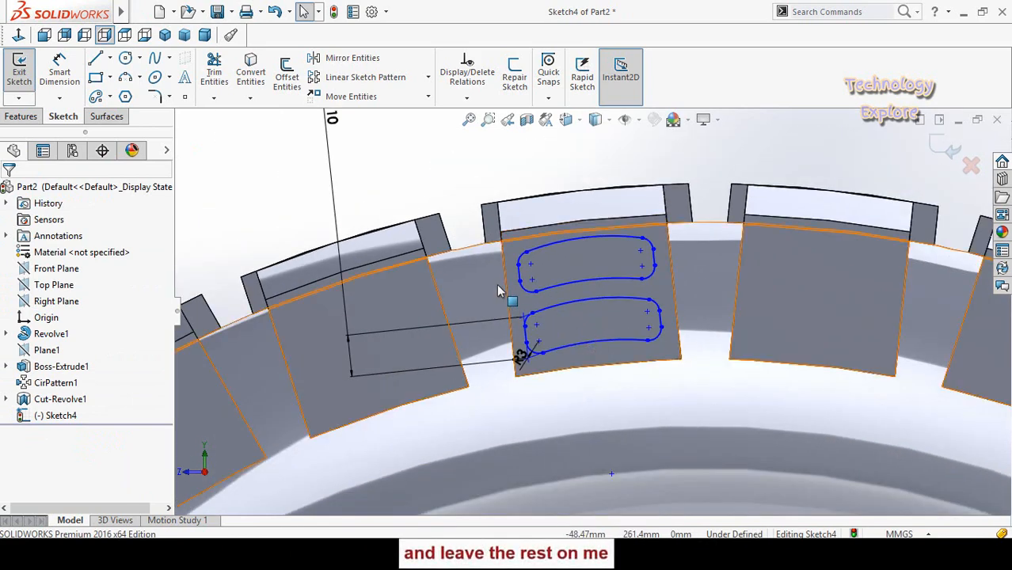
{"action": "scroll", "coordinate": [441, 332], "scroll_direction": "down", "scroll_amount": 3}
{"action": "left_click", "coordinate": [21, 117]}
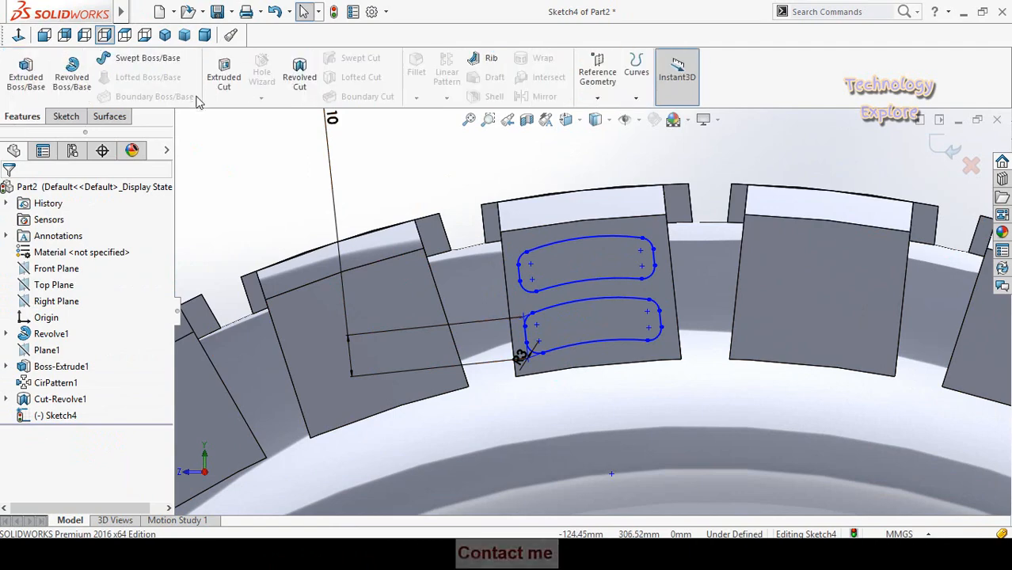
{"action": "left_click", "coordinate": [224, 76]}
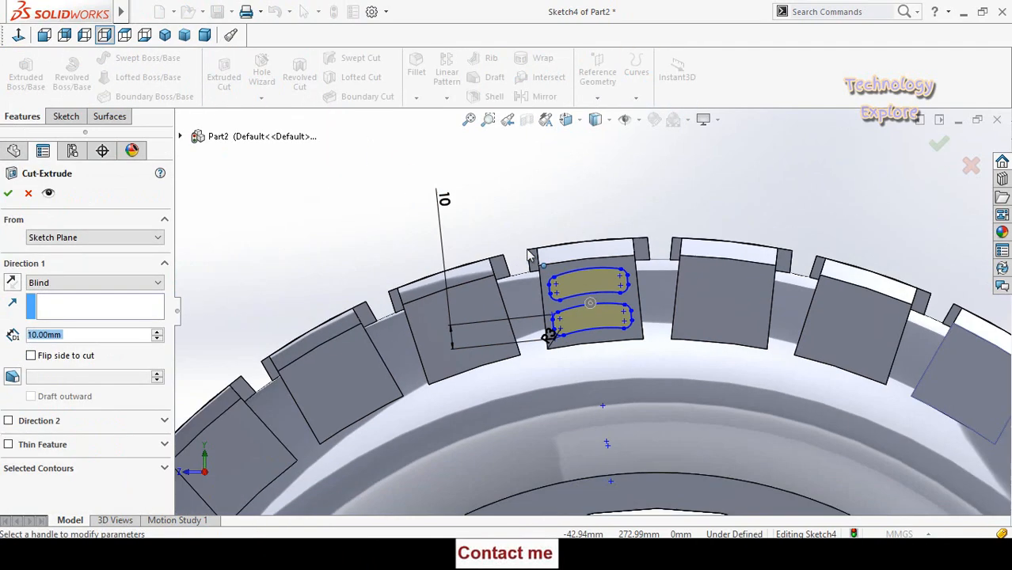
{"action": "middle_click_drag", "start_coordinate": [354, 262], "coordinate": [417, 293]}
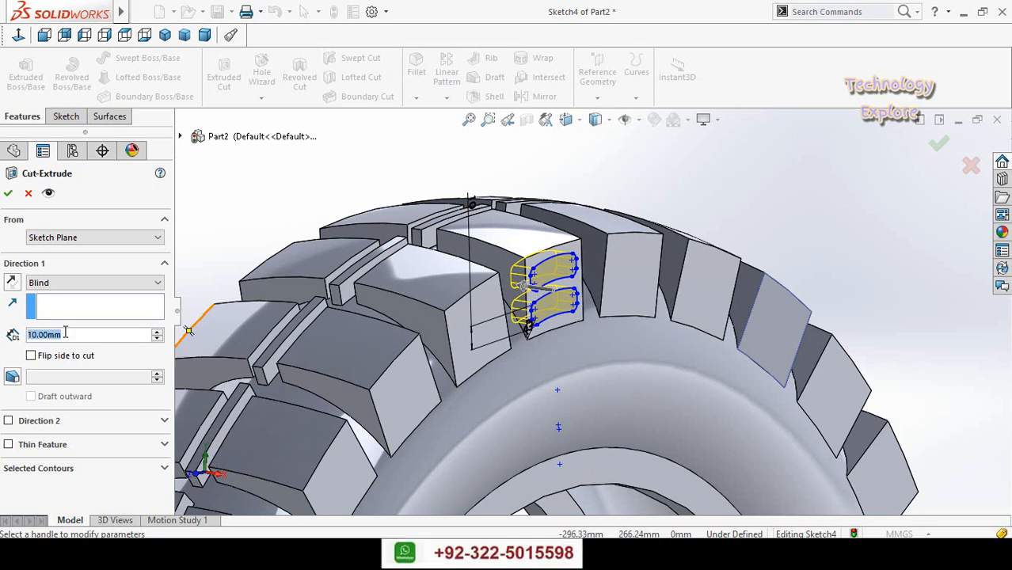
{"action": "type", "text": "5"}
{"action": "key", "text": "Return"}
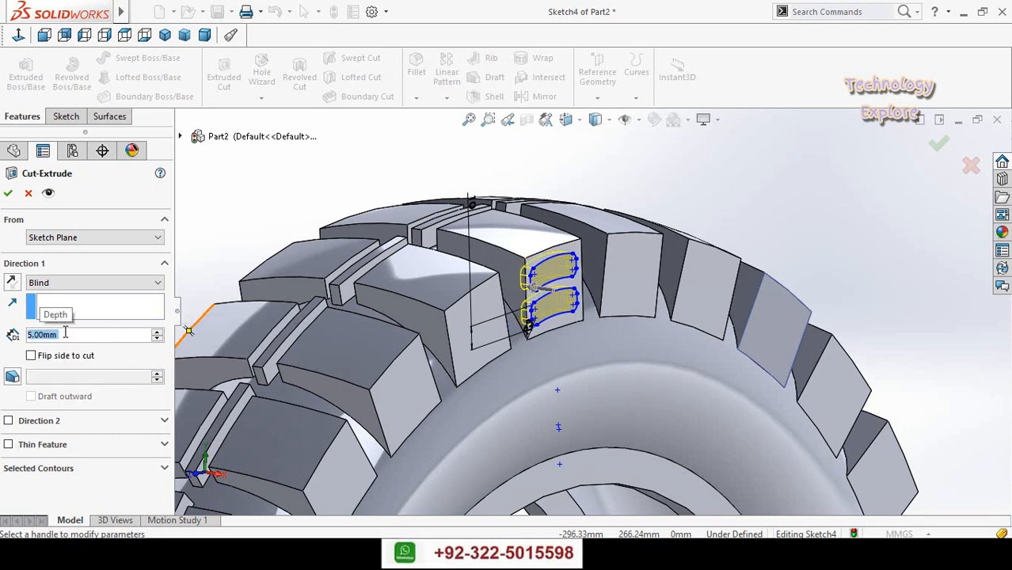
{"action": "left_click", "coordinate": [7, 193]}
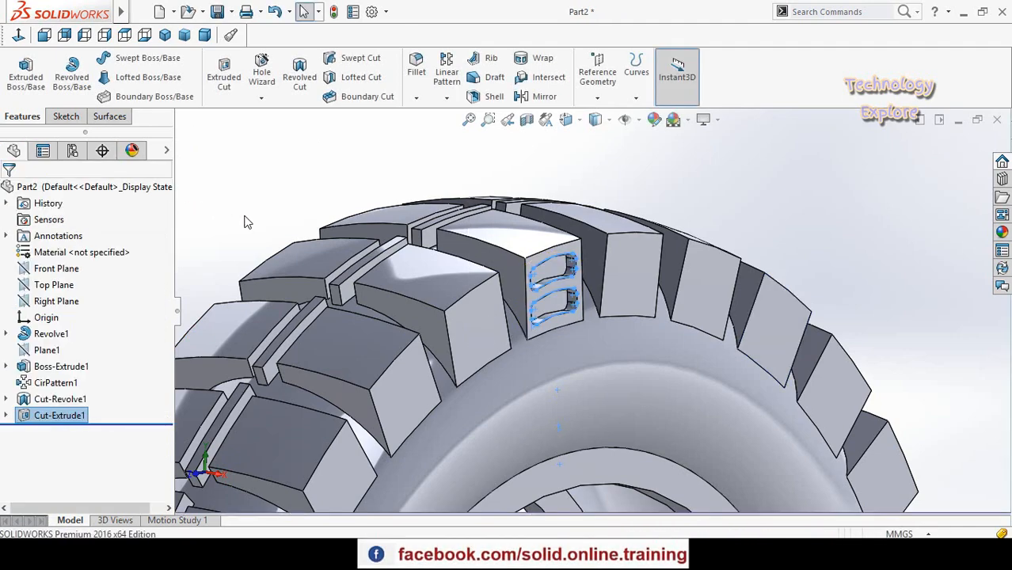
Start a sketch on the outer side face of a block on the opposite side of the ring.
{"action": "scroll", "coordinate": [316, 265], "scroll_direction": "up", "scroll_amount": 4}
{"action": "middle_click_drag", "start_coordinate": [316, 265], "coordinate": [424, 307]}
{"action": "middle_click_drag", "start_coordinate": [262, 223], "coordinate": [296, 238]}
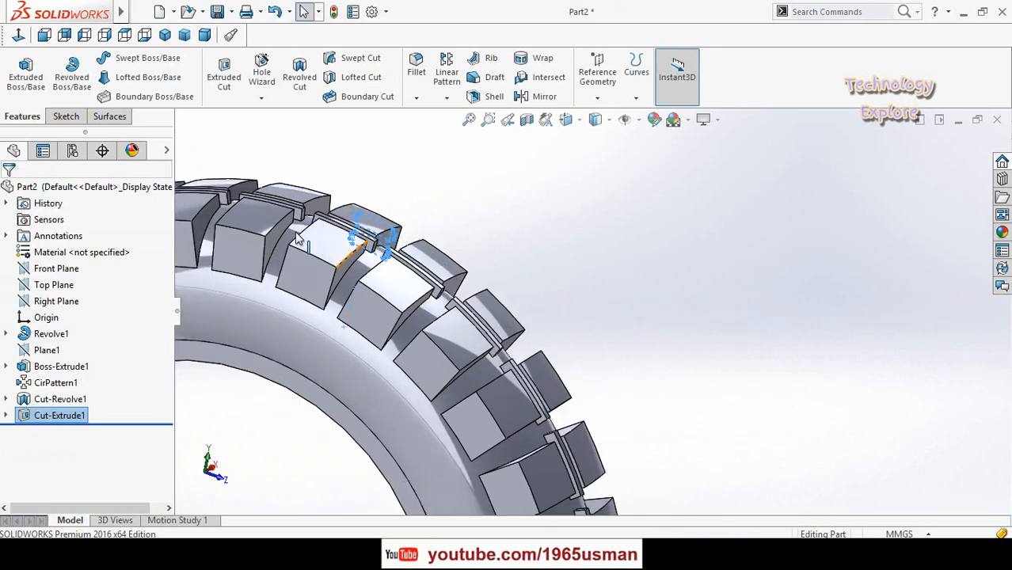
{"action": "scroll", "coordinate": [296, 234], "scroll_direction": "down", "scroll_amount": 3}
{"action": "left_click", "coordinate": [379, 315]}
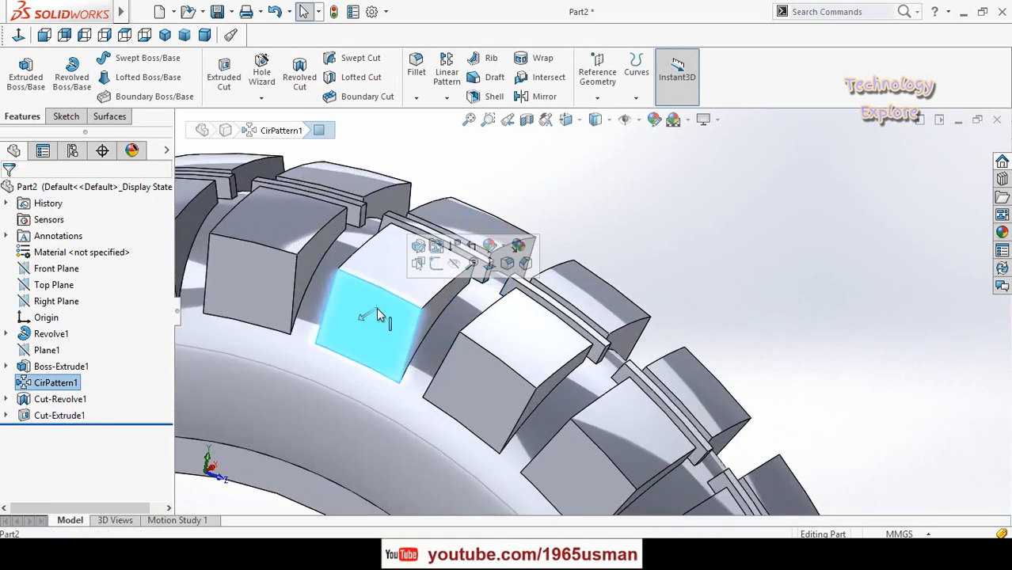
{"action": "left_click", "coordinate": [436, 265]}
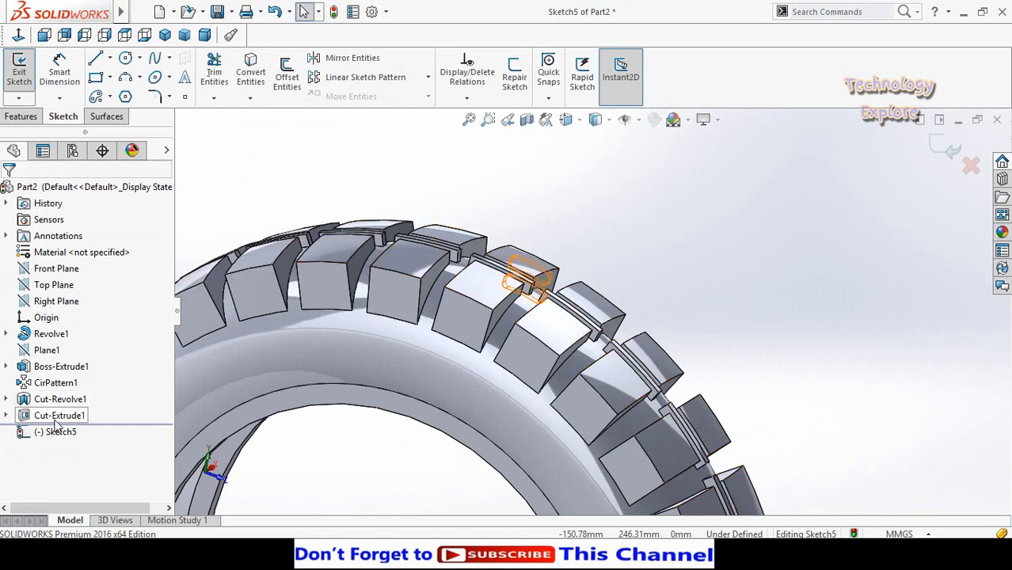
Convert the profiles of Sketch4 from the extruded cut into the new sketch on the opposite block face.
{"action": "left_click", "coordinate": [6, 417]}
{"action": "left_click", "coordinate": [55, 431]}
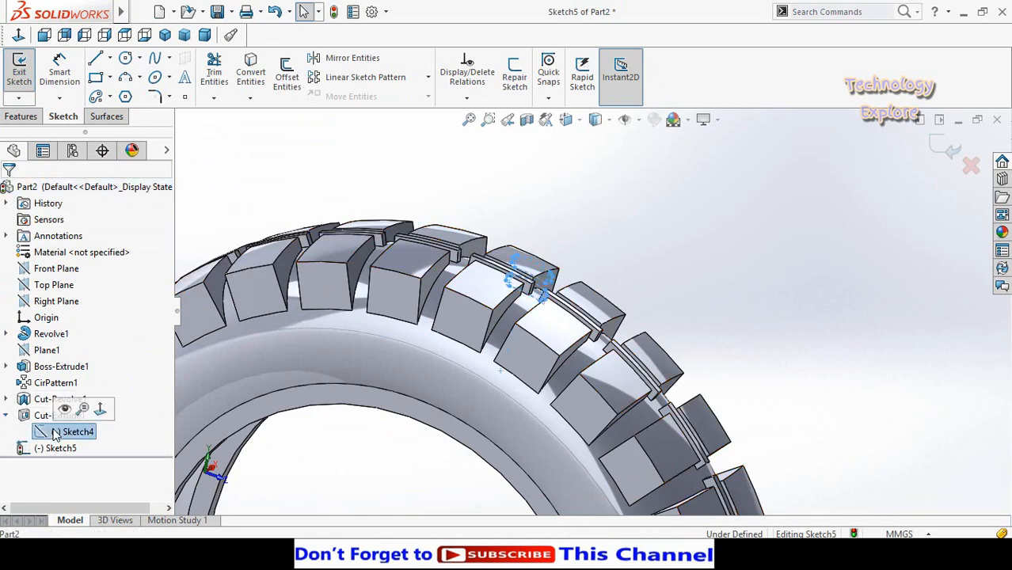
{"action": "left_click", "coordinate": [250, 76]}
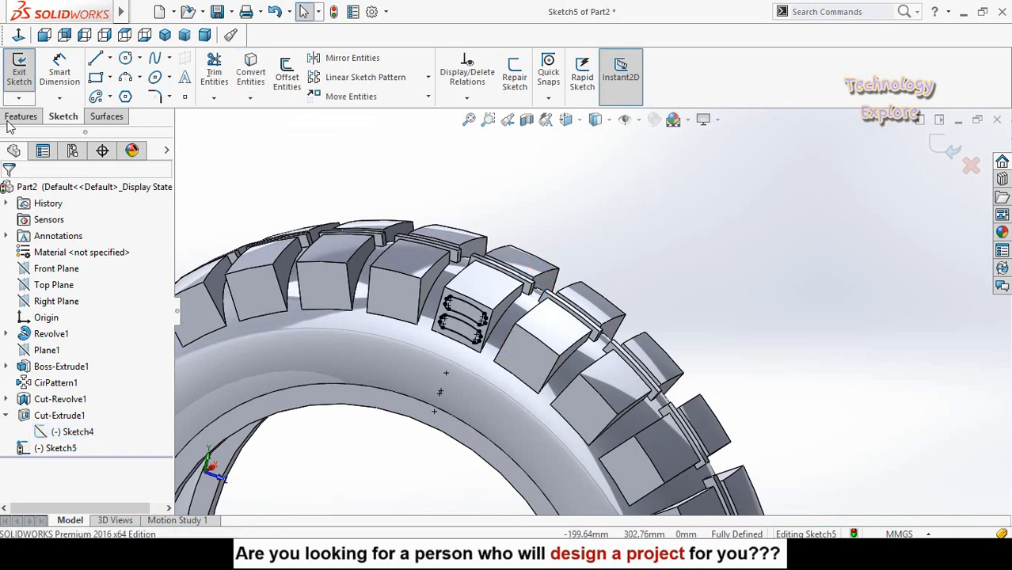
Cut-extrude the converted profiles into the opposite block face with a blind depth of 5 mm.
{"action": "left_click", "coordinate": [20, 116]}
{"action": "left_click", "coordinate": [225, 78]}
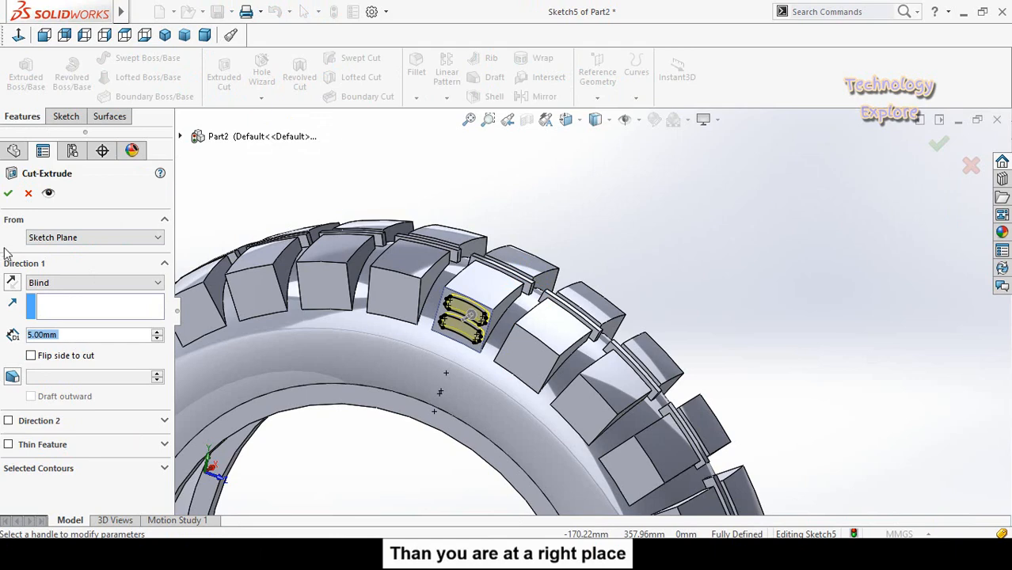
{"action": "left_click", "coordinate": [11, 193]}
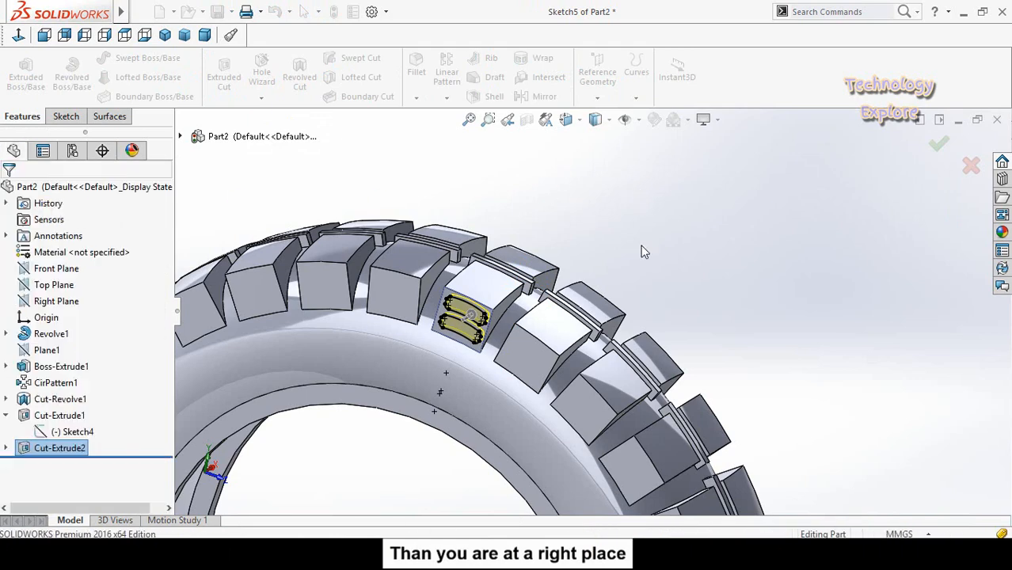
Start a circular pattern with Cut-Extrude2 and Cut-Extrude1 as the features to pattern.
{"action": "scroll", "coordinate": [656, 261], "scroll_direction": "up", "scroll_amount": 6}
{"action": "middle_click_drag", "start_coordinate": [655, 272], "coordinate": [506, 238]}
{"action": "scroll", "coordinate": [623, 319], "scroll_direction": "down", "scroll_amount": 3}
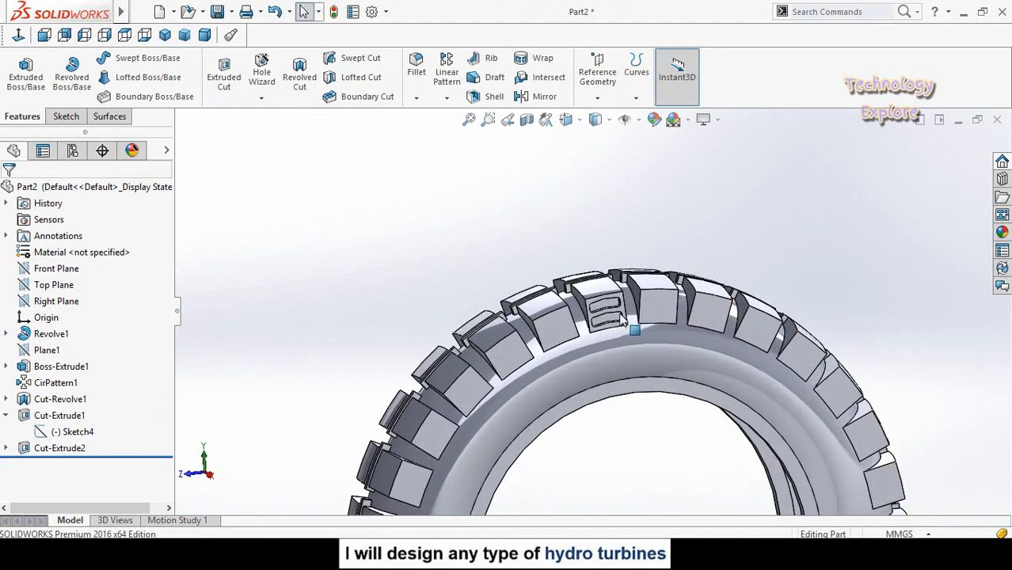
{"action": "left_click", "coordinate": [447, 99]}
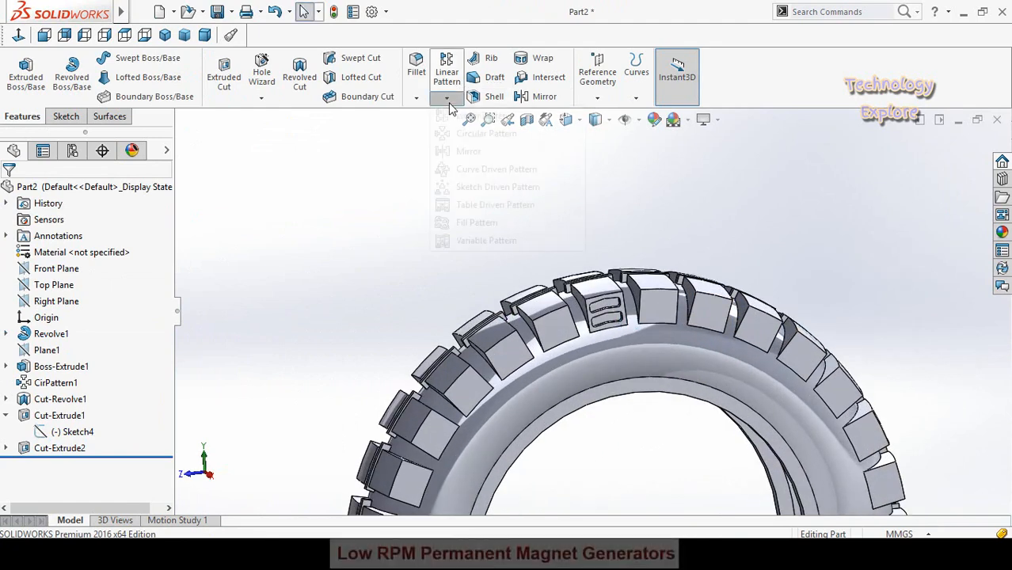
{"action": "left_click", "coordinate": [471, 135]}
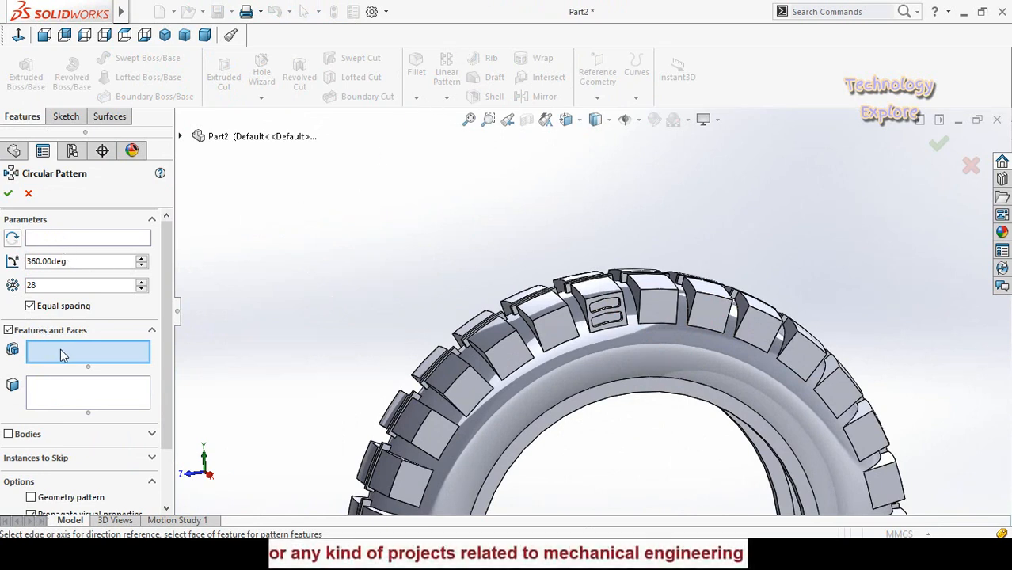
{"action": "left_click", "coordinate": [181, 136]}
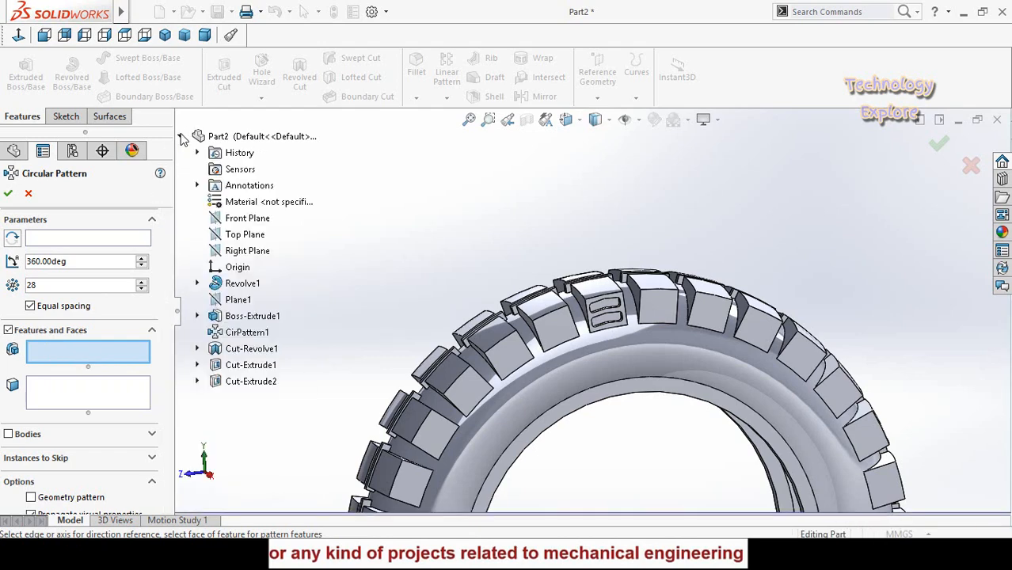
{"action": "left_click", "coordinate": [243, 382]}
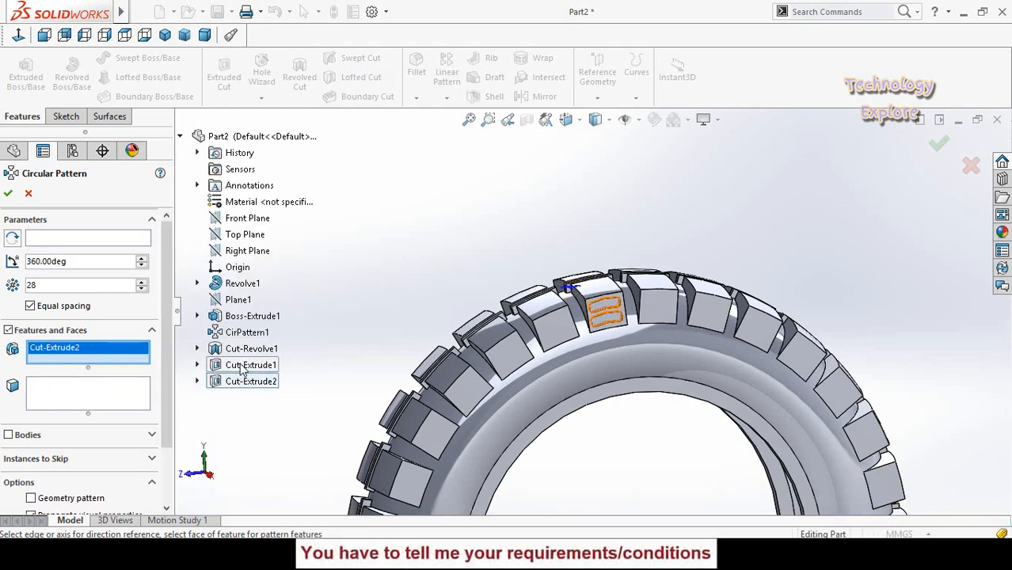
{"action": "left_click", "coordinate": [243, 367]}
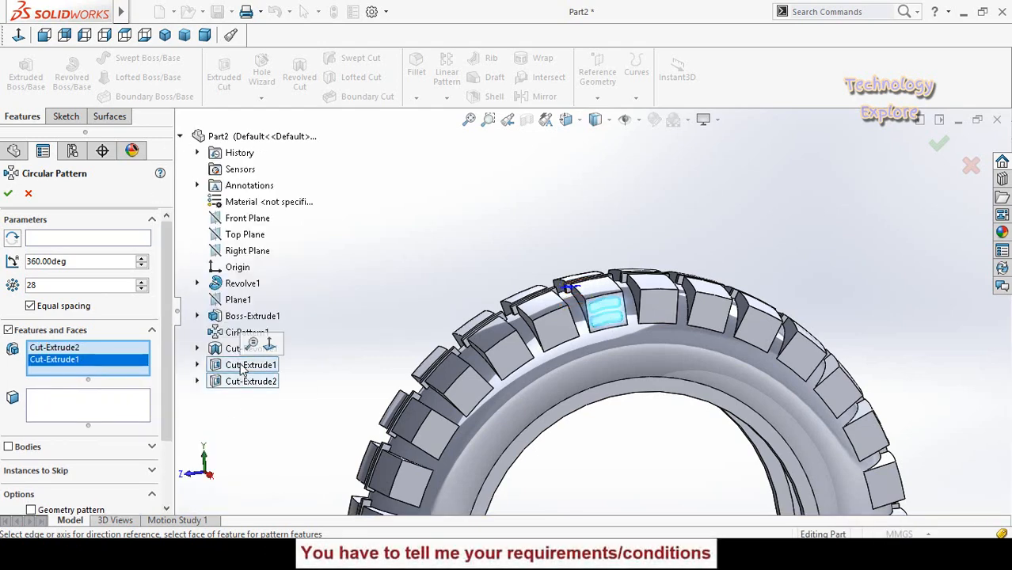
Use the ring's inner circular edge as the pattern axis and create 30 equally spaced instances over 360 degrees.
{"action": "left_click", "coordinate": [54, 238]}
{"action": "scroll", "coordinate": [602, 384], "scroll_direction": "up", "scroll_amount": 1}
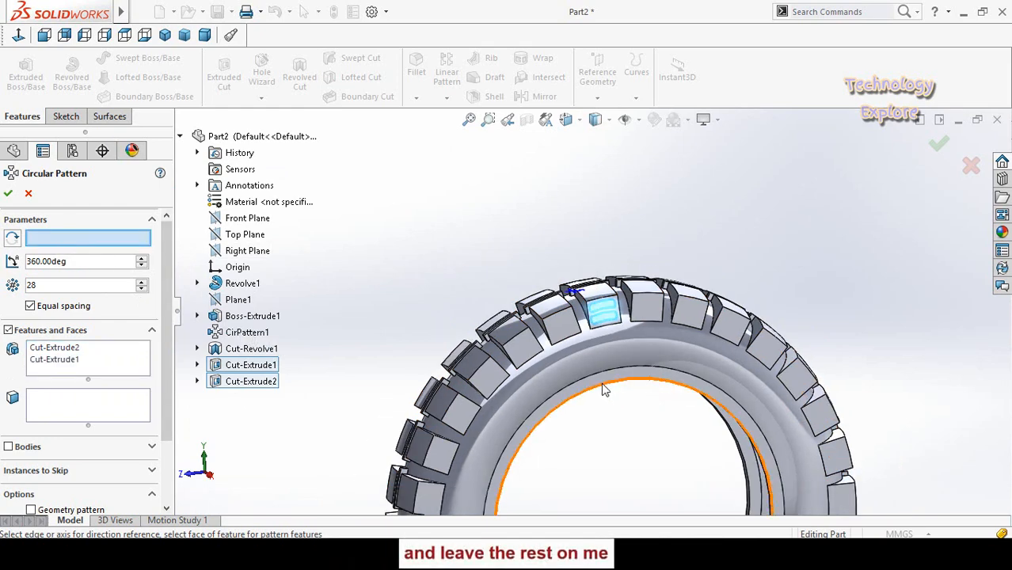
{"action": "left_click", "coordinate": [576, 463]}
{"action": "scroll", "coordinate": [590, 459], "scroll_direction": "up", "scroll_amount": 1}
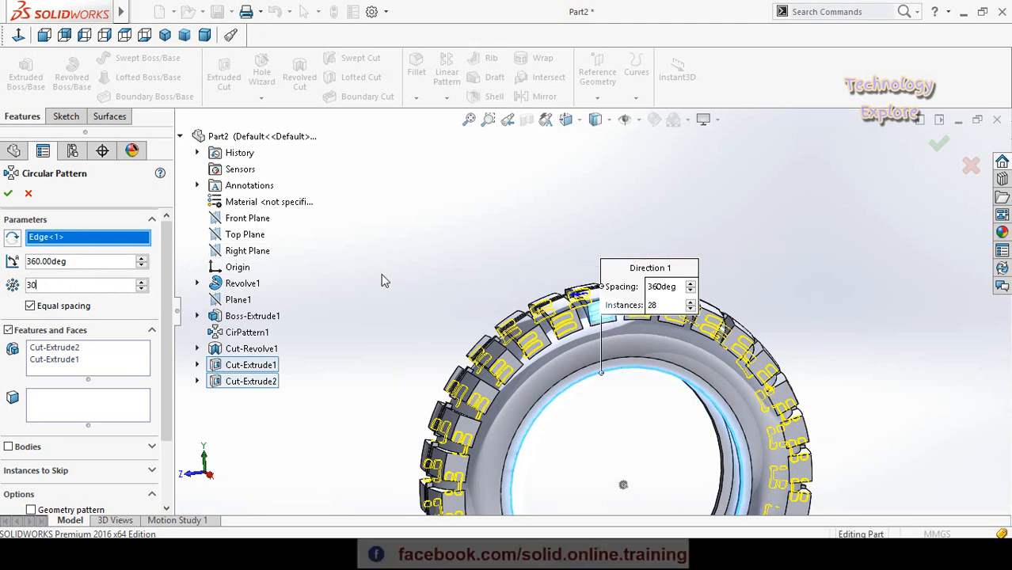
{"action": "left_click", "coordinate": [7, 195]}
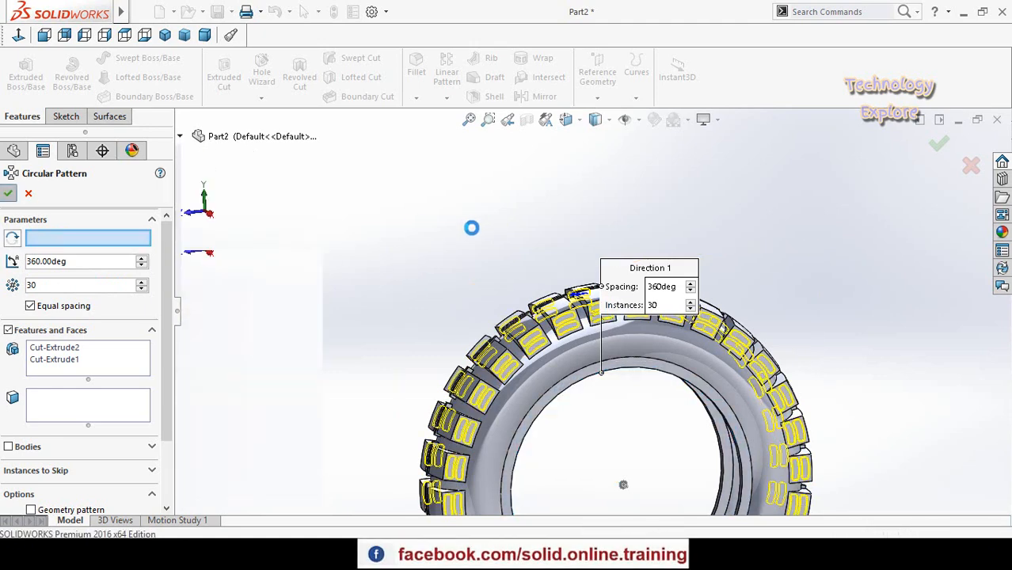
Start a sketch on Plane1 and orient the view normal to it, facing the tread blocks.
{"action": "middle_click_drag", "start_coordinate": [384, 237], "coordinate": [473, 336]}
{"action": "middle_click_drag", "start_coordinate": [535, 314], "coordinate": [550, 323]}
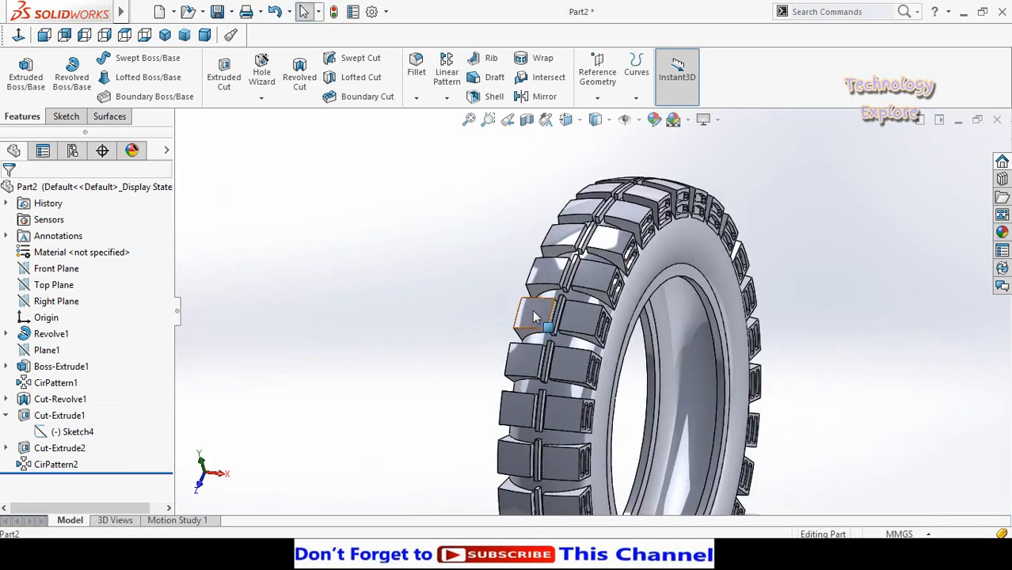
{"action": "middle_click_drag", "start_coordinate": [452, 351], "coordinate": [447, 320]}
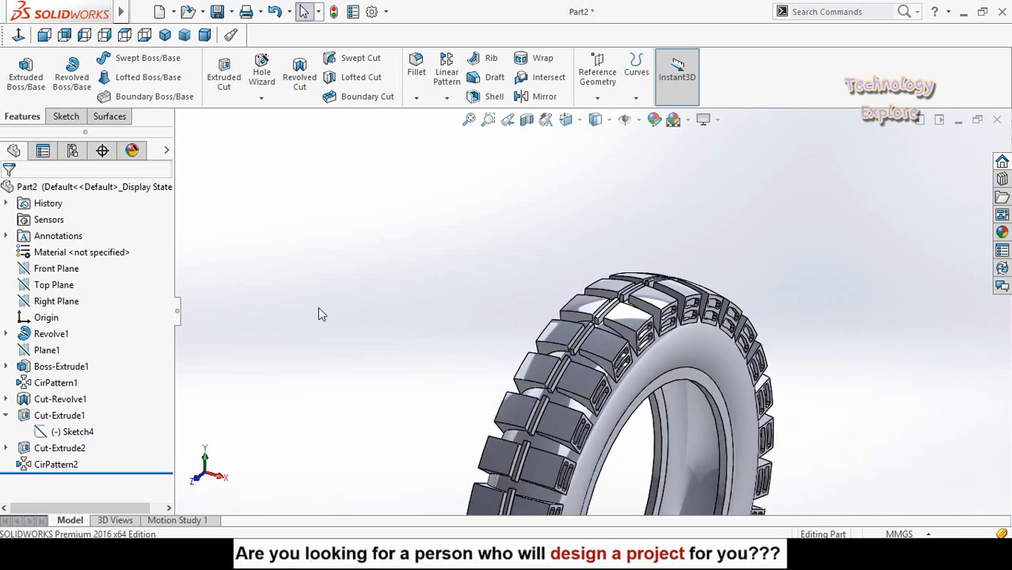
{"action": "scroll", "coordinate": [320, 321], "scroll_direction": "up", "scroll_amount": 2}
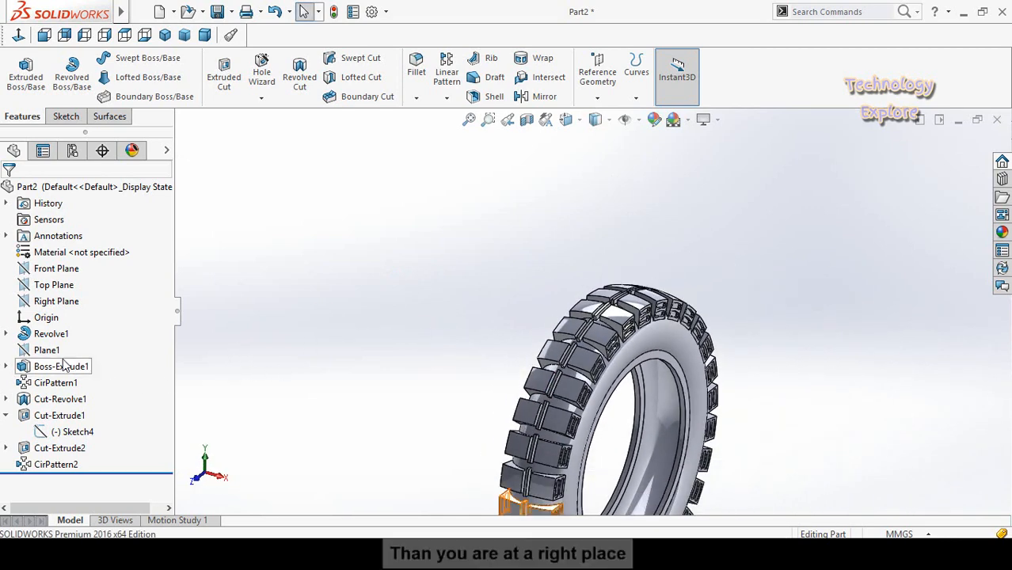
{"action": "left_click", "coordinate": [46, 351]}
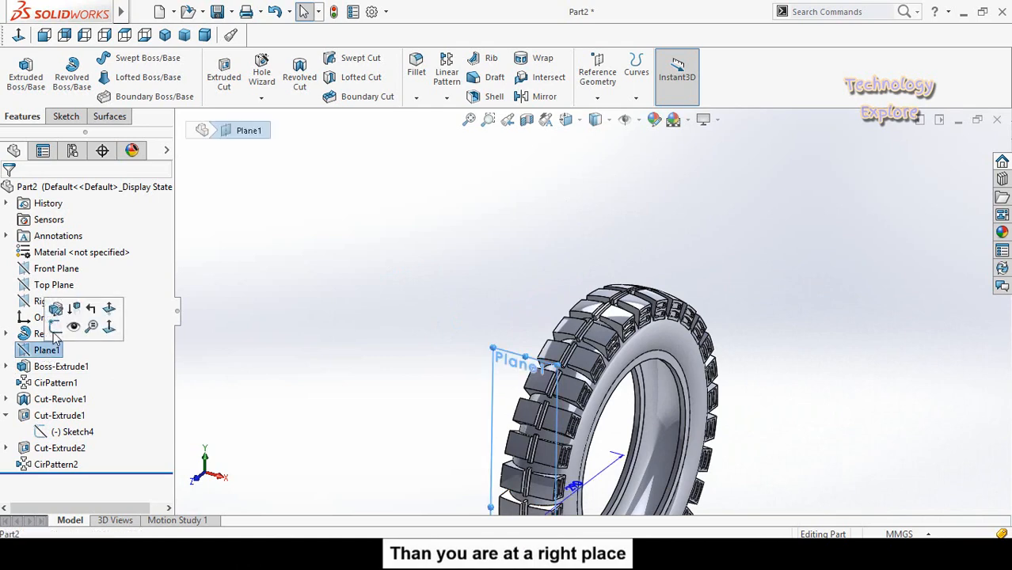
{"action": "scroll", "coordinate": [351, 385], "scroll_direction": "up", "scroll_amount": 4}
{"action": "middle_click_drag", "start_coordinate": [434, 361], "coordinate": [391, 327]}
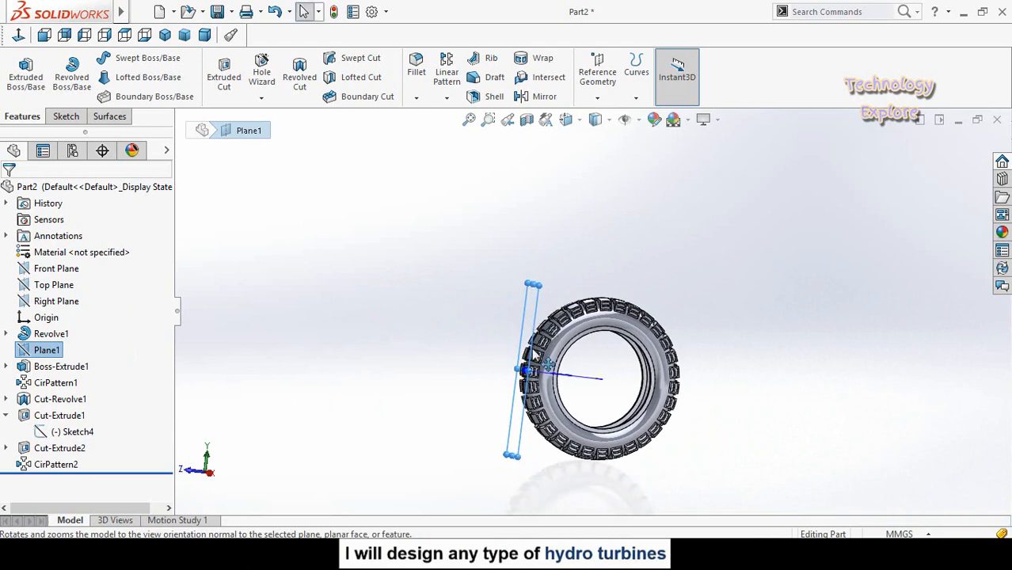
{"action": "left_click", "coordinate": [24, 355]}
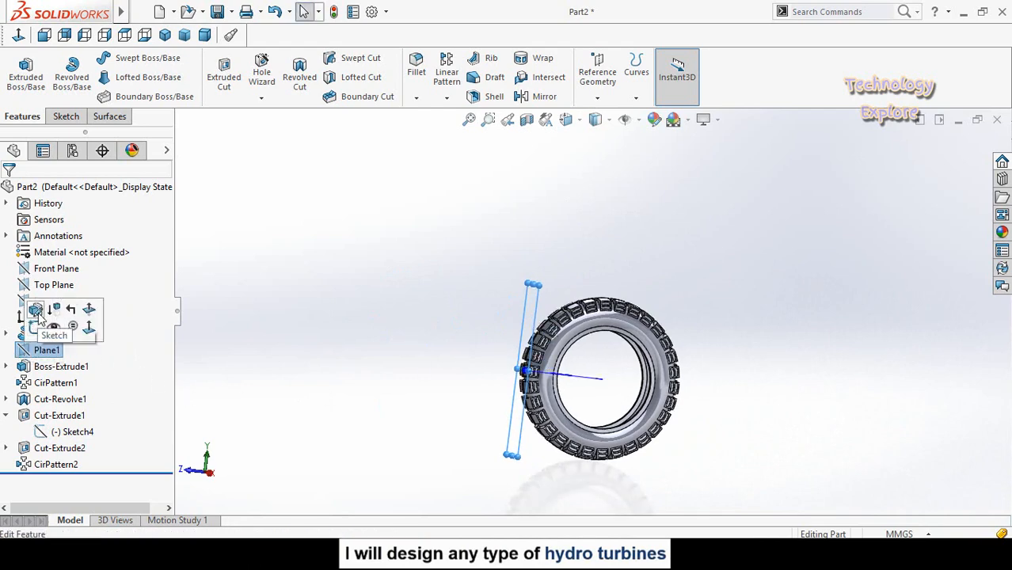
{"action": "left_click", "coordinate": [35, 327]}
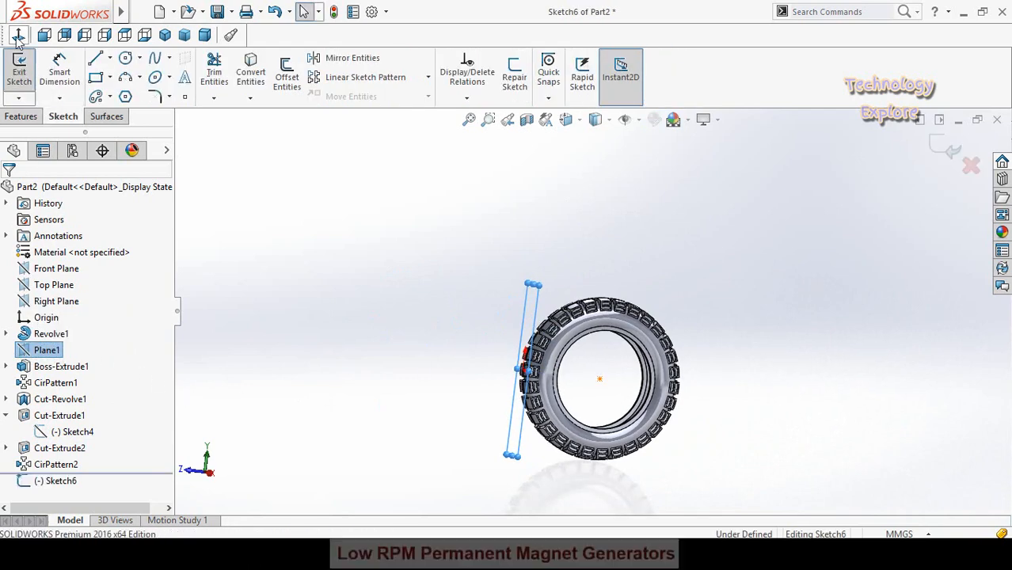
{"action": "scroll", "coordinate": [570, 317], "scroll_direction": "down", "scroll_amount": 4}
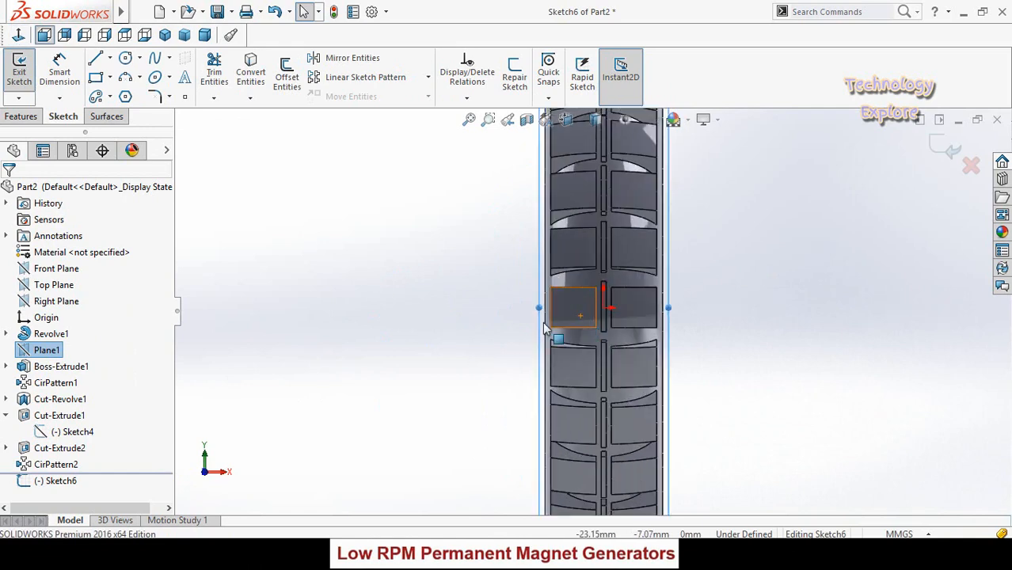
{"action": "left_click", "coordinate": [390, 277]}
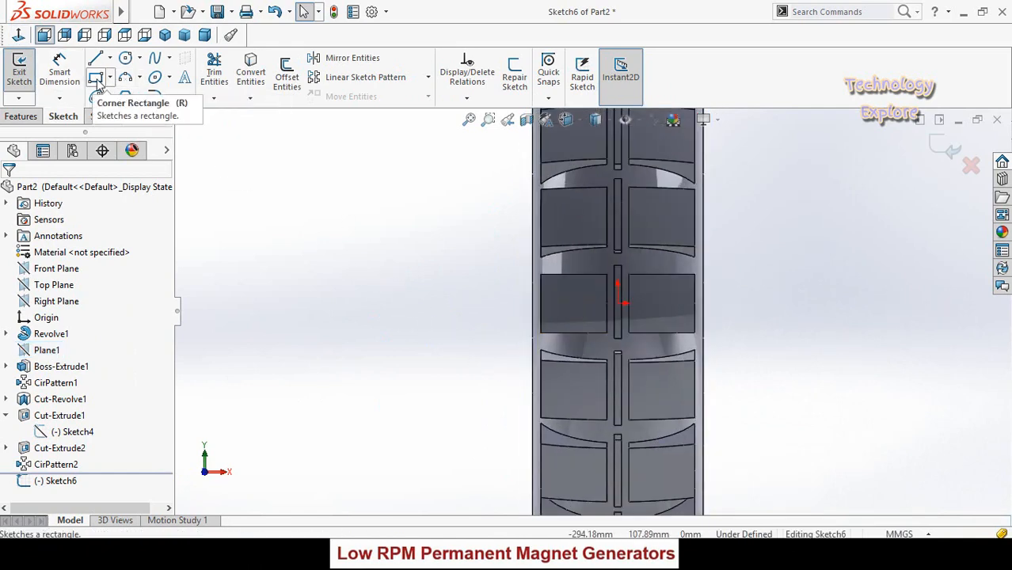
Sketch two corner rectangles, one above the other, on the left middle tread block, the lower about 34 by 6 mm.
{"action": "left_click", "coordinate": [96, 79]}
{"action": "scroll", "coordinate": [634, 340], "scroll_direction": "down", "scroll_amount": 2}
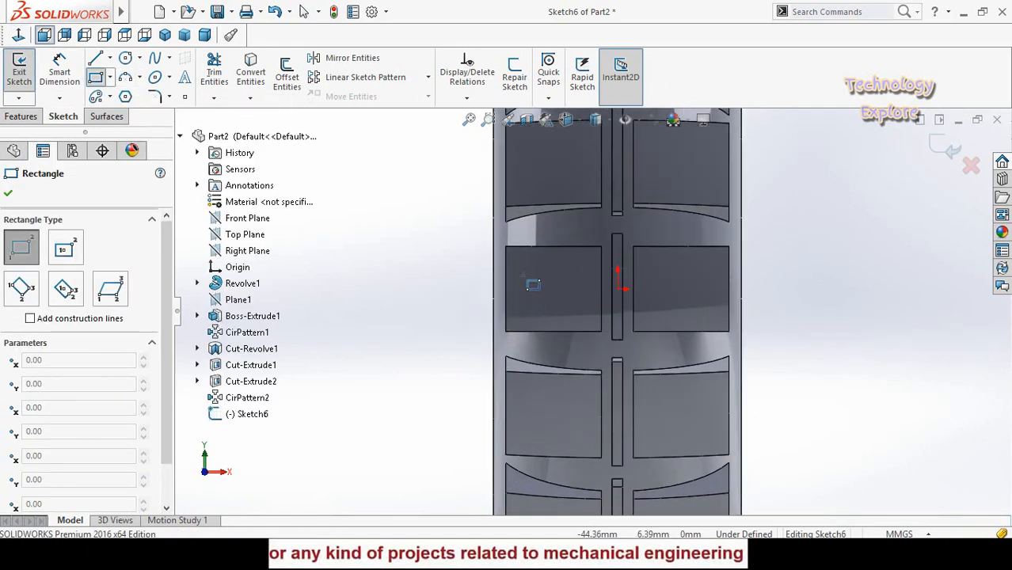
{"action": "left_click", "coordinate": [520, 266]}
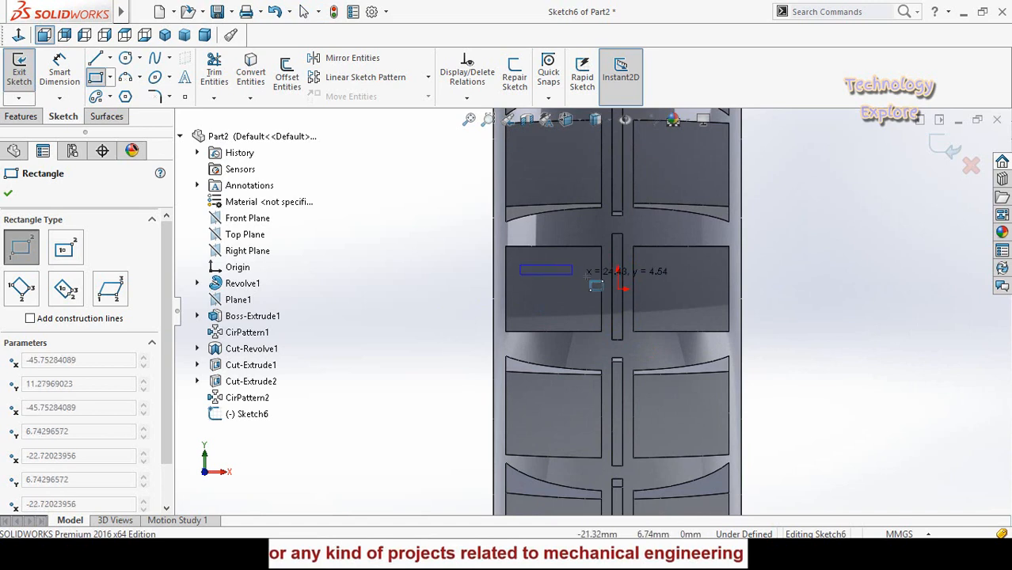
{"action": "left_click", "coordinate": [590, 276]}
{"action": "left_click", "coordinate": [520, 305]}
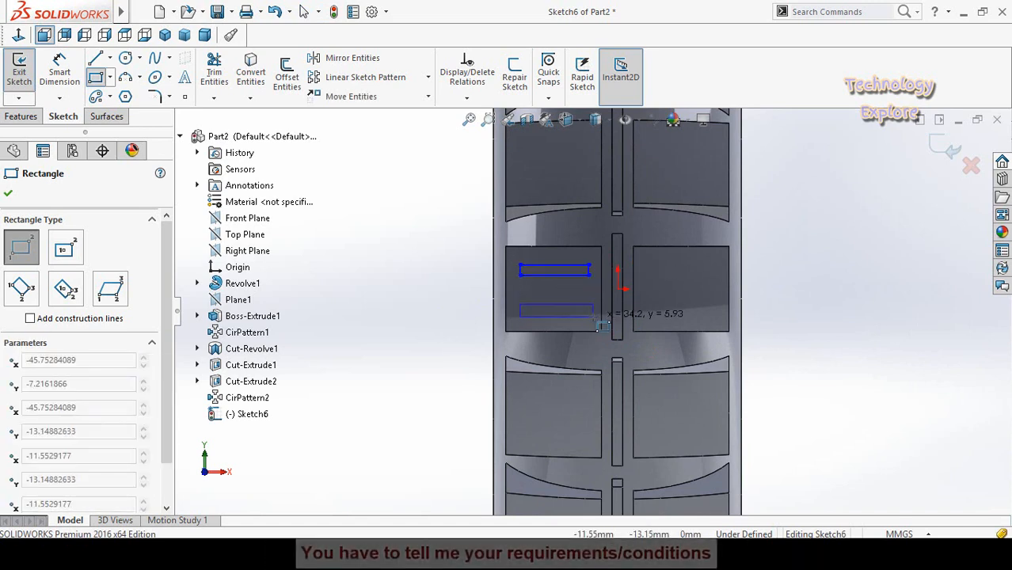
{"action": "left_click", "coordinate": [594, 316]}
Sketch two corner rectangles, one above the other, on the right middle tread block and end the rectangle command.
{"action": "left_click", "coordinate": [642, 266]}
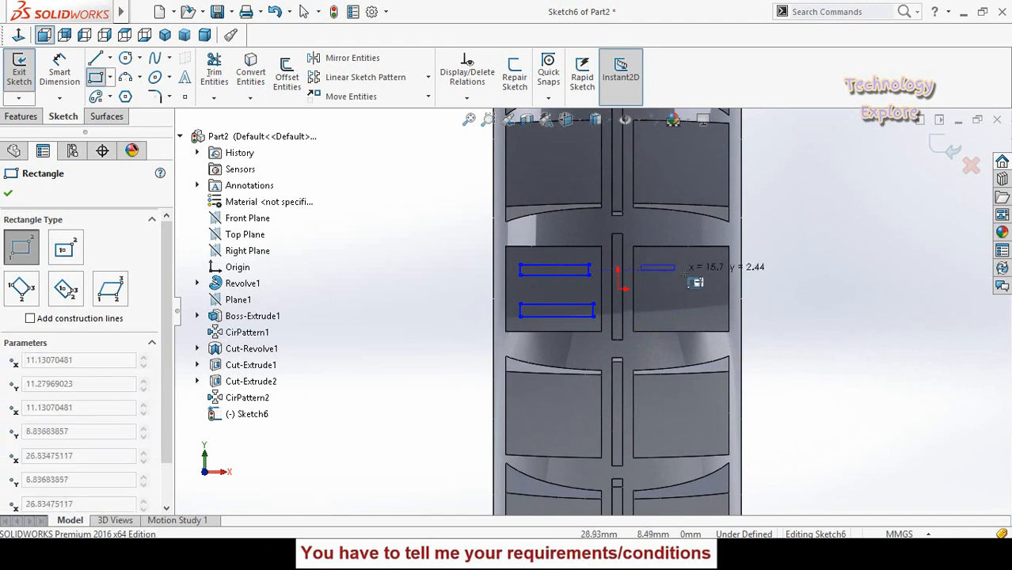
{"action": "left_click", "coordinate": [719, 280]}
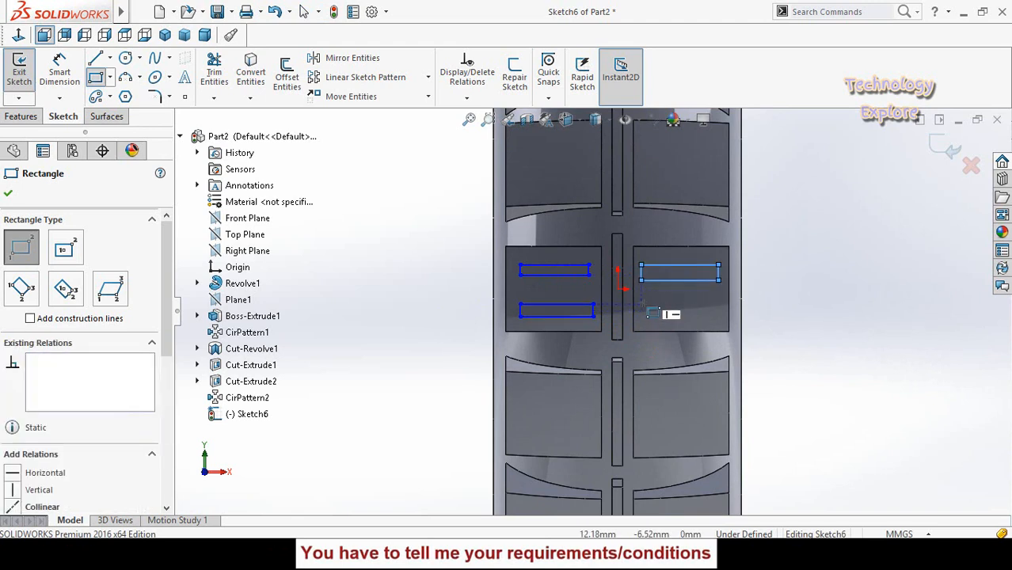
{"action": "left_click", "coordinate": [641, 305]}
{"action": "left_click", "coordinate": [725, 316]}
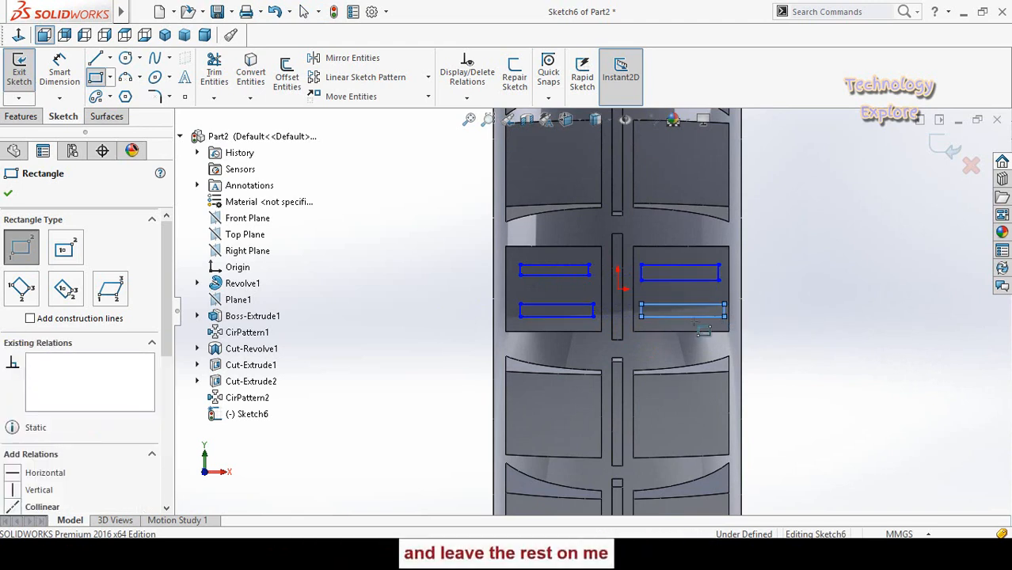
{"action": "key", "text": "Escape"}
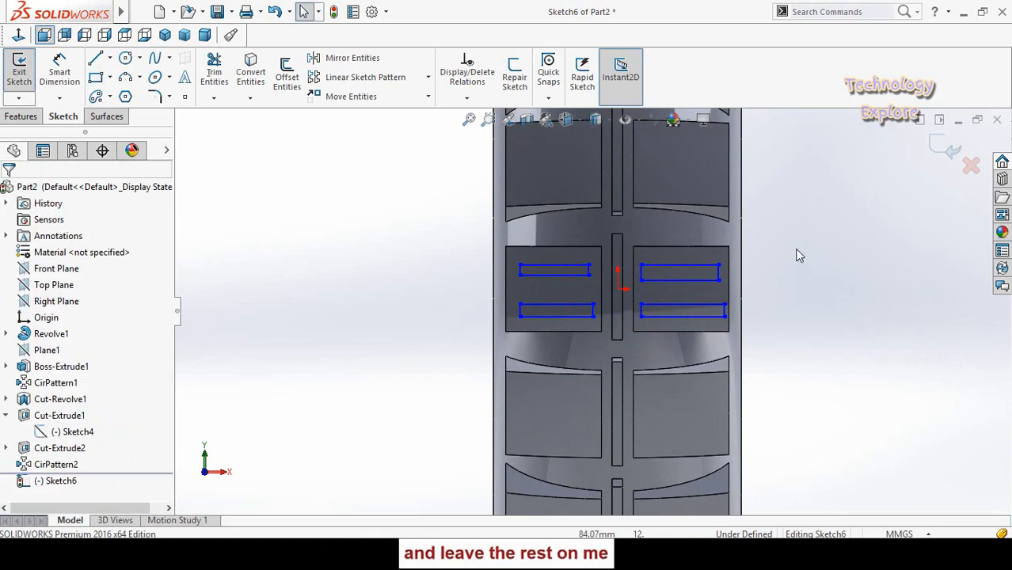
Make the left end lines of the two rectangles on the left block equal in length.
{"action": "left_click_drag", "start_coordinate": [797, 247], "coordinate": [837, 318]}
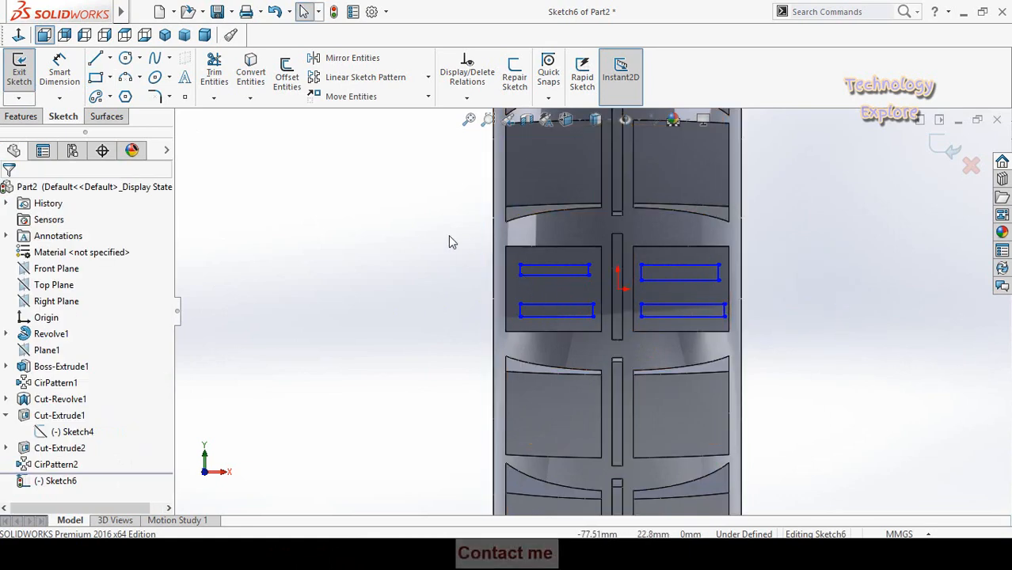
{"action": "left_click_drag", "start_coordinate": [449, 236], "coordinate": [554, 366]}
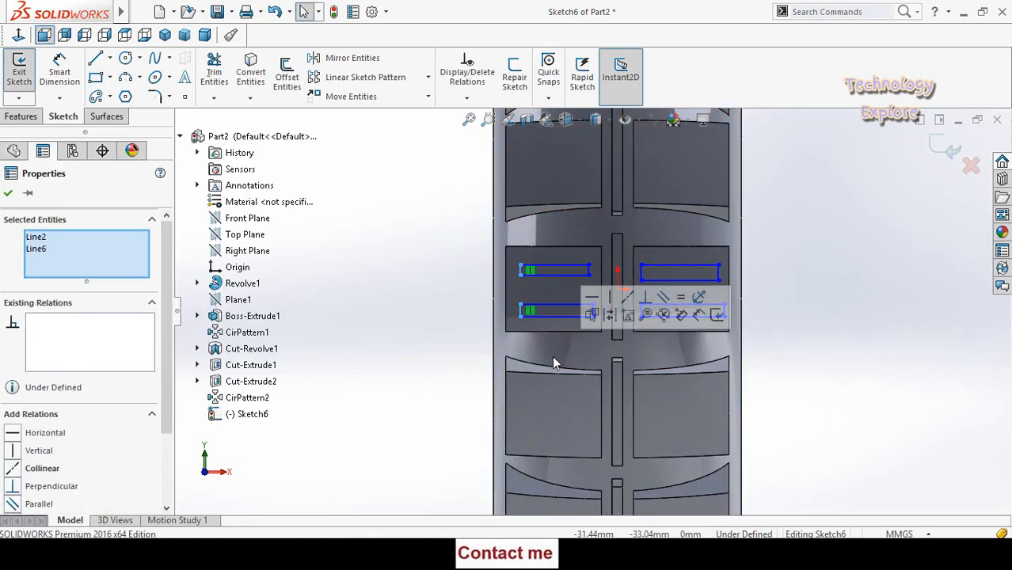
{"action": "left_click", "coordinate": [683, 299]}
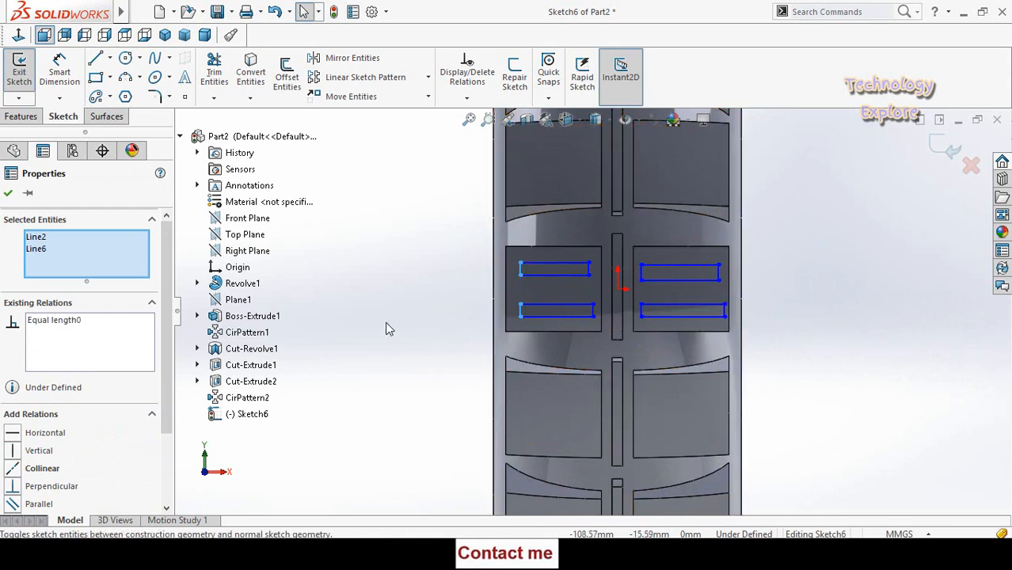
{"action": "left_click", "coordinate": [385, 322]}
{"action": "left_click_drag", "start_coordinate": [414, 228], "coordinate": [553, 353]}
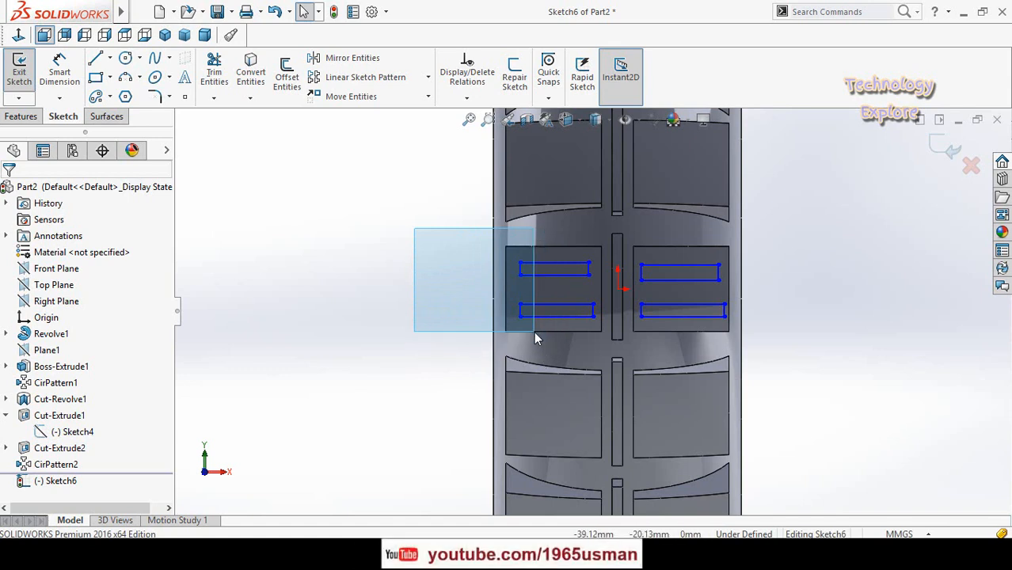
{"action": "left_click_drag", "start_coordinate": [543, 344], "coordinate": [543, 345]}
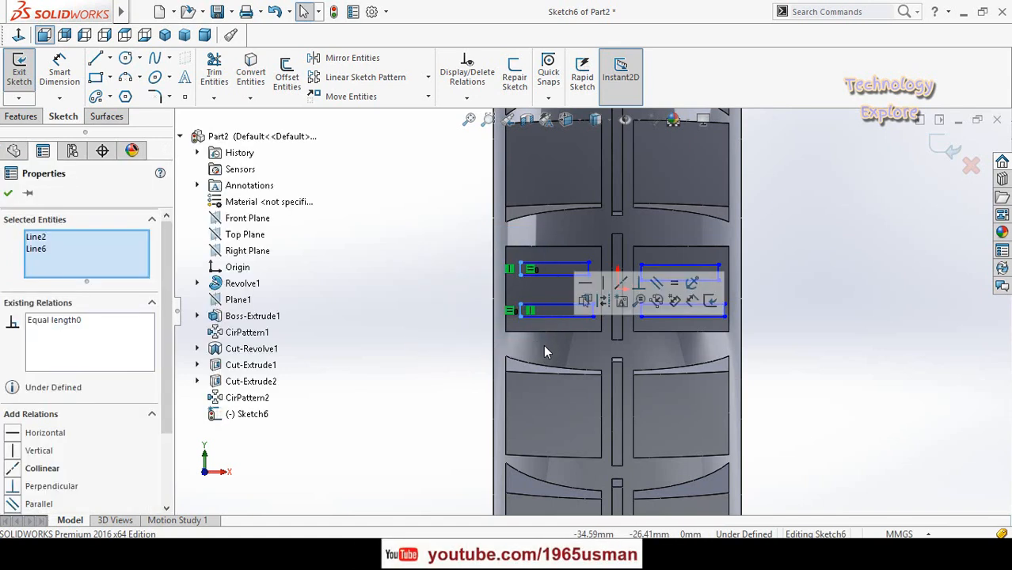
{"action": "left_click", "coordinate": [451, 291]}
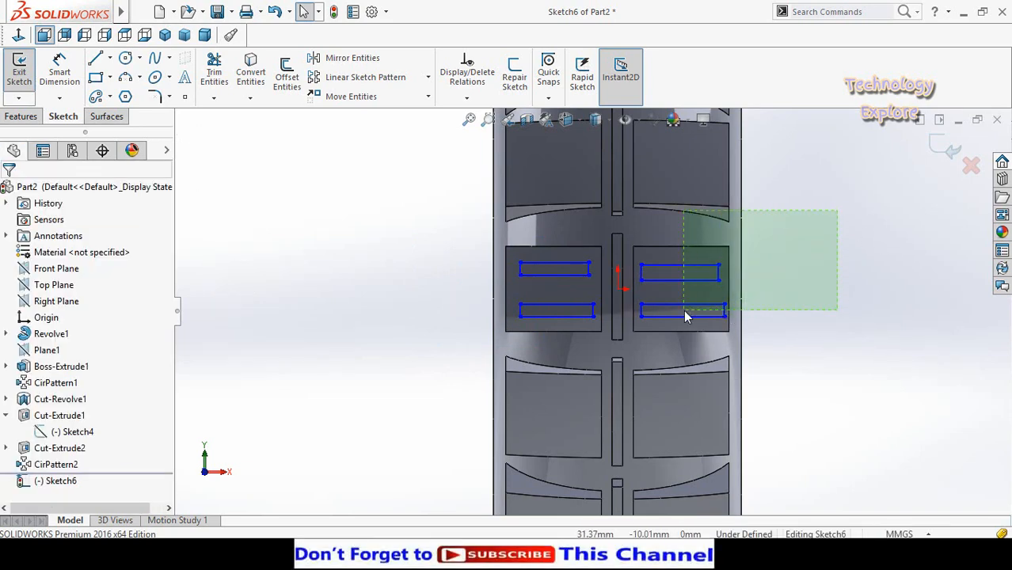
Make the right end lines of the two rectangles on the right block equal in length.
{"action": "mouse_move", "coordinate": [703, 333]}
{"action": "left_mouse_down"}
{"action": "mouse_move", "coordinate": [702, 363]}
{"action": "mouse_move", "coordinate": [678, 322]}
{"action": "mouse_move", "coordinate": [681, 342]}
{"action": "left_mouse_up"}
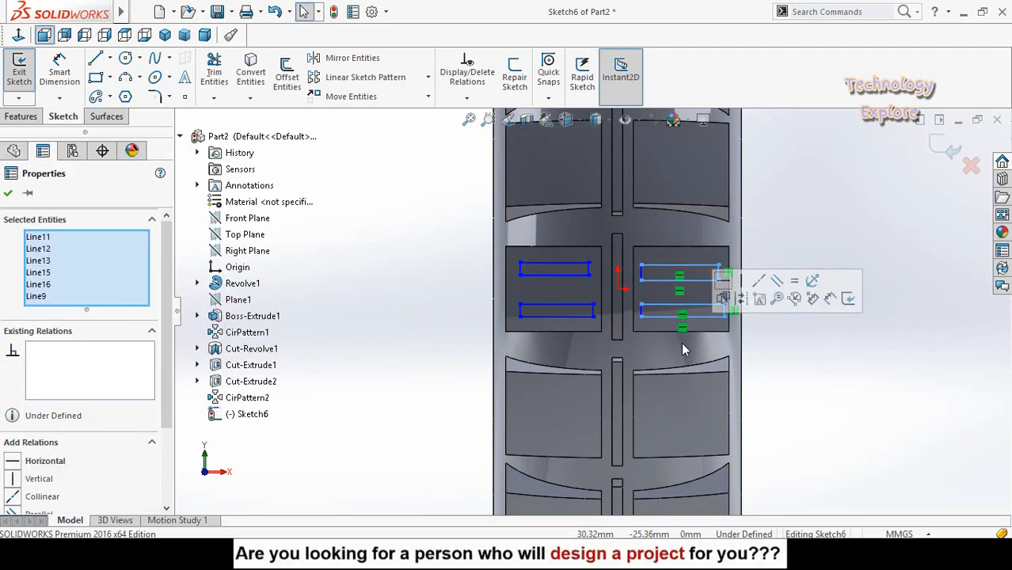
{"action": "left_click", "coordinate": [864, 382]}
{"action": "left_click_drag", "start_coordinate": [660, 230], "coordinate": [759, 348]}
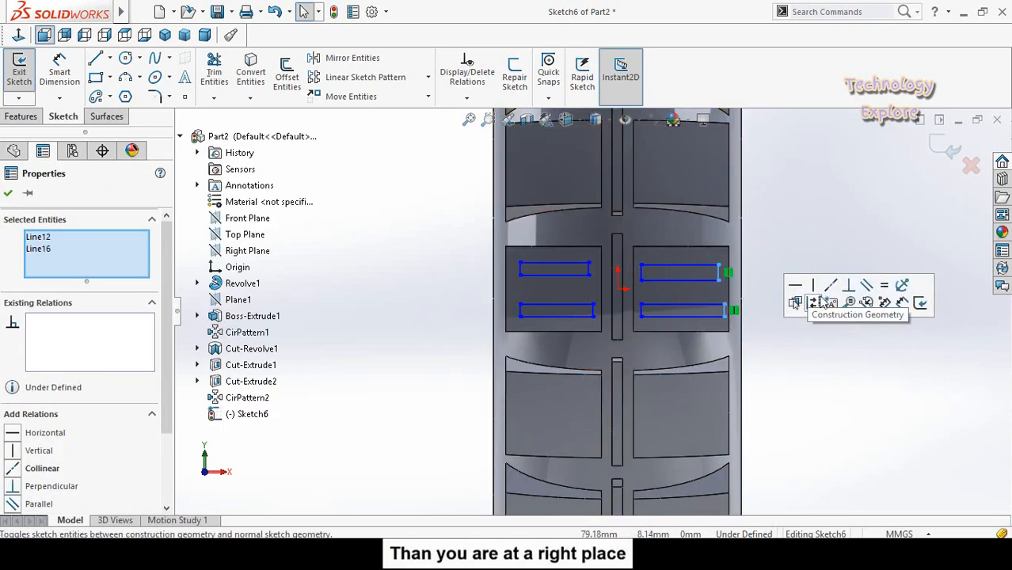
{"action": "left_click", "coordinate": [760, 306]}
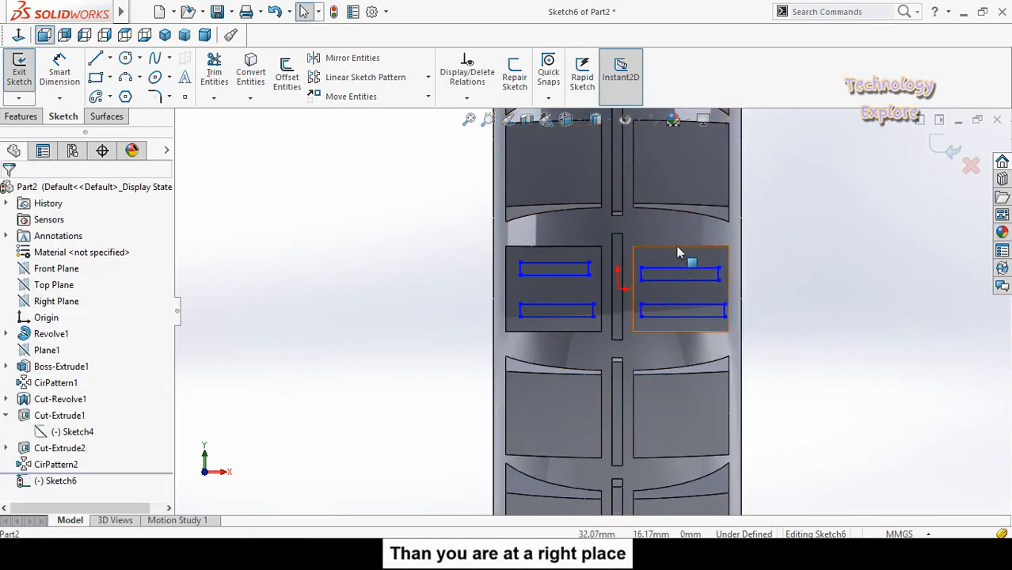
Make the long horizontal lines of the rectangles equal in length within the right block and within the left block.
{"action": "left_click_drag", "start_coordinate": [707, 223], "coordinate": [665, 337]}
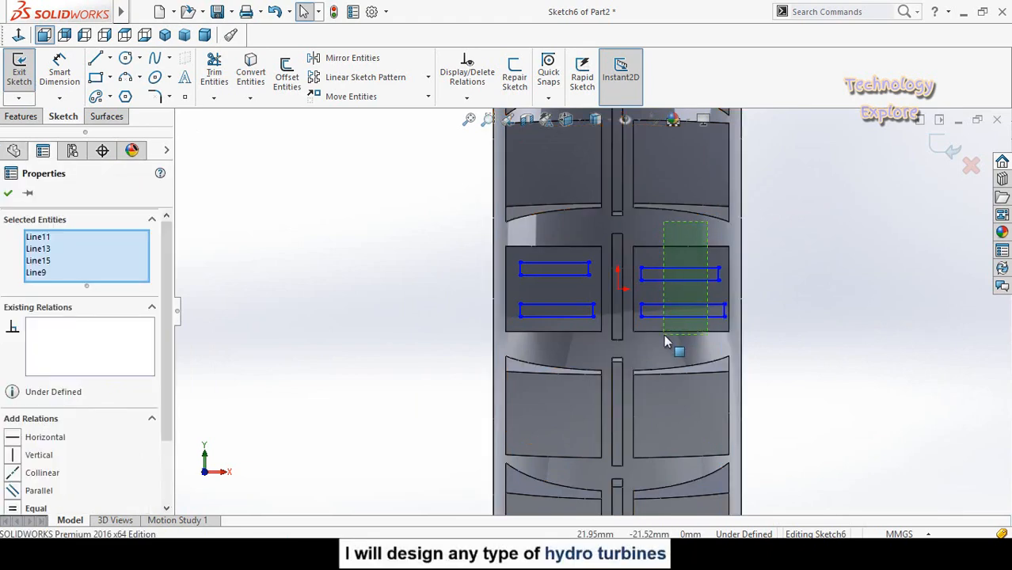
{"action": "left_click", "coordinate": [823, 400]}
{"action": "left_click_drag", "start_coordinate": [569, 236], "coordinate": [546, 340]}
{"action": "left_click", "coordinate": [649, 268]}
{"action": "left_click", "coordinate": [408, 323]}
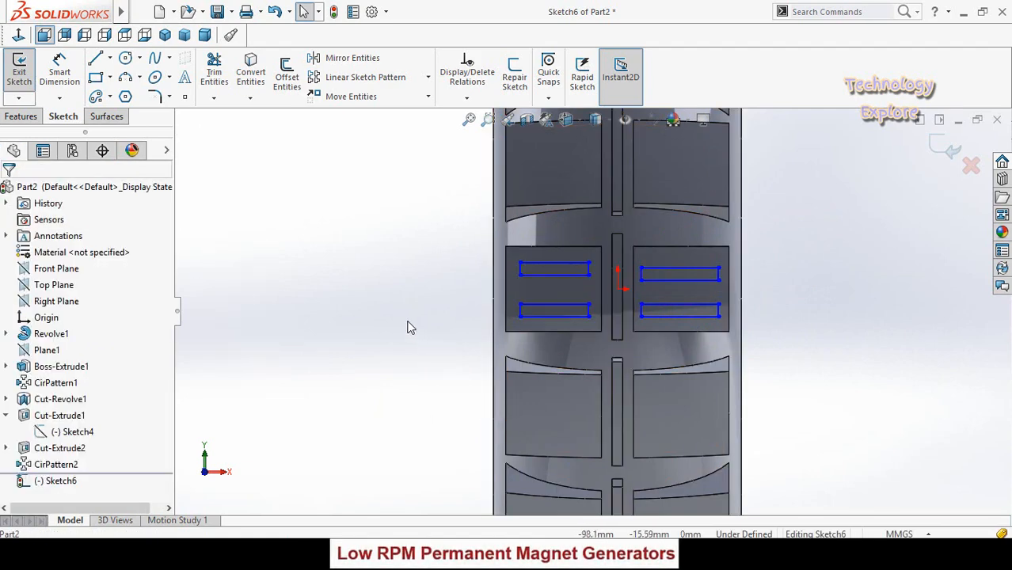
Make the bottom lines of the lower rectangles on the left and right blocks equal in length and collinear.
{"action": "left_click", "coordinate": [532, 318]}
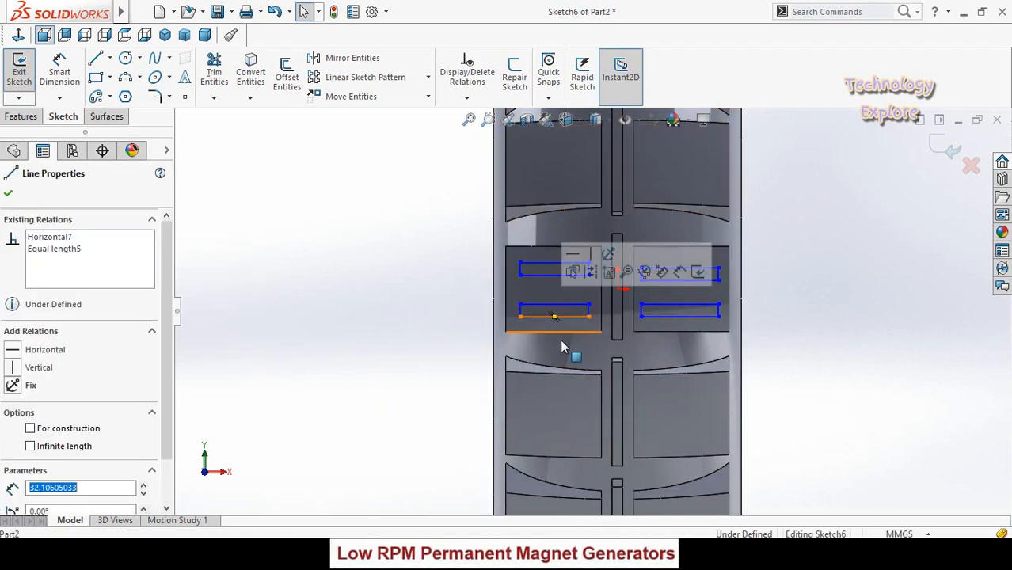
{"action": "left_click", "coordinate": [651, 317], "text": "ctrl"}
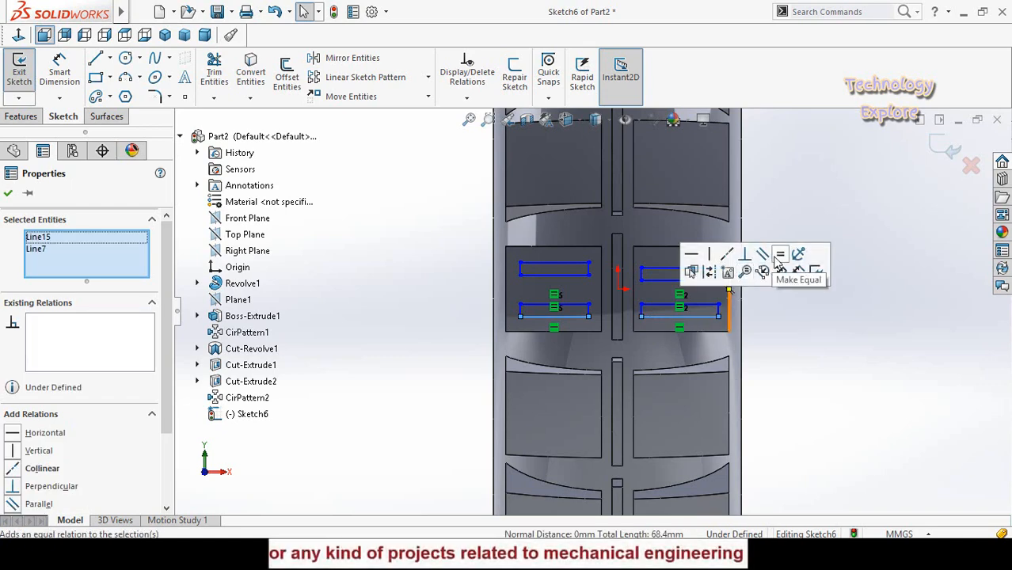
{"action": "left_click", "coordinate": [824, 353]}
Make the bottom lines of the upper rectangles on both blocks collinear and equal in length.
{"action": "left_click", "coordinate": [571, 275]}
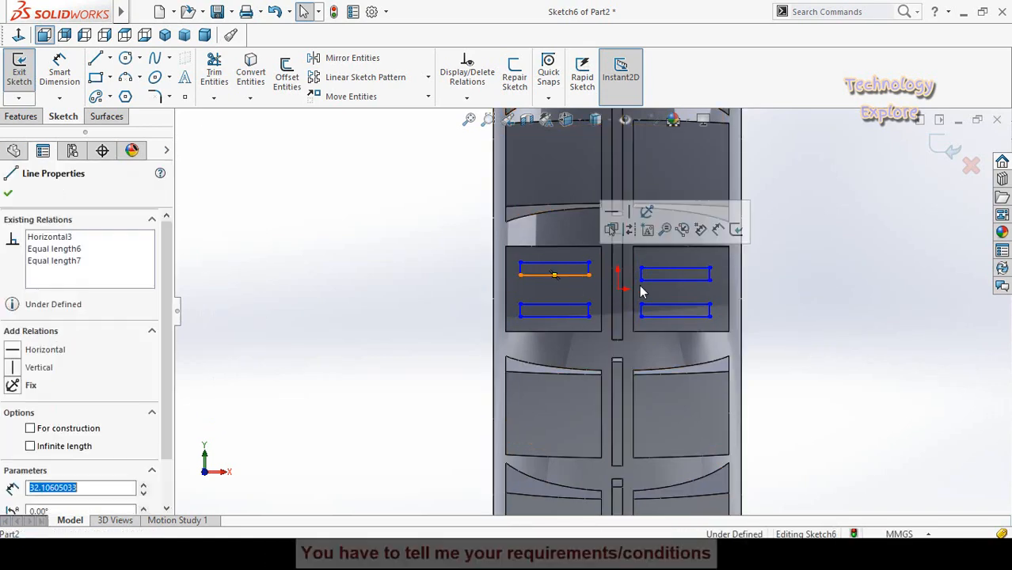
{"action": "left_click", "coordinate": [642, 281]}
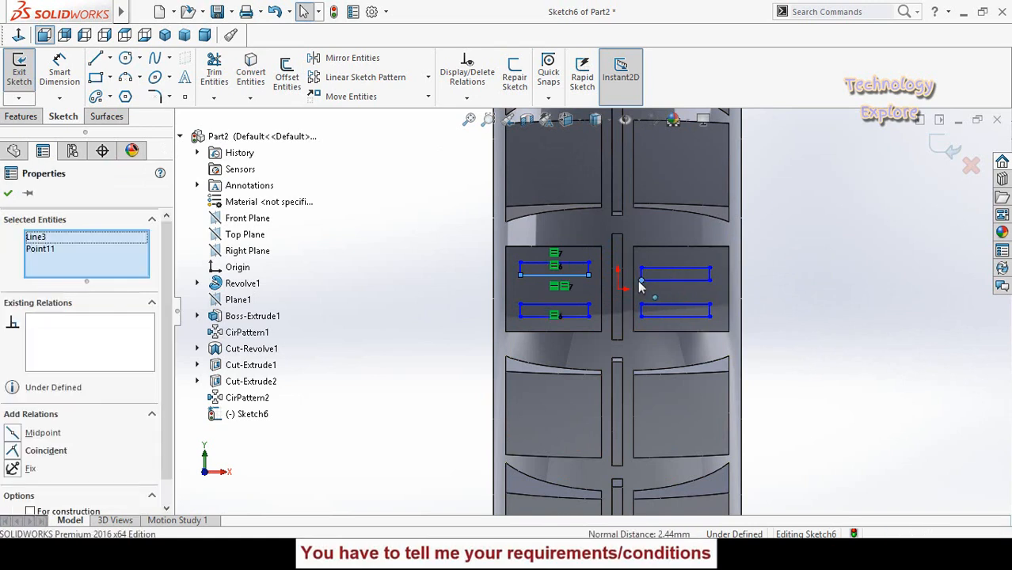
{"action": "left_click", "coordinate": [641, 280], "text": "ctrl"}
{"action": "left_click", "coordinate": [654, 282], "text": "ctrl"}
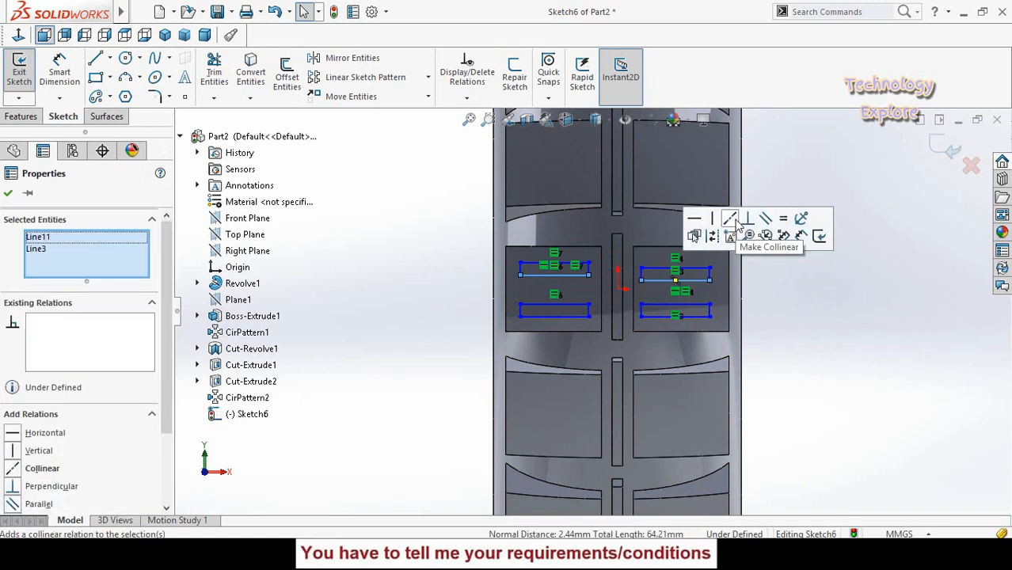
{"action": "left_click", "coordinate": [782, 222]}
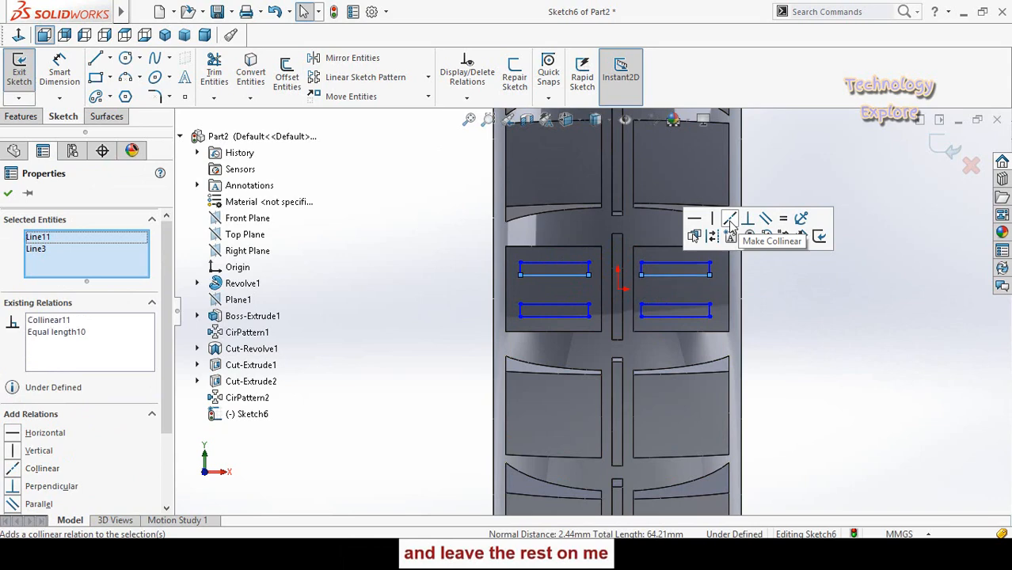
{"action": "left_click", "coordinate": [860, 319]}
Dimension the gap between the right block's upper rectangle and the block's outer edge to 5 mm.
{"action": "scroll", "coordinate": [727, 297], "scroll_direction": "up", "scroll_amount": 2}
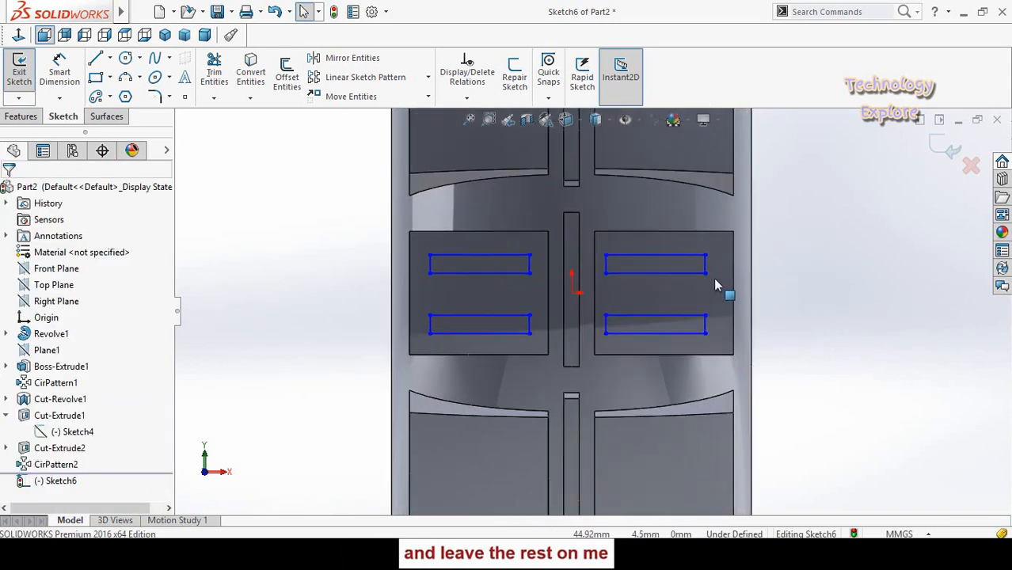
{"action": "scroll", "coordinate": [697, 292], "scroll_direction": "down", "scroll_amount": 2}
{"action": "scroll", "coordinate": [573, 298], "scroll_direction": "down", "scroll_amount": 1}
{"action": "right_click_drag", "start_coordinate": [762, 338], "coordinate": [773, 212]}
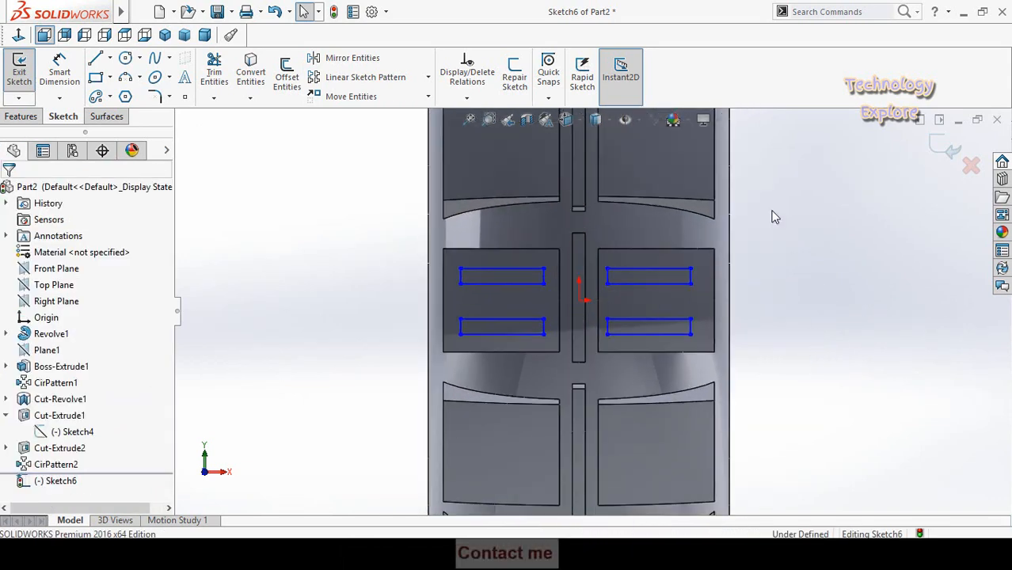
{"action": "scroll", "coordinate": [734, 268], "scroll_direction": "down", "scroll_amount": 3}
{"action": "left_click", "coordinate": [660, 293]}
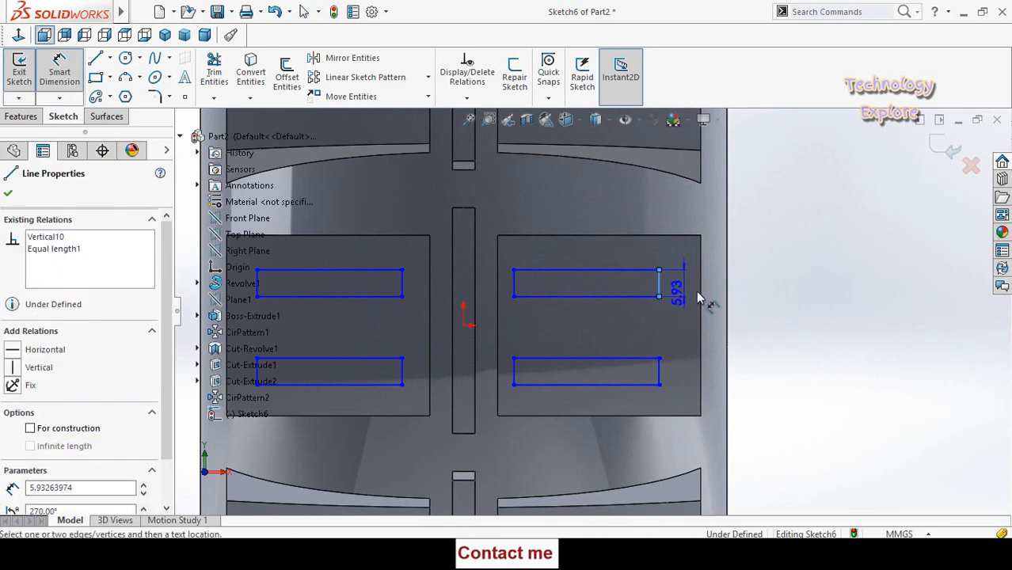
{"action": "left_click", "coordinate": [697, 286]}
{"action": "left_click", "coordinate": [832, 309]}
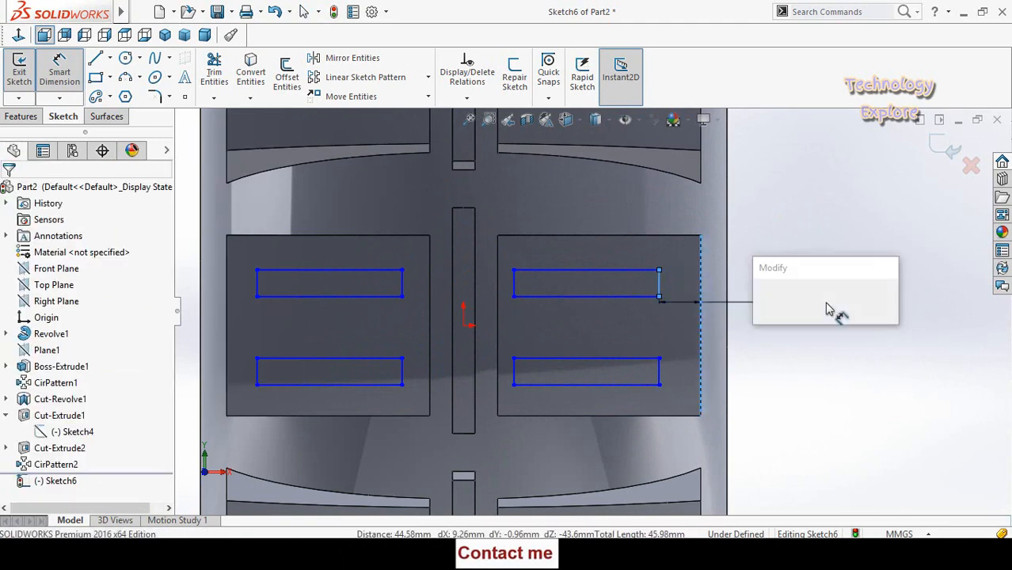
{"action": "type", "text": "5"}
{"action": "key", "text": "Return"}
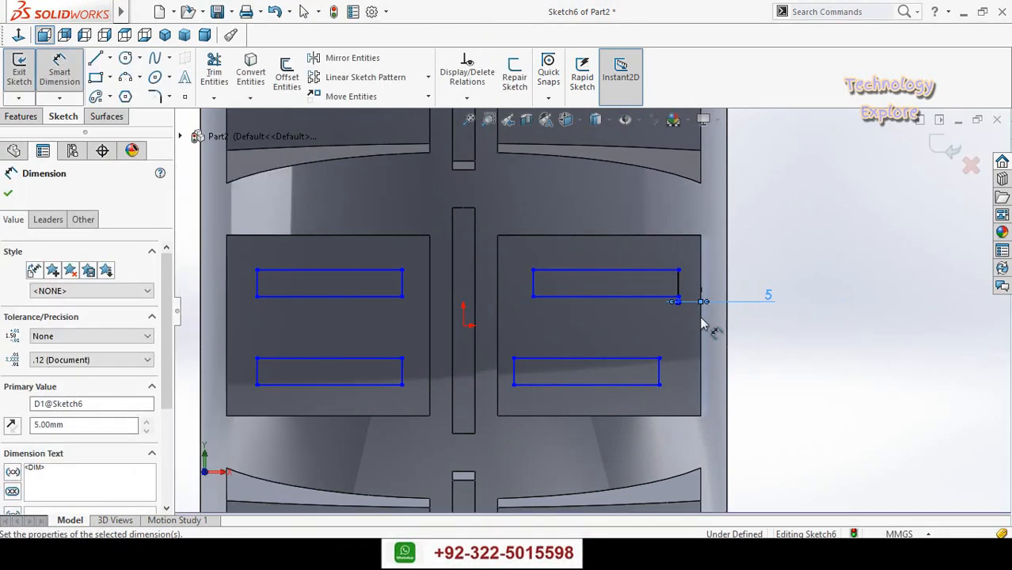
Set a 5 mm dimension from the right block's inner edge to the near end of its upper rectangle.
{"action": "left_click", "coordinate": [498, 297]}
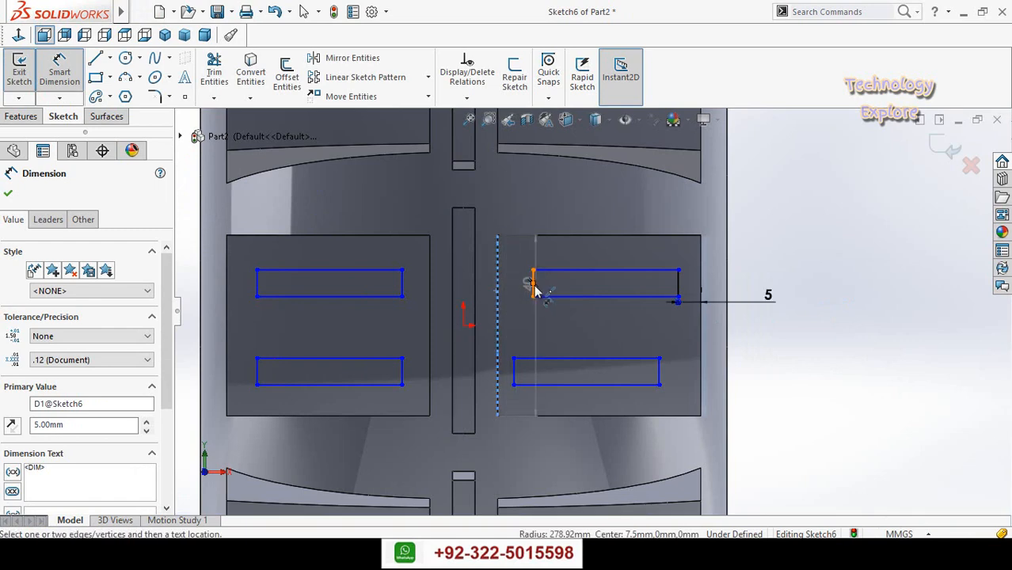
{"action": "left_click", "coordinate": [534, 293]}
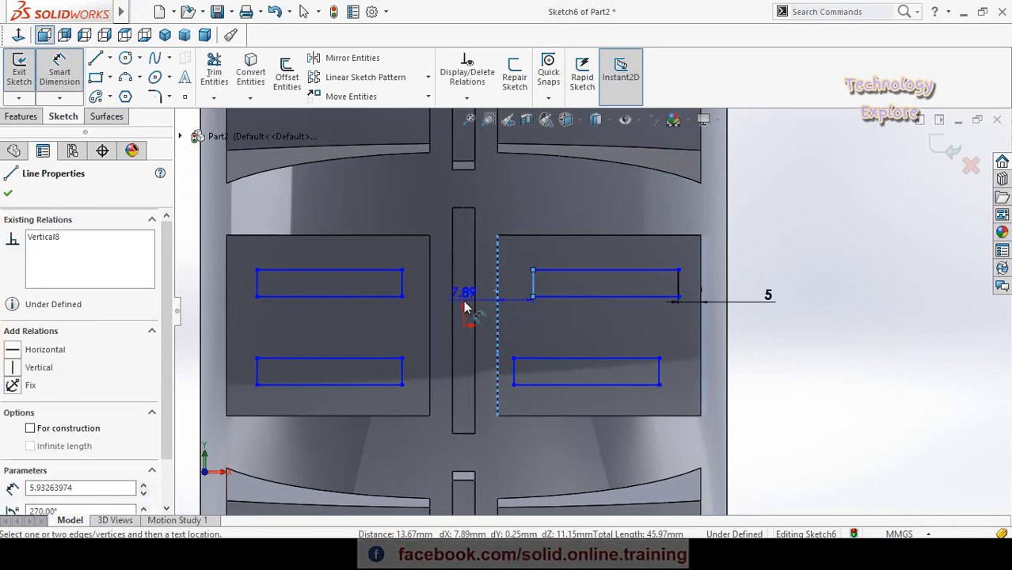
{"action": "left_click", "coordinate": [465, 299]}
{"action": "type", "text": "5"}
{"action": "key", "text": "Return"}
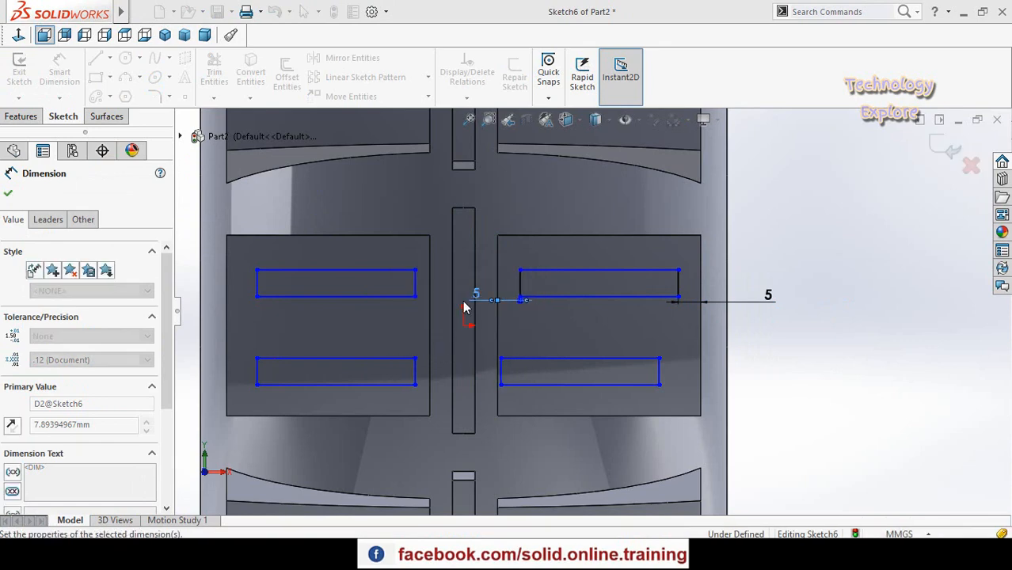
Dimension the gap between the left block's upper rectangle and the block's inner edge to 5 mm.
{"action": "scroll", "coordinate": [570, 345], "scroll_direction": "down", "scroll_amount": 2}
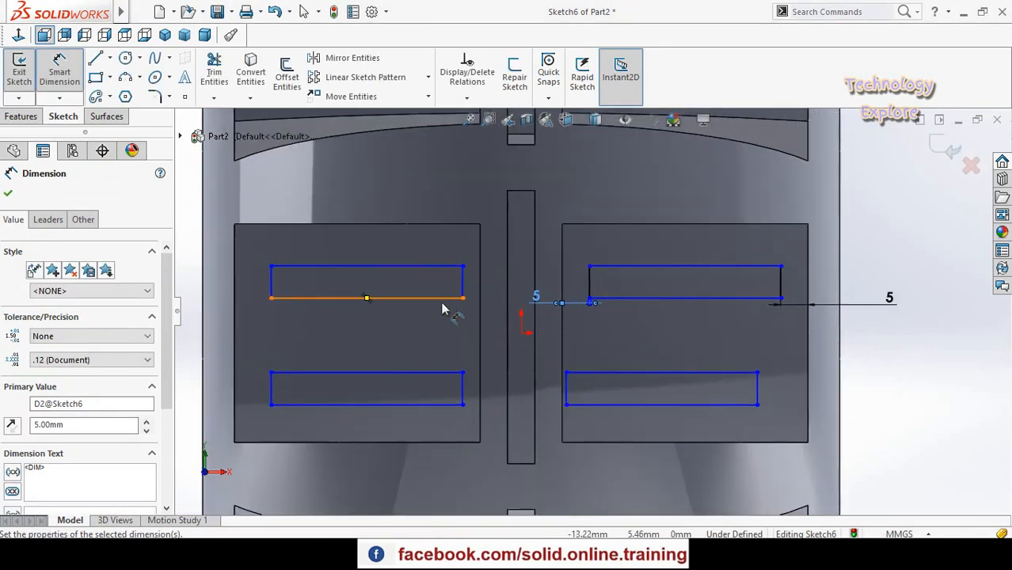
{"action": "left_click", "coordinate": [464, 285]}
{"action": "left_click", "coordinate": [480, 253]}
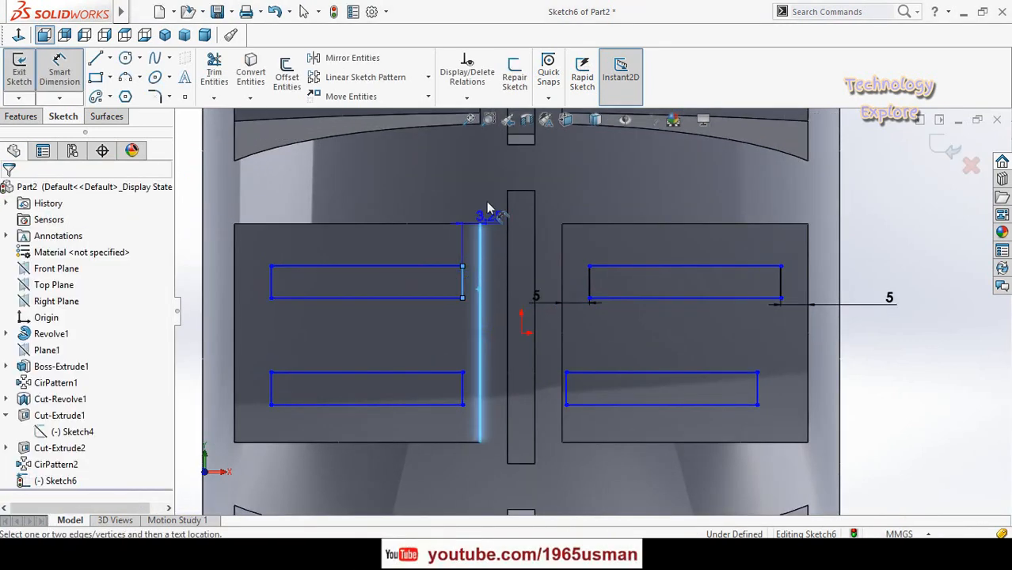
{"action": "left_click", "coordinate": [488, 207]}
{"action": "type", "text": "5.00mm"}
{"action": "key", "text": "Return"}
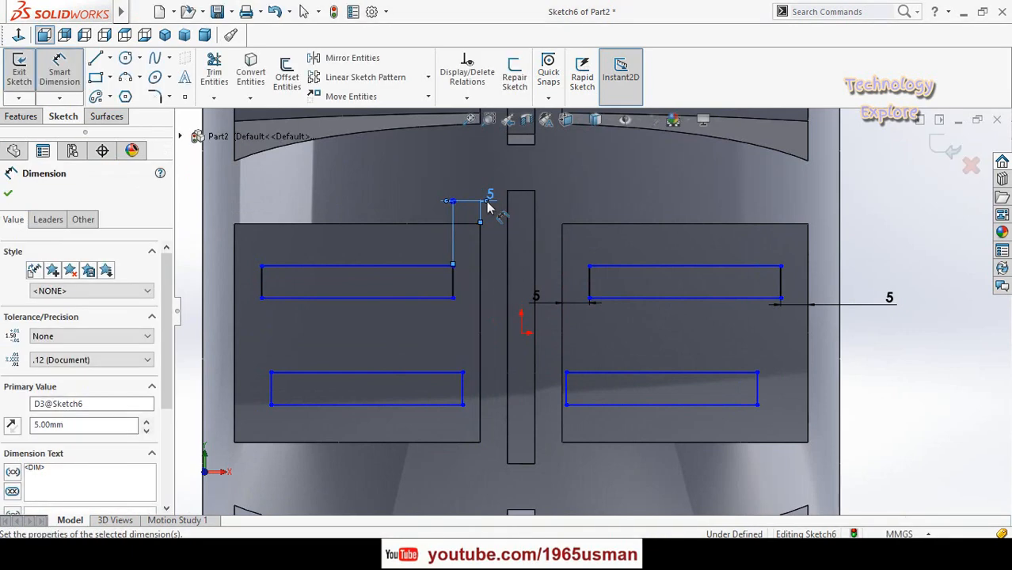
Add a driven dimension between the left block's outer edge and its upper rectangle, ending the dimension command.
{"action": "scroll", "coordinate": [443, 348], "scroll_direction": "up", "scroll_amount": 3}
{"action": "scroll", "coordinate": [418, 312], "scroll_direction": "down", "scroll_amount": 3}
{"action": "left_click", "coordinate": [401, 293]}
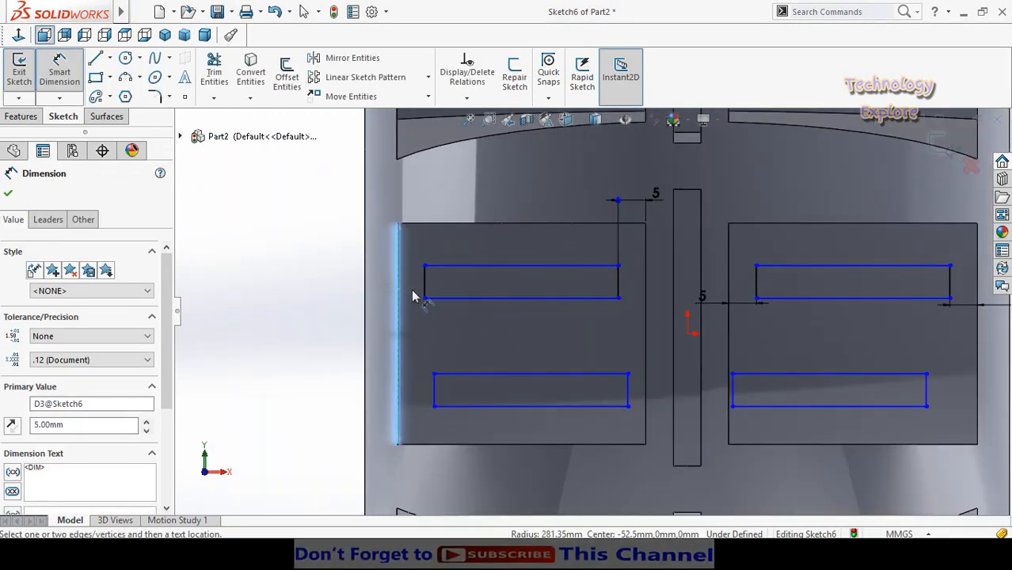
{"action": "left_click", "coordinate": [426, 293]}
{"action": "left_click", "coordinate": [271, 291]}
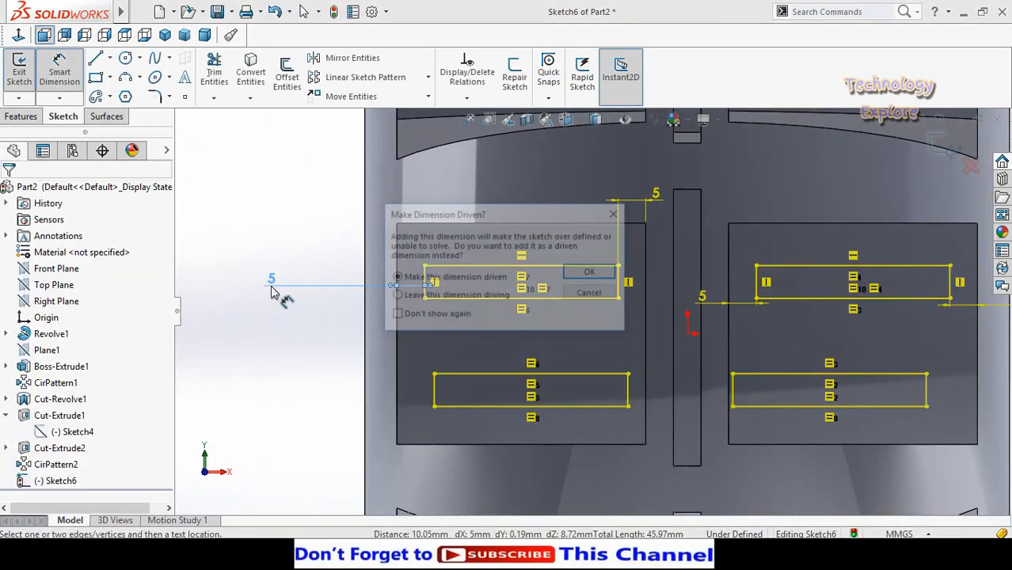
{"action": "key", "text": "Return"}
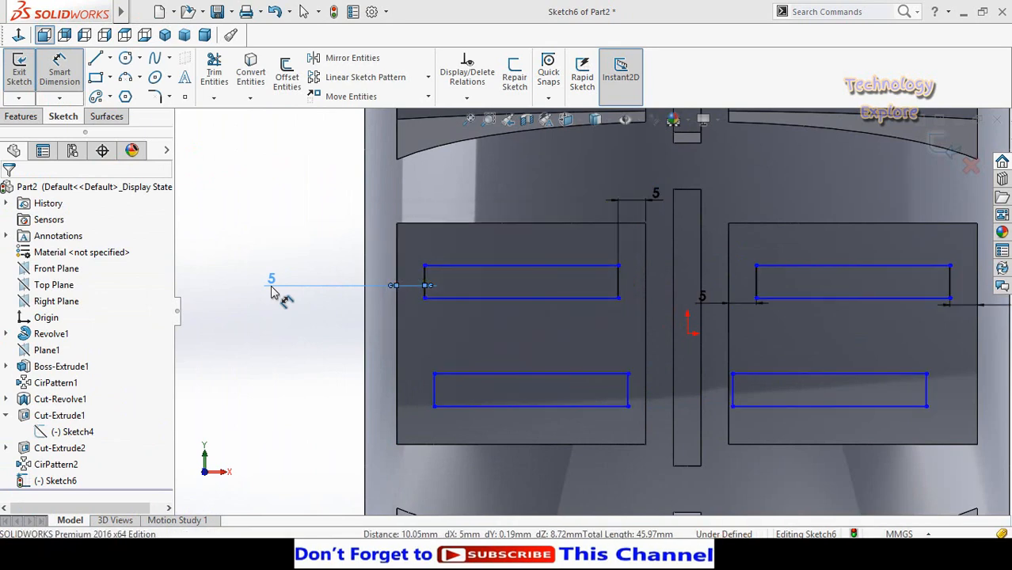
{"action": "key", "text": "Escape"}
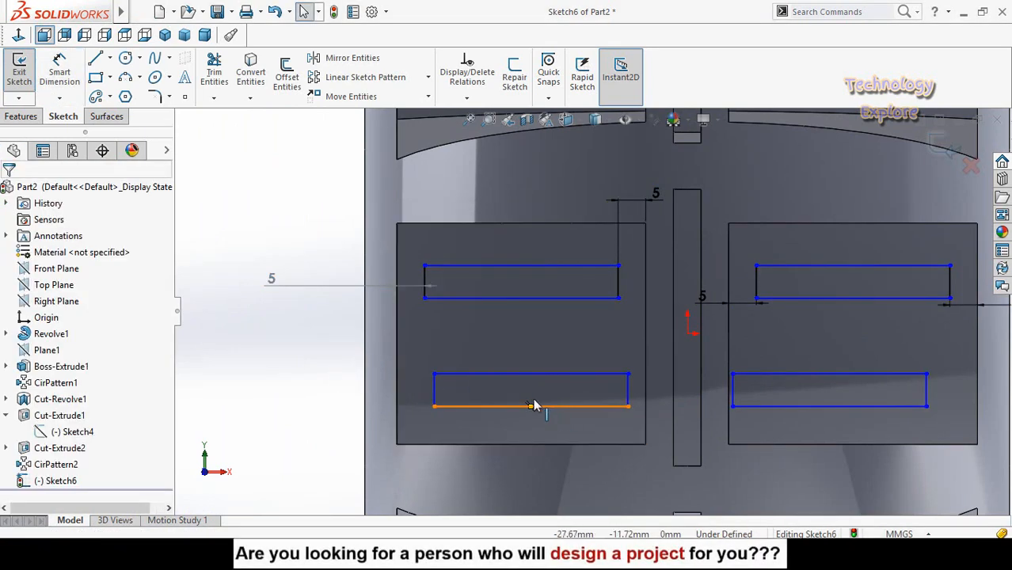
Align the bottom-line midpoints of the left block's two rectangles with a vertical relation.
{"action": "left_click", "coordinate": [531, 407]}
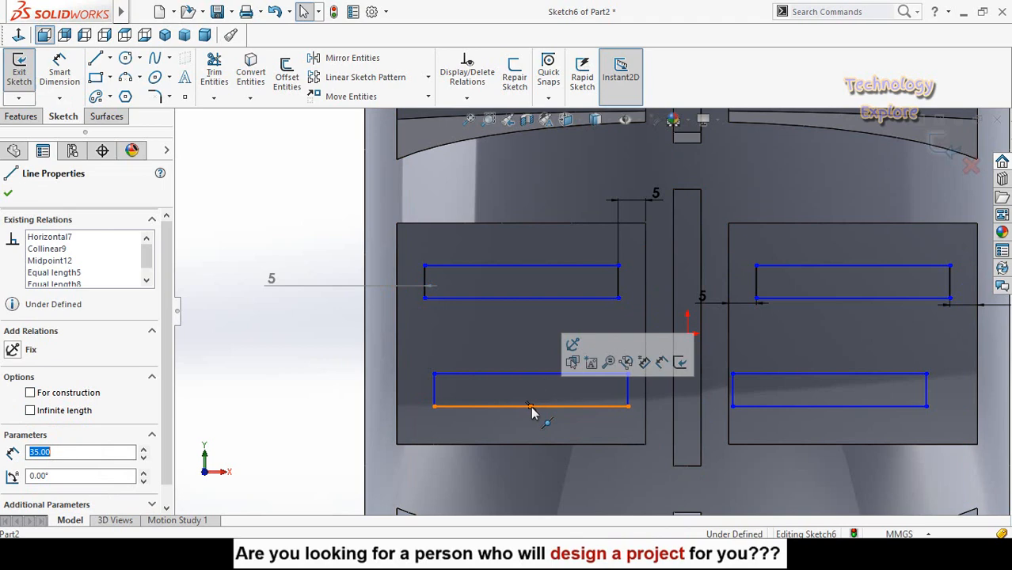
{"action": "left_click", "coordinate": [521, 300], "text": "ctrl"}
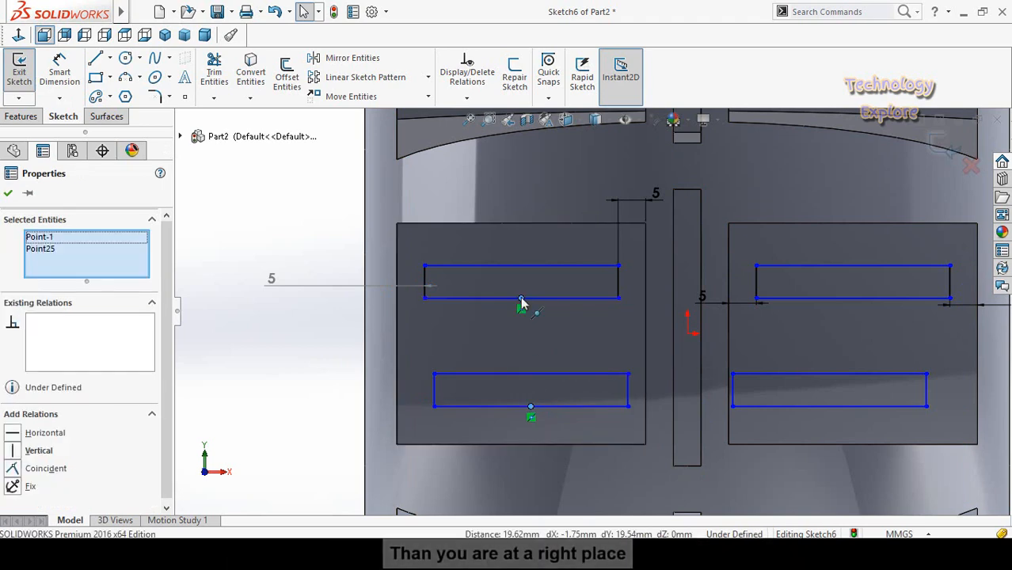
{"action": "left_click", "coordinate": [580, 235]}
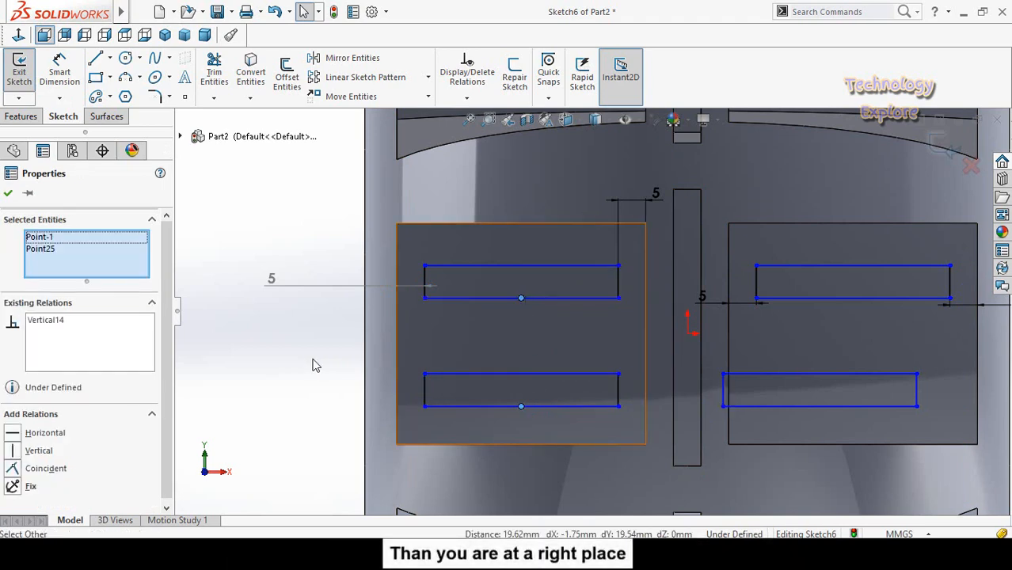
{"action": "left_click", "coordinate": [315, 364]}
Align the bottom-line midpoints of the right block's two rectangles with a vertical relation.
{"action": "scroll", "coordinate": [707, 403], "scroll_direction": "up", "scroll_amount": 2}
{"action": "scroll", "coordinate": [797, 336], "scroll_direction": "down", "scroll_amount": 1}
{"action": "scroll", "coordinate": [797, 337], "scroll_direction": "down", "scroll_amount": 2}
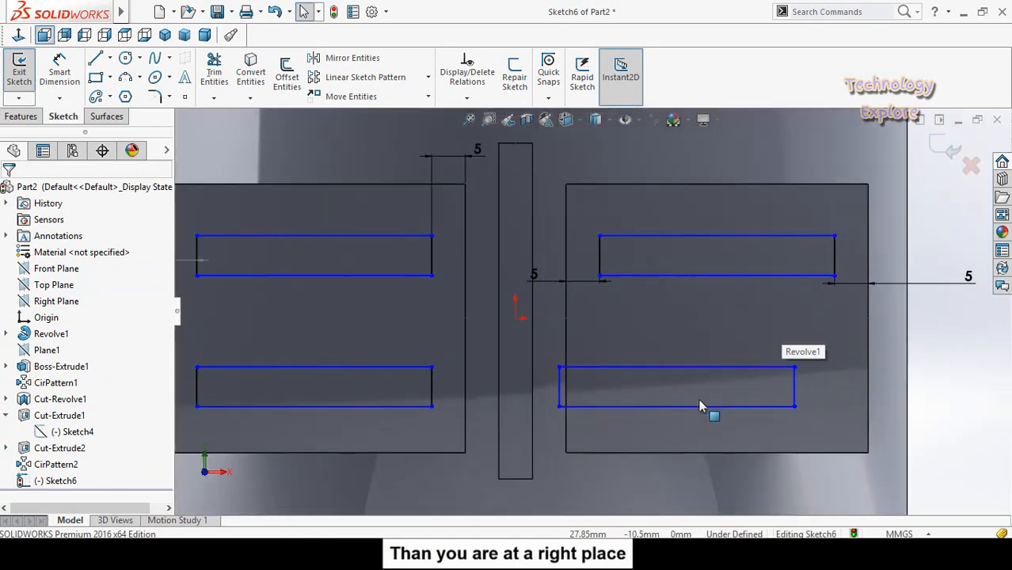
{"action": "left_click", "coordinate": [678, 407]}
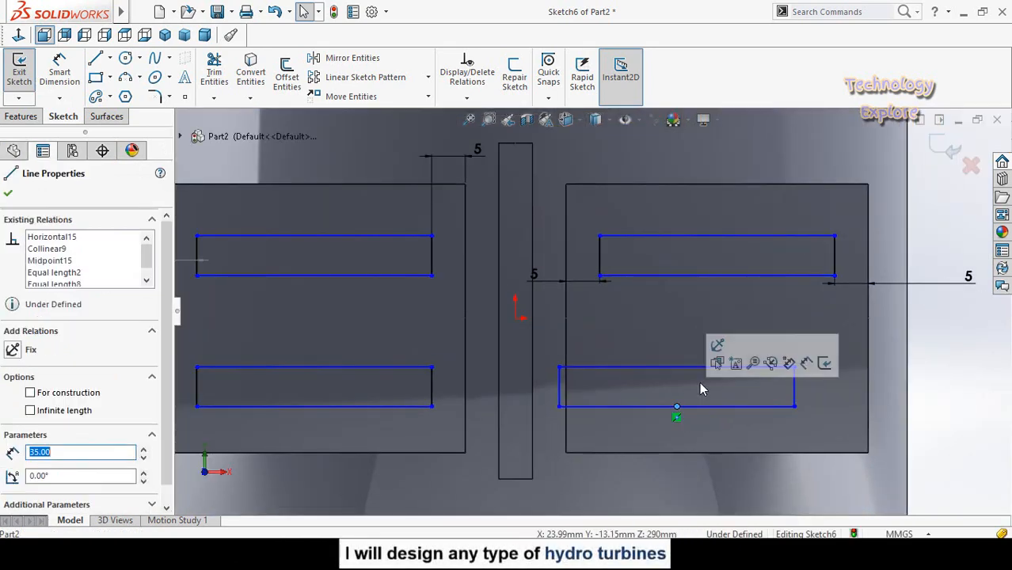
{"action": "left_click", "coordinate": [717, 277], "text": "ctrl"}
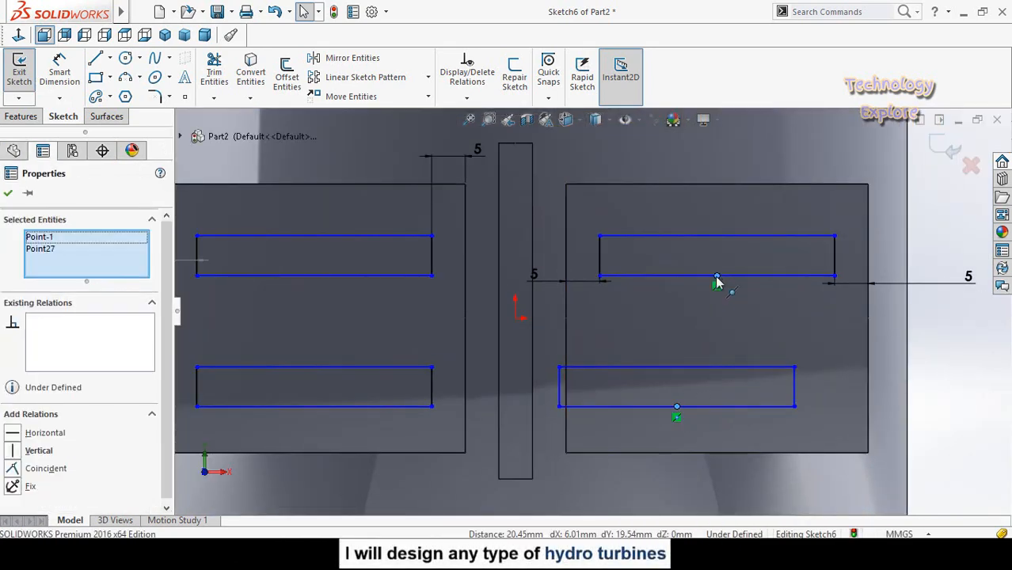
{"action": "left_click", "coordinate": [778, 216]}
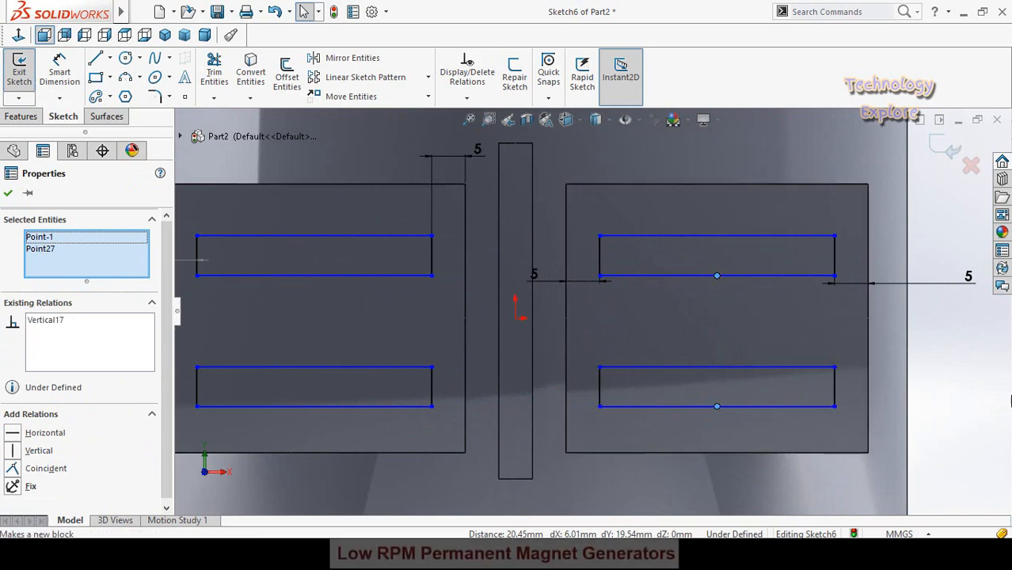
{"action": "left_click", "coordinate": [925, 402]}
Cut the four groove rectangles into the tread blocks with a blind Extruded Cut 12 mm deep.
{"action": "scroll", "coordinate": [624, 372], "scroll_direction": "up", "scroll_amount": 3}
{"action": "scroll", "coordinate": [601, 357], "scroll_direction": "up", "scroll_amount": 2}
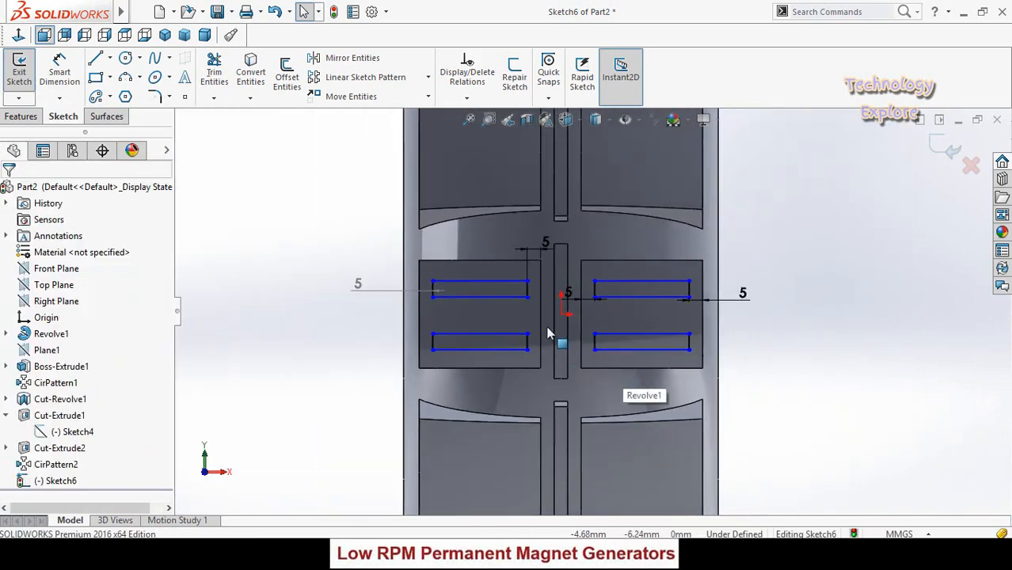
{"action": "scroll", "coordinate": [623, 391], "scroll_direction": "up", "scroll_amount": 2}
{"action": "mouse_move", "coordinate": [344, 304]}
{"action": "middle_mouse_down"}
{"action": "mouse_move", "coordinate": [301, 343]}
{"action": "mouse_move", "coordinate": [285, 323]}
{"action": "middle_mouse_up"}
{"action": "left_click", "coordinate": [32, 119]}
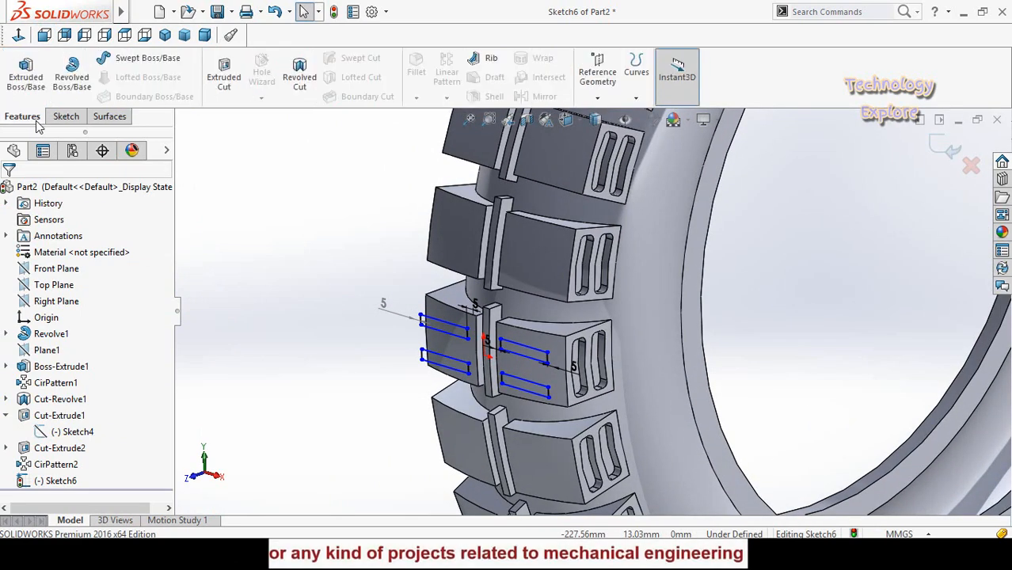
{"action": "left_click", "coordinate": [224, 79]}
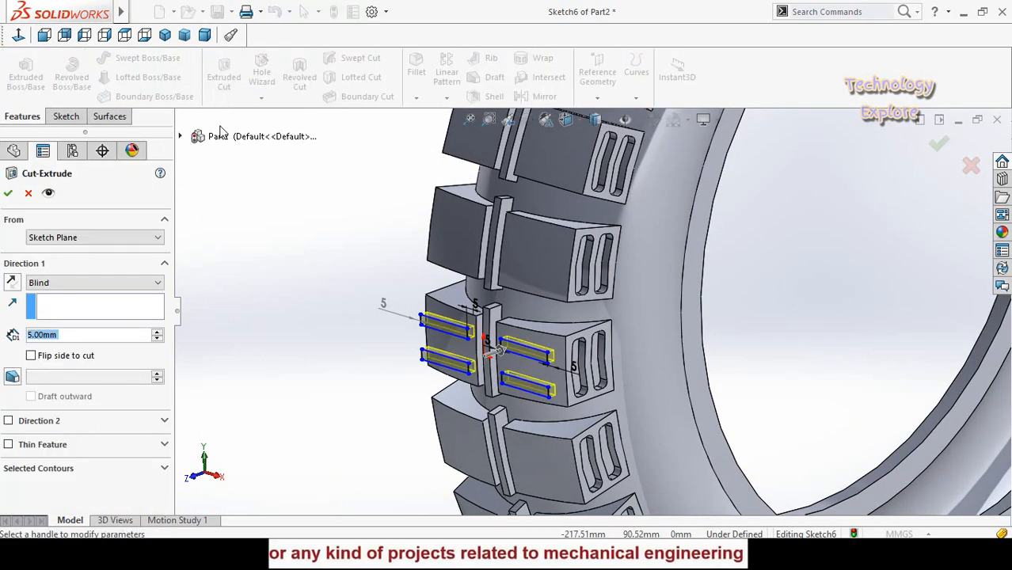
{"action": "scroll", "coordinate": [337, 307], "scroll_direction": "up", "scroll_amount": 3}
{"action": "mouse_move", "coordinate": [337, 307]}
{"action": "middle_mouse_down"}
{"action": "mouse_move", "coordinate": [294, 328]}
{"action": "mouse_move", "coordinate": [318, 366]}
{"action": "mouse_move", "coordinate": [307, 361]}
{"action": "middle_mouse_up"}
{"action": "scroll", "coordinate": [552, 336], "scroll_direction": "down", "scroll_amount": 3}
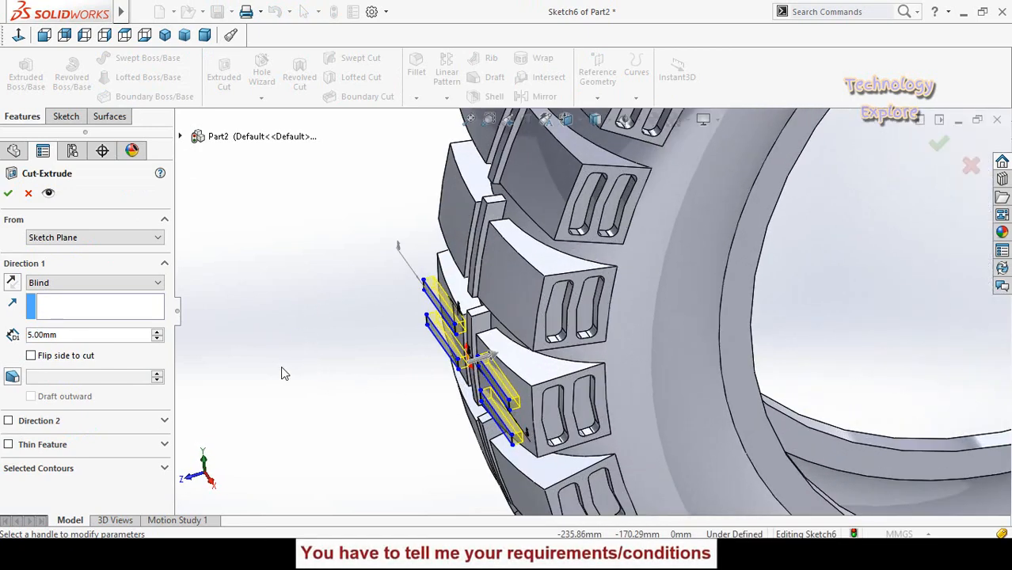
{"action": "left_click", "coordinate": [153, 332]}
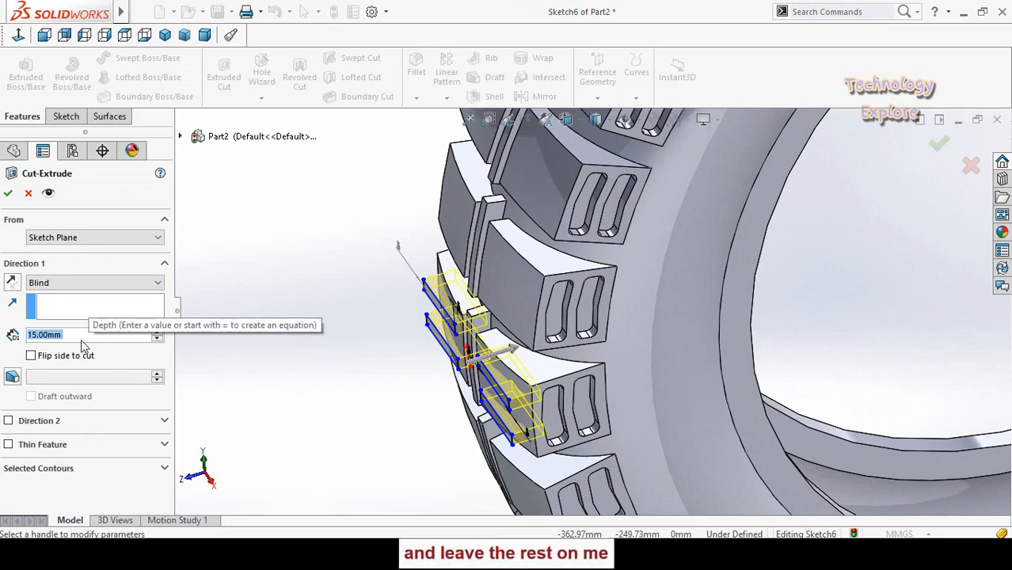
{"action": "type", "text": "12"}
{"action": "key", "text": "Return"}
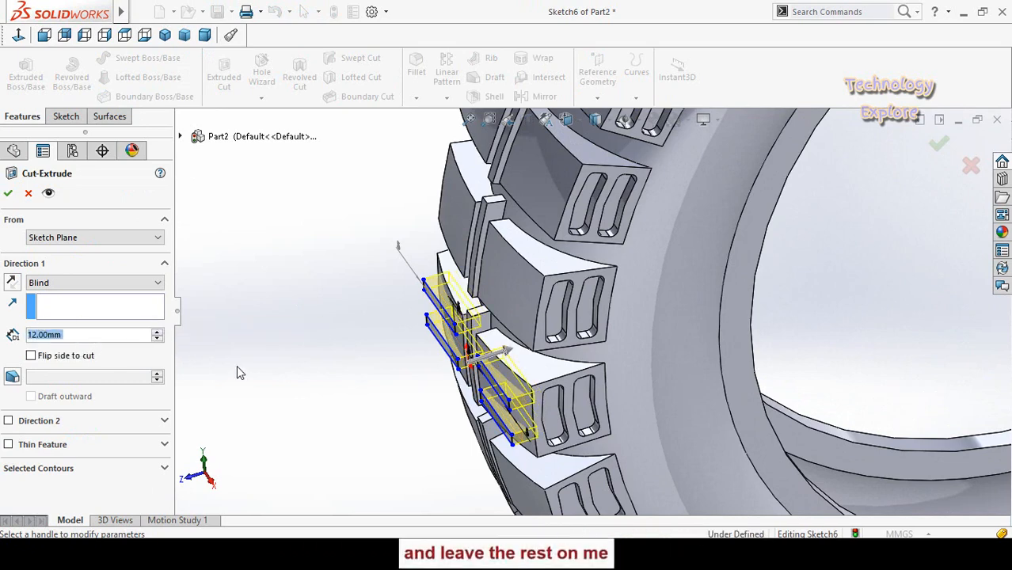
{"action": "middle_click_drag", "start_coordinate": [236, 368], "coordinate": [277, 346]}
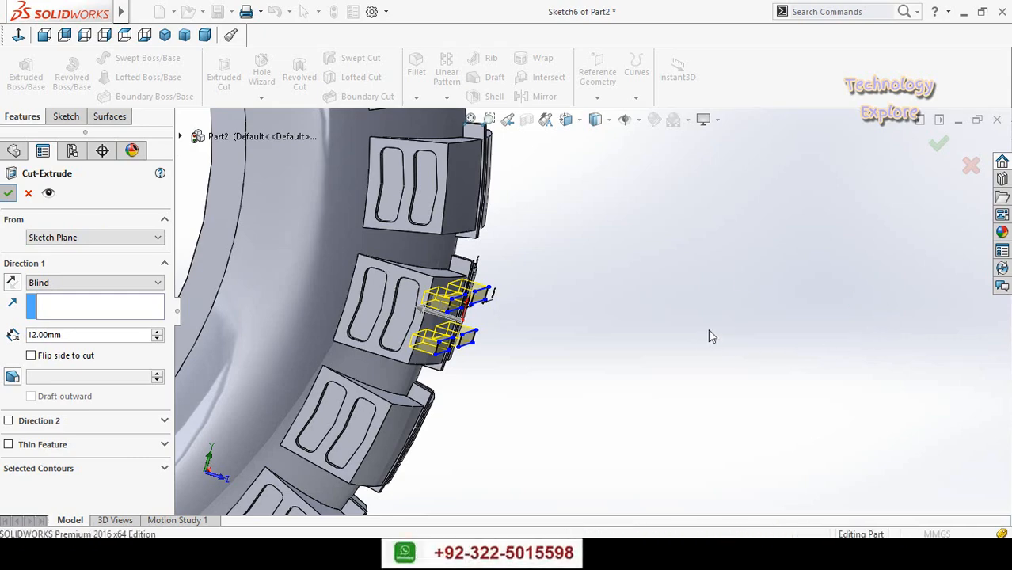
{"action": "key", "text": "Return"}
Circular-pattern the groove cut around the tyre's inner circular edge with 30 equally spaced instances over 360 degrees.
{"action": "scroll", "coordinate": [684, 339], "scroll_direction": "up", "scroll_amount": 3}
{"action": "middle_click_drag", "start_coordinate": [681, 345], "coordinate": [389, 244]}
{"action": "left_click", "coordinate": [333, 269]}
{"action": "left_click", "coordinate": [447, 98]}
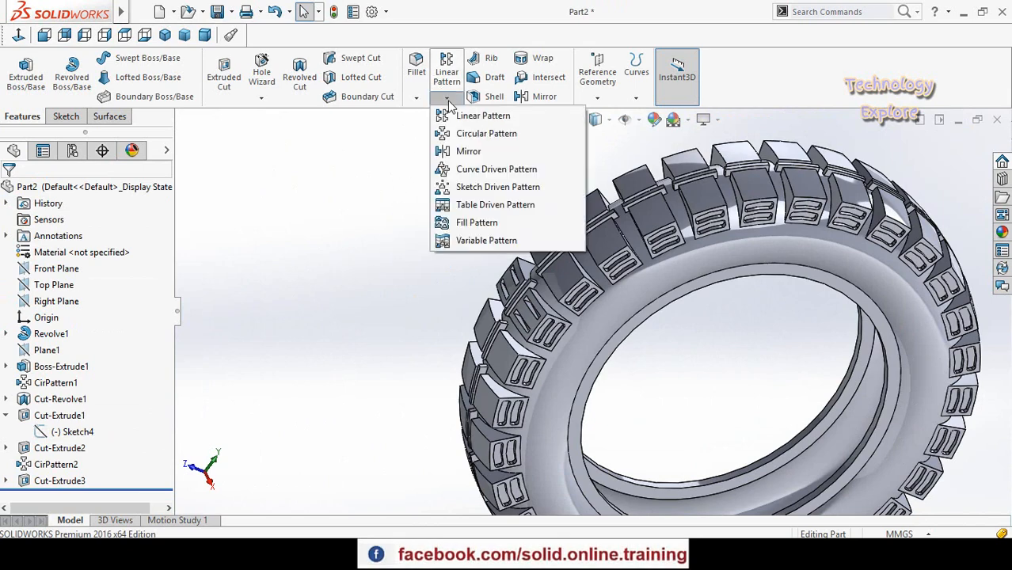
{"action": "left_click", "coordinate": [485, 133]}
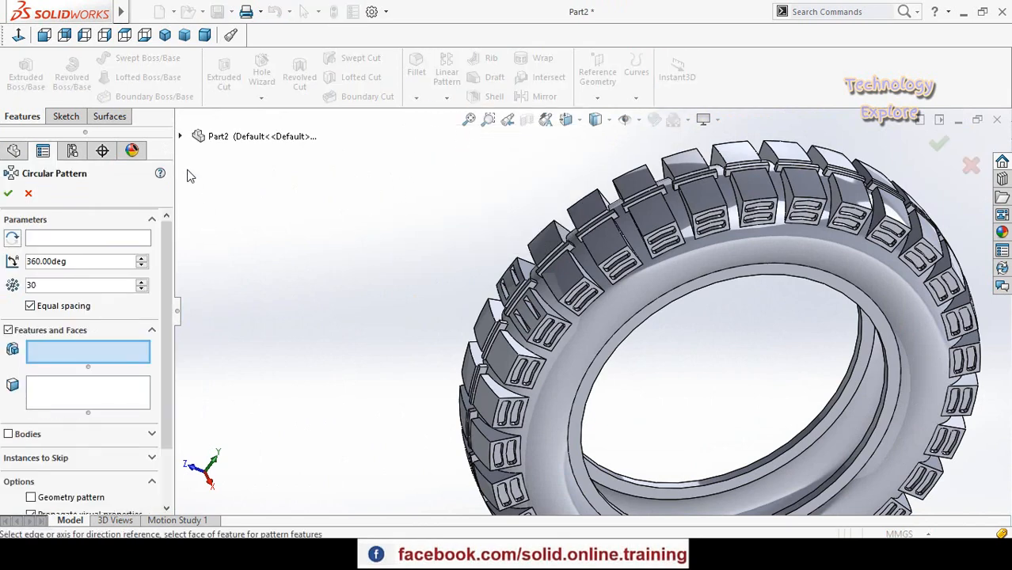
{"action": "left_click", "coordinate": [181, 137]}
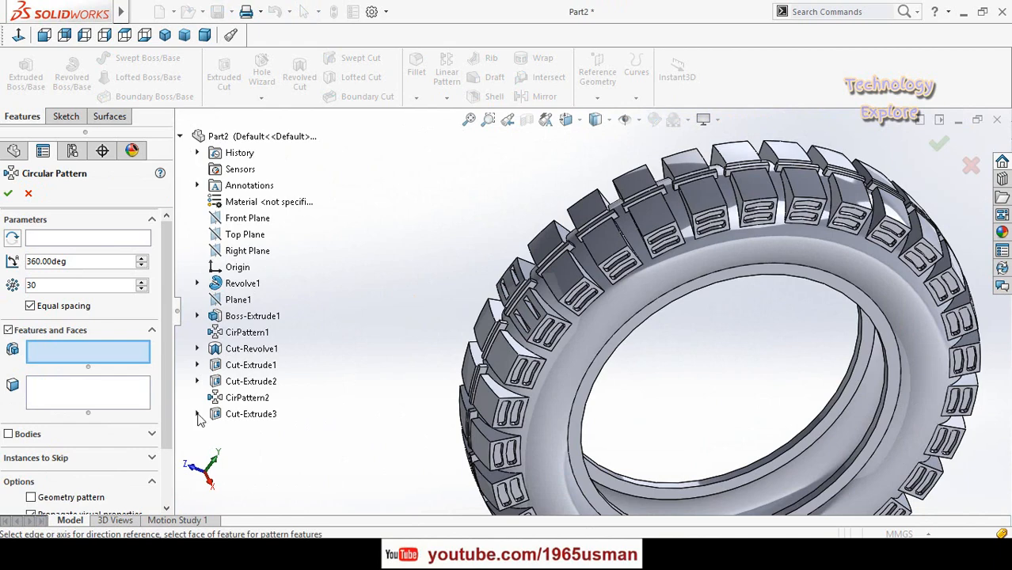
{"action": "left_click", "coordinate": [242, 415]}
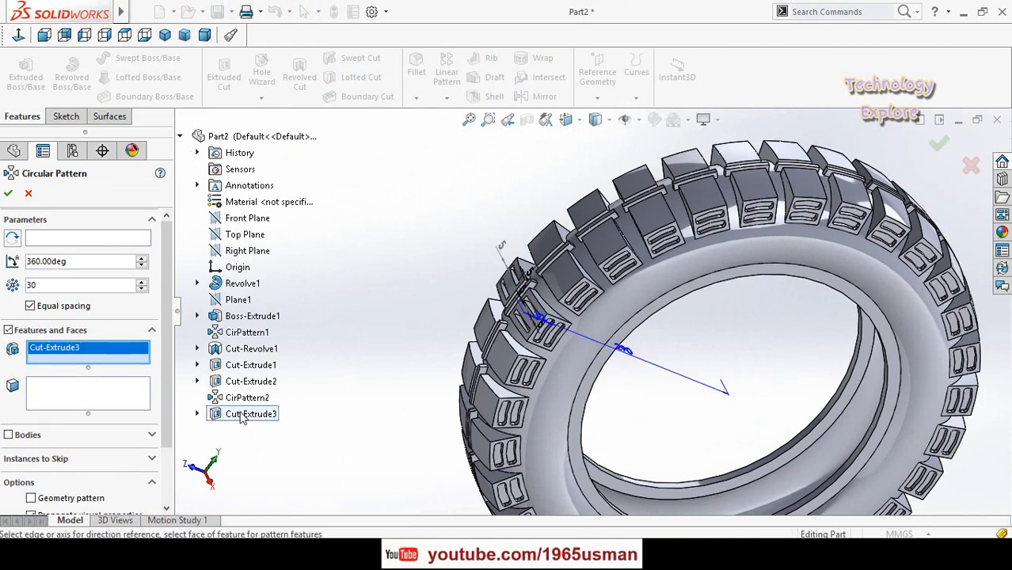
{"action": "left_click", "coordinate": [69, 239]}
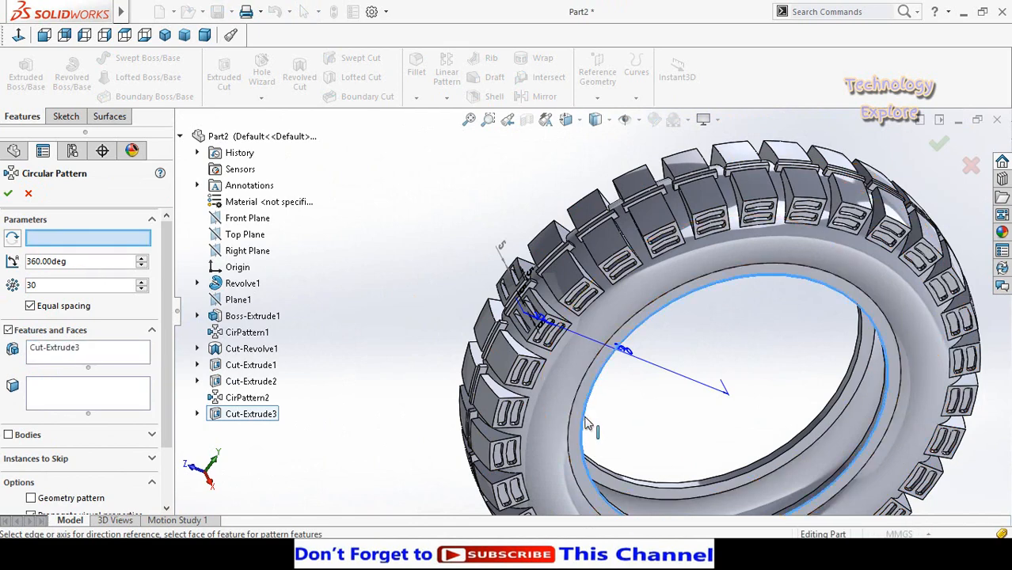
{"action": "left_click", "coordinate": [587, 423]}
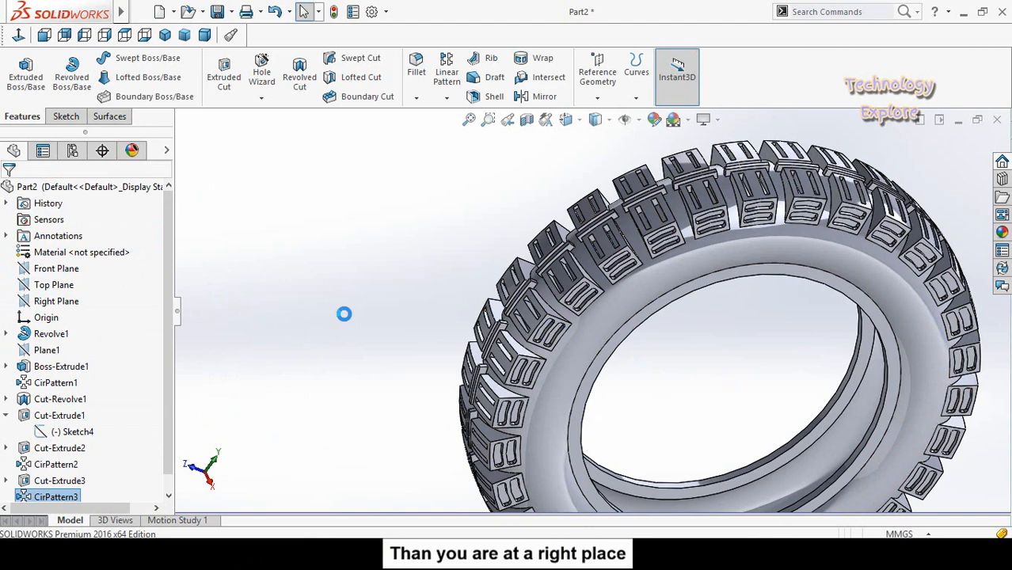
{"action": "left_click", "coordinate": [376, 348]}
Start a reference plane parallel to the Right Plane with an 80 mm offset beside the tyre's sidewall.
{"action": "scroll", "coordinate": [467, 373], "scroll_direction": "up", "scroll_amount": 3}
{"action": "middle_click_drag", "start_coordinate": [480, 394], "coordinate": [752, 346]}
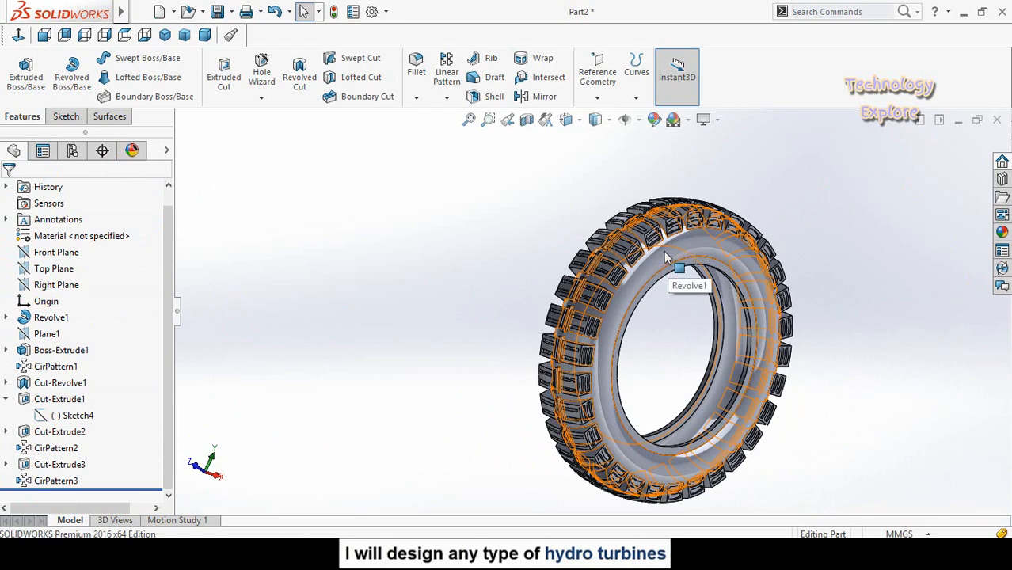
{"action": "mouse_move", "coordinate": [406, 313]}
{"action": "middle_mouse_down"}
{"action": "mouse_move", "coordinate": [432, 285]}
{"action": "mouse_move", "coordinate": [400, 329]}
{"action": "middle_mouse_up"}
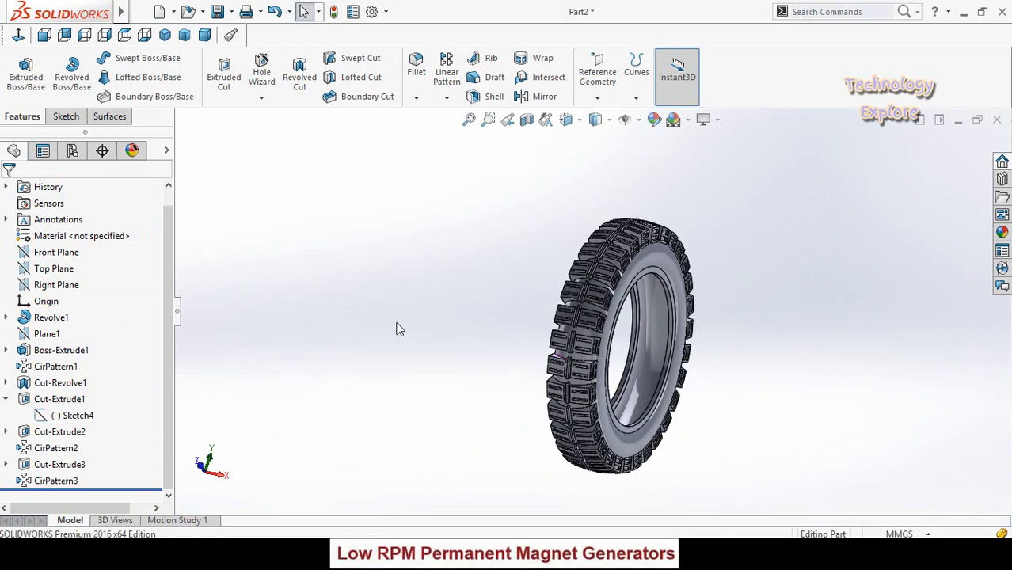
{"action": "left_click", "coordinate": [46, 286]}
{"action": "middle_click_drag", "start_coordinate": [353, 407], "coordinate": [373, 392]}
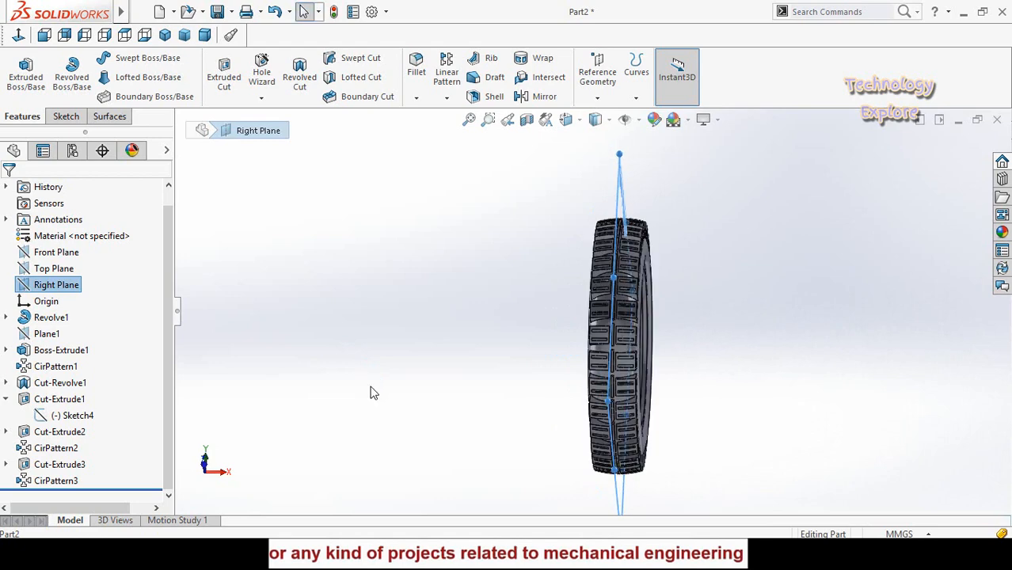
{"action": "left_click", "coordinate": [460, 298]}
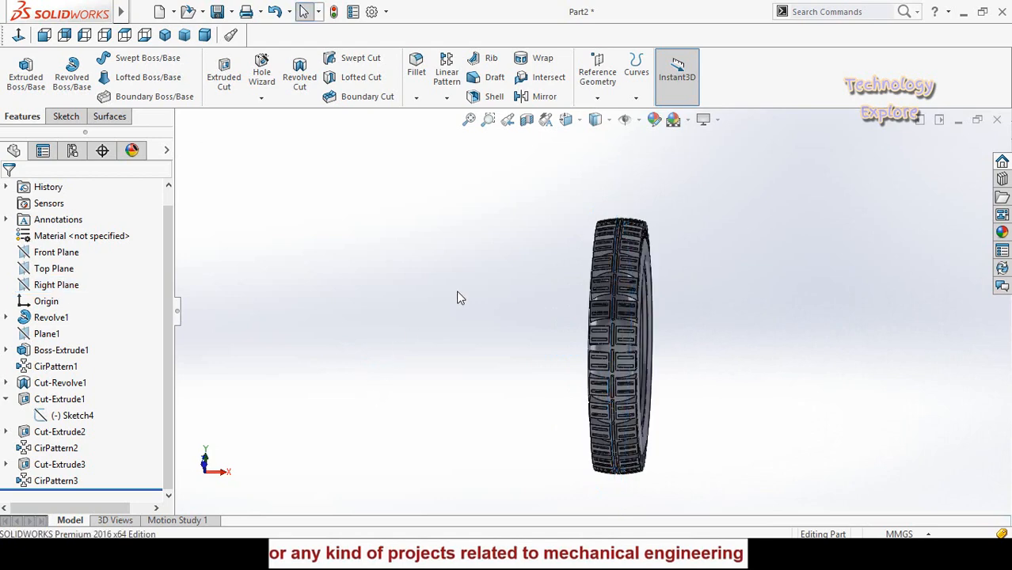
{"action": "left_click", "coordinate": [598, 71]}
{"action": "left_click", "coordinate": [603, 115]}
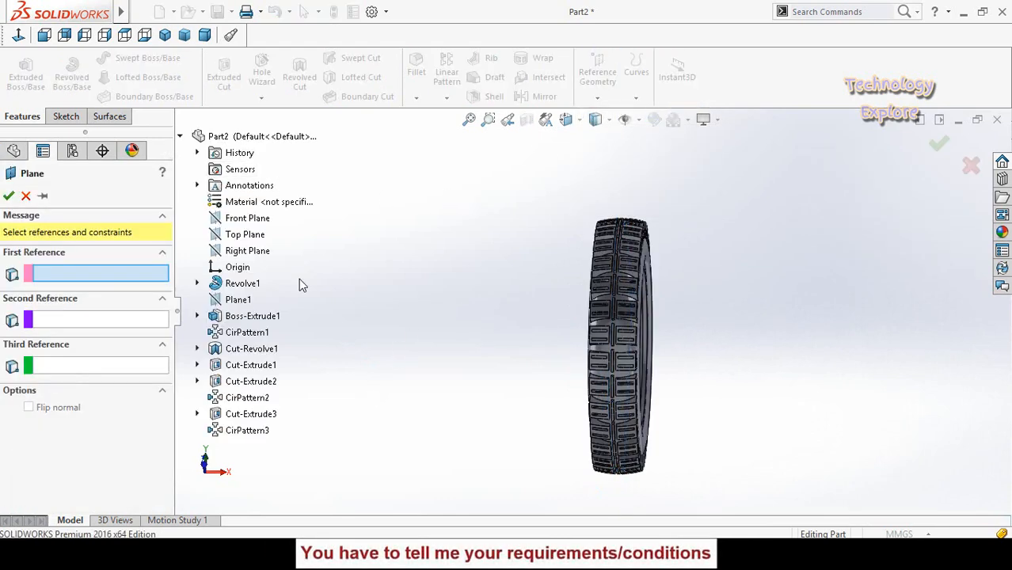
{"action": "left_click", "coordinate": [230, 252]}
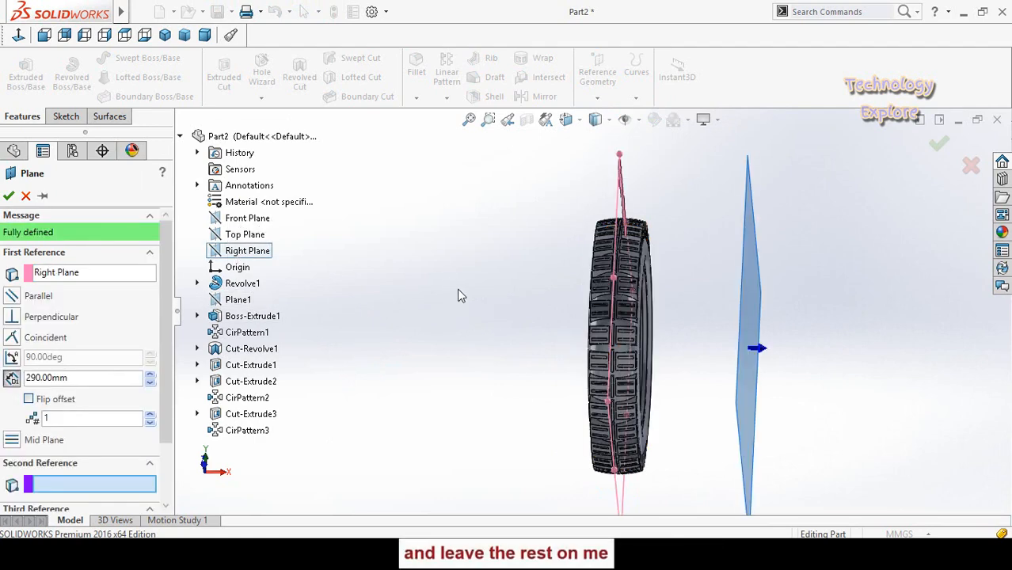
{"action": "middle_click_drag", "start_coordinate": [457, 288], "coordinate": [493, 371]}
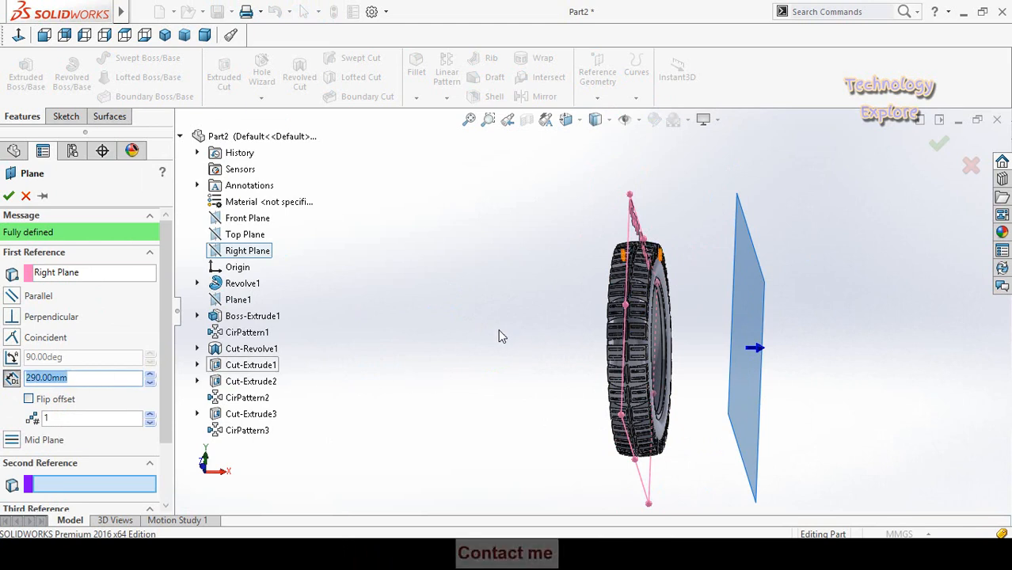
{"action": "key", "text": "Return"}
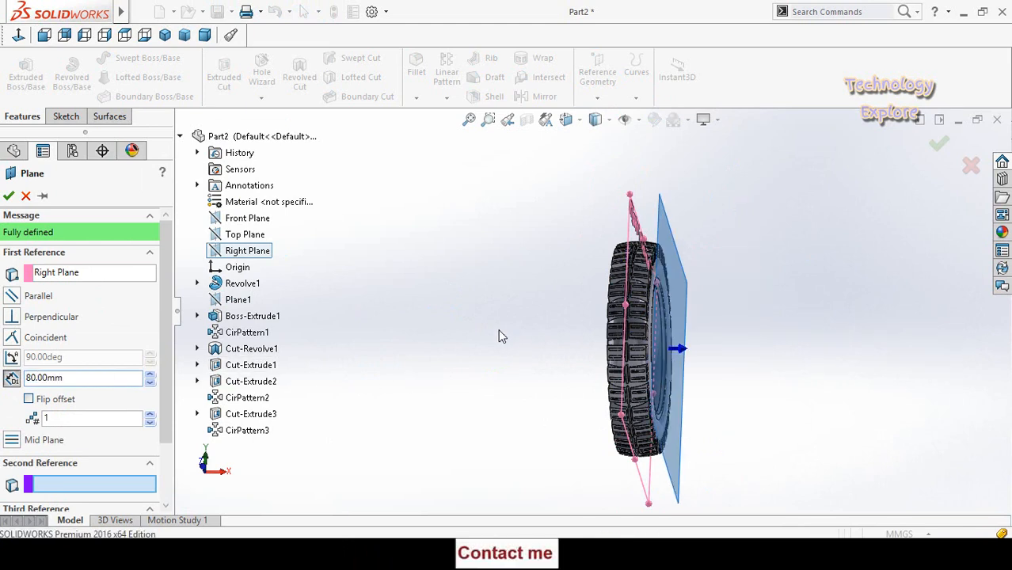
Set the new plane's offset from the Right Plane to 68 mm and create the plane.
{"action": "middle_click_drag", "start_coordinate": [578, 304], "coordinate": [552, 322]}
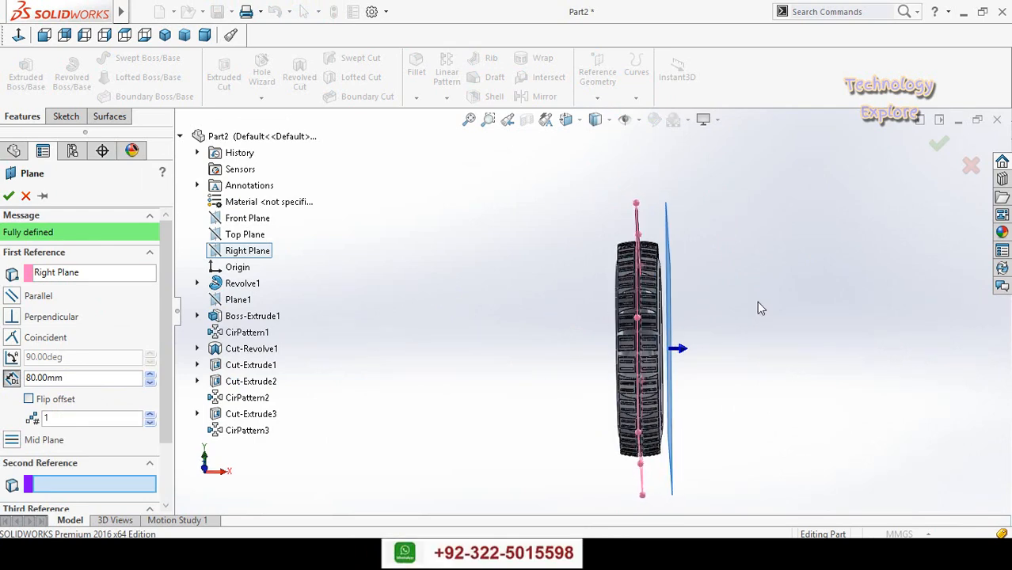
{"action": "scroll", "coordinate": [682, 299], "scroll_direction": "down", "scroll_amount": 5}
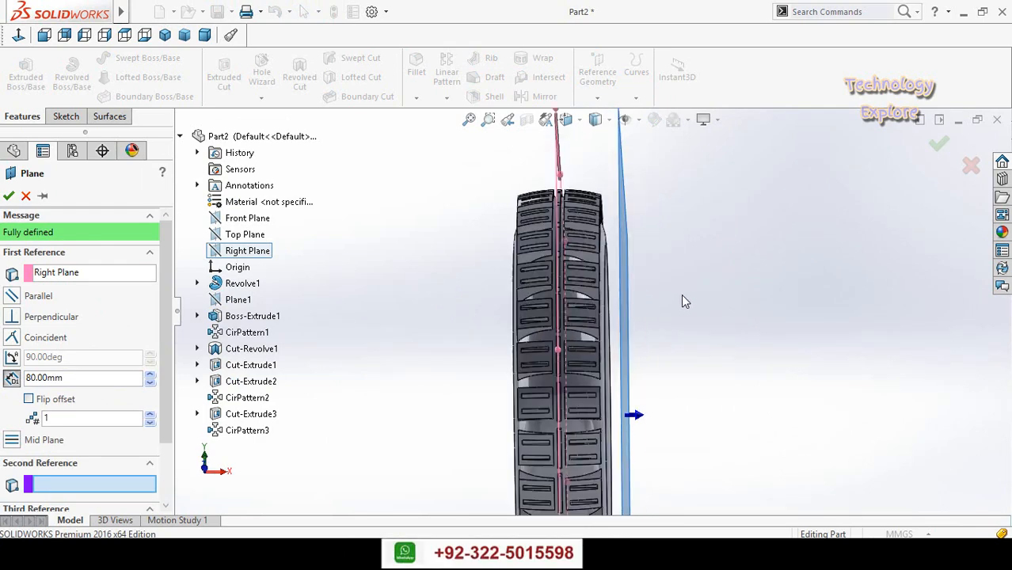
{"action": "left_click", "coordinate": [151, 384]}
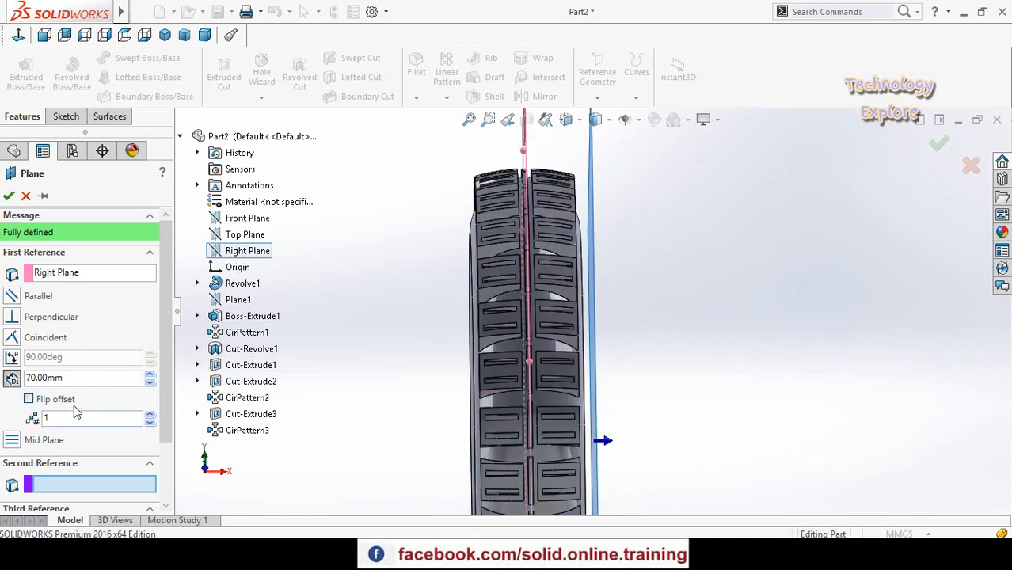
{"action": "left_click", "coordinate": [151, 382]}
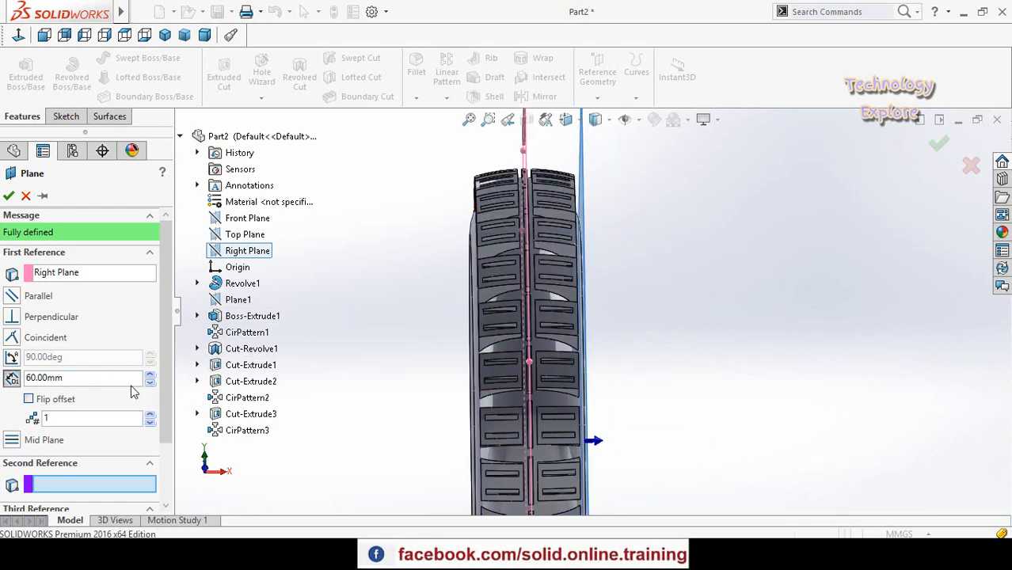
{"action": "double_click", "coordinate": [96, 379]}
{"action": "type", "text": "65"}
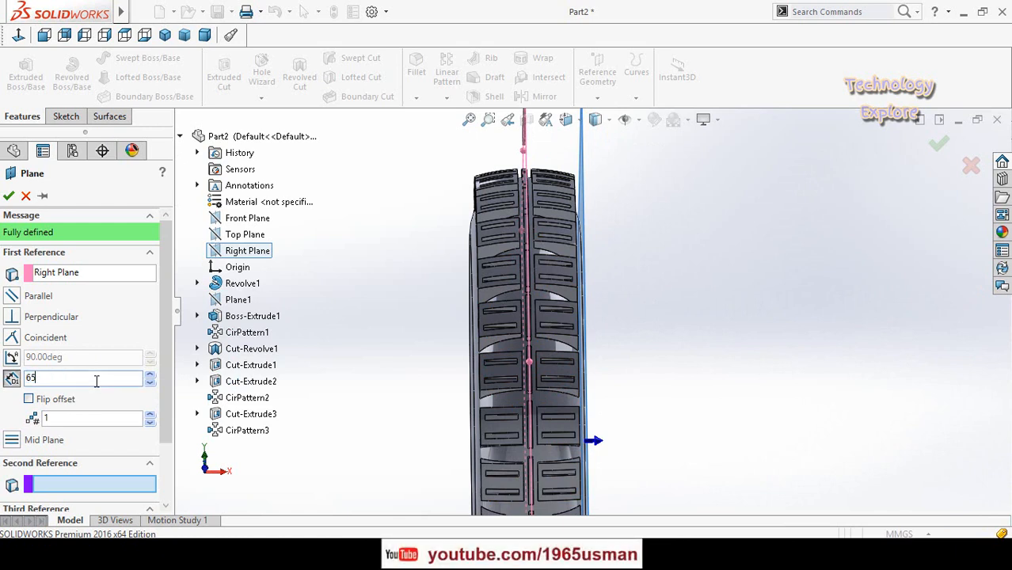
{"action": "key", "text": "Return"}
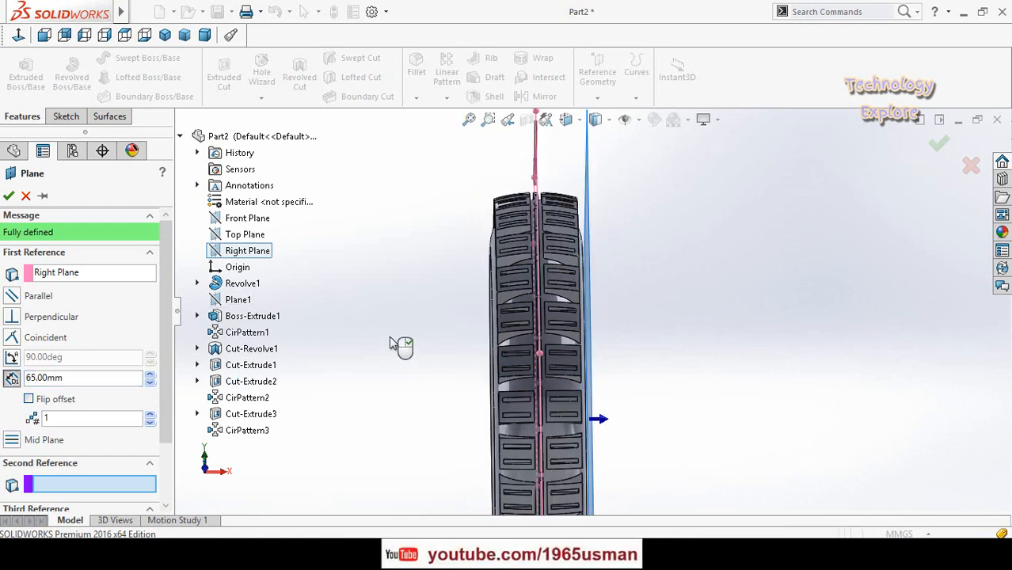
{"action": "double_click", "coordinate": [107, 379]}
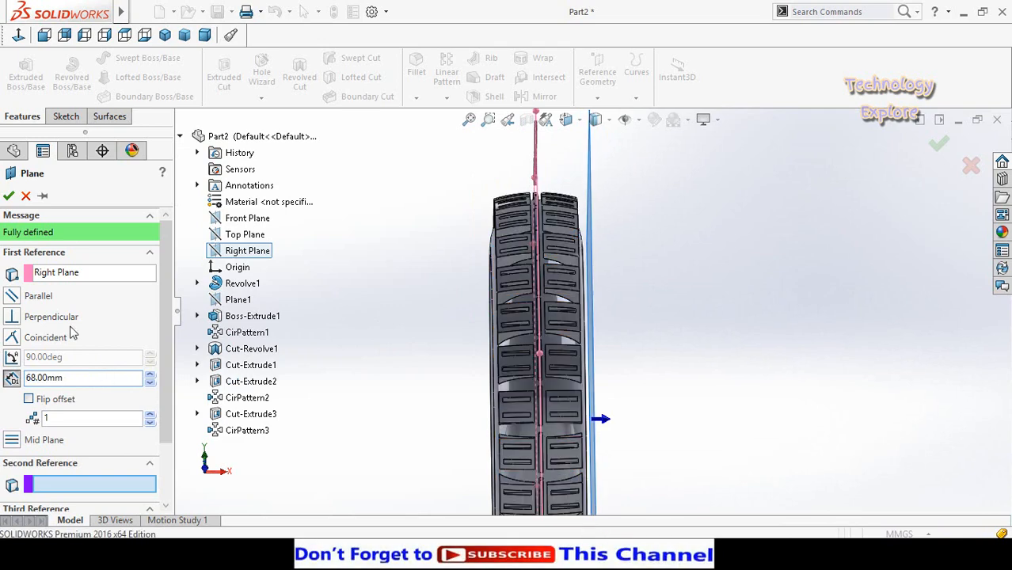
{"action": "left_click", "coordinate": [9, 196]}
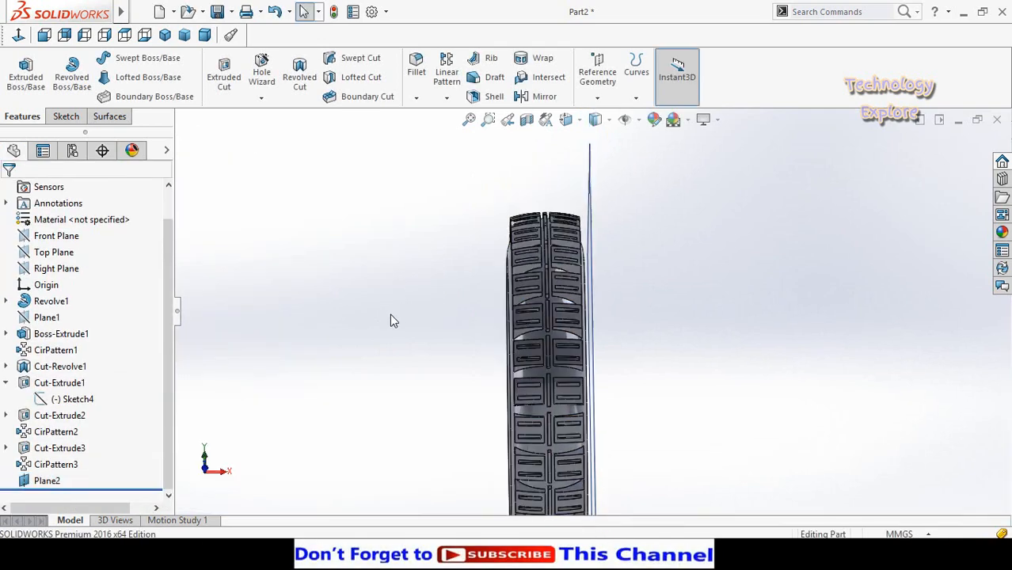
Open a new sketch on the offset plane beside the sidewall and orient the view normal to it.
{"action": "middle_click_drag", "start_coordinate": [390, 314], "coordinate": [483, 217]}
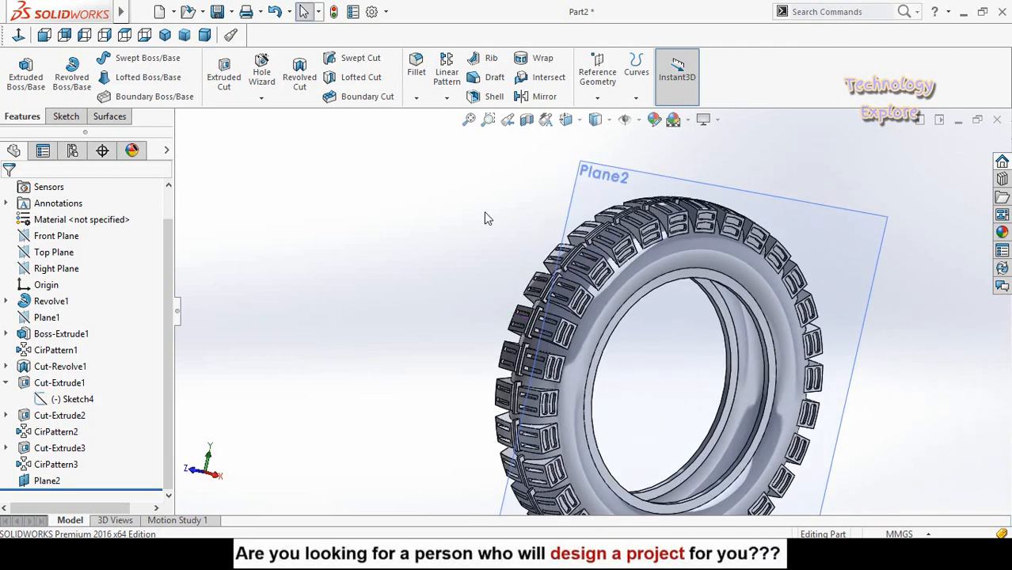
{"action": "left_click", "coordinate": [781, 266]}
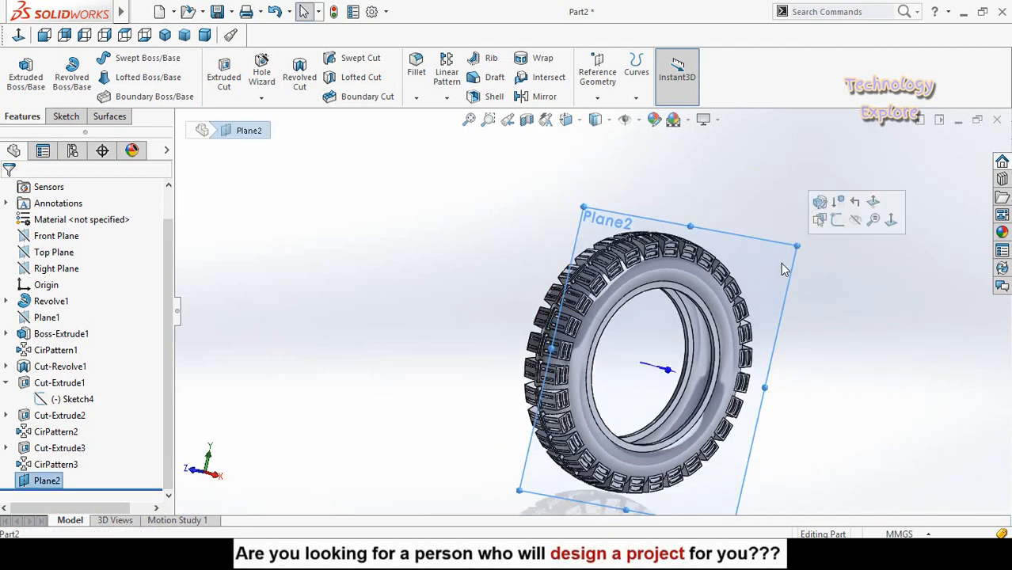
{"action": "left_click", "coordinate": [838, 221]}
{"action": "left_click", "coordinate": [18, 35]}
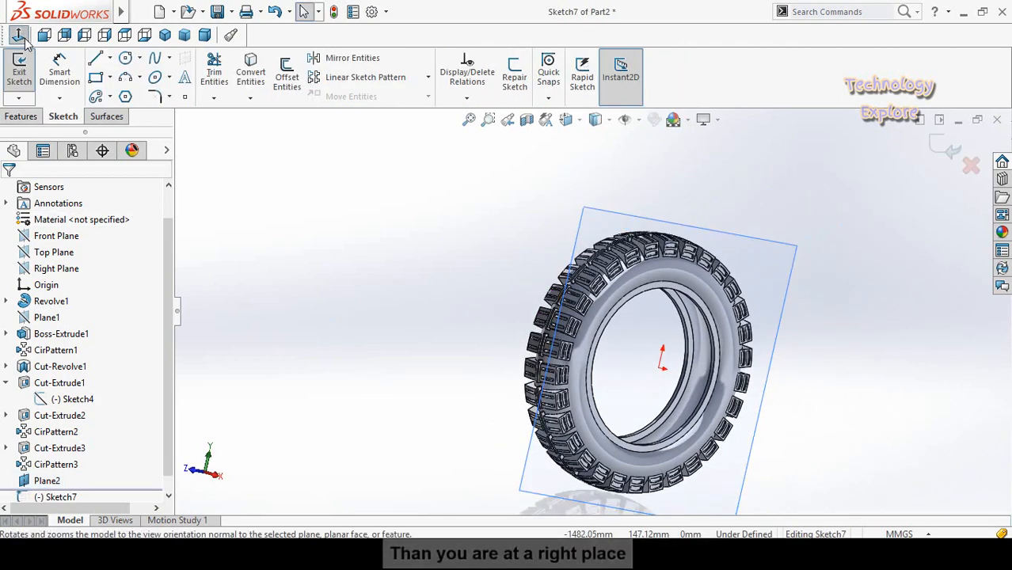
Sketch a circle centred on the origin with a radius of about 211 mm on the tyre's sidewall.
{"action": "scroll", "coordinate": [522, 182], "scroll_direction": "down", "scroll_amount": 1}
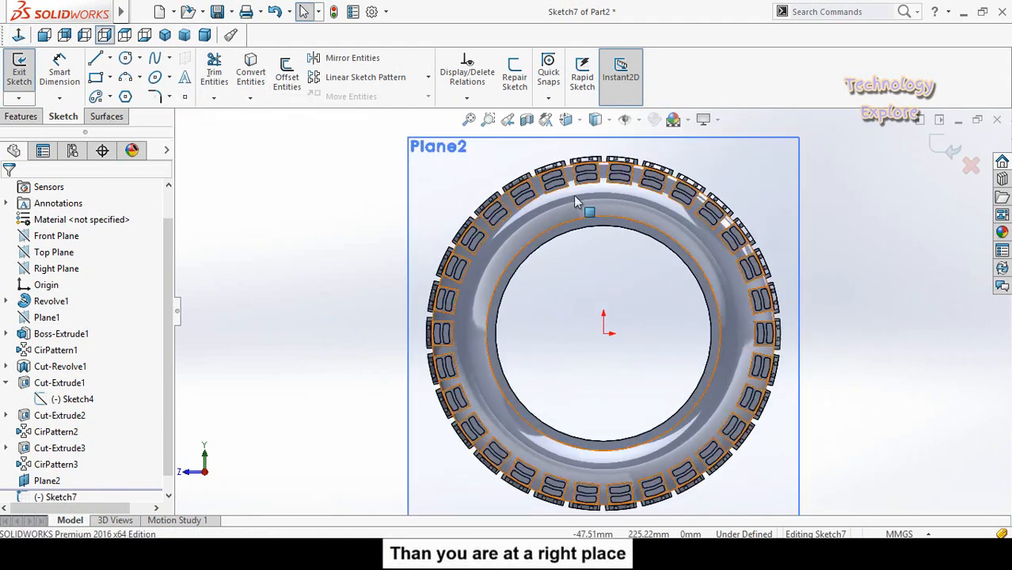
{"action": "scroll", "coordinate": [602, 348], "scroll_direction": "up", "scroll_amount": 2}
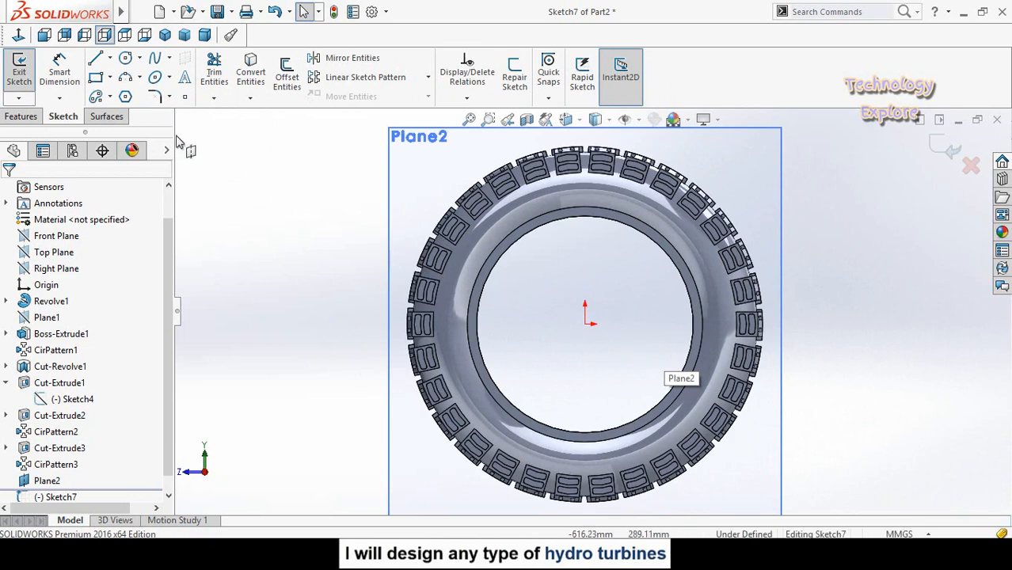
{"action": "left_click", "coordinate": [125, 59]}
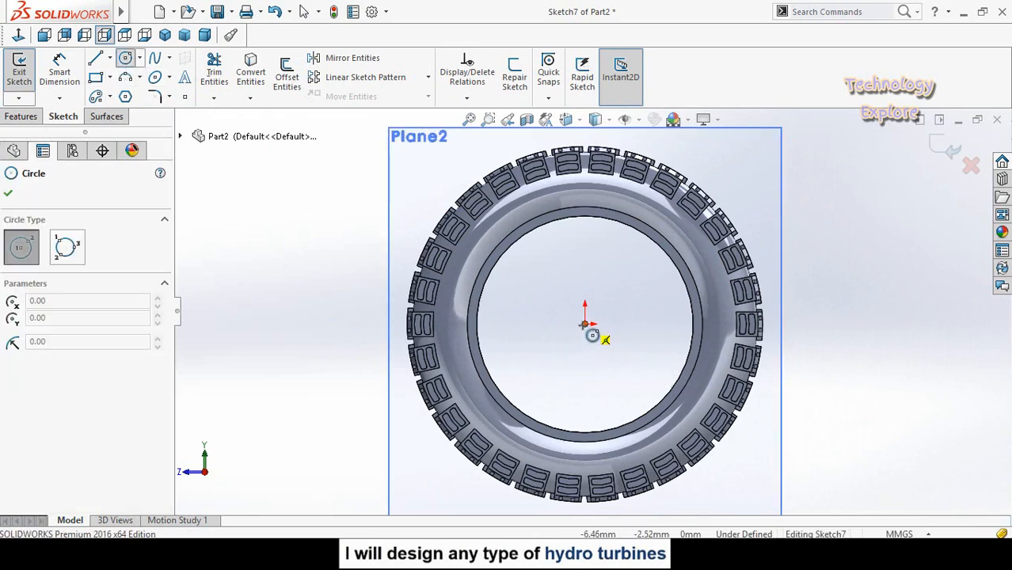
{"action": "left_click", "coordinate": [586, 324]}
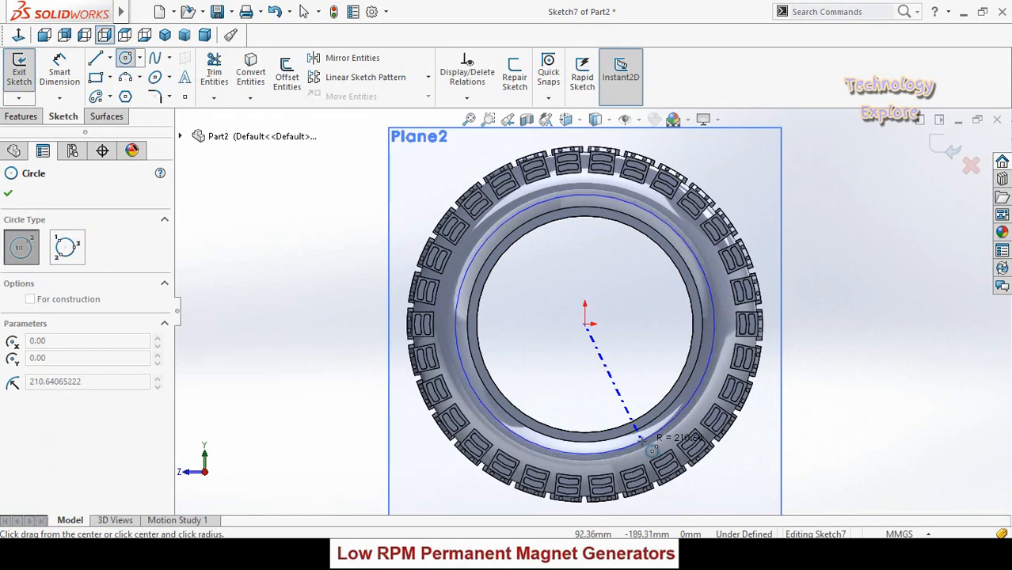
{"action": "left_click", "coordinate": [642, 439]}
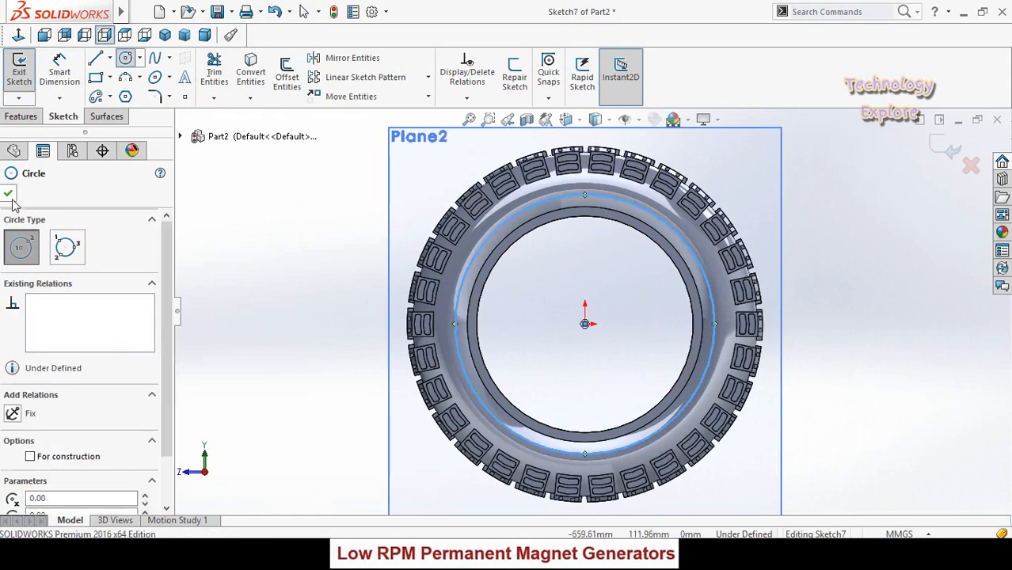
Draw two lines from the origin to the circle, one toward its upper left and one toward its upper right.
{"action": "left_click", "coordinate": [95, 58]}
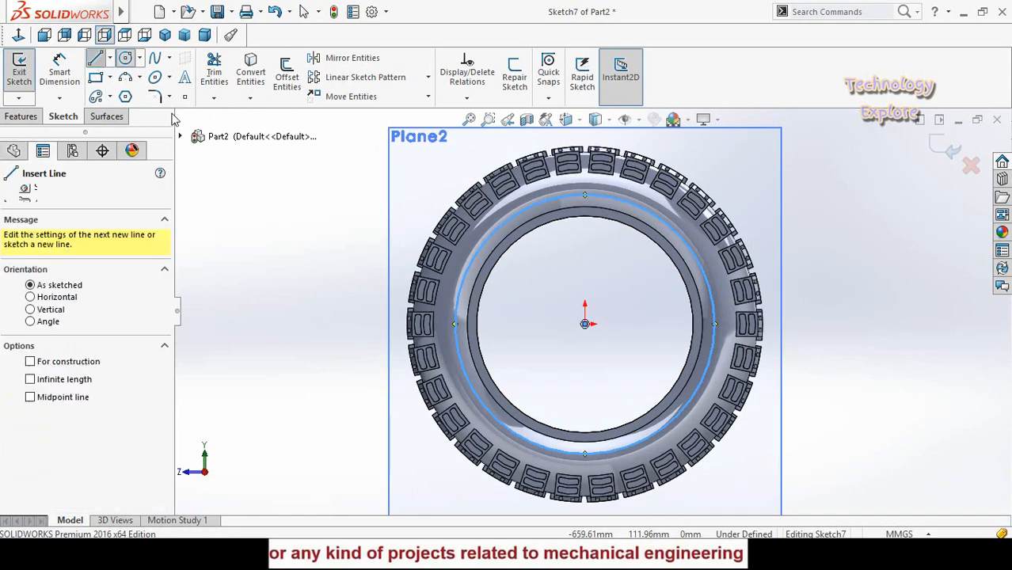
{"action": "left_click", "coordinate": [584, 324]}
{"action": "left_click", "coordinate": [493, 233]}
{"action": "key", "text": "Escape"}
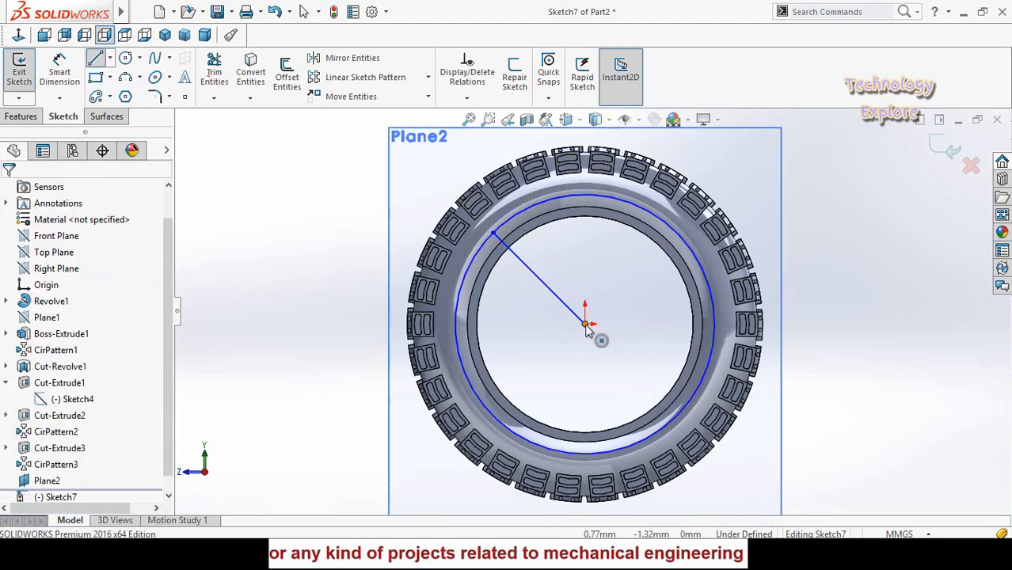
{"action": "left_click", "coordinate": [584, 324]}
{"action": "left_click", "coordinate": [673, 230]}
{"action": "key", "text": "Escape"}
{"action": "scroll", "coordinate": [625, 261], "scroll_direction": "down", "scroll_amount": 2}
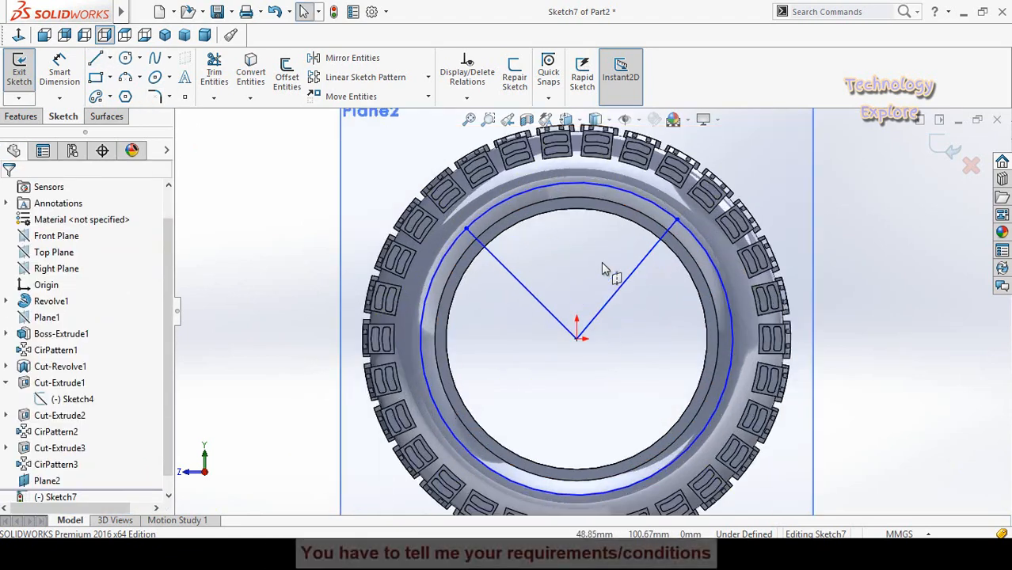
Trim away the circle's lower portion and both radial lines, keeping only the upper arc between them.
{"action": "left_click", "coordinate": [214, 73]}
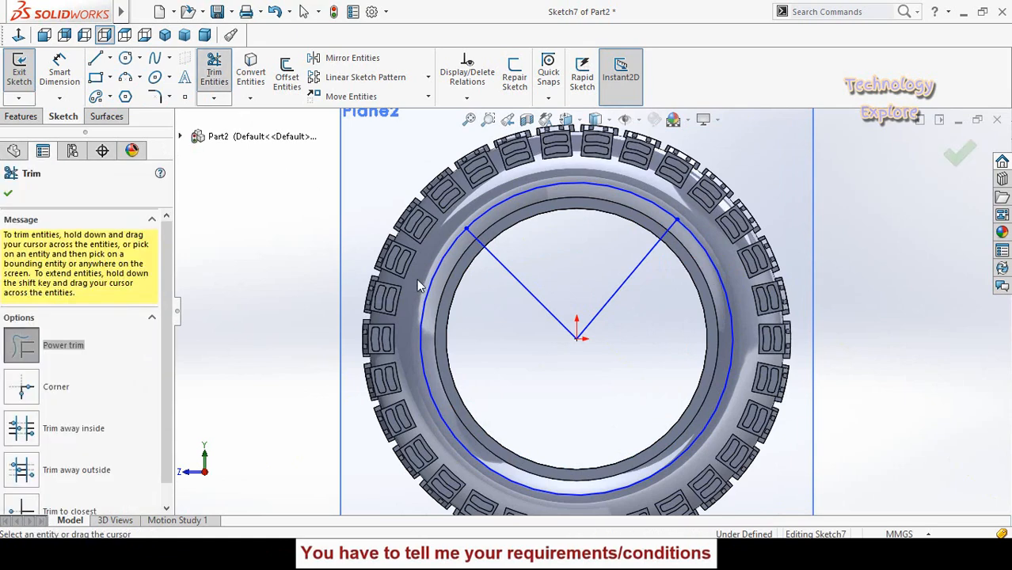
{"action": "left_click_drag", "start_coordinate": [422, 291], "coordinate": [464, 298]}
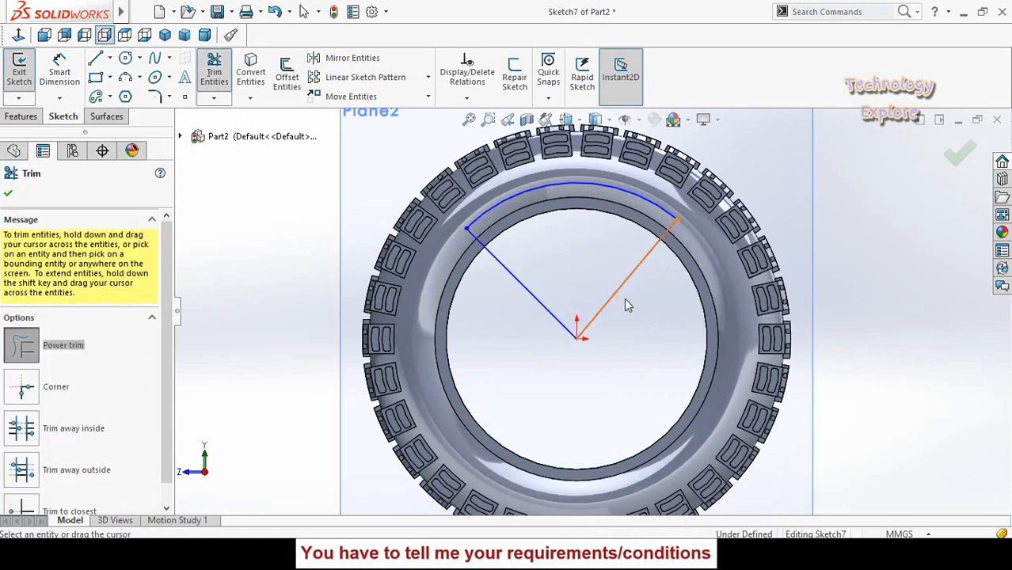
{"action": "mouse_move", "coordinate": [549, 287]}
{"action": "left_mouse_down"}
{"action": "mouse_move", "coordinate": [560, 316]}
{"action": "mouse_move", "coordinate": [622, 316]}
{"action": "left_mouse_up"}
{"action": "key", "text": "Escape"}
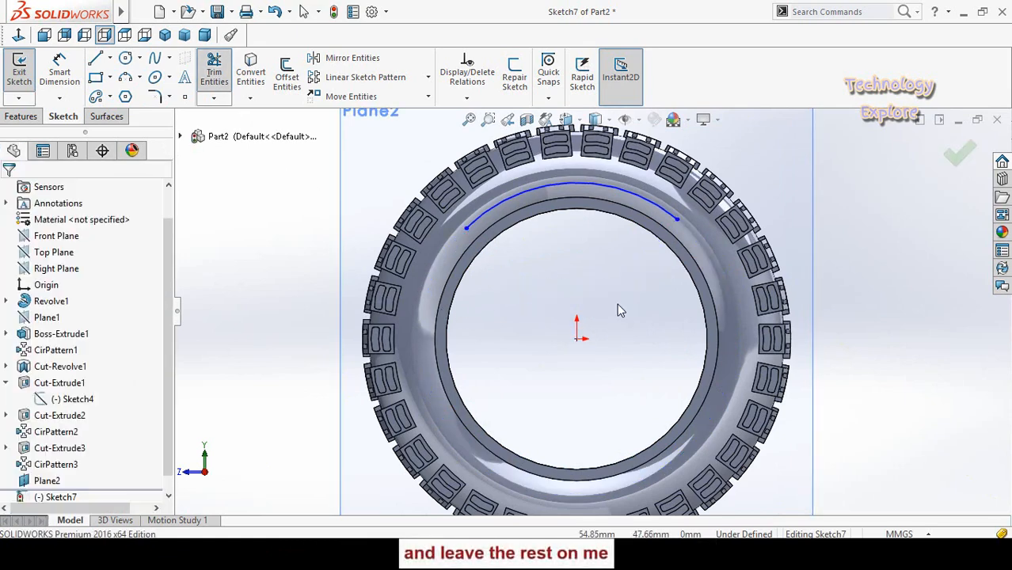
Convert the remaining upper arc on the sidewall to construction geometry.
{"action": "scroll", "coordinate": [617, 303], "scroll_direction": "up", "scroll_amount": 2}
{"action": "scroll", "coordinate": [577, 264], "scroll_direction": "down", "scroll_amount": 2}
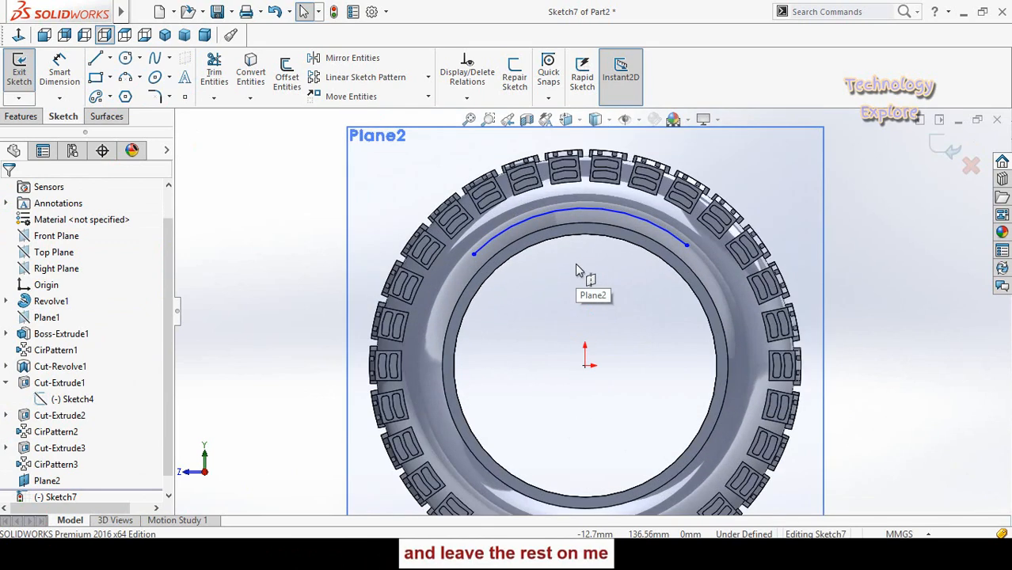
{"action": "left_click", "coordinate": [542, 218]}
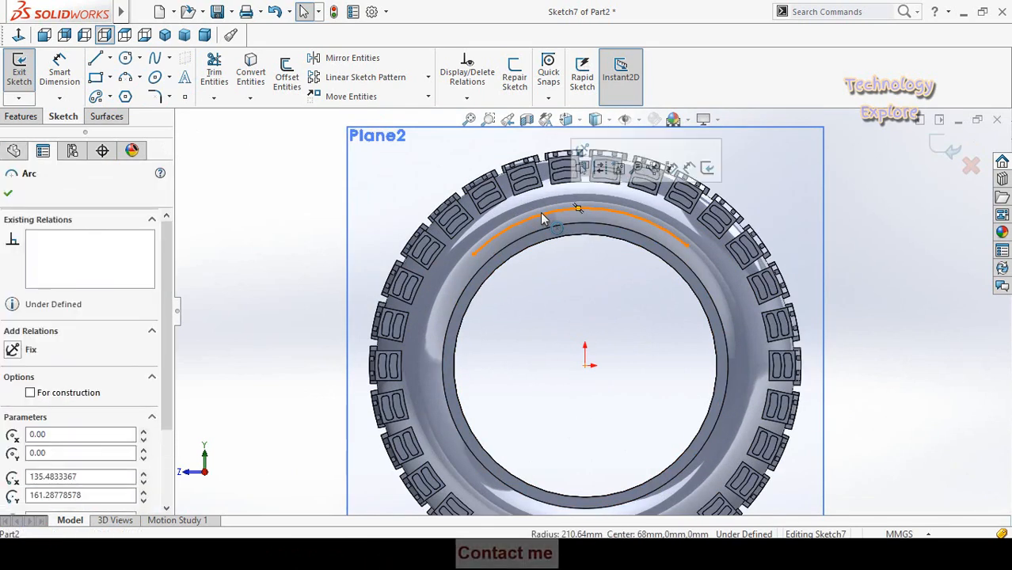
{"action": "left_click", "coordinate": [601, 169]}
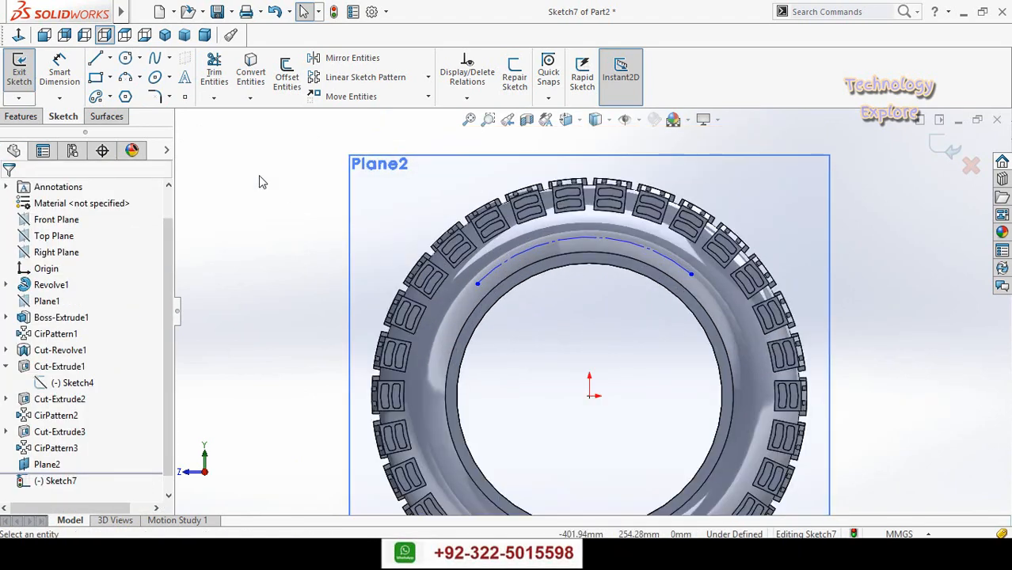
Start a sketch text reading "Technology Explore".
{"action": "left_click", "coordinate": [185, 77]}
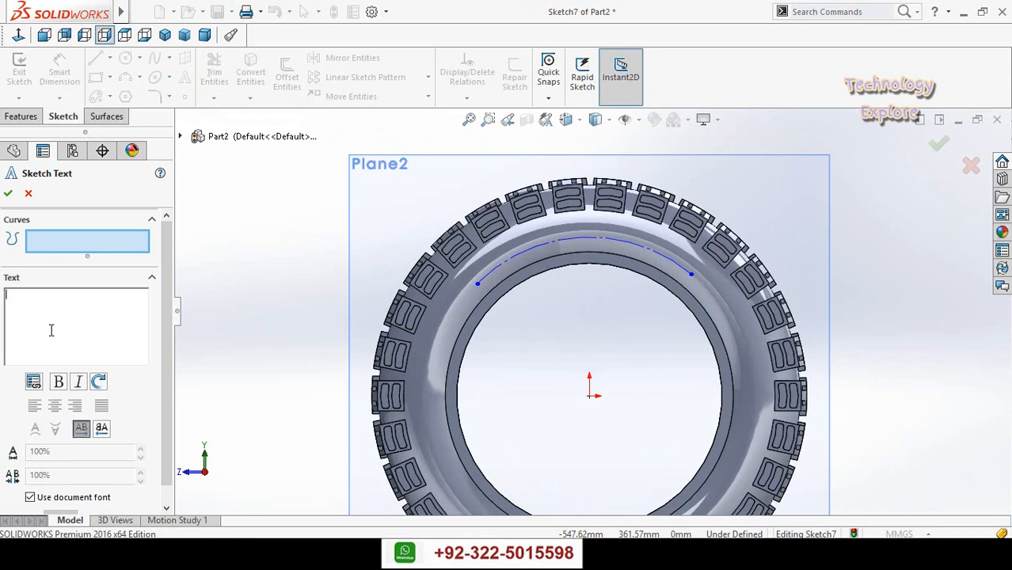
{"action": "type", "text": "Techno"}
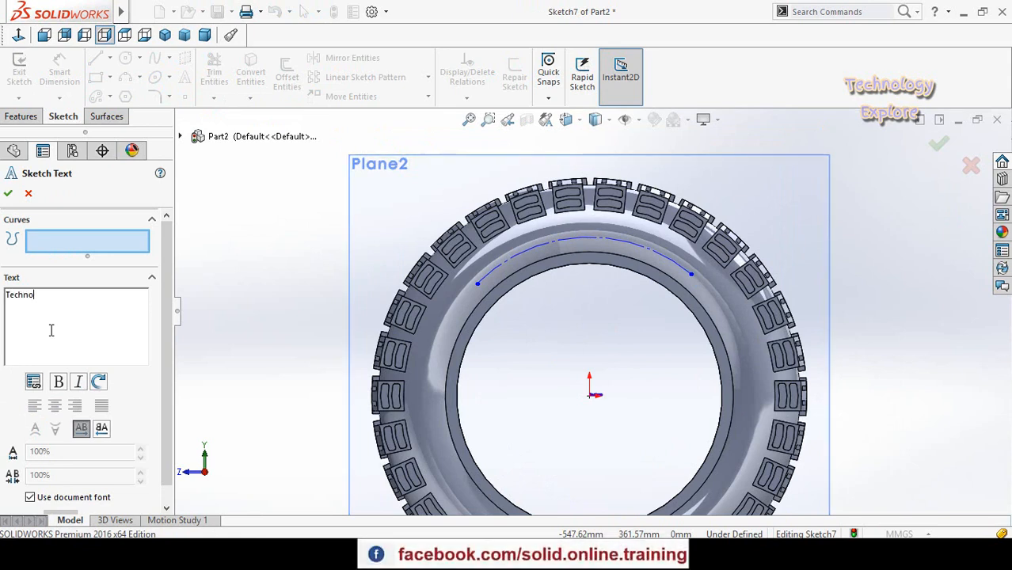
{"action": "type", "text": "logy Explore"}
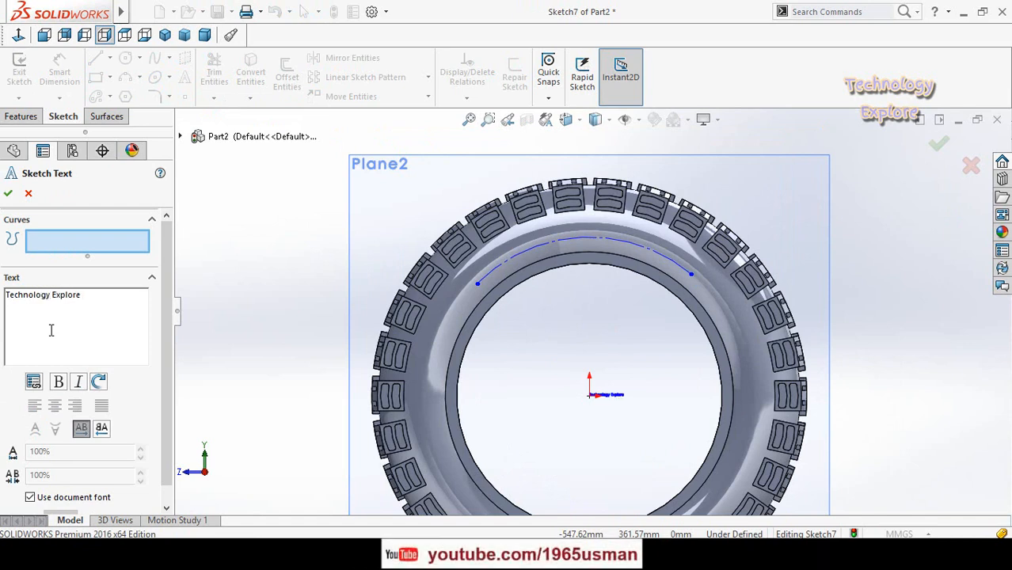
Override the document font for the sketch text with Century Gothic Bold at 72 points.
{"action": "scroll", "coordinate": [166, 394], "scroll_direction": "down", "scroll_amount": 1}
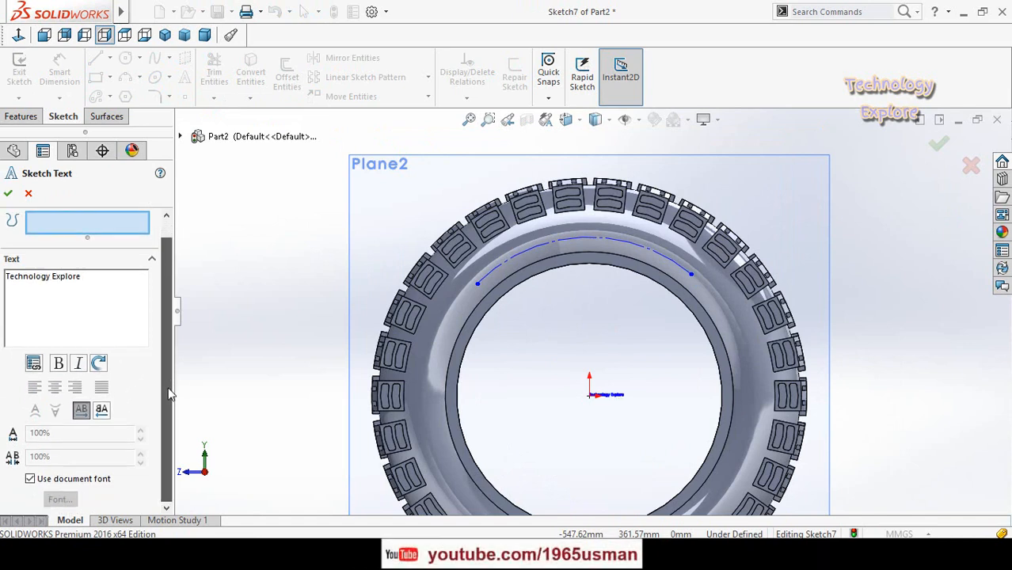
{"action": "left_click", "coordinate": [31, 480]}
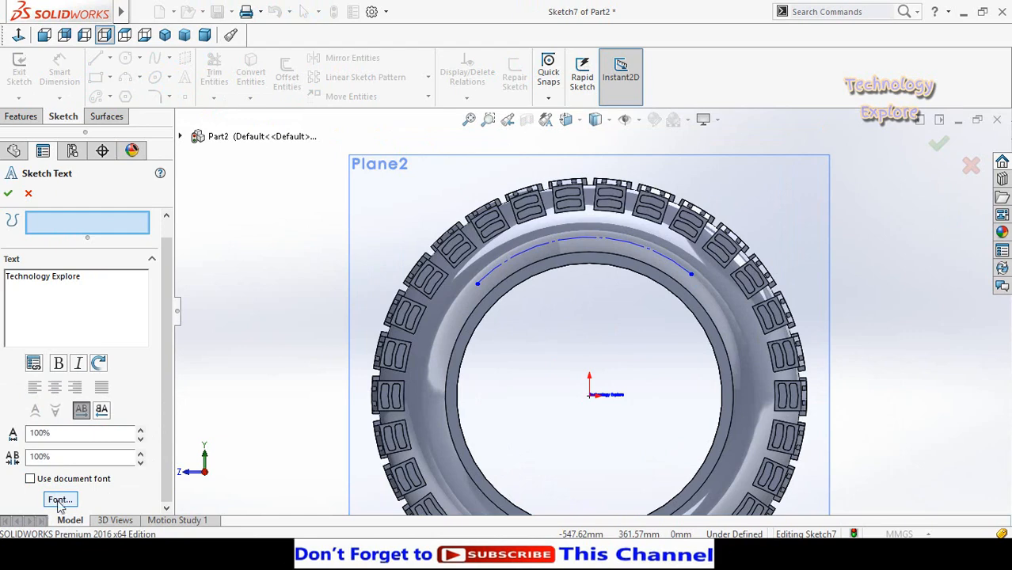
{"action": "left_click", "coordinate": [65, 504]}
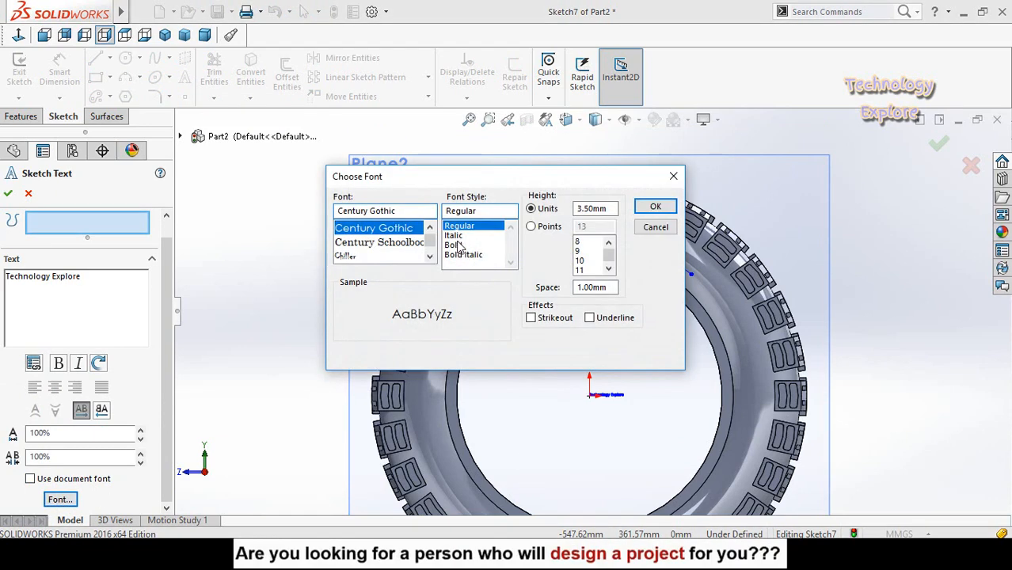
{"action": "left_click", "coordinate": [453, 245]}
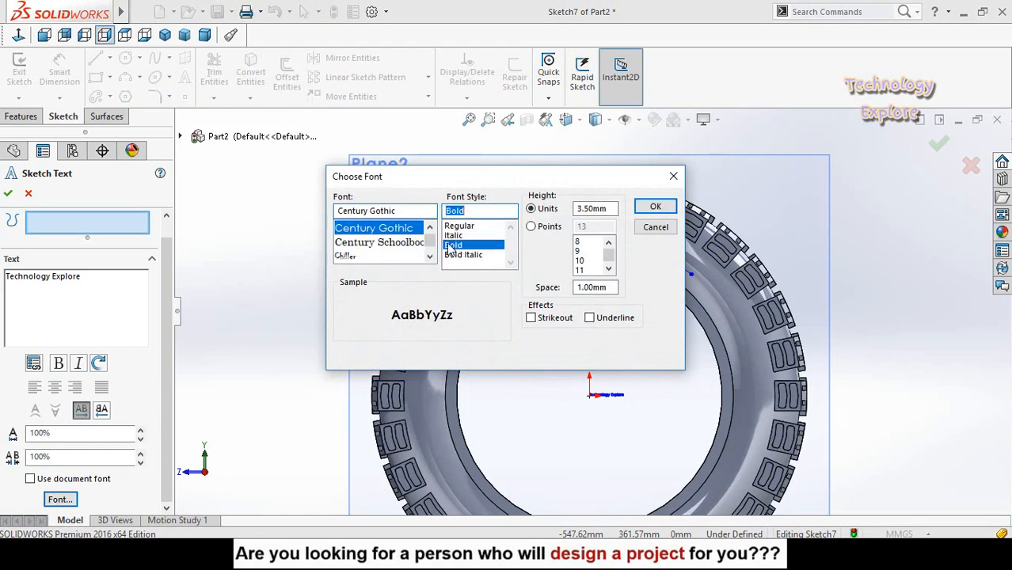
{"action": "left_click", "coordinate": [531, 227]}
{"action": "left_click_drag", "start_coordinate": [606, 258], "coordinate": [610, 273]}
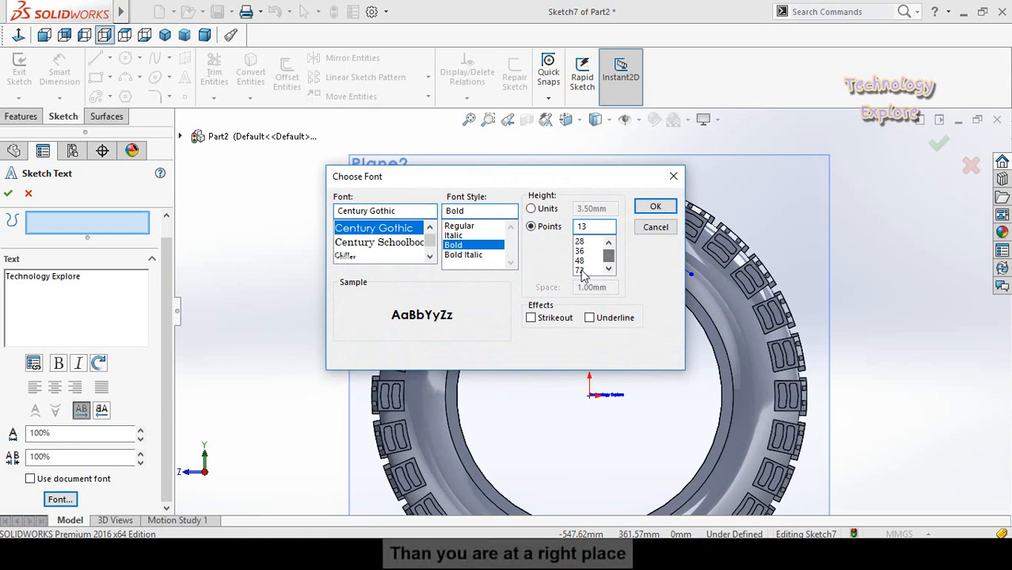
{"action": "left_click", "coordinate": [586, 270]}
{"action": "left_click", "coordinate": [655, 207]}
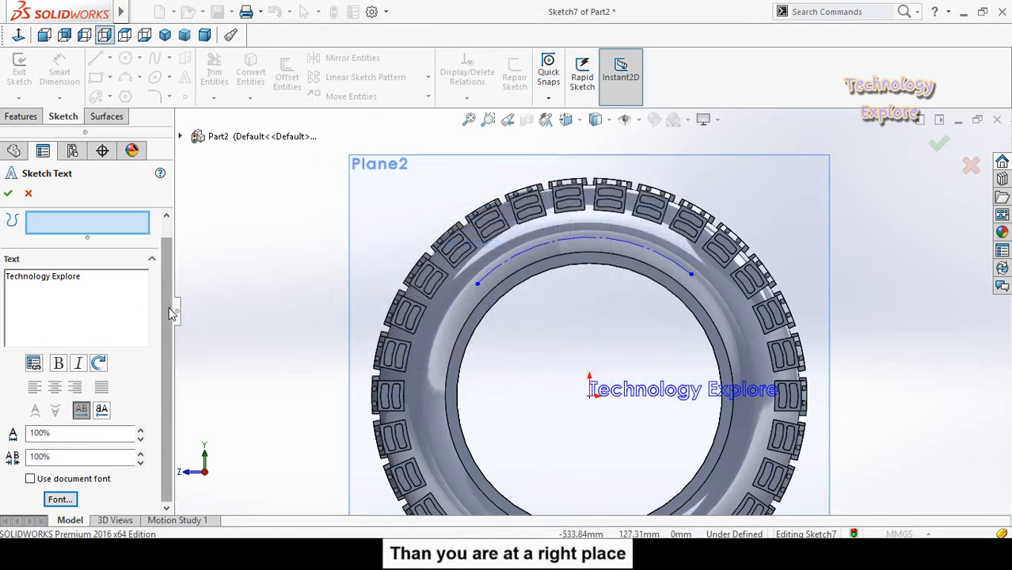
Place the sketch text along the construction arc, flip it vertically and horizontally so it reads correctly, and accept it.
{"action": "scroll", "coordinate": [83, 253], "scroll_direction": "up", "scroll_amount": 1}
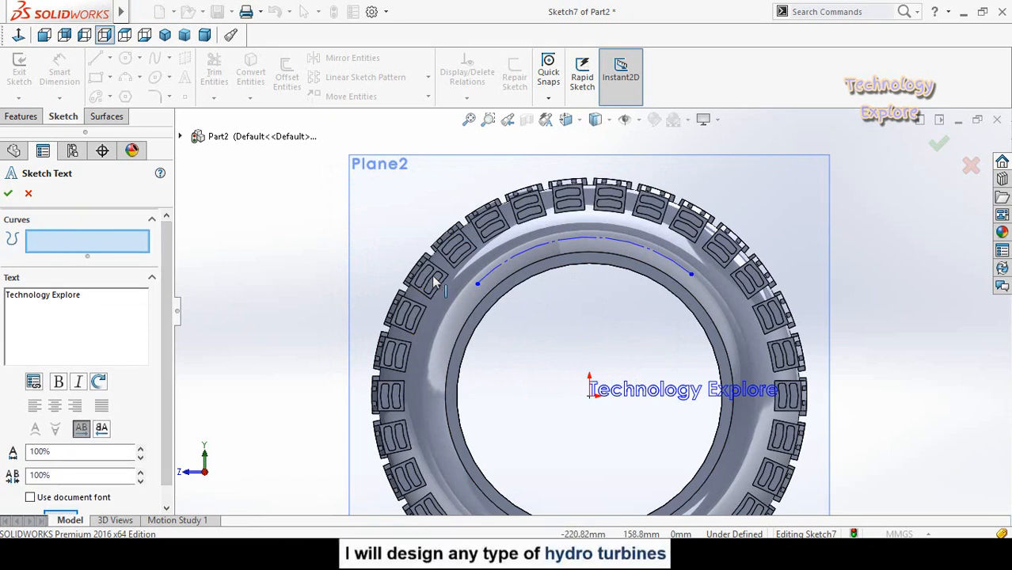
{"action": "left_click", "coordinate": [491, 281]}
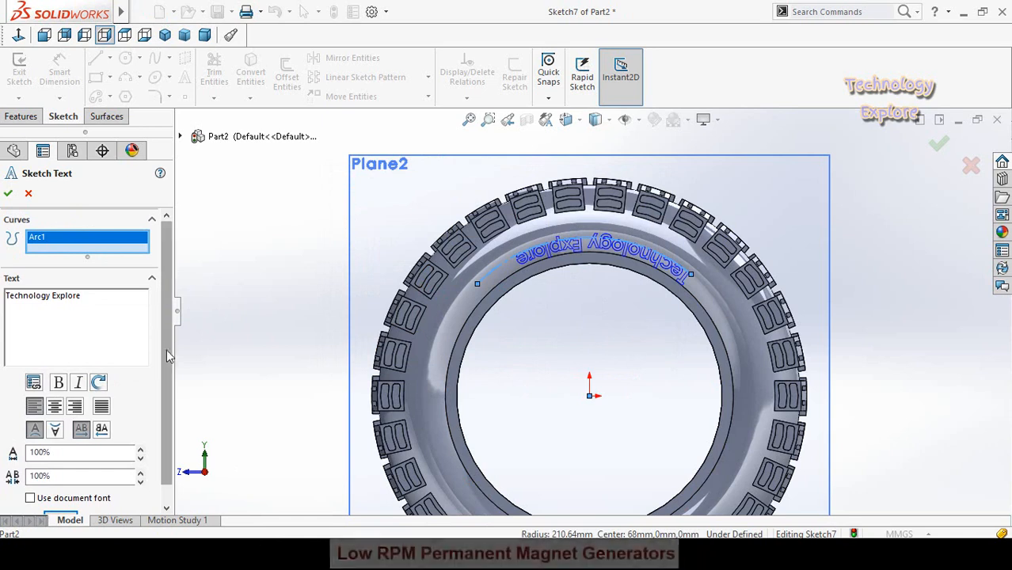
{"action": "mouse_move", "coordinate": [166, 351]}
{"action": "left_mouse_down"}
{"action": "mouse_move", "coordinate": [165, 364]}
{"action": "mouse_move", "coordinate": [158, 352]}
{"action": "left_mouse_up"}
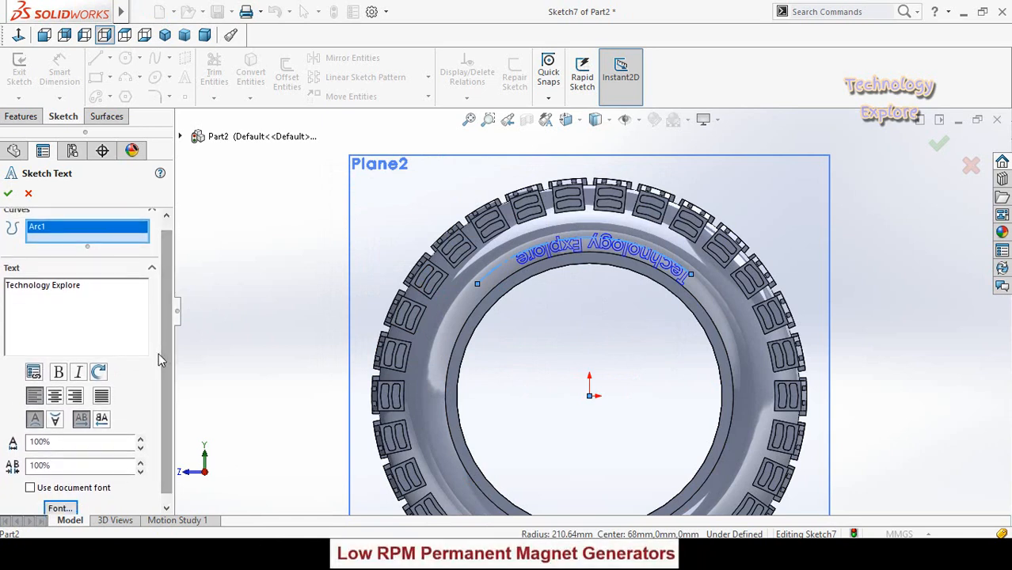
{"action": "left_click", "coordinate": [56, 423]}
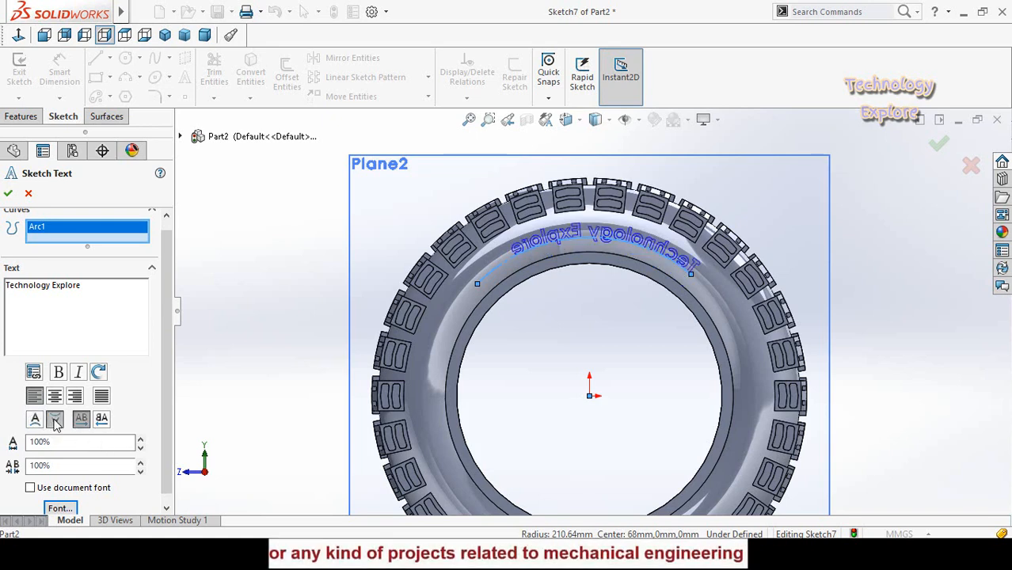
{"action": "left_click", "coordinate": [102, 421]}
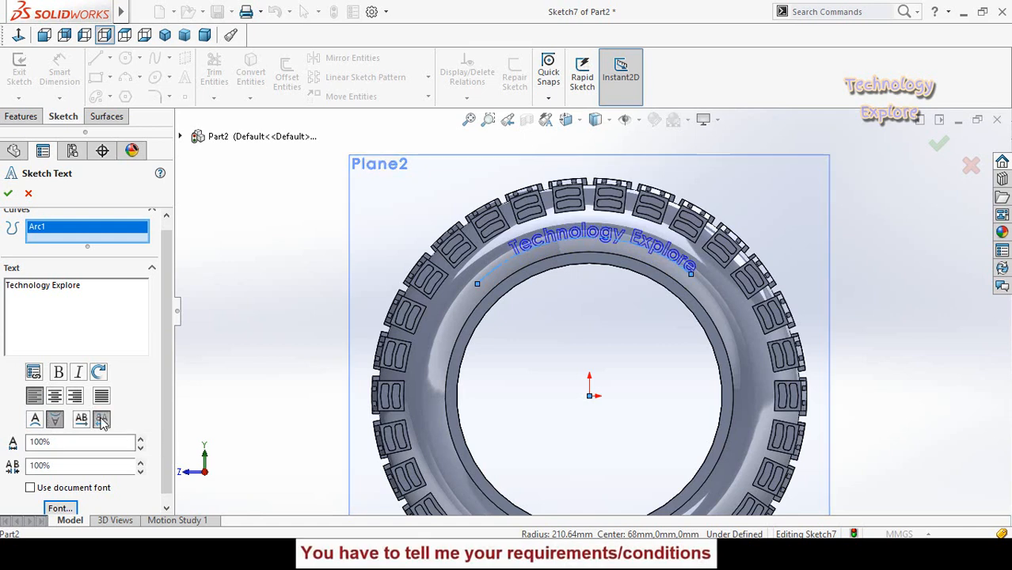
{"action": "left_click", "coordinate": [8, 194]}
Extrude the "Technology Explore" text sketch in the reversed direction up to the tyre's sidewall surface, merging the result.
{"action": "key", "text": "z"}
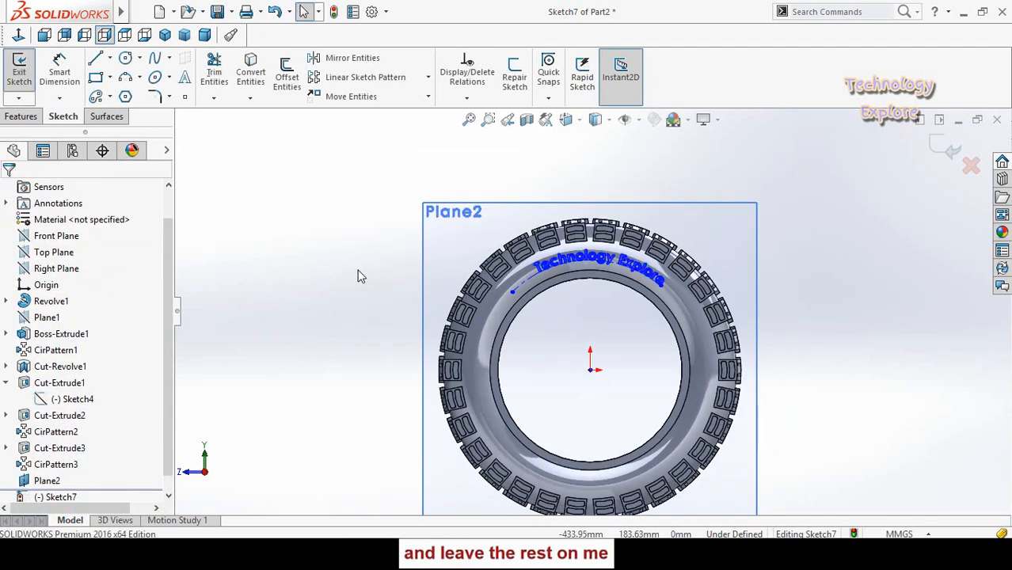
{"action": "middle_click_drag", "start_coordinate": [358, 275], "coordinate": [364, 292]}
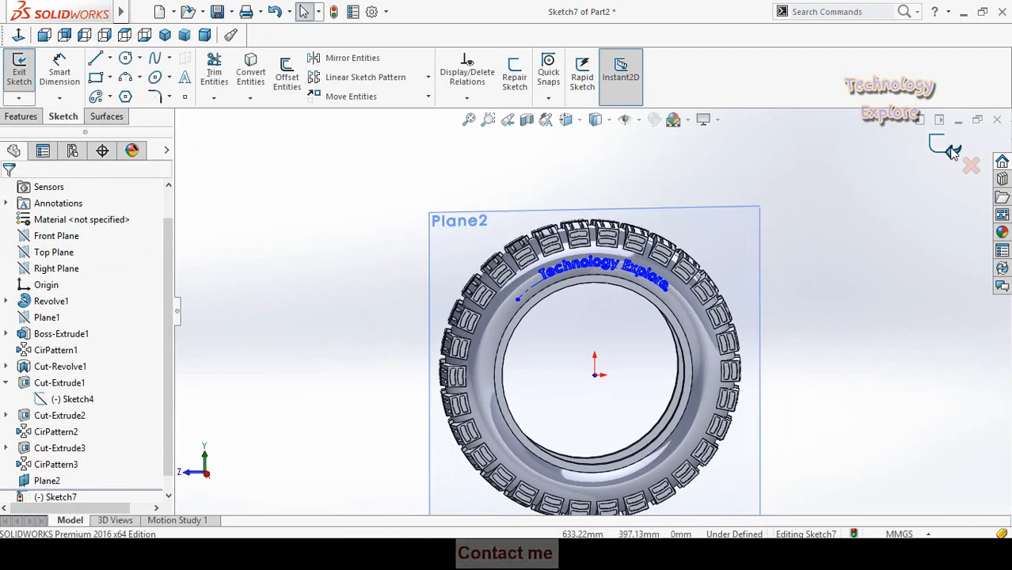
{"action": "middle_click_drag", "start_coordinate": [278, 219], "coordinate": [357, 245]}
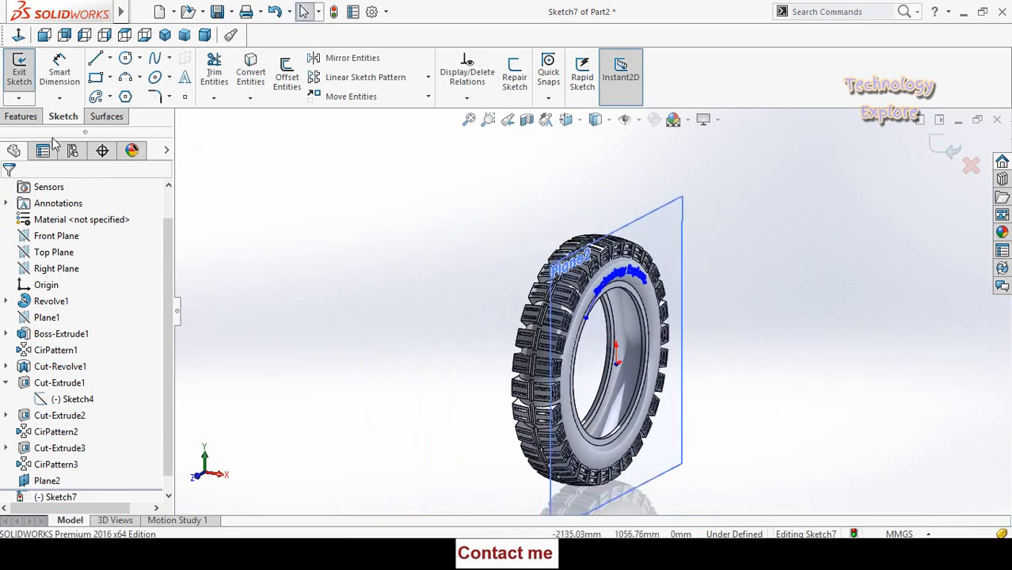
{"action": "left_click", "coordinate": [20, 116]}
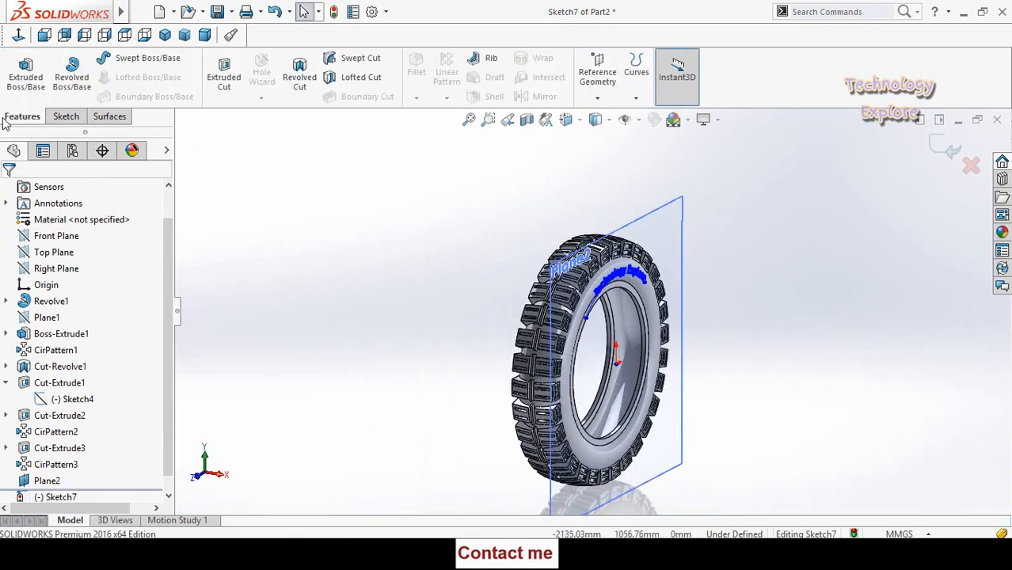
{"action": "left_click", "coordinate": [24, 79]}
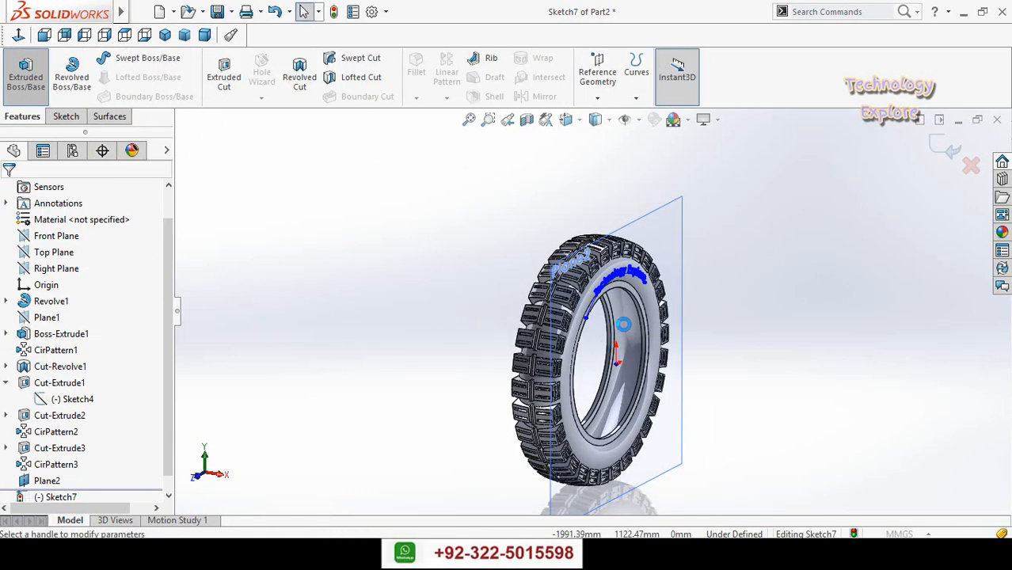
{"action": "scroll", "coordinate": [713, 334], "scroll_direction": "down", "scroll_amount": 5}
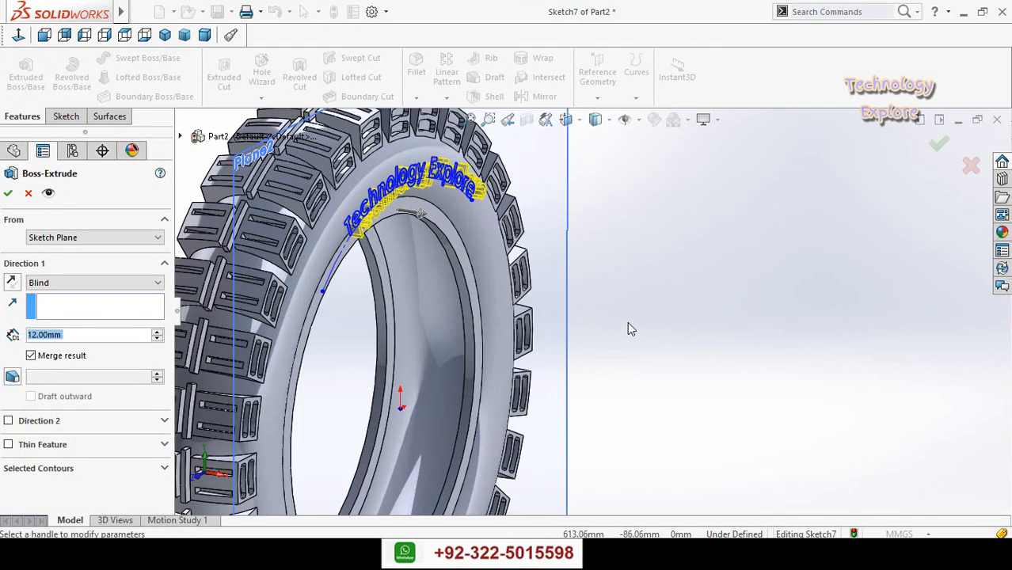
{"action": "left_click", "coordinate": [309, 280]}
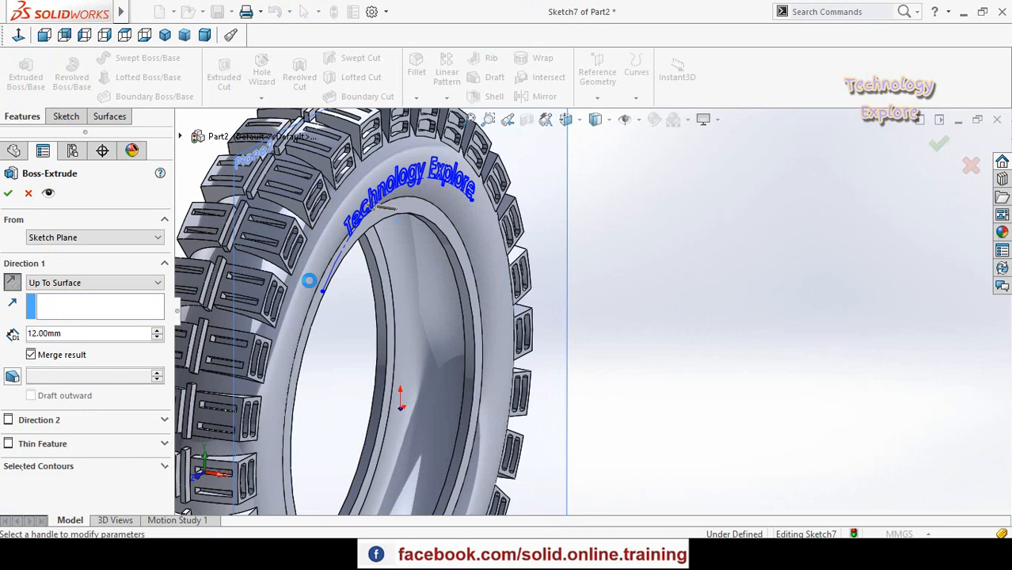
{"action": "scroll", "coordinate": [176, 296], "scroll_direction": "up", "scroll_amount": 3}
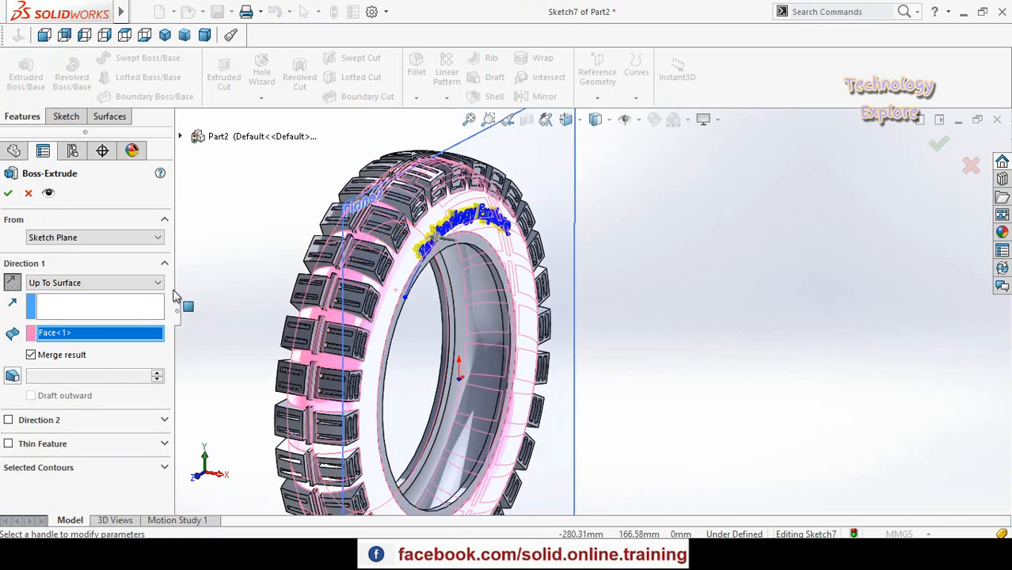
{"action": "left_click", "coordinate": [8, 194]}
Hide the reference plane Plane2 beside the tyre.
{"action": "left_click", "coordinate": [557, 189]}
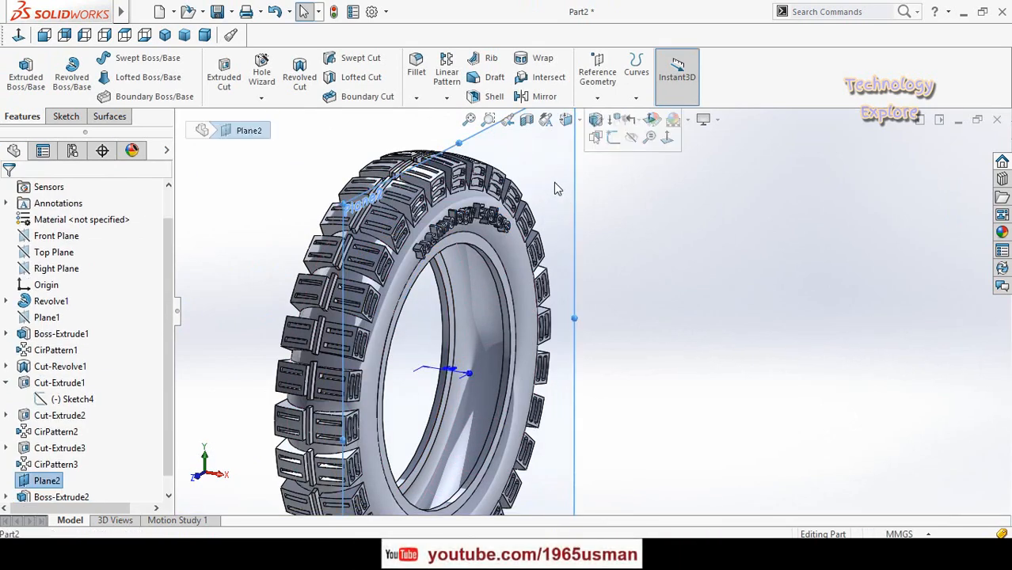
{"action": "left_click", "coordinate": [631, 138]}
Examine the raised lettering on the sidewall up close and from several angles.
{"action": "scroll", "coordinate": [610, 298], "scroll_direction": "up", "scroll_amount": 1}
{"action": "middle_click_drag", "start_coordinate": [537, 333], "coordinate": [432, 275]}
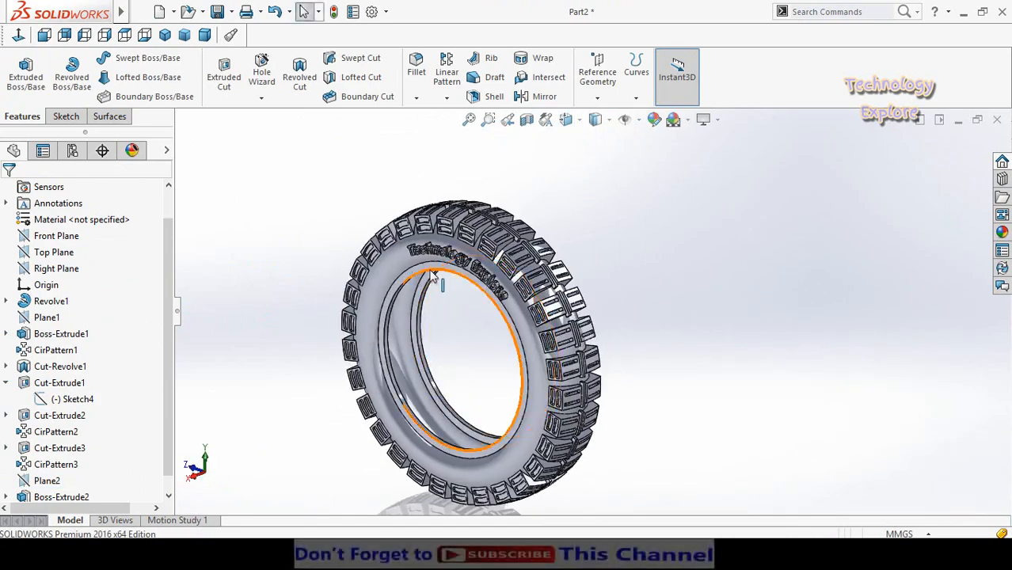
{"action": "scroll", "coordinate": [432, 275], "scroll_direction": "down", "scroll_amount": 5}
{"action": "scroll", "coordinate": [540, 302], "scroll_direction": "down", "scroll_amount": 2}
{"action": "scroll", "coordinate": [537, 308], "scroll_direction": "up", "scroll_amount": 1}
{"action": "middle_click_drag", "start_coordinate": [537, 309], "coordinate": [611, 244]}
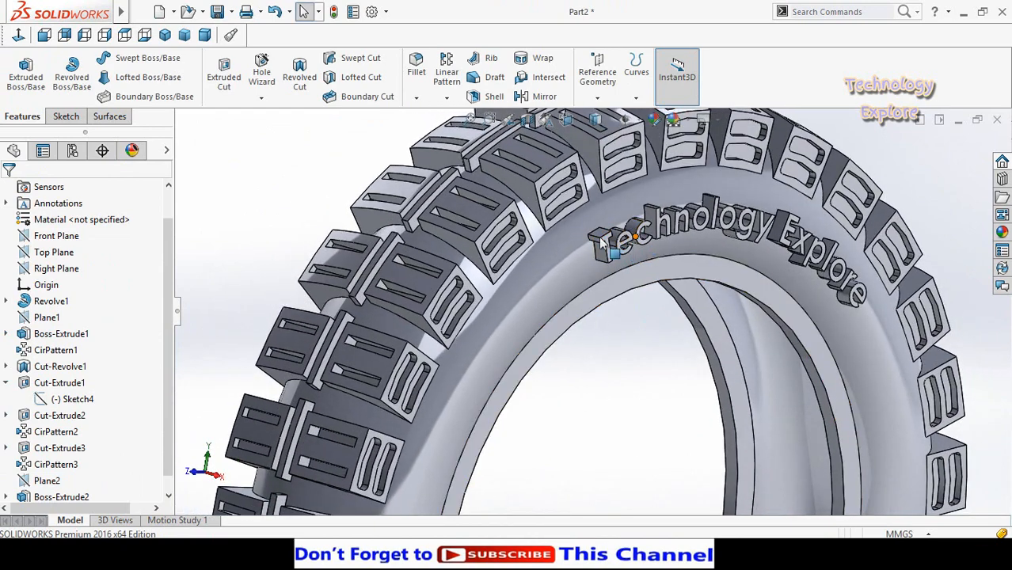
{"action": "scroll", "coordinate": [584, 305], "scroll_direction": "up", "scroll_amount": 2}
{"action": "scroll", "coordinate": [2, 356], "scroll_direction": "down", "scroll_amount": 1}
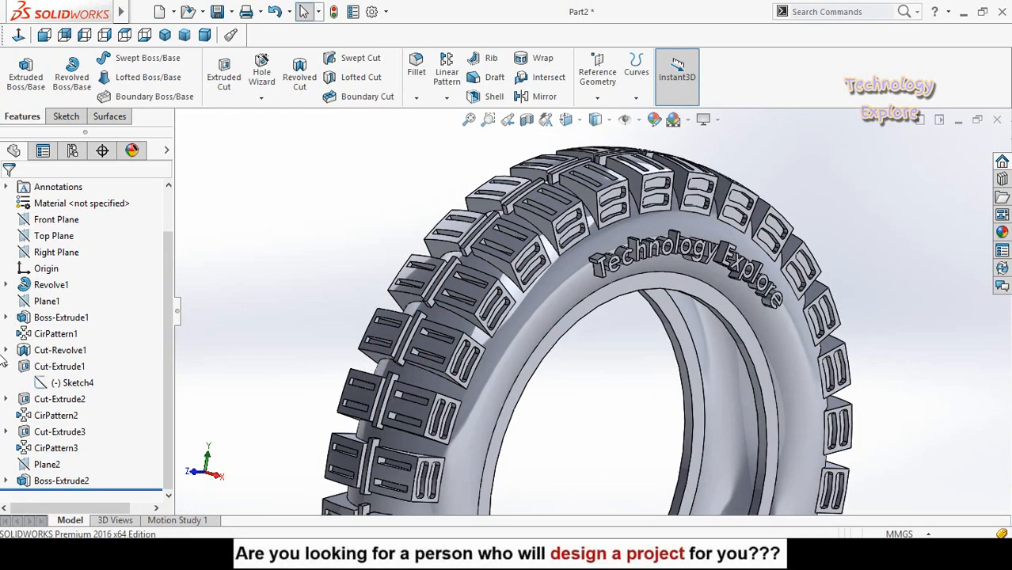
Apply a yellow colour appearance to the raised lettering feature Boss-Extrude2.
{"action": "left_click", "coordinate": [35, 483]}
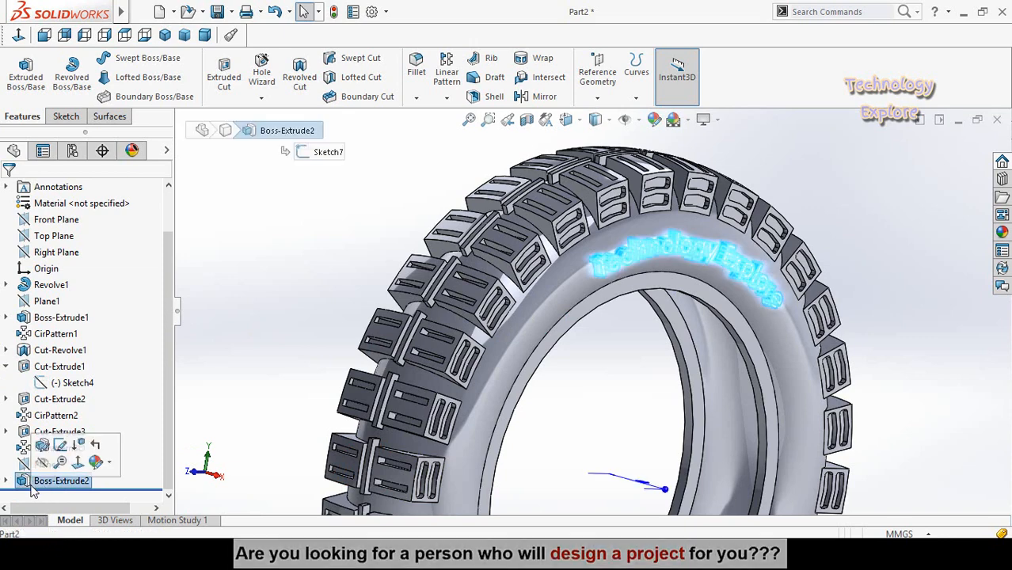
{"action": "left_click", "coordinate": [113, 469]}
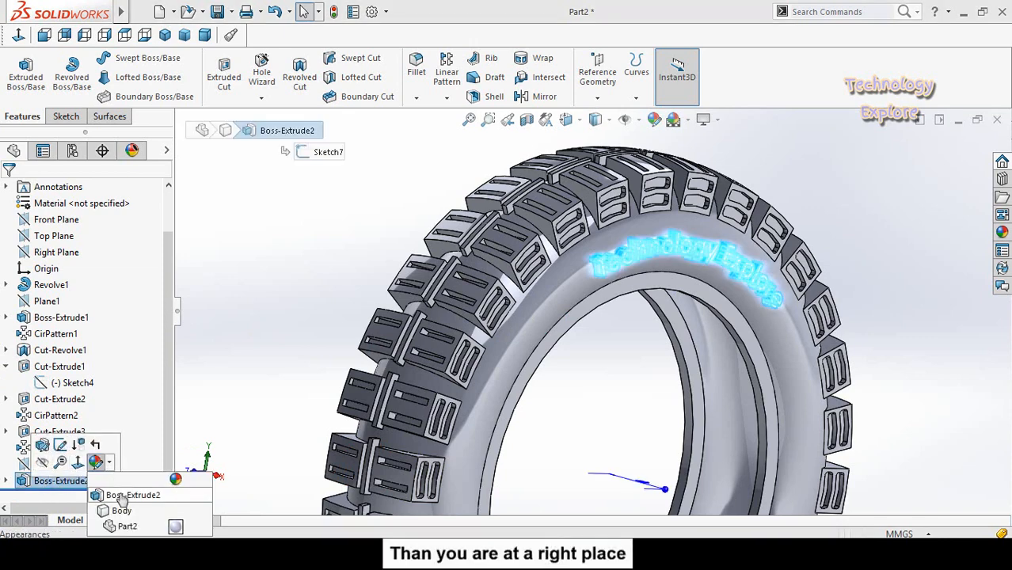
{"action": "left_click", "coordinate": [119, 496]}
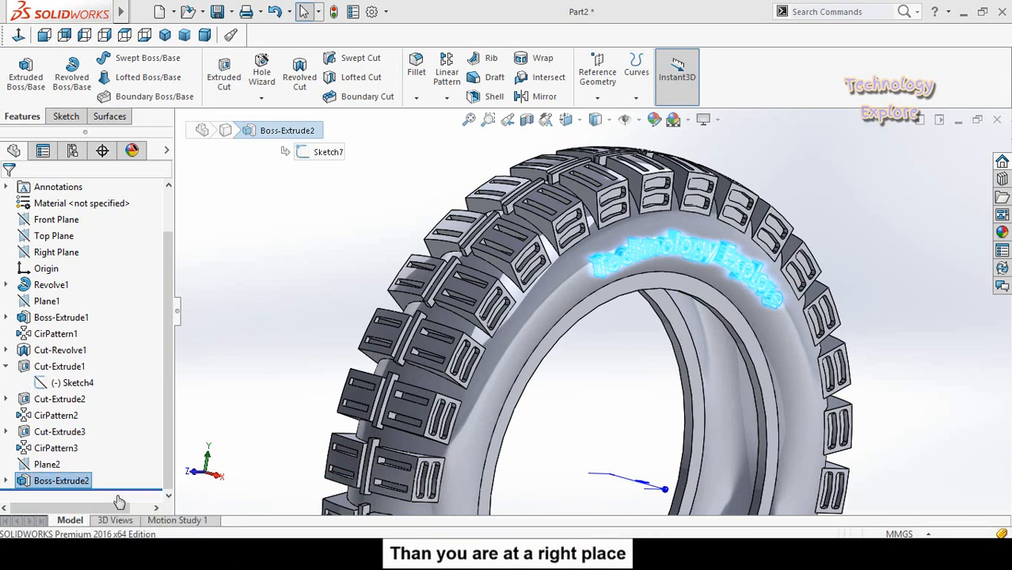
{"action": "scroll", "coordinate": [139, 371], "scroll_direction": "down", "scroll_amount": 4}
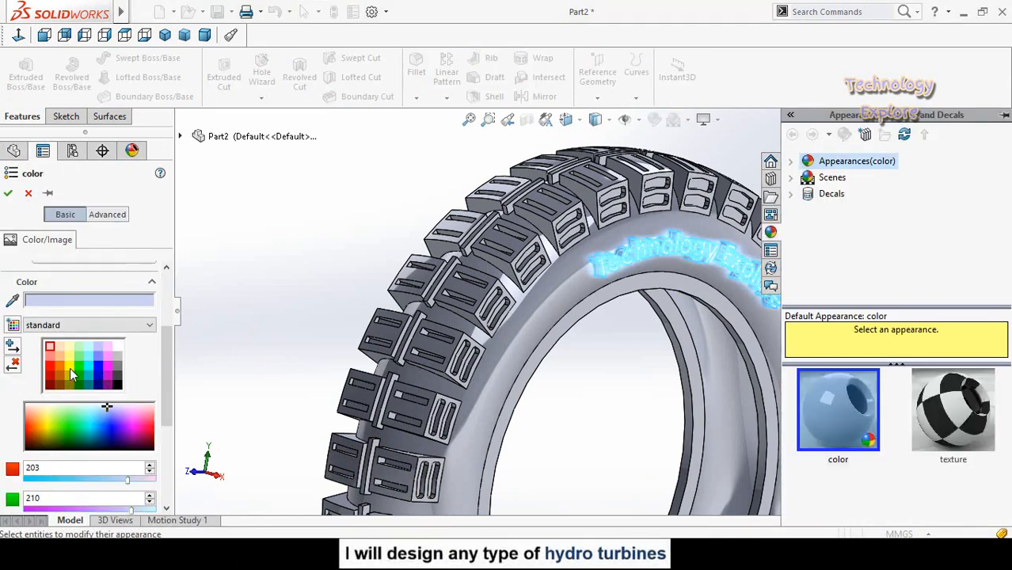
{"action": "left_click", "coordinate": [89, 384]}
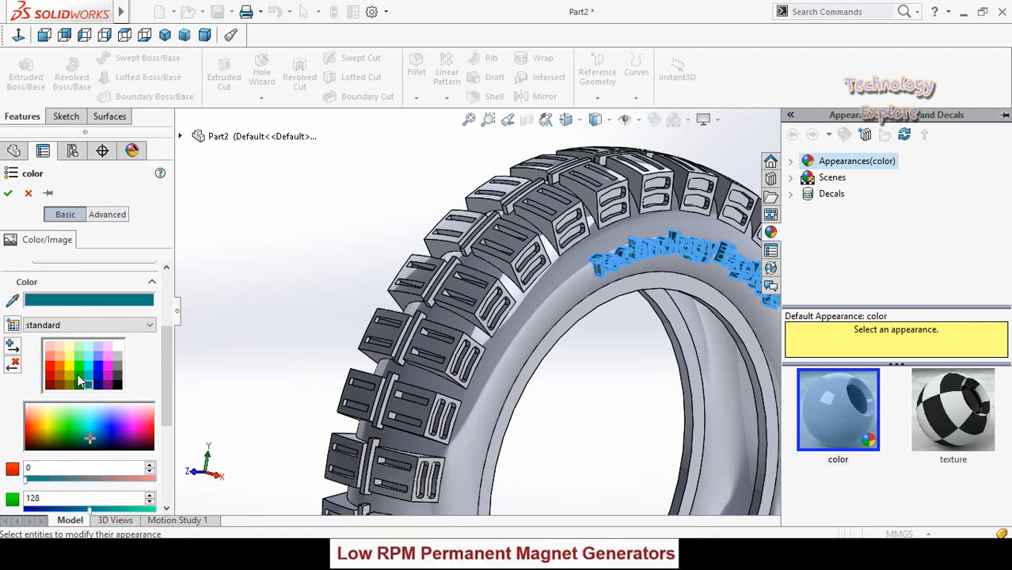
{"action": "left_click", "coordinate": [50, 371]}
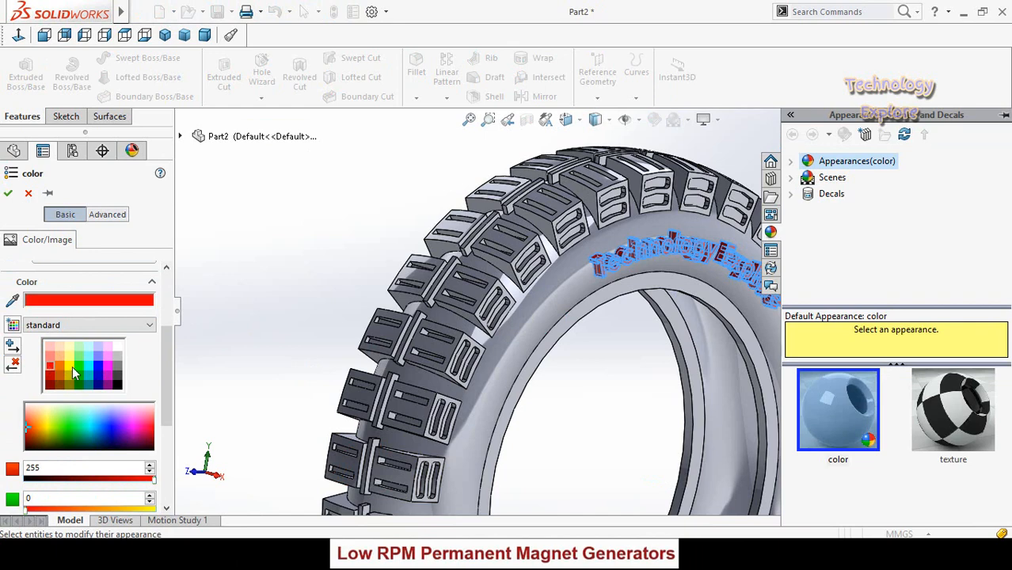
{"action": "left_click", "coordinate": [69, 374]}
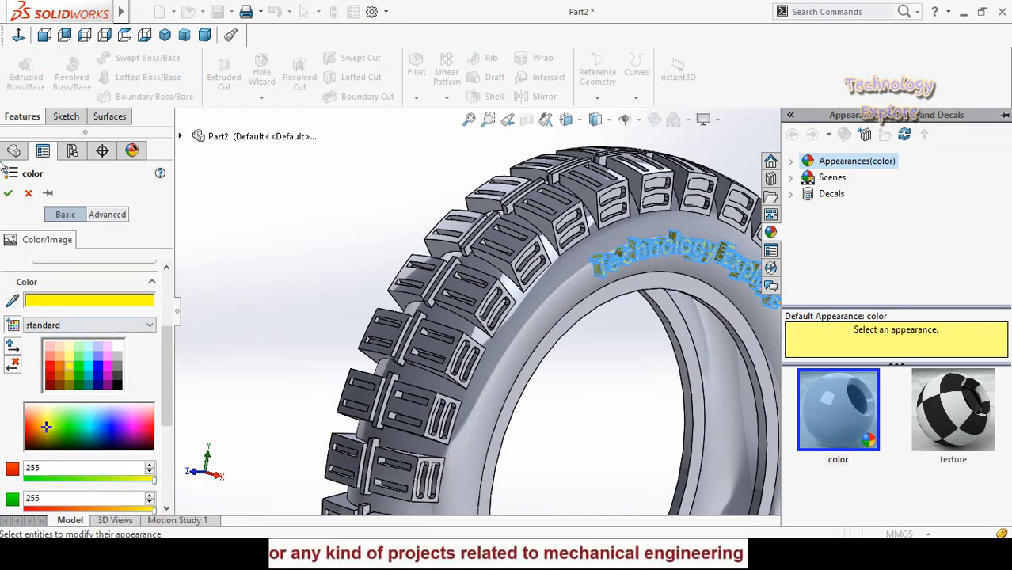
{"action": "left_click", "coordinate": [8, 194]}
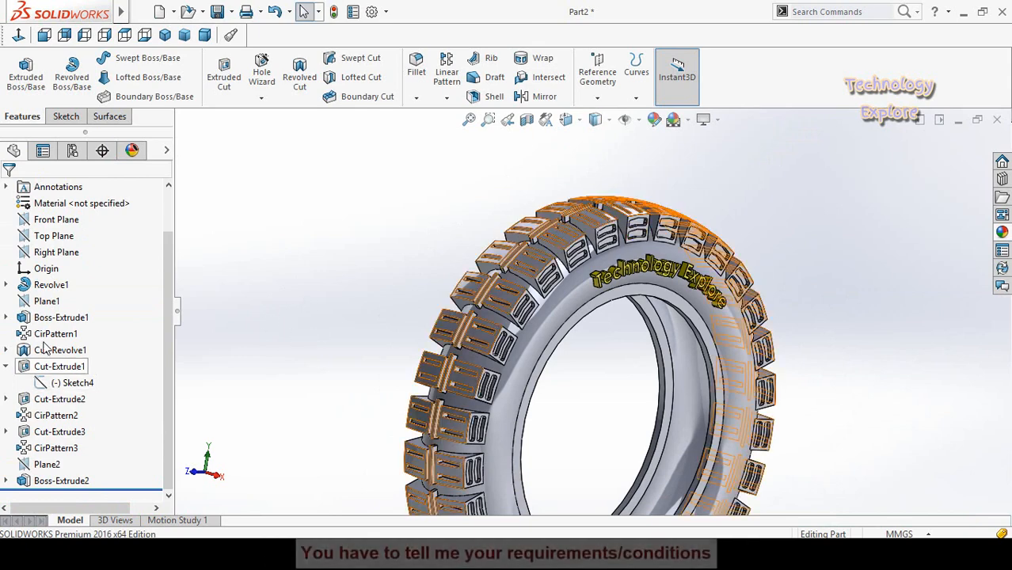
Apply a black colour appearance to the tyre body feature Revolve1.
{"action": "left_click", "coordinate": [40, 286]}
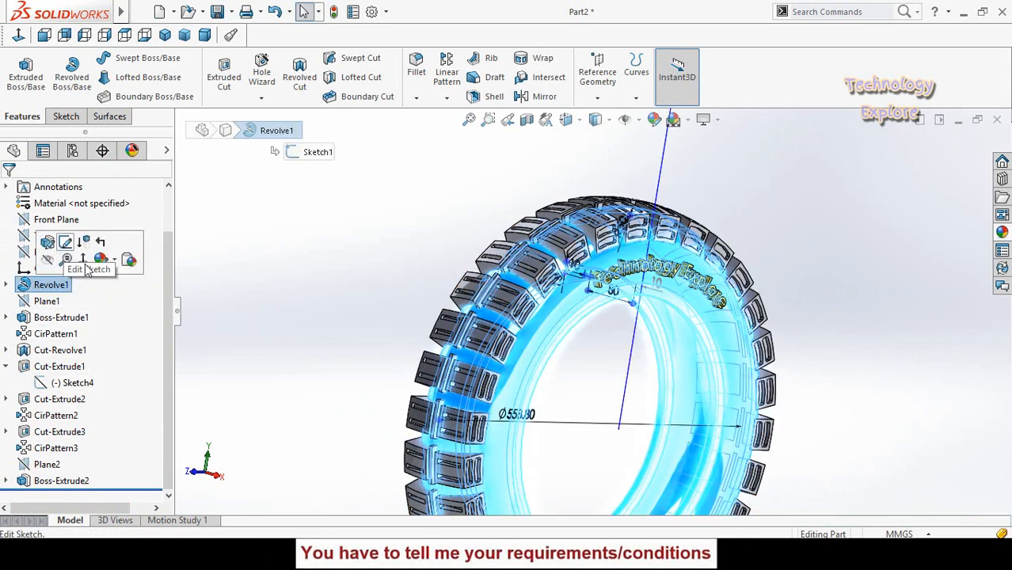
{"action": "left_click", "coordinate": [114, 262]}
{"action": "left_click", "coordinate": [119, 292]}
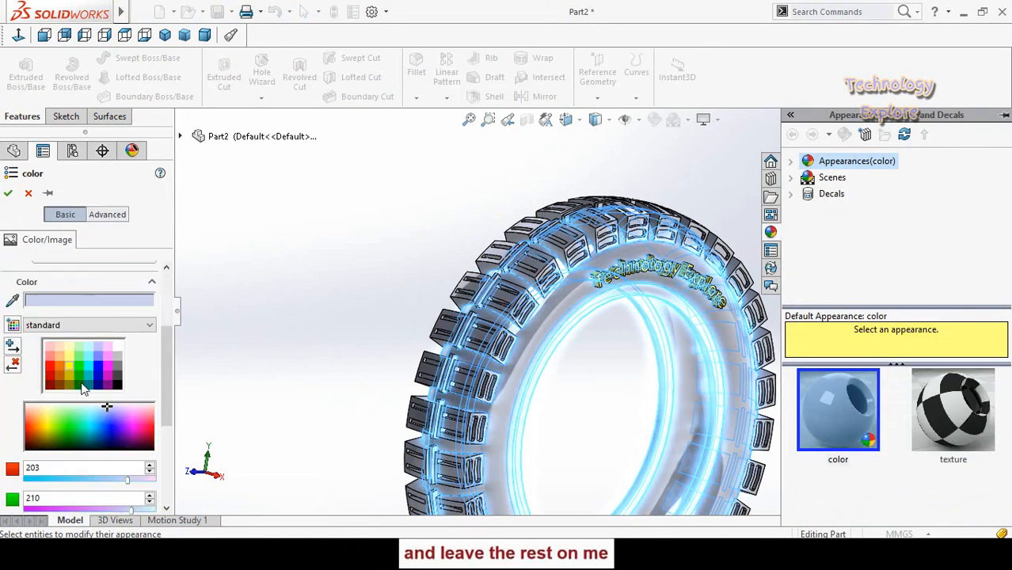
{"action": "left_click", "coordinate": [78, 376]}
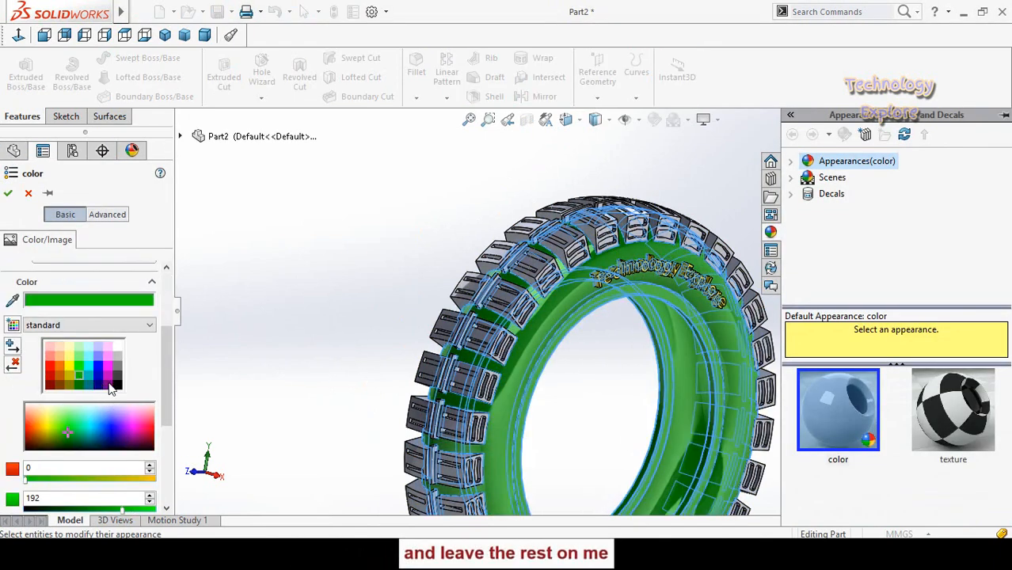
{"action": "left_click", "coordinate": [118, 387]}
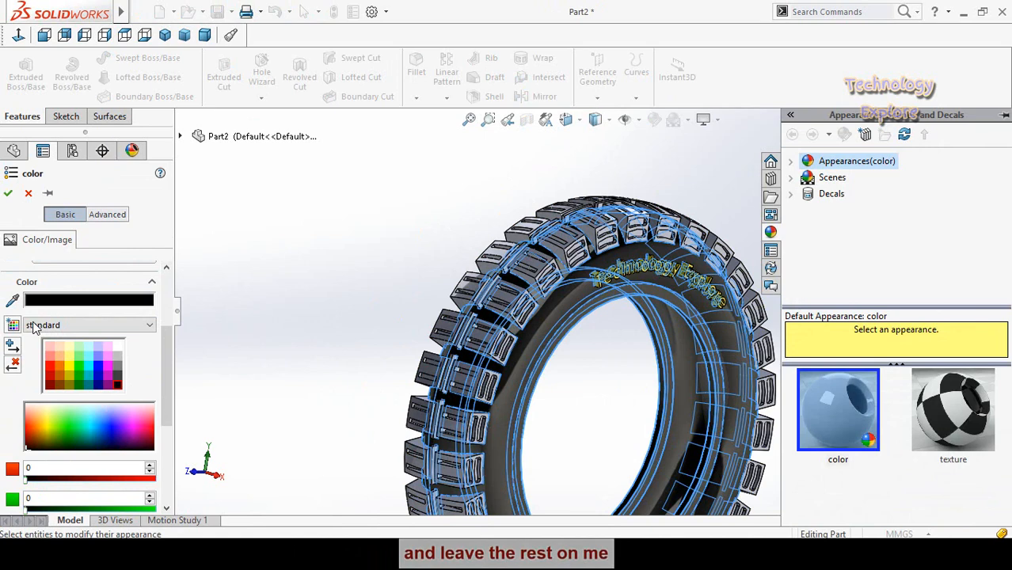
{"action": "left_click", "coordinate": [8, 192]}
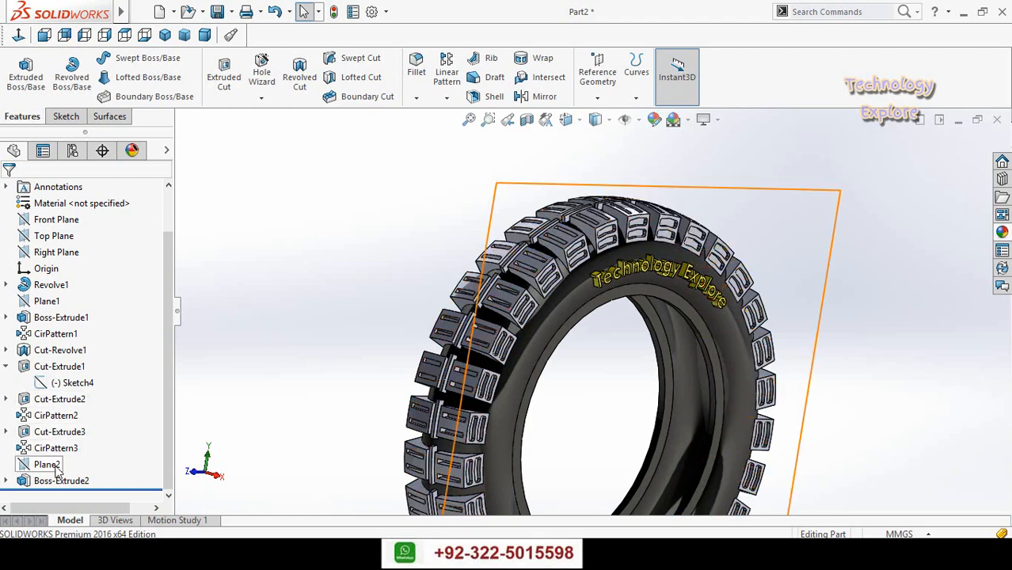
Choose dark grey, RGB 64, 64, 64, as the appearance colour of the tread block feature Boss-Extrude1.
{"action": "left_click", "coordinate": [48, 319]}
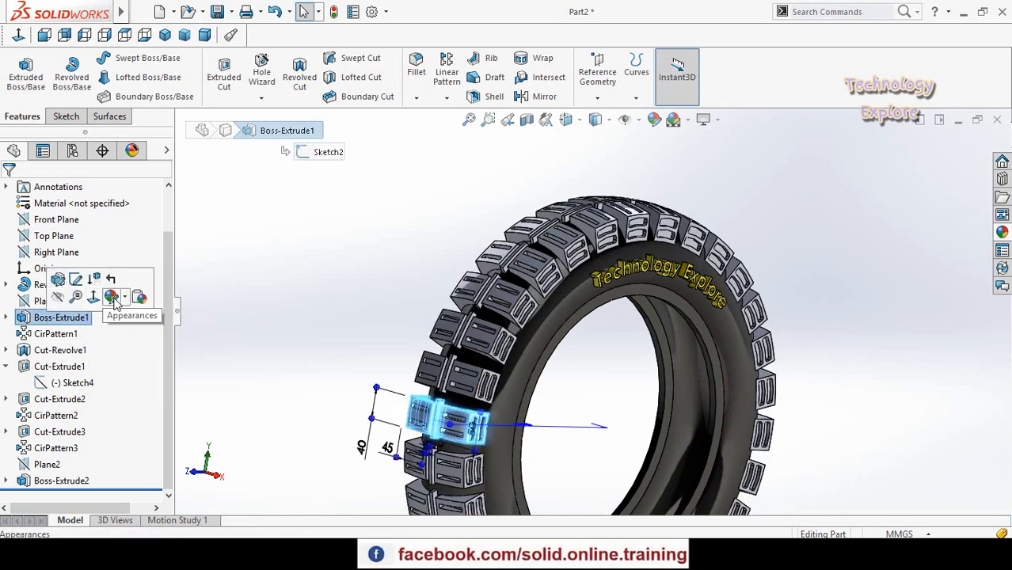
{"action": "left_click", "coordinate": [135, 388]}
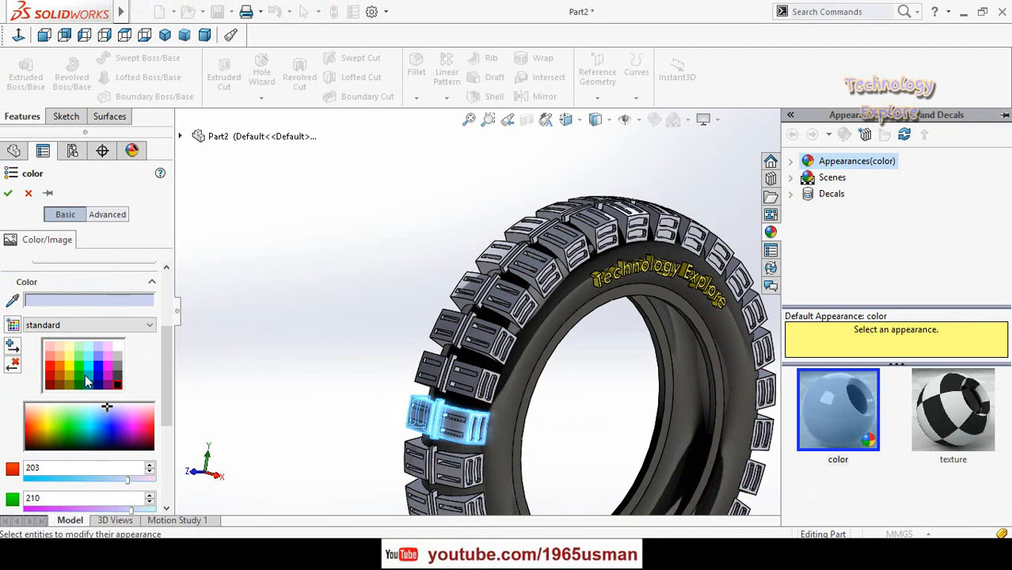
{"action": "left_click", "coordinate": [119, 381]}
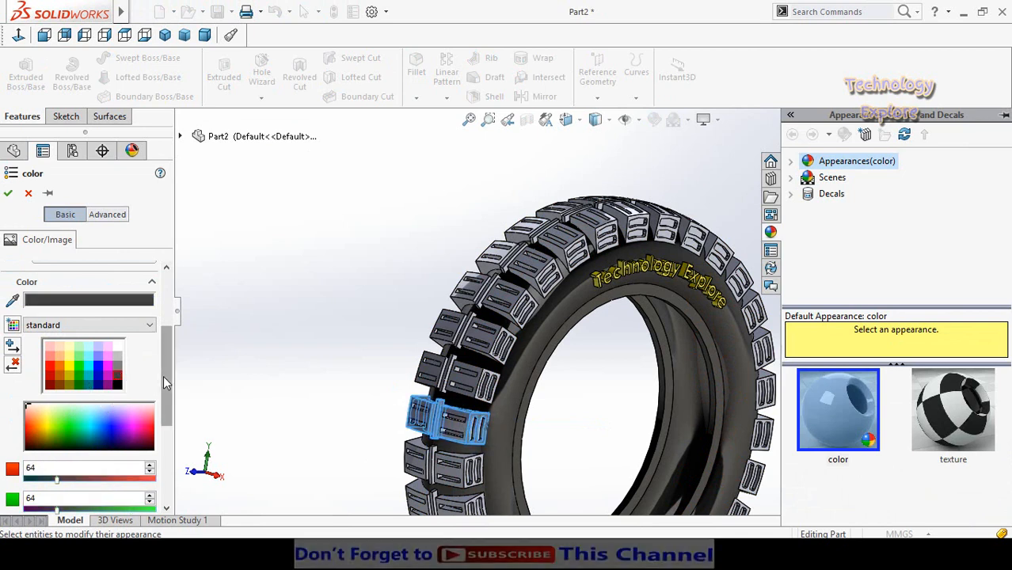
{"action": "scroll", "coordinate": [95, 372], "scroll_direction": "down", "scroll_amount": 3}
{"action": "scroll", "coordinate": [261, 328], "scroll_direction": "down", "scroll_amount": 1}
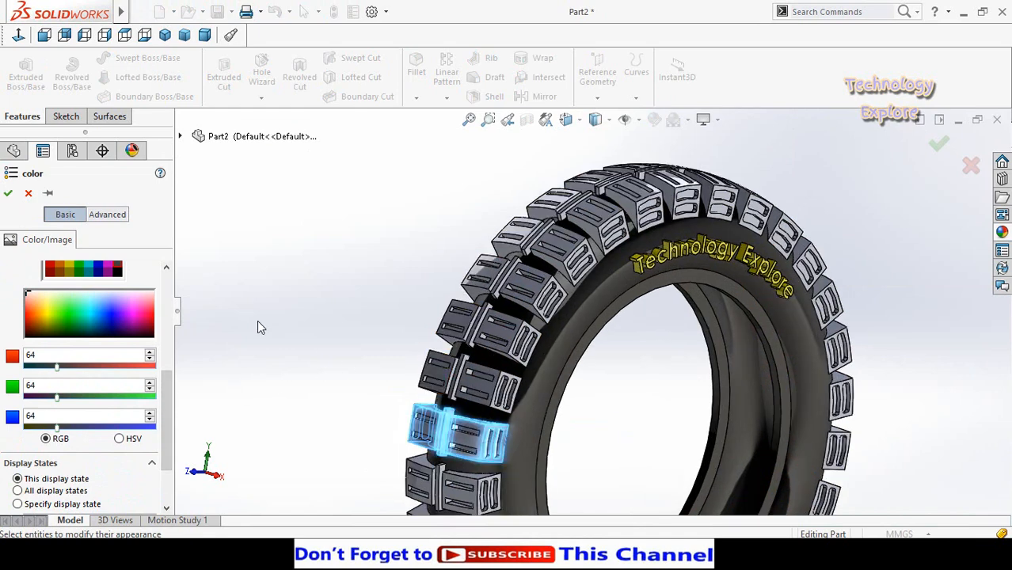
Add CirPattern1, Cut-Revolve1, Cut-Extrude1, Cut-Extrude2, CirPattern2, Cut-Extrude3 and CirPattern3 to the dark grey appearance selection and apply the colour.
{"action": "left_click", "coordinate": [181, 137]}
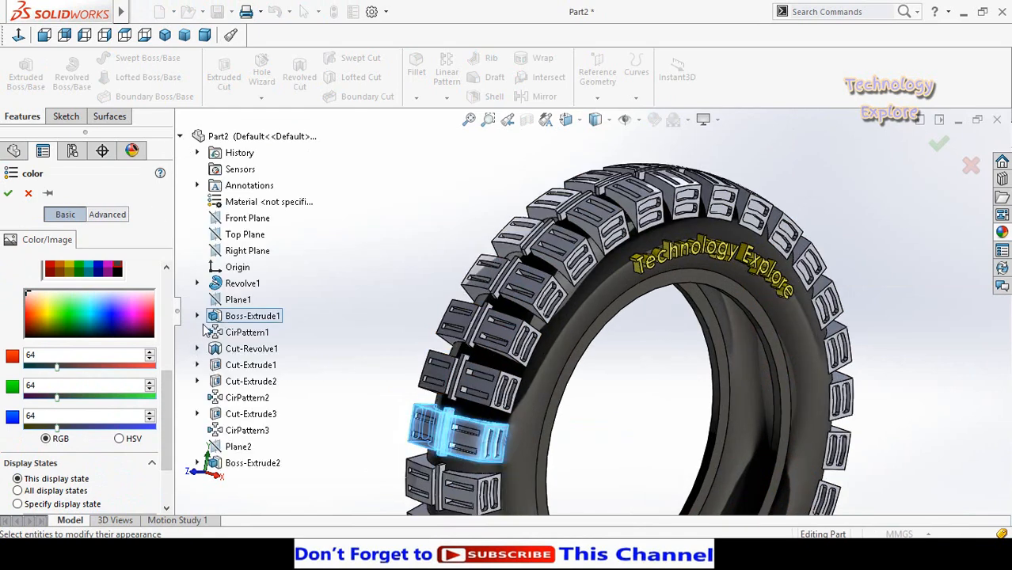
{"action": "left_click", "coordinate": [247, 332]}
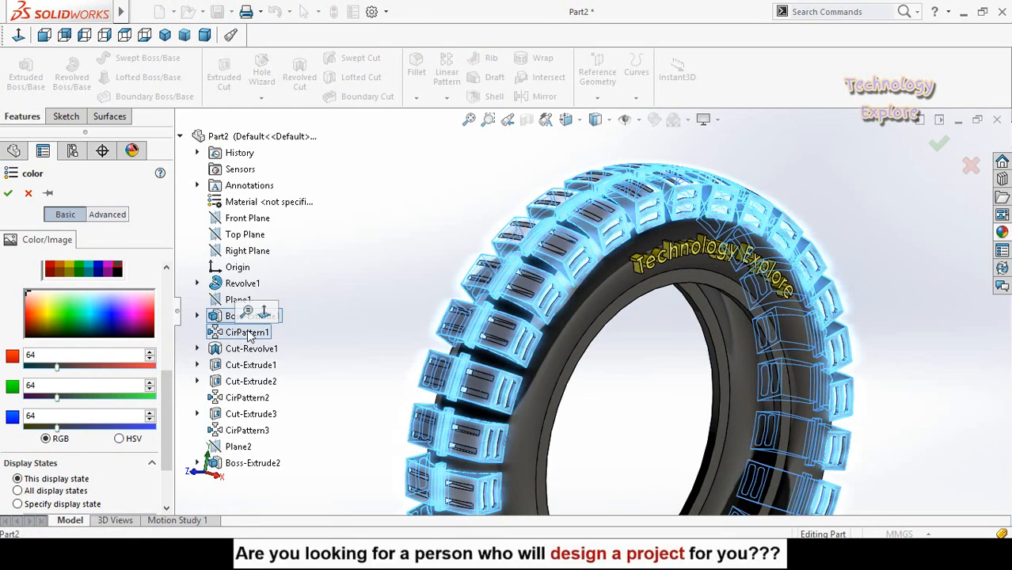
{"action": "scroll", "coordinate": [357, 352], "scroll_direction": "up", "scroll_amount": 1}
{"action": "left_click", "coordinate": [252, 349]}
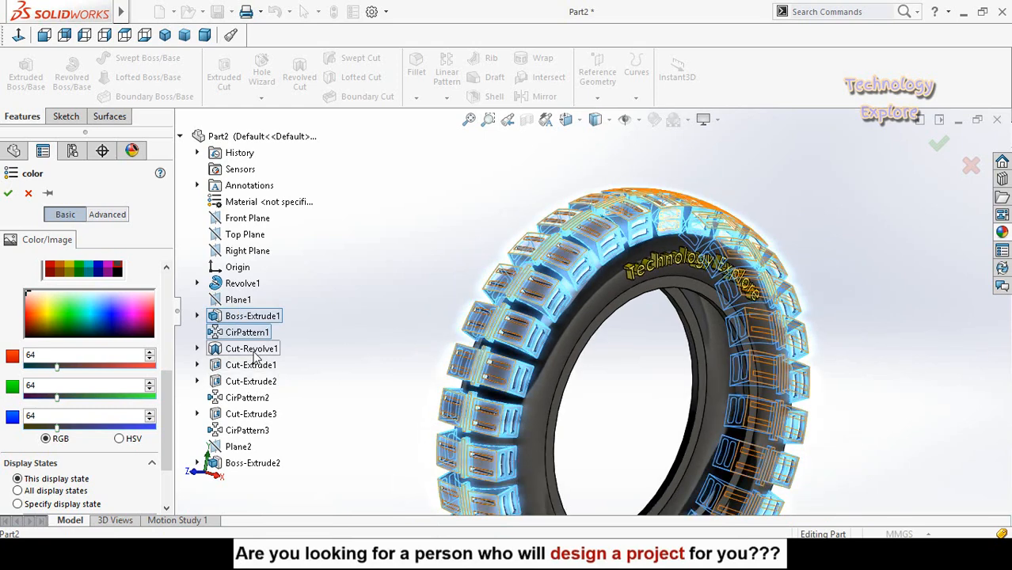
{"action": "left_click", "coordinate": [252, 365]}
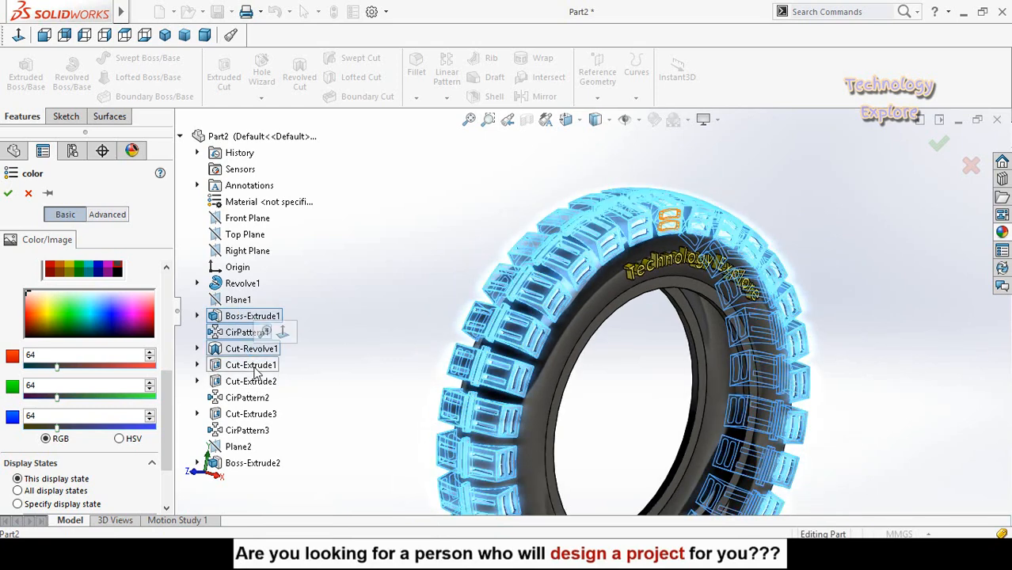
{"action": "left_click", "coordinate": [249, 382]}
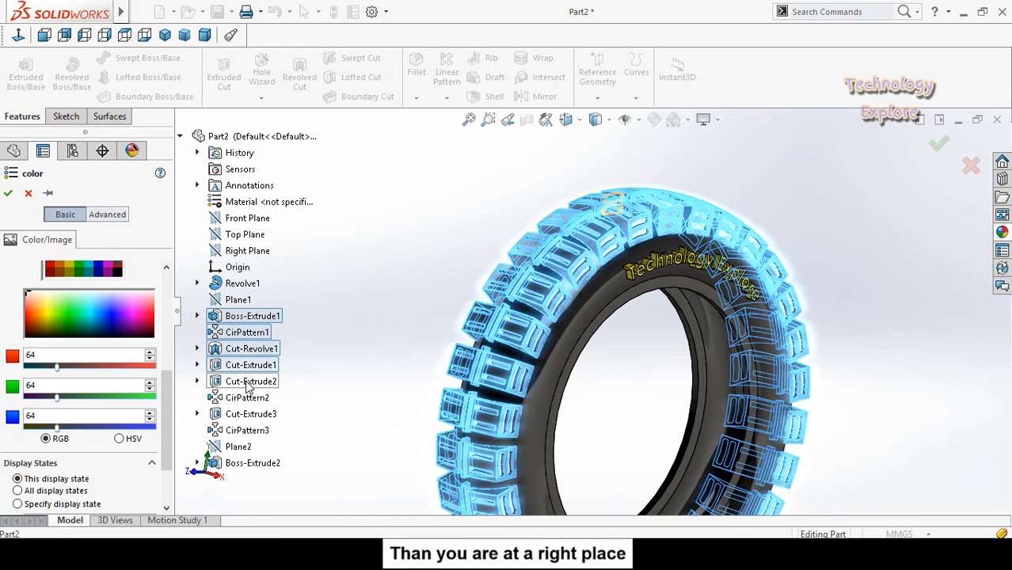
{"action": "left_click", "coordinate": [248, 396]}
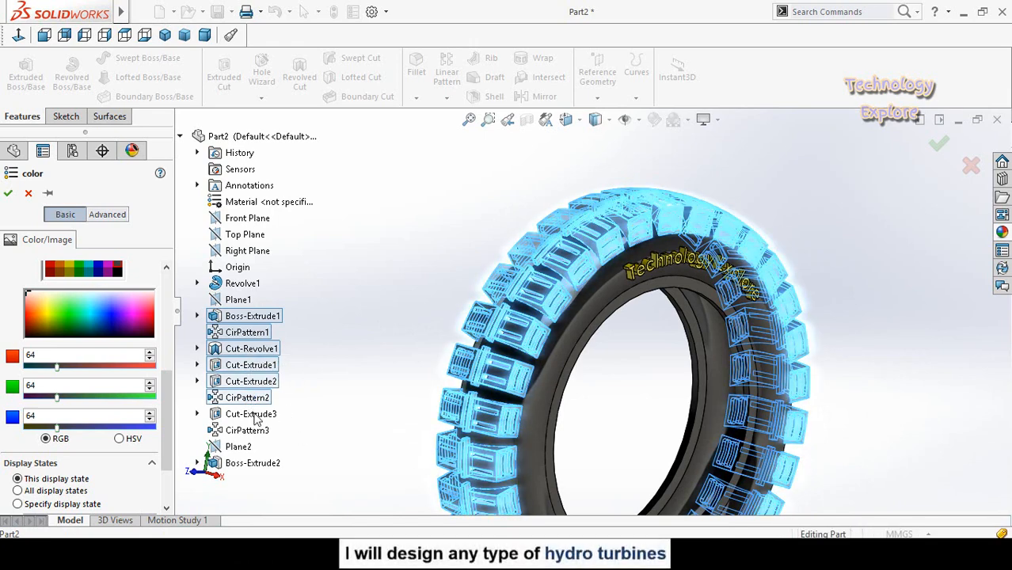
{"action": "left_click", "coordinate": [252, 414]}
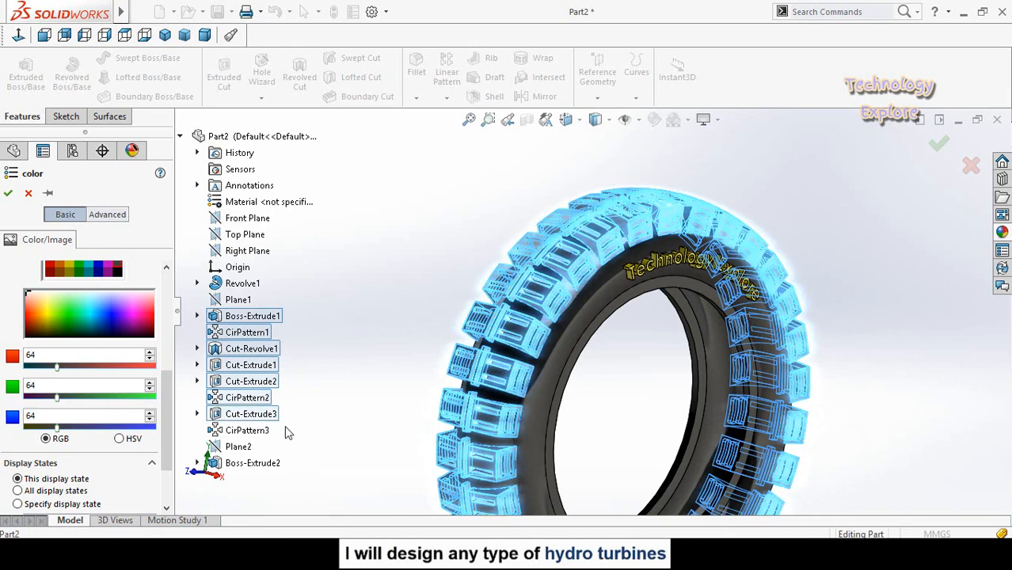
{"action": "left_click", "coordinate": [235, 434]}
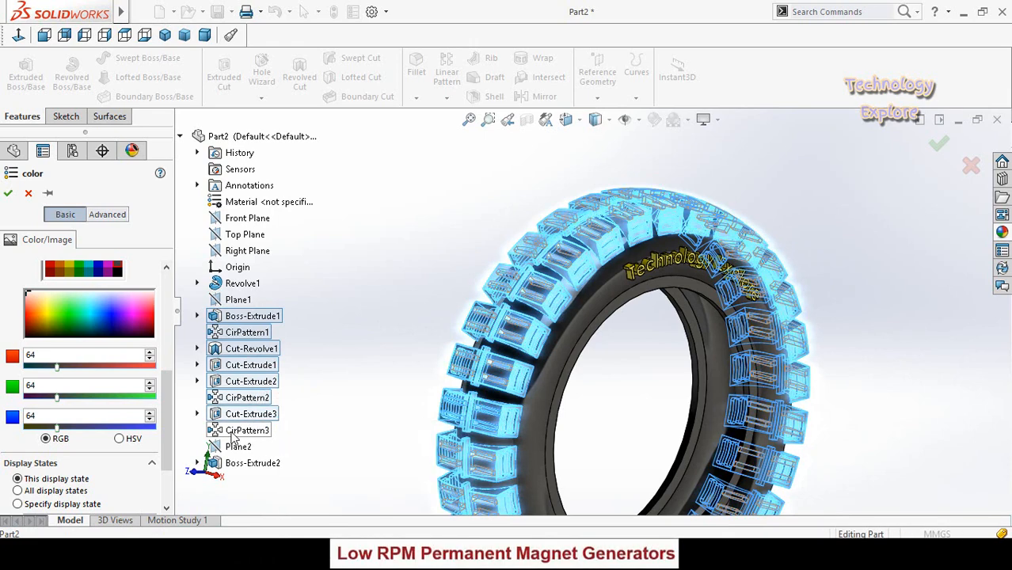
{"action": "left_click", "coordinate": [7, 193]}
Examine the coloured tyre from both sidewalls and the tread side, up close and as a whole.
{"action": "scroll", "coordinate": [416, 362], "scroll_direction": "up", "scroll_amount": 2}
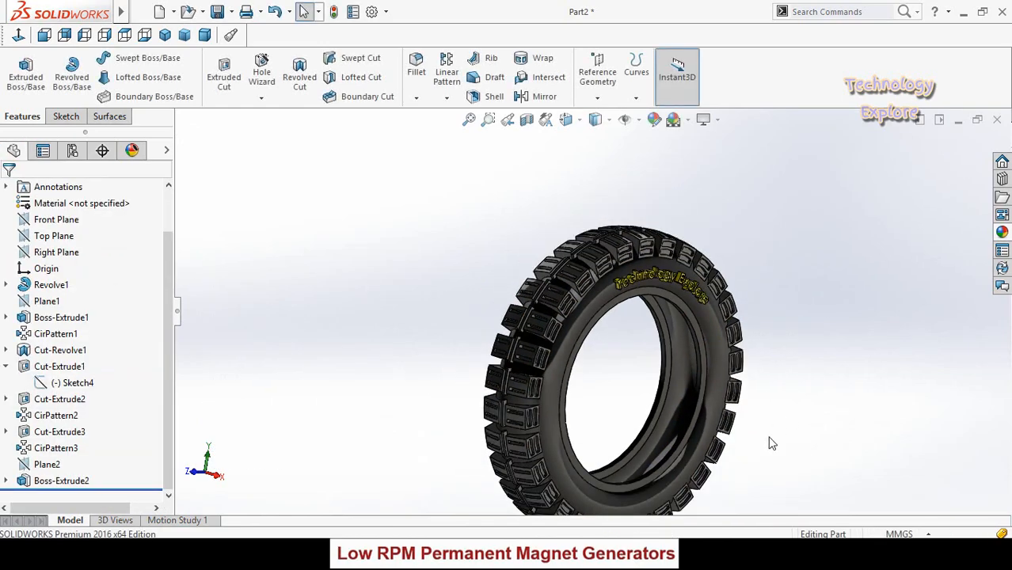
{"action": "middle_click_drag", "start_coordinate": [701, 457], "coordinate": [662, 487]}
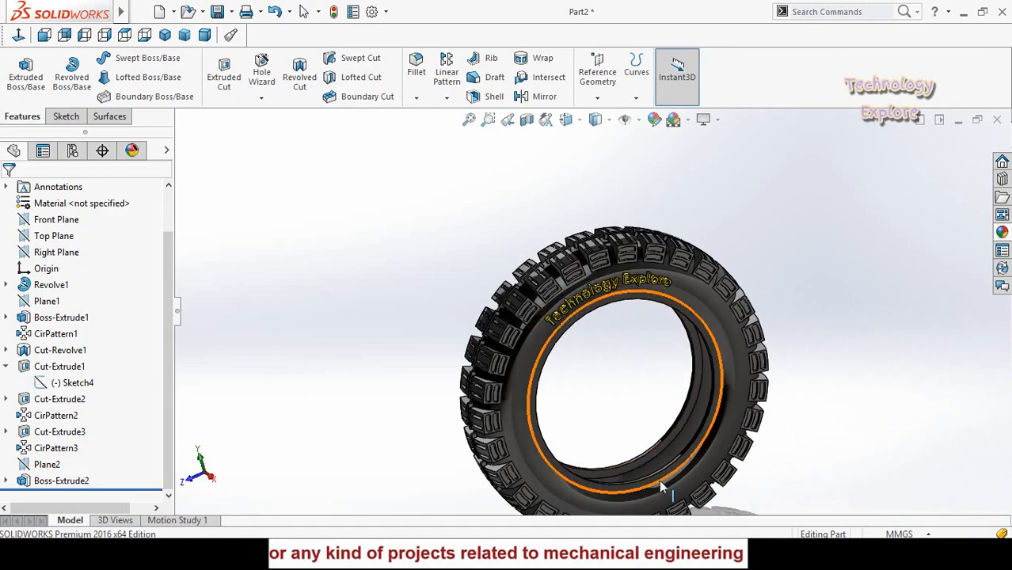
{"action": "middle_click_drag", "start_coordinate": [618, 435], "coordinate": [559, 374]}
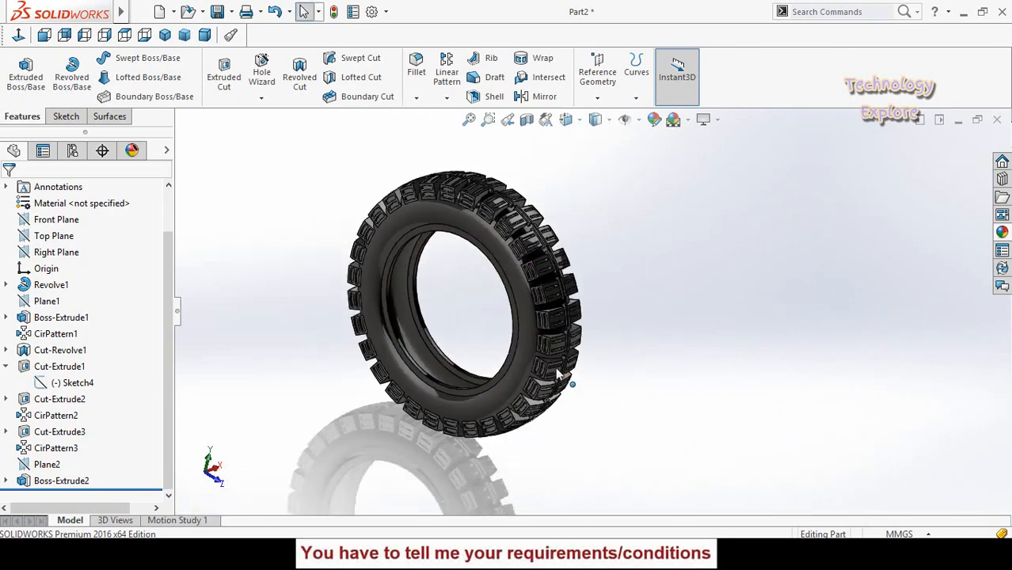
{"action": "scroll", "coordinate": [390, 234], "scroll_direction": "down", "scroll_amount": 3}
{"action": "middle_click_drag", "start_coordinate": [412, 253], "coordinate": [433, 355]}
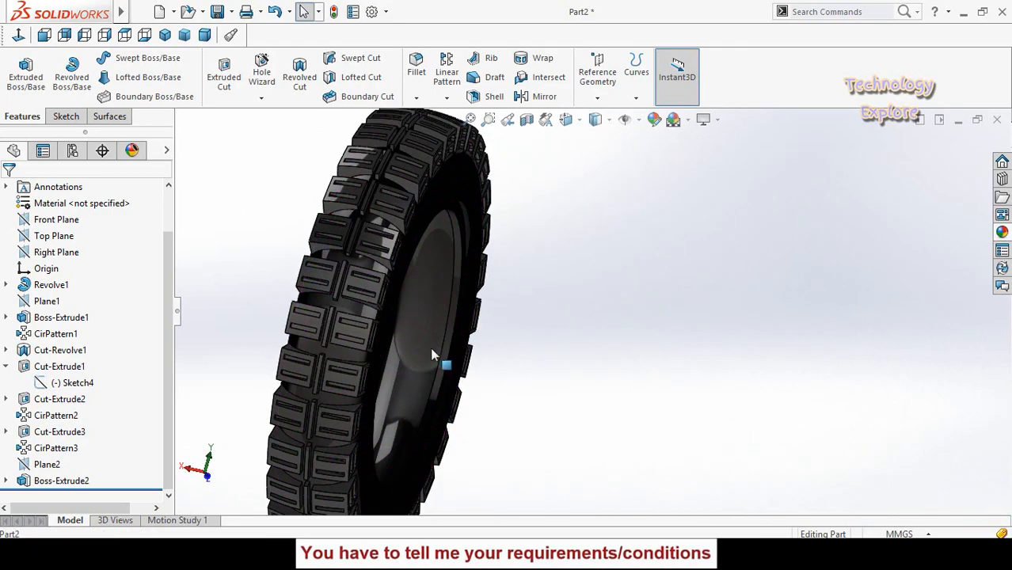
{"action": "scroll", "coordinate": [432, 354], "scroll_direction": "up", "scroll_amount": 3}
{"action": "middle_click_drag", "start_coordinate": [377, 339], "coordinate": [435, 258]}
{"action": "middle_click_drag", "start_coordinate": [471, 300], "coordinate": [431, 259]}
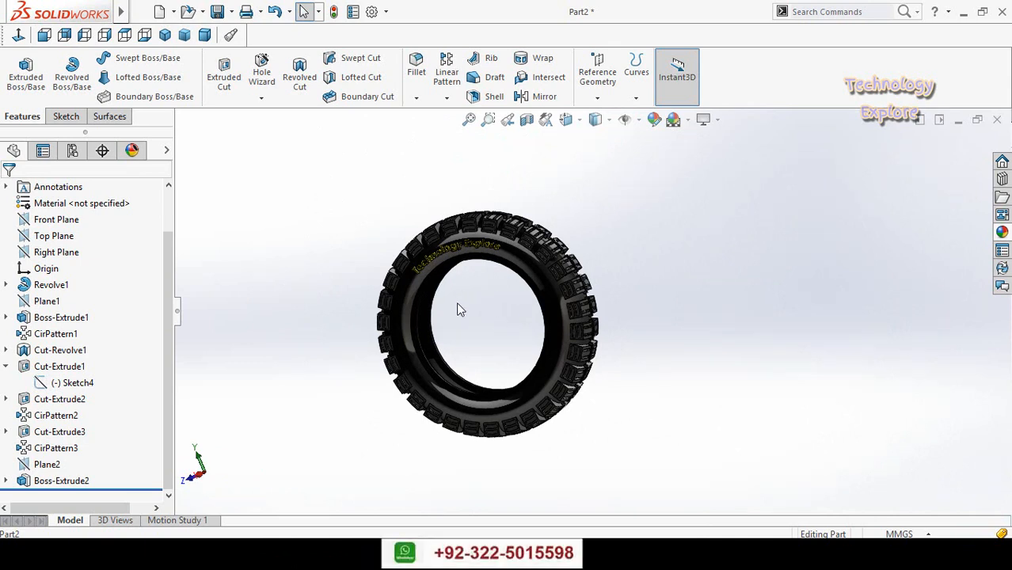
{"action": "middle_click_drag", "start_coordinate": [458, 305], "coordinate": [505, 300]}
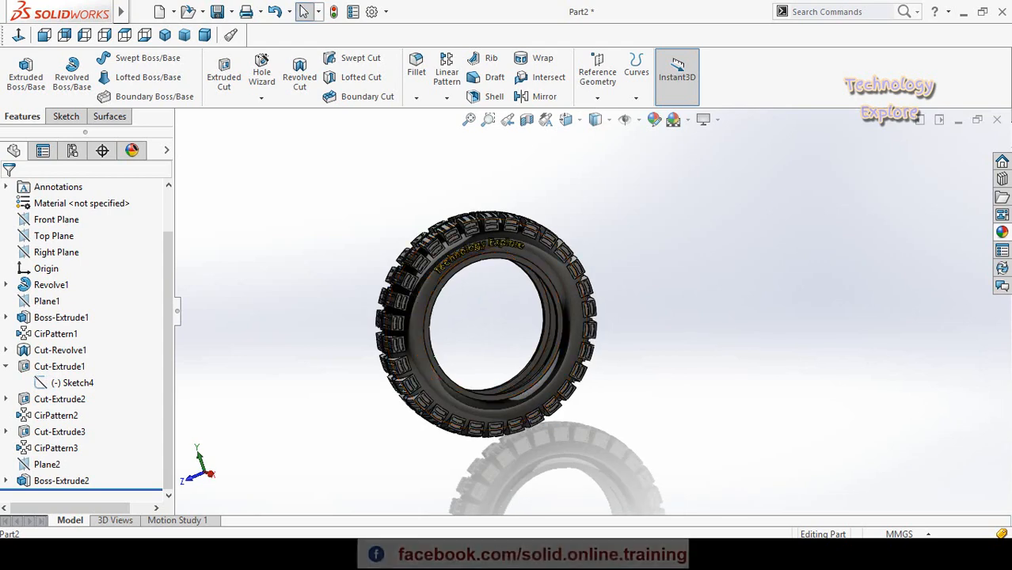